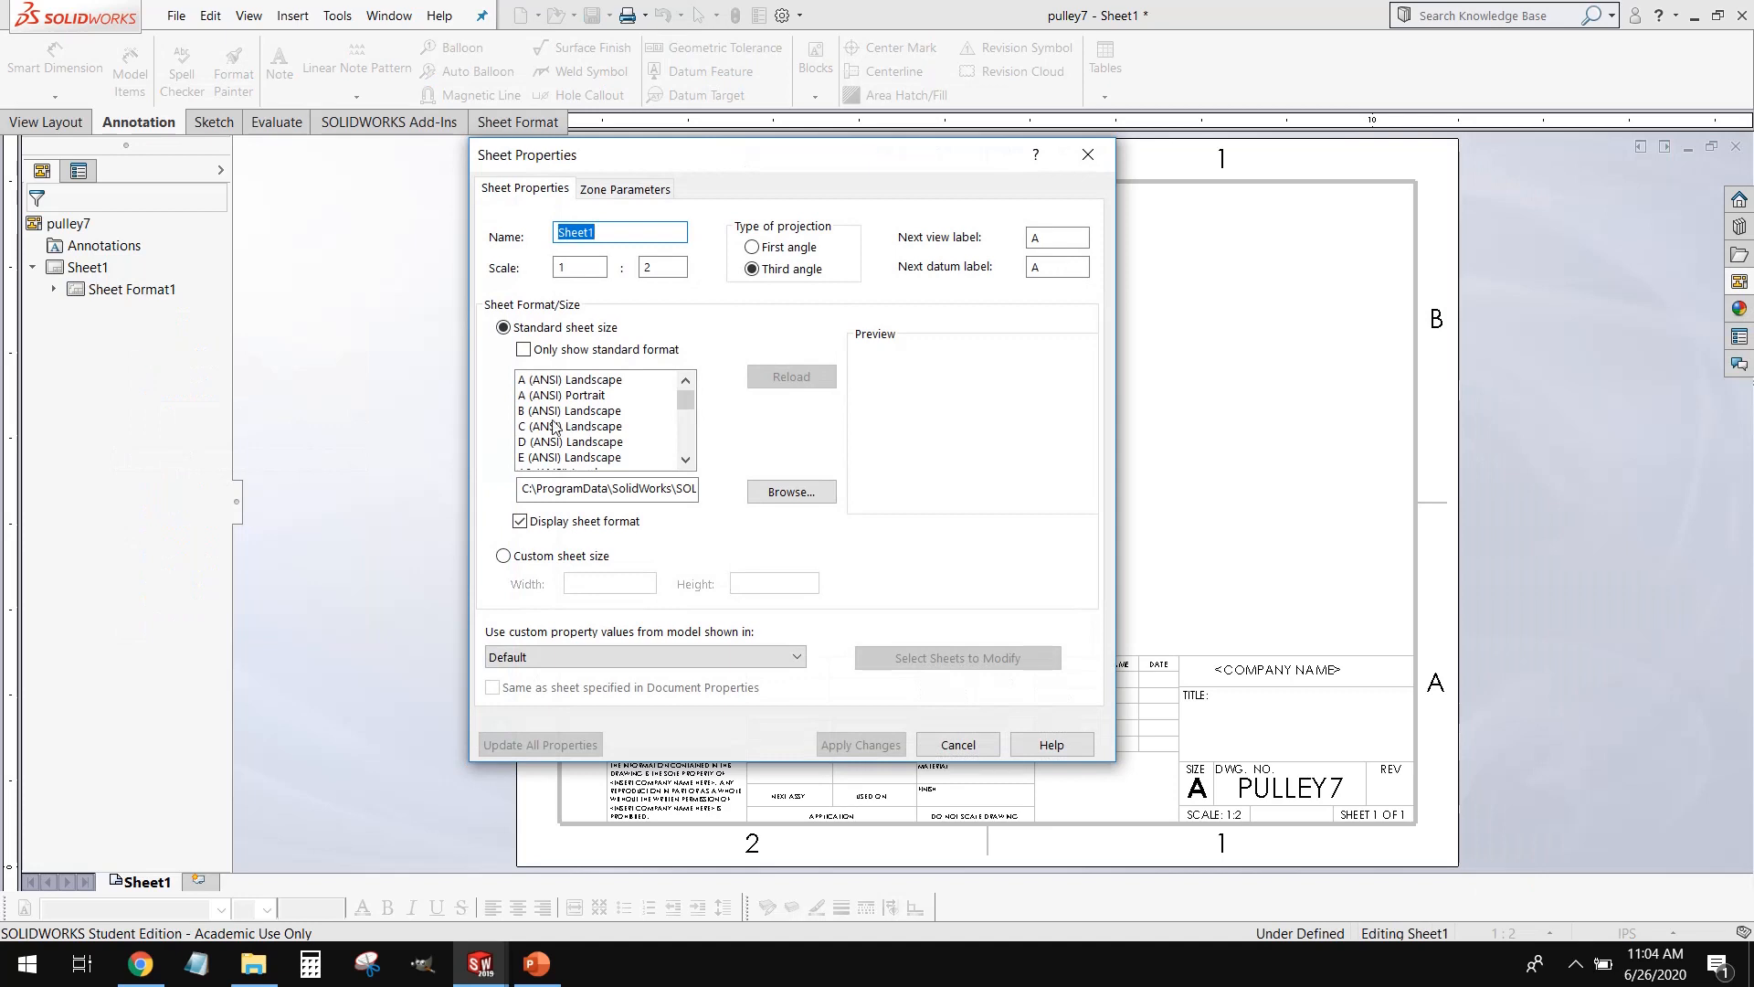
Step: Change the sheet format to B (ANSI) Landscape and apply the changes
{"action": "left_click", "coordinate": [537, 412]}
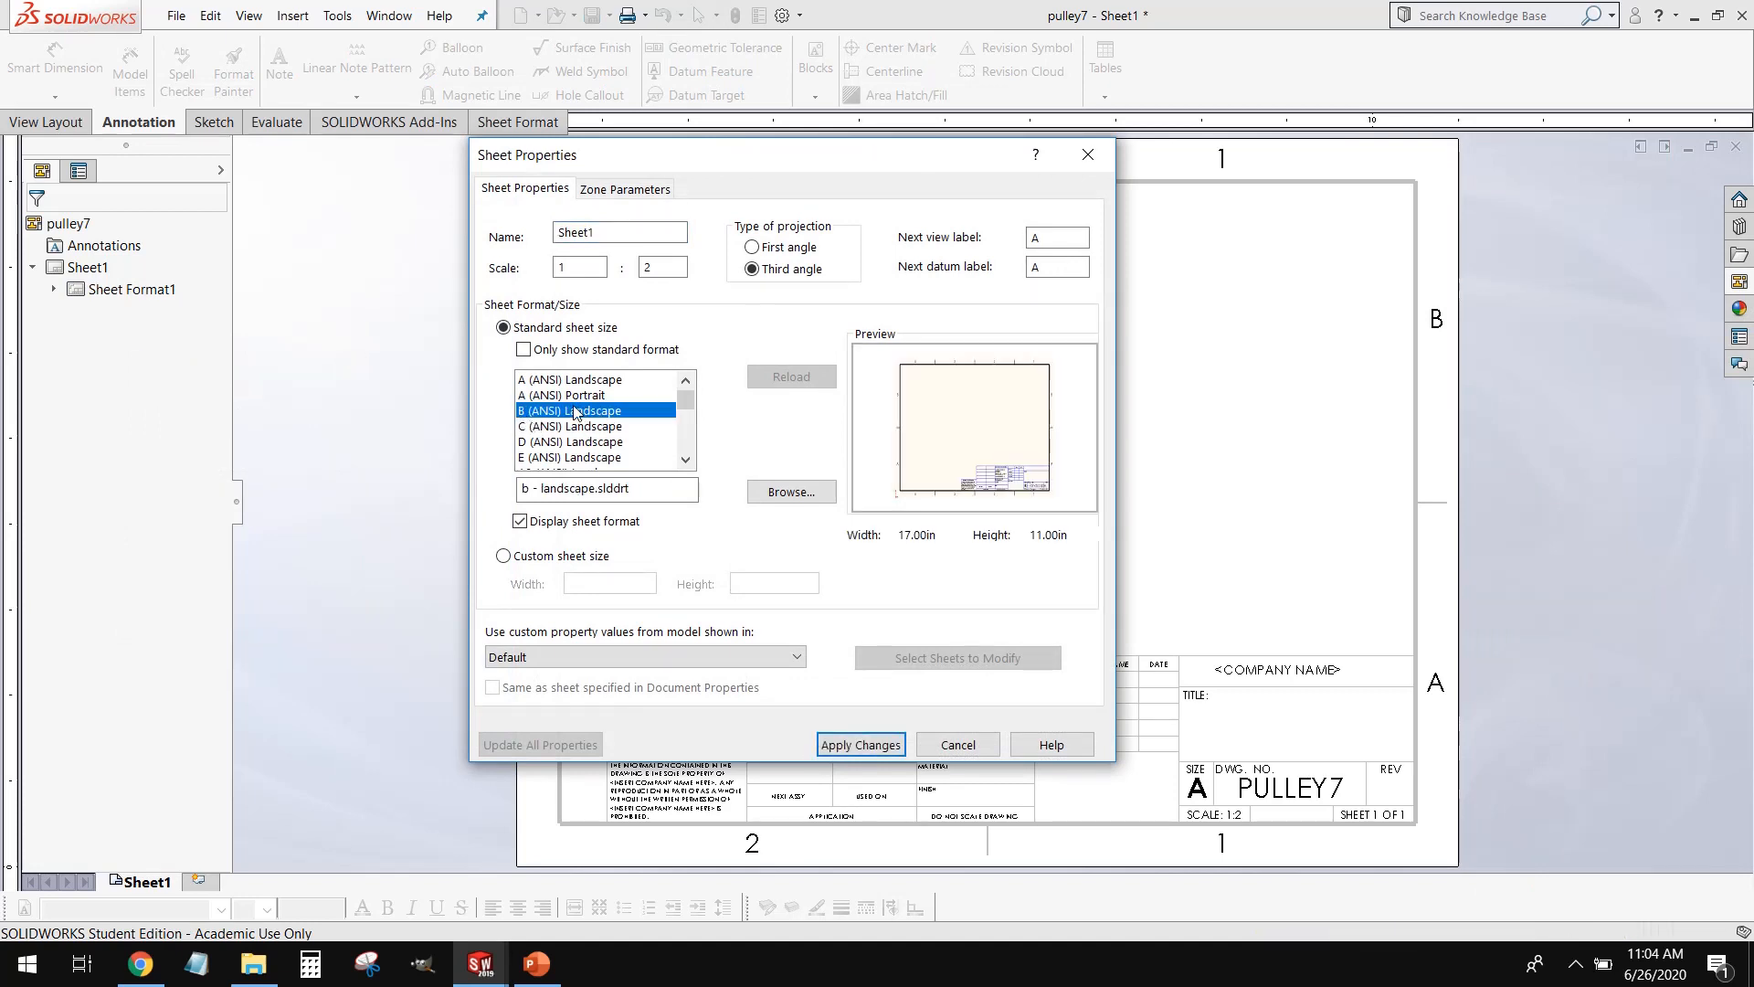
{"action": "left_click", "coordinate": [860, 745]}
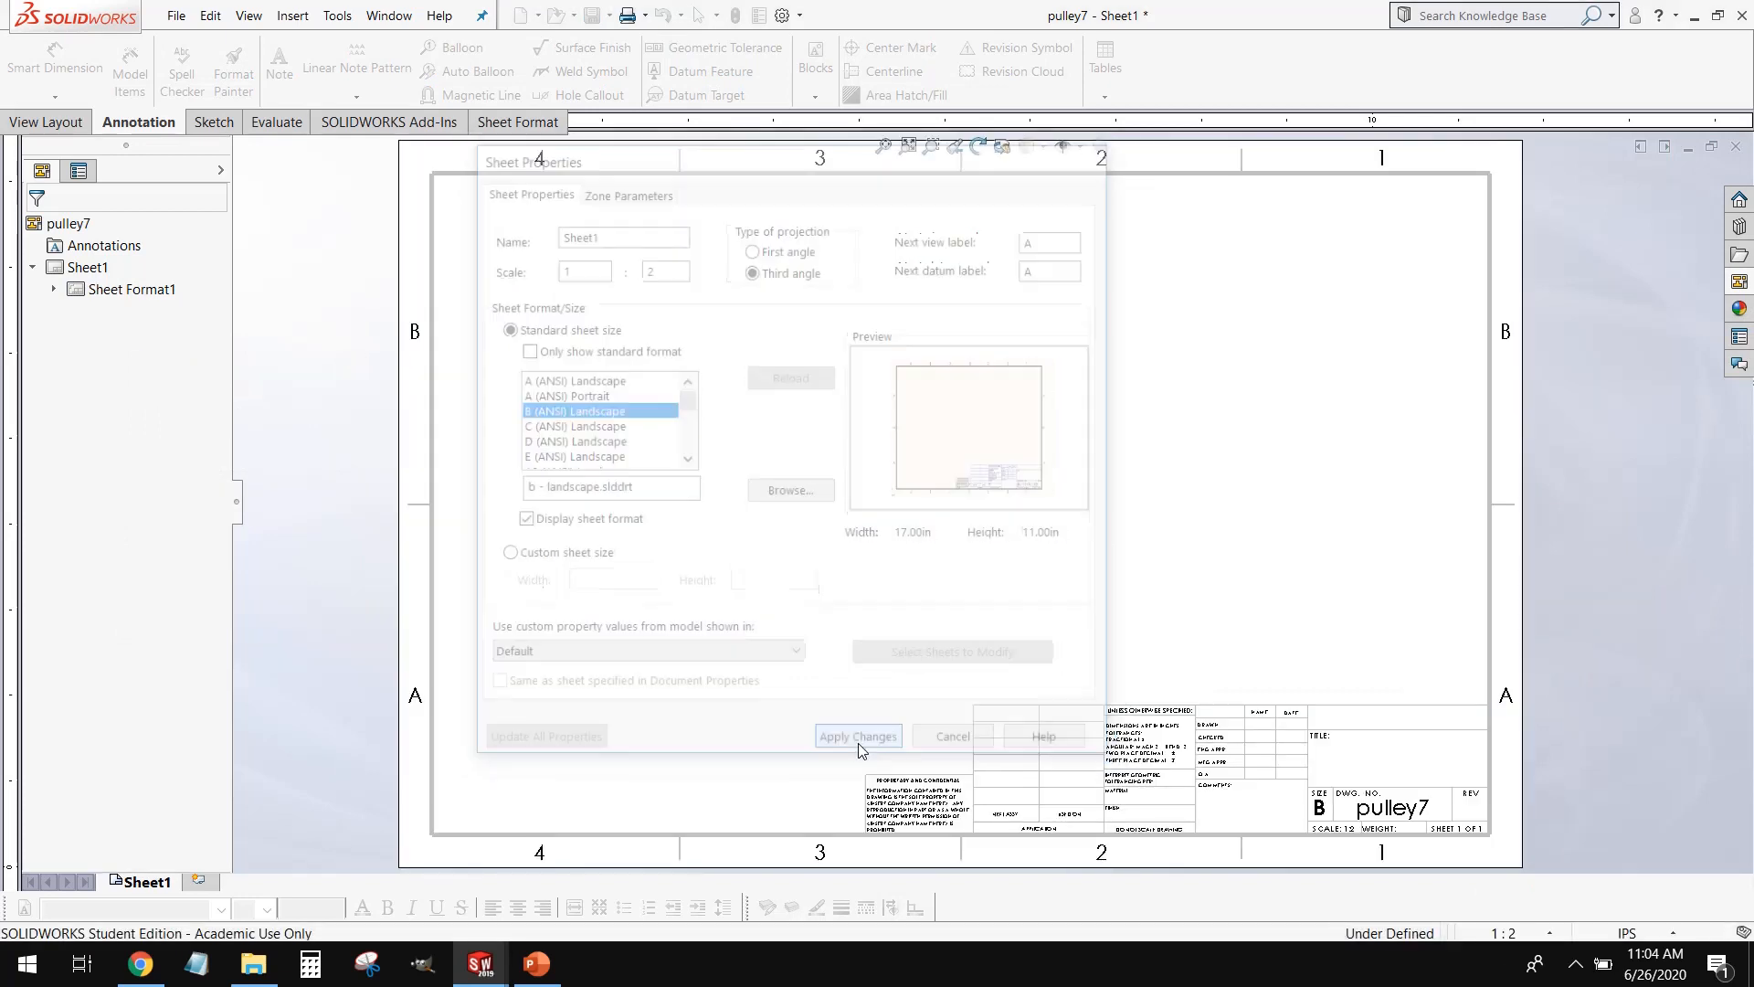
{"action": "scroll", "coordinate": [1433, 684], "scroll_direction": "up", "scroll_amount": 2}
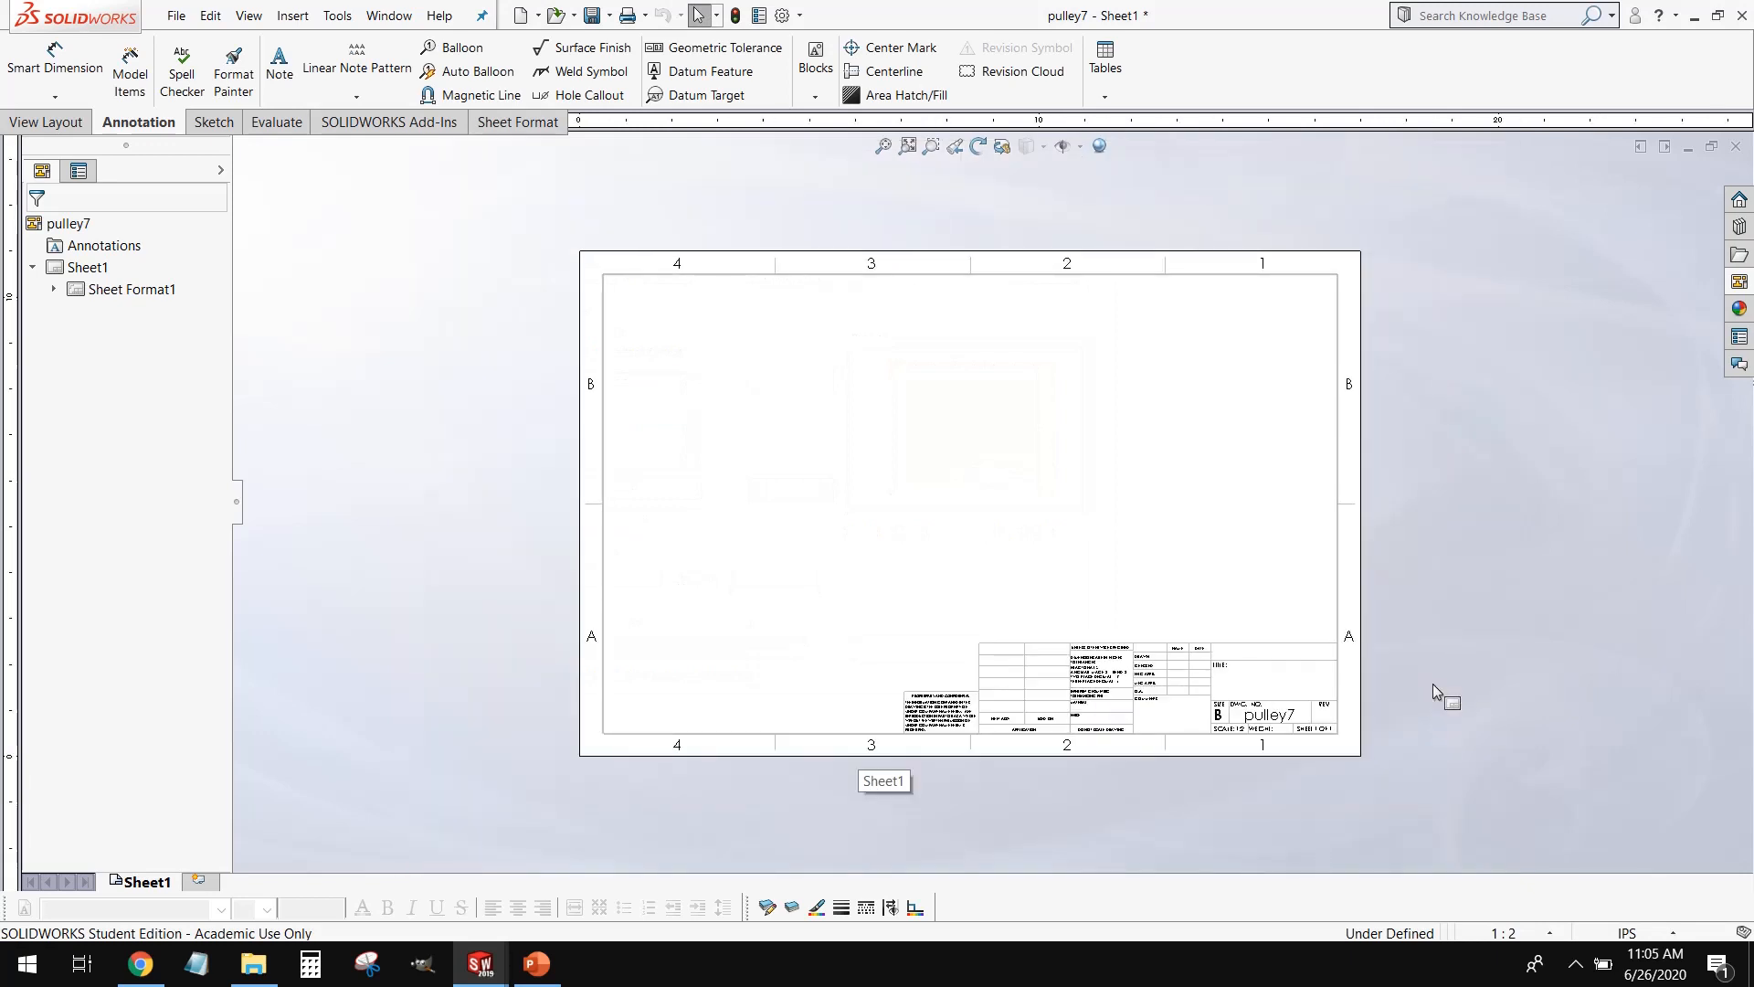
Step: Bring up the pulley7 part to check the model and its unit system, and return to the drawing
{"action": "mouse_move", "coordinate": [491, 967]}
{"action": "left_click", "coordinate": [441, 884]}
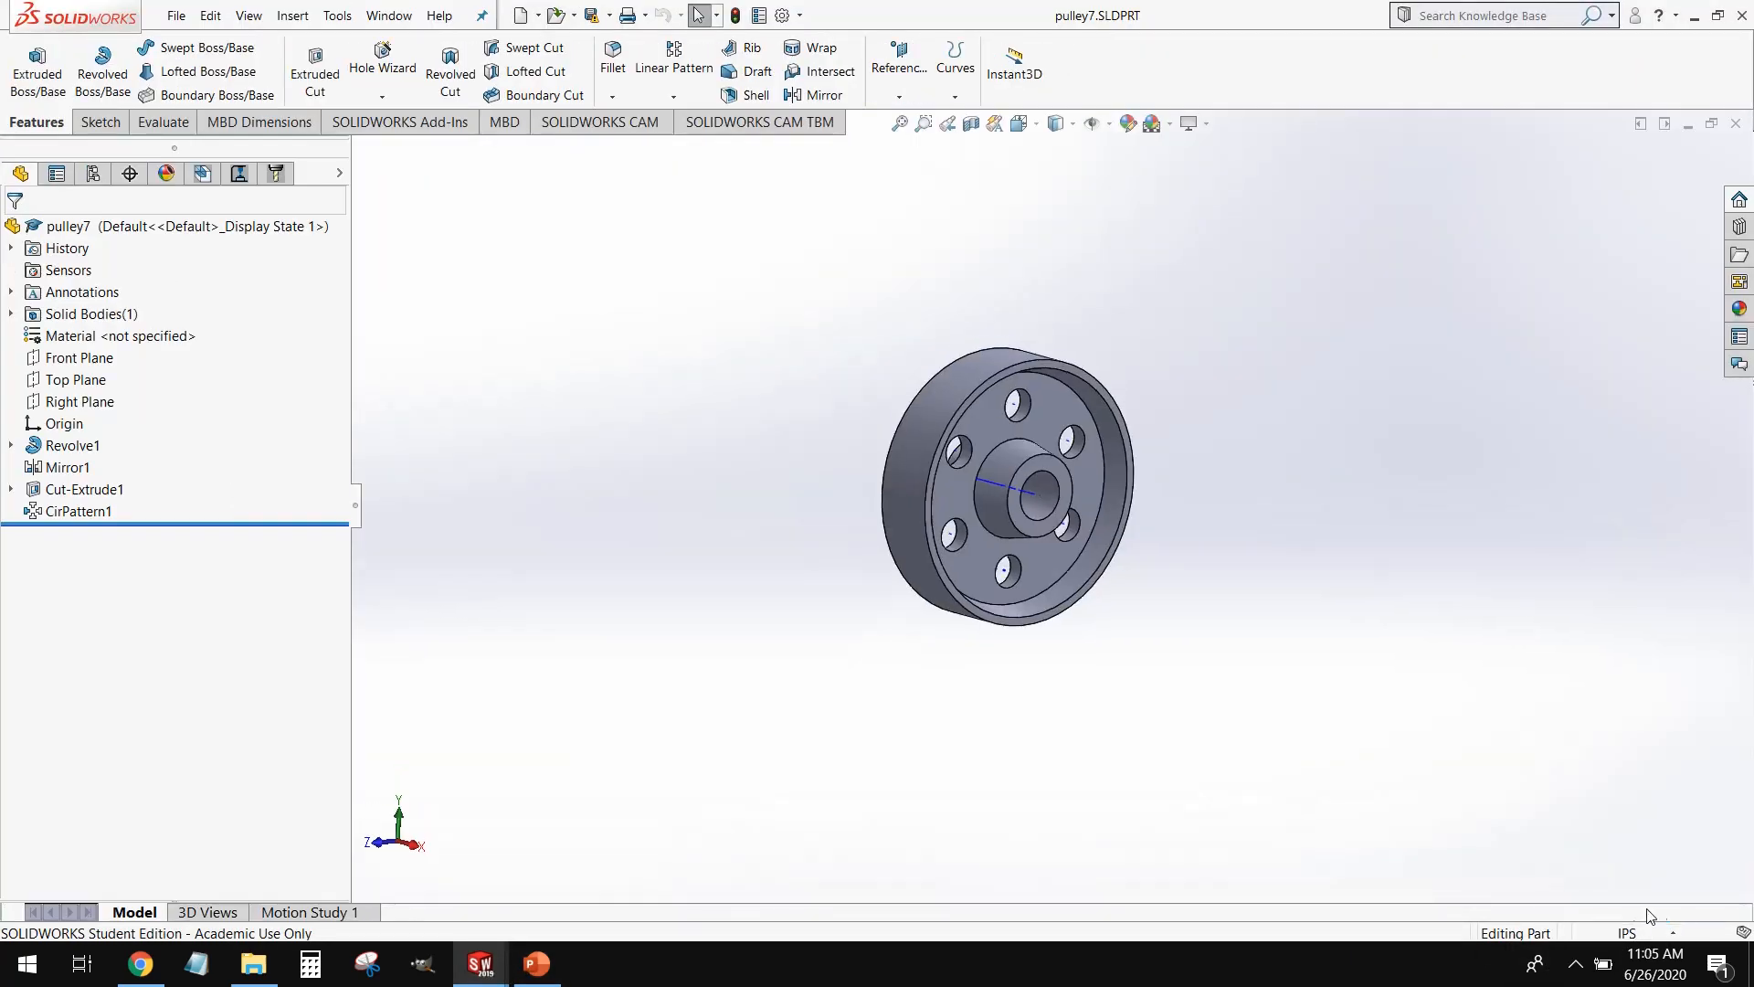
{"action": "mouse_move", "coordinate": [480, 964]}
{"action": "left_click", "coordinate": [640, 868]}
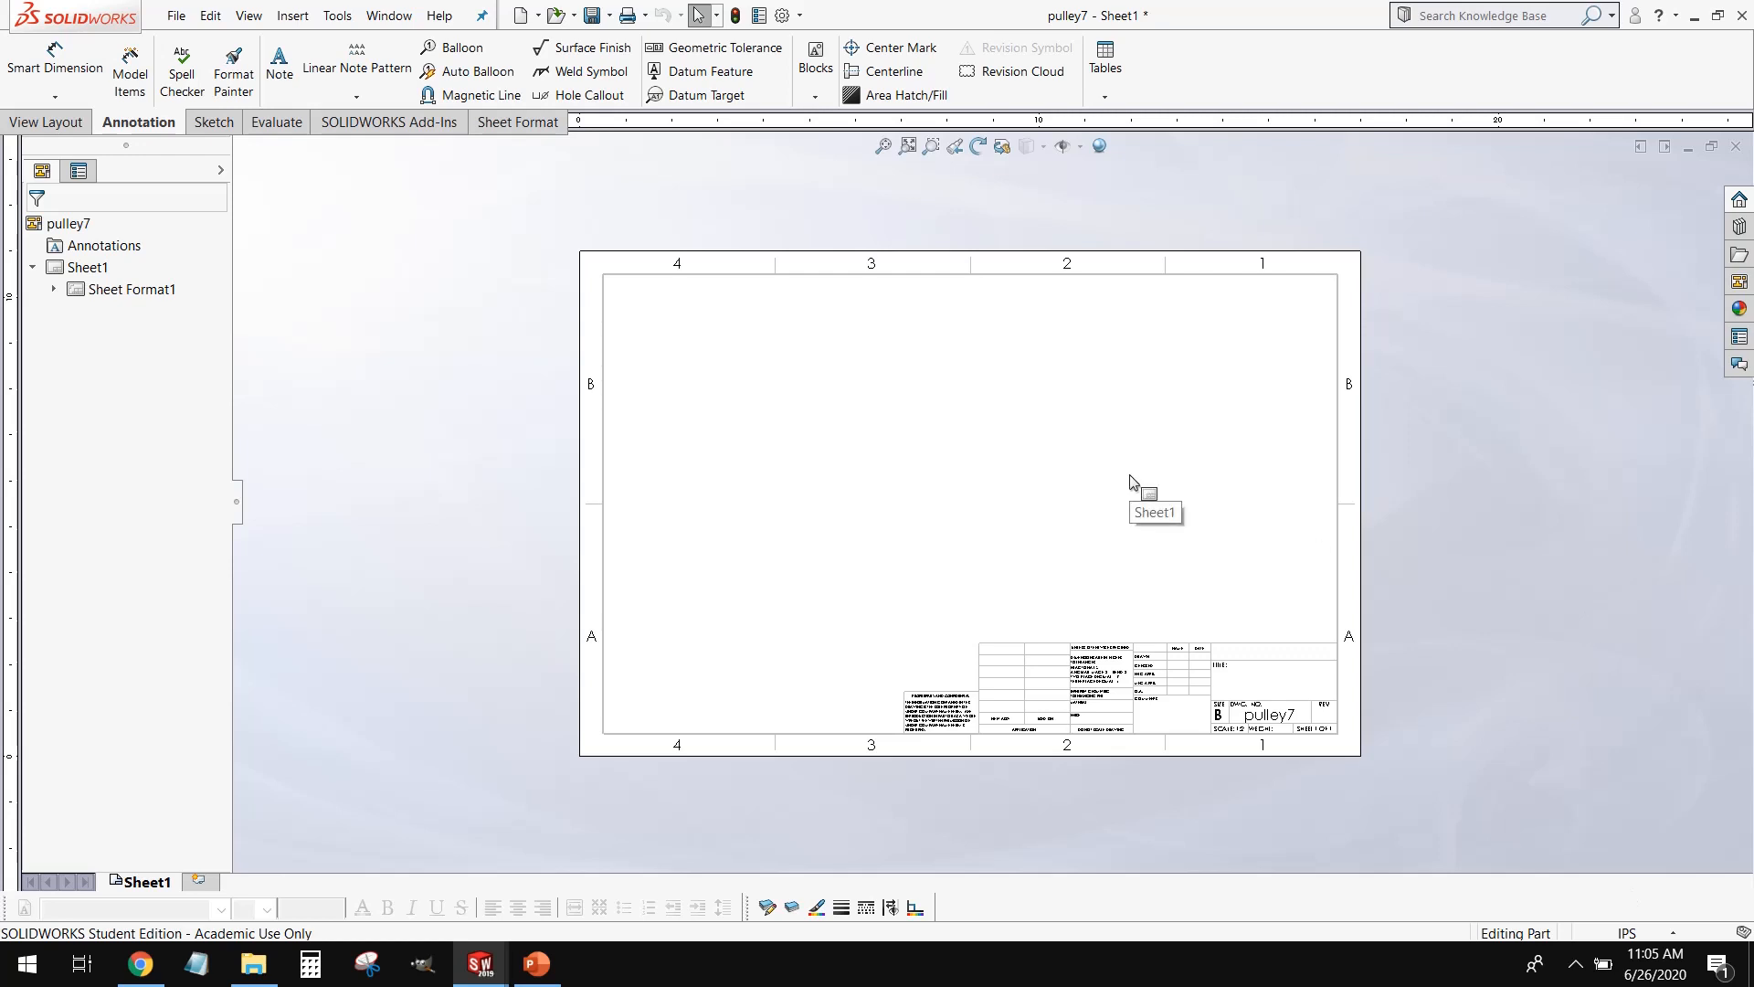
{"action": "scroll", "coordinate": [840, 439], "scroll_direction": "down", "scroll_amount": 2}
{"action": "scroll", "coordinate": [841, 439], "scroll_direction": "up", "scroll_amount": 1}
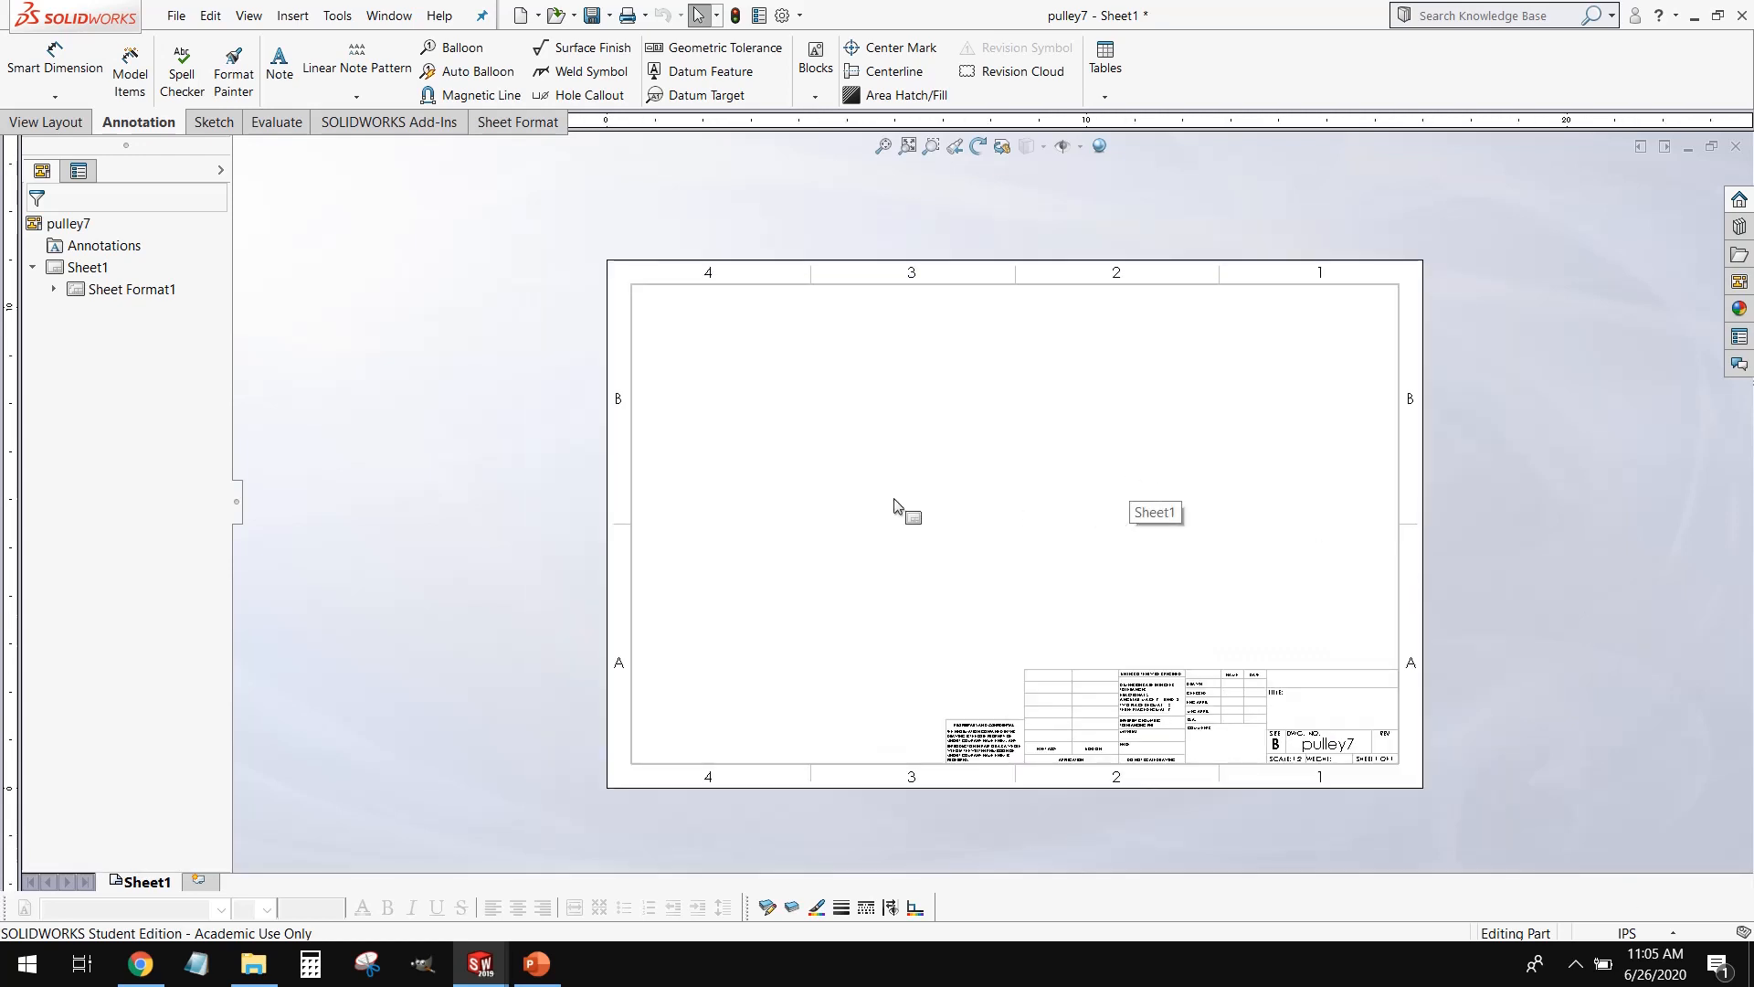
{"action": "scroll", "coordinate": [1143, 622], "scroll_direction": "down", "scroll_amount": 1}
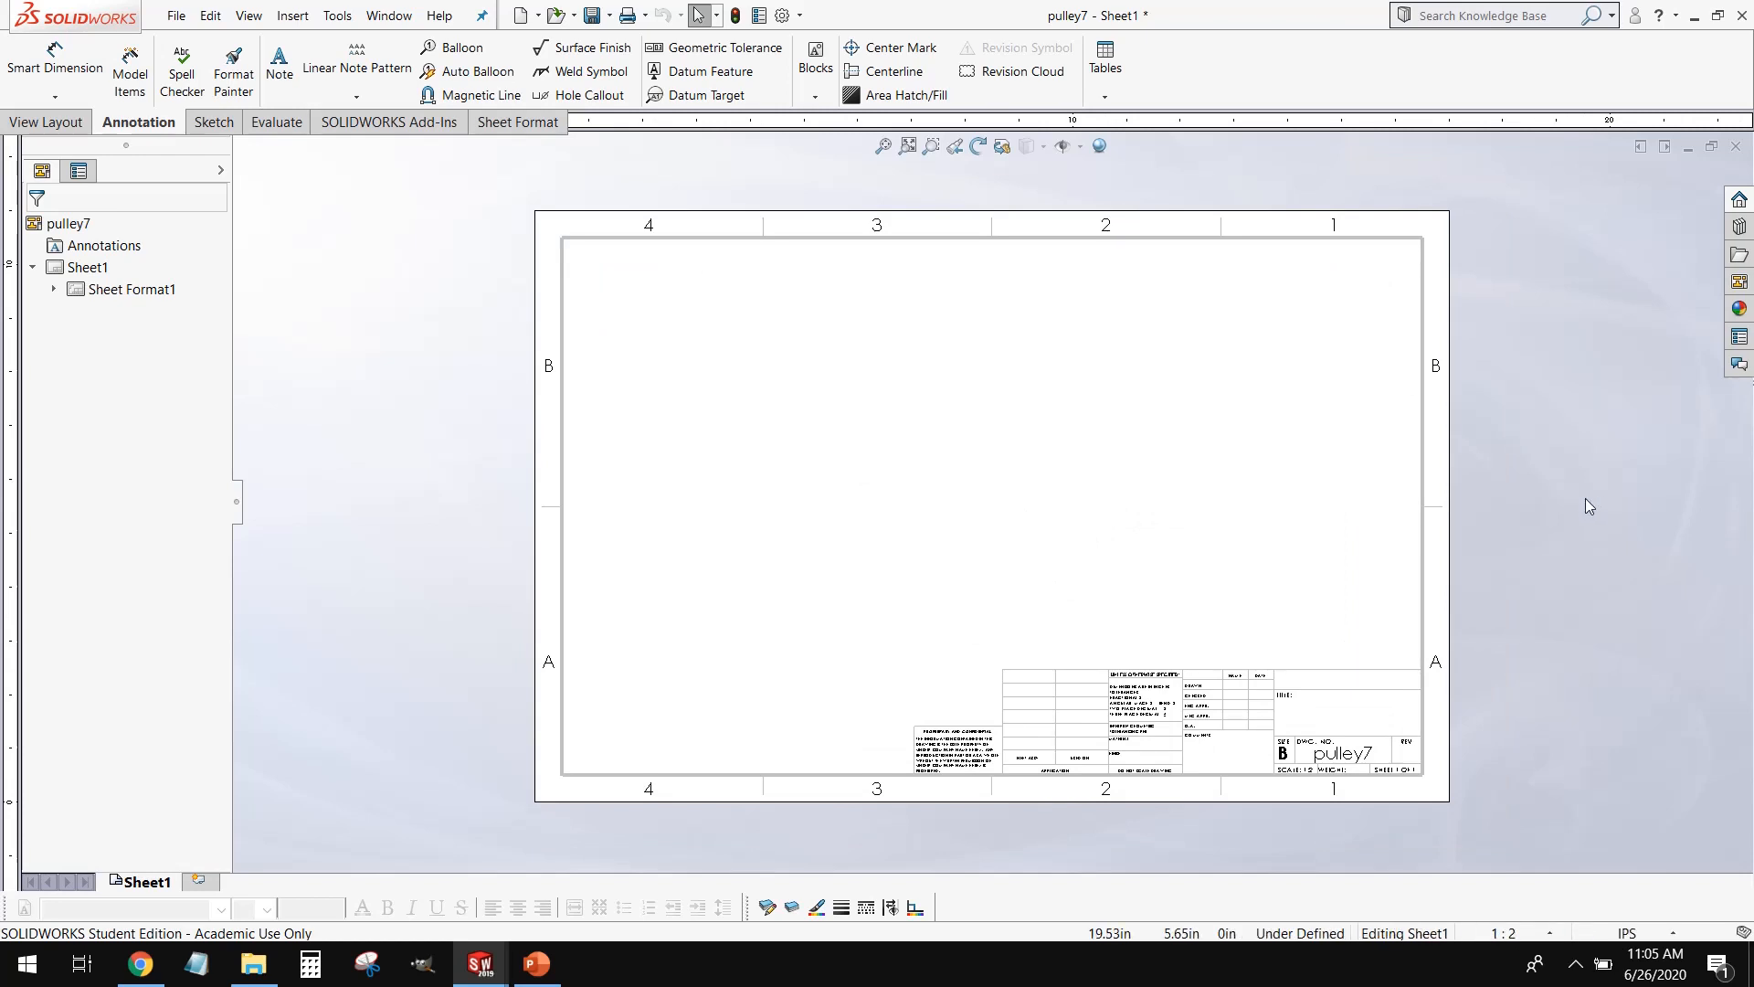
Step: Set the document's overall drafting standard to ANSI
{"action": "key", "text": "super"}
{"action": "key", "text": "super"}
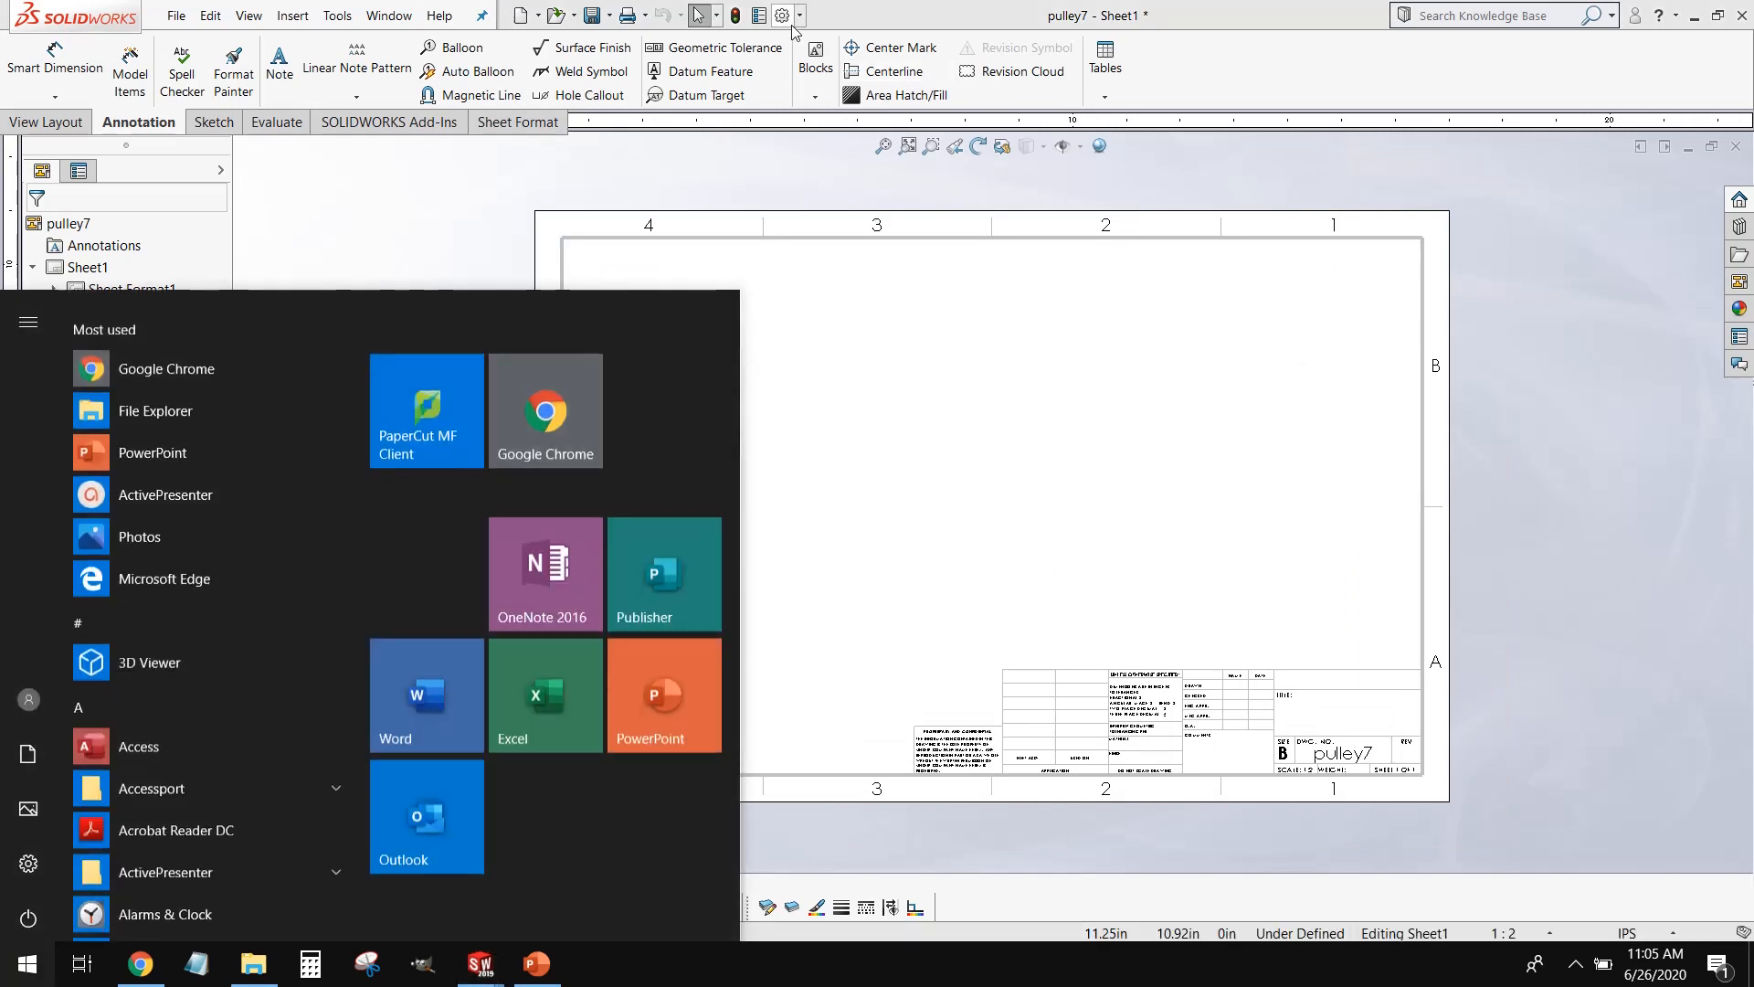
{"action": "left_click", "coordinate": [784, 17]}
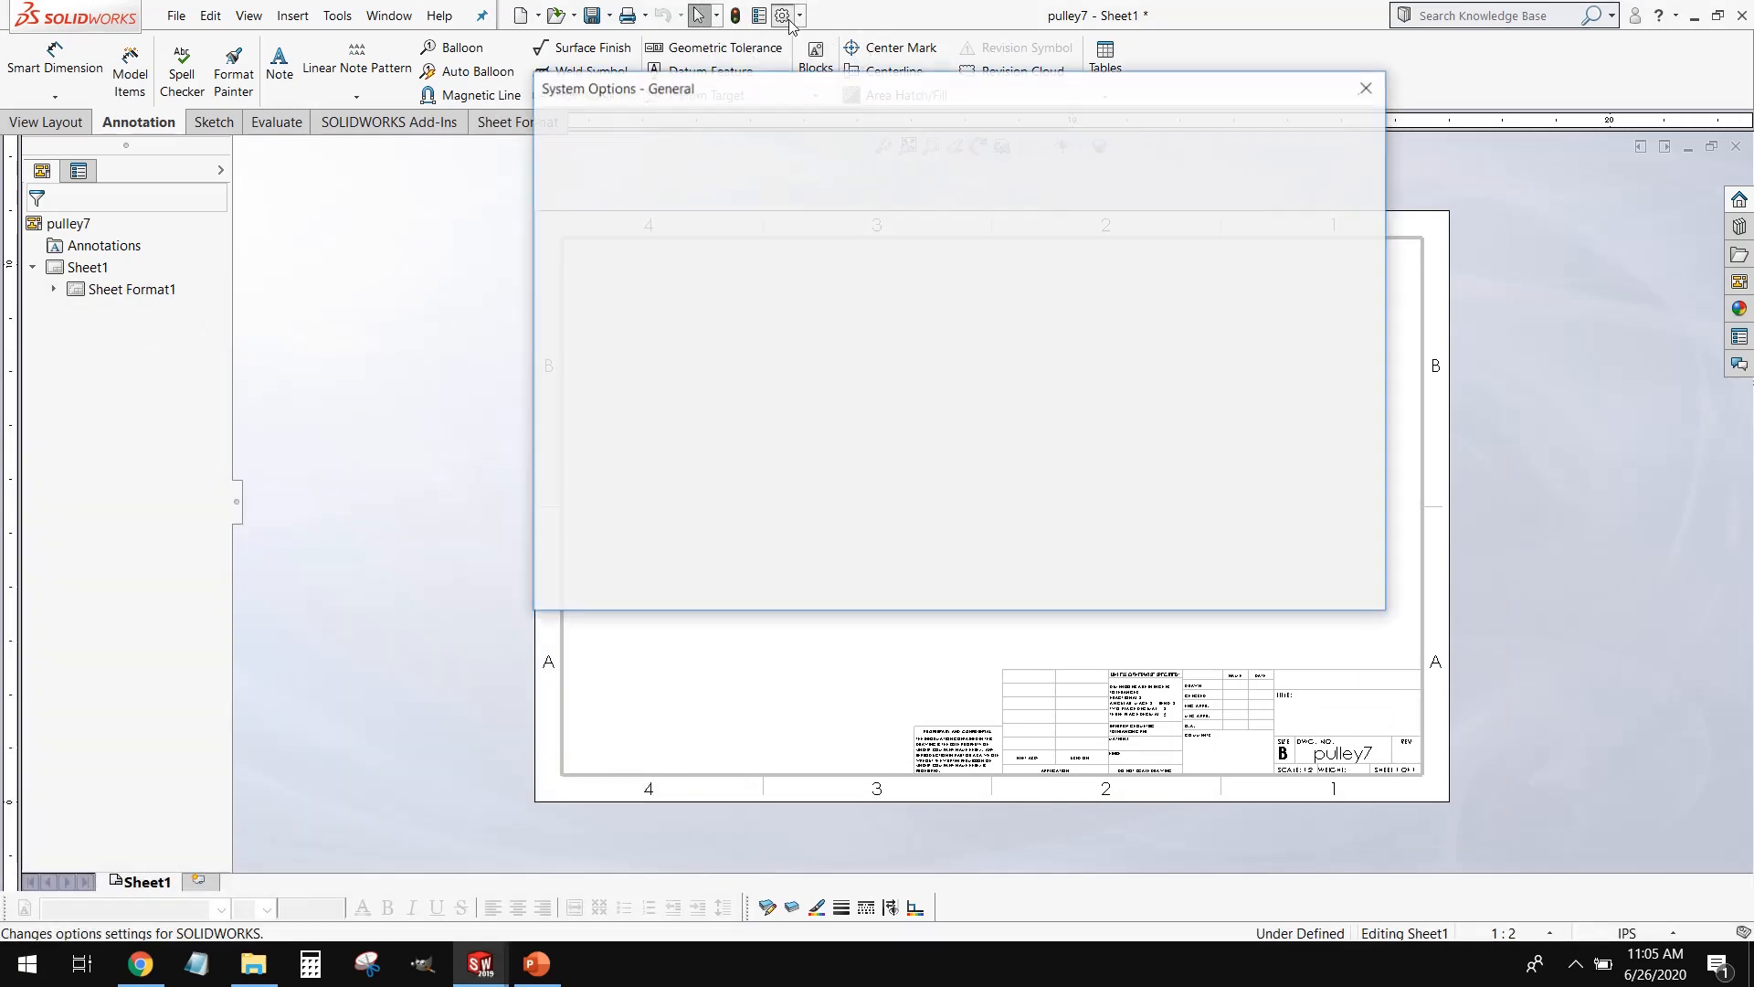
{"action": "left_click", "coordinate": [702, 130]}
{"action": "left_click", "coordinate": [862, 182]}
{"action": "left_click", "coordinate": [1141, 202]}
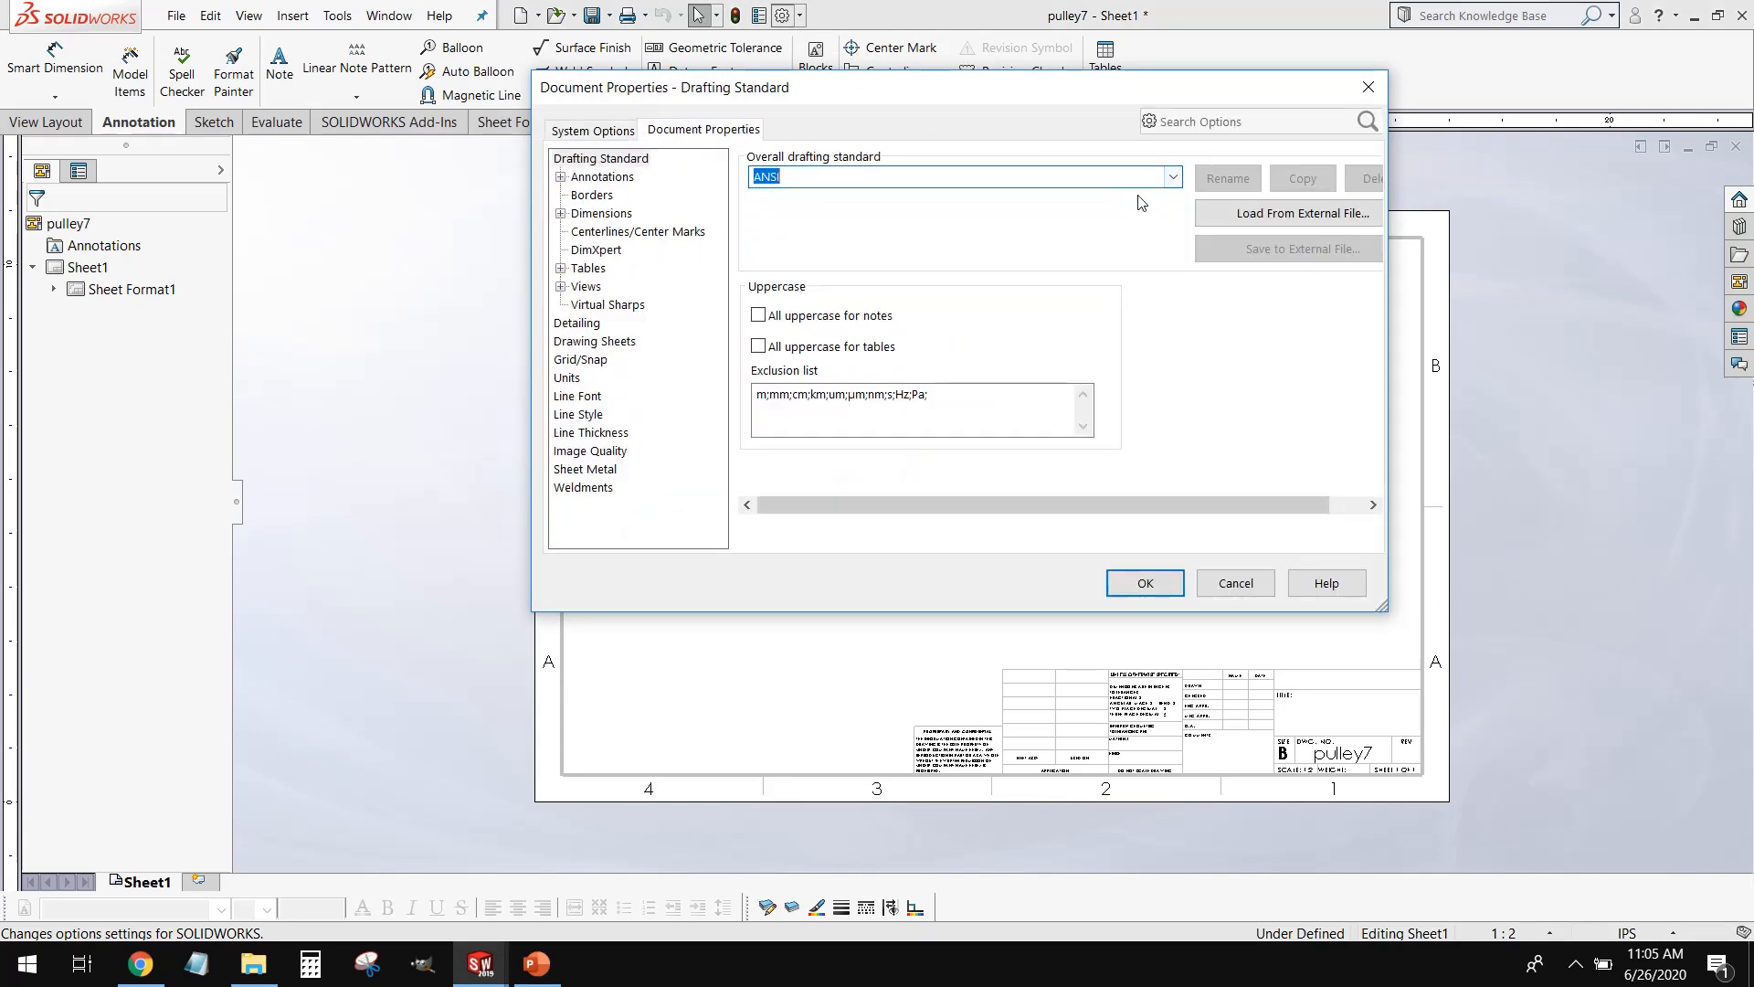
{"action": "left_click", "coordinate": [1142, 580]}
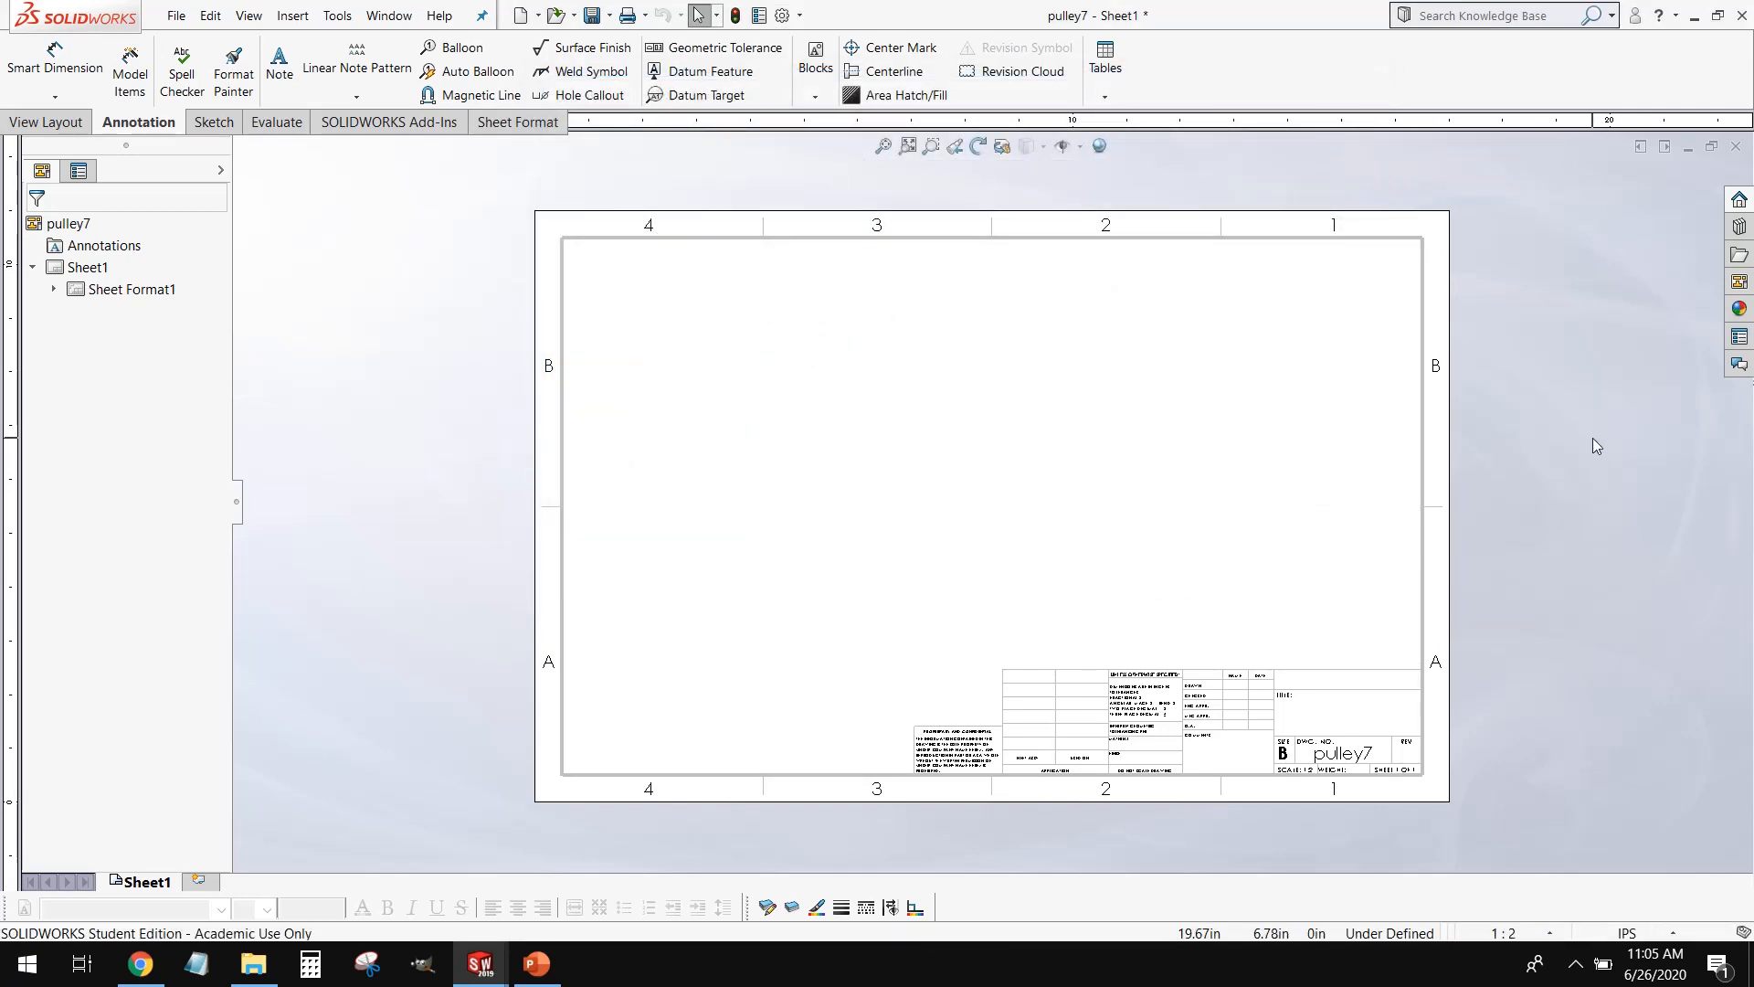
Step: Place the pulley's Right view on the left half of the sheet, without any projected views
{"action": "left_click", "coordinate": [1741, 283]}
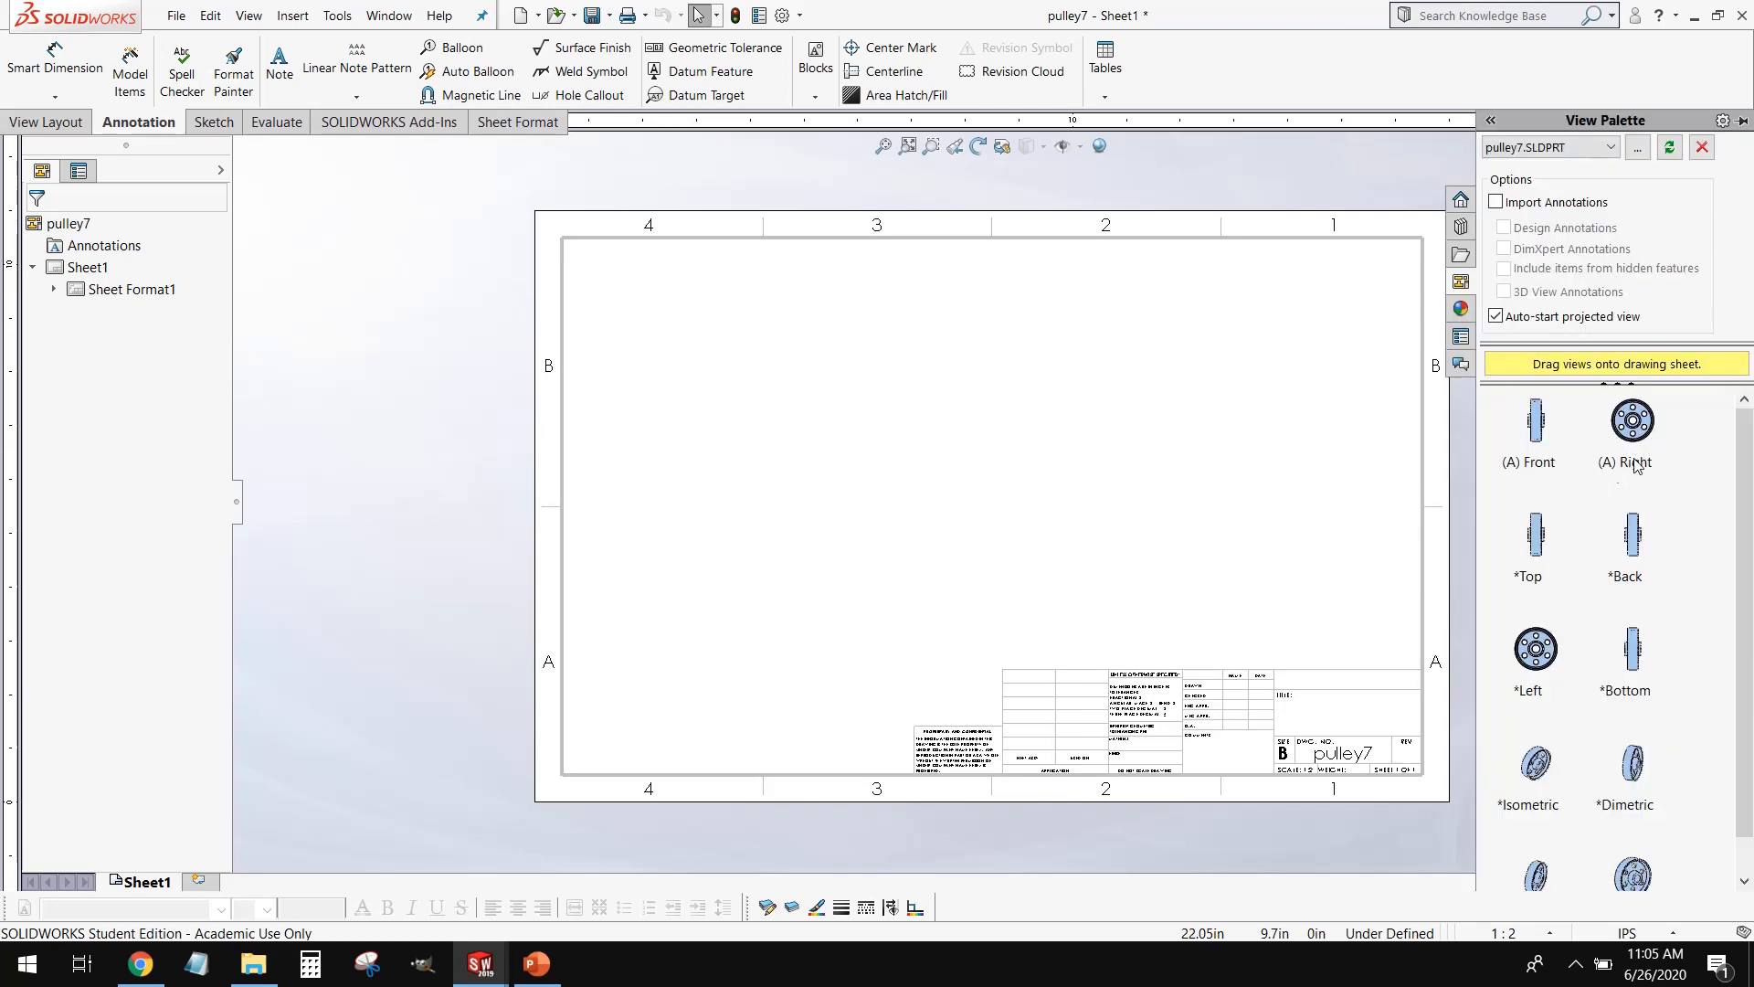
{"action": "left_click_drag", "start_coordinate": [1633, 430], "coordinate": [793, 491]}
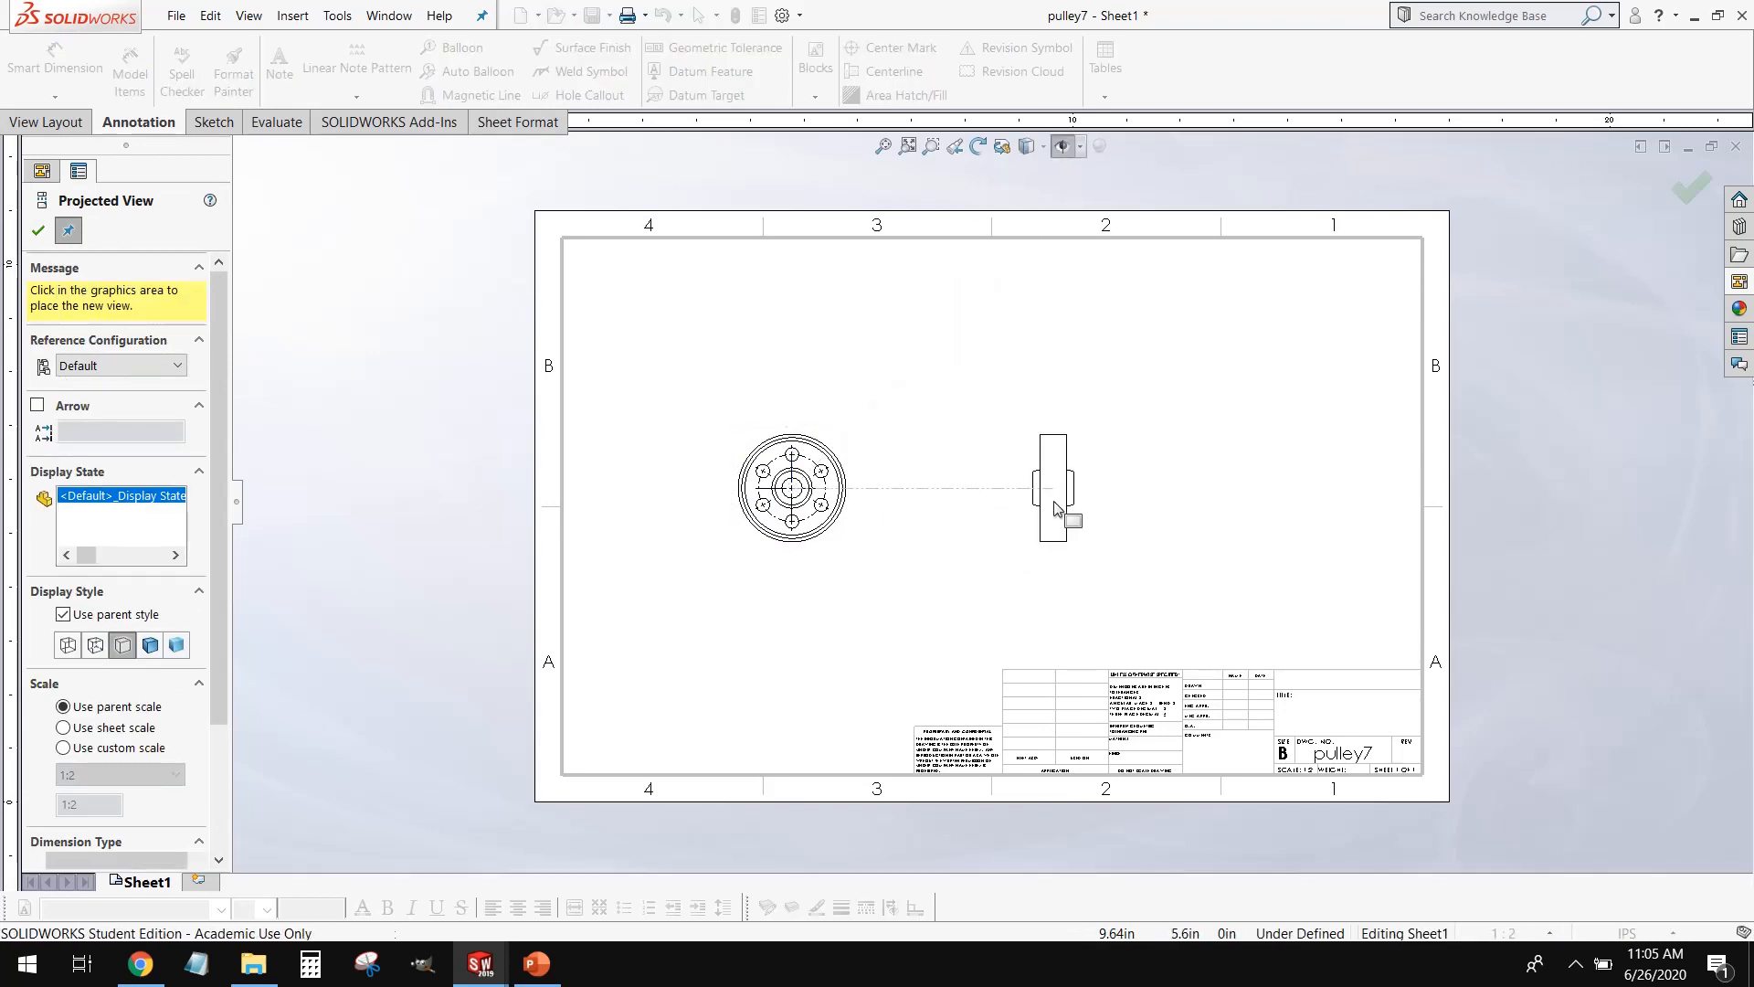
{"action": "key", "text": "Escape"}
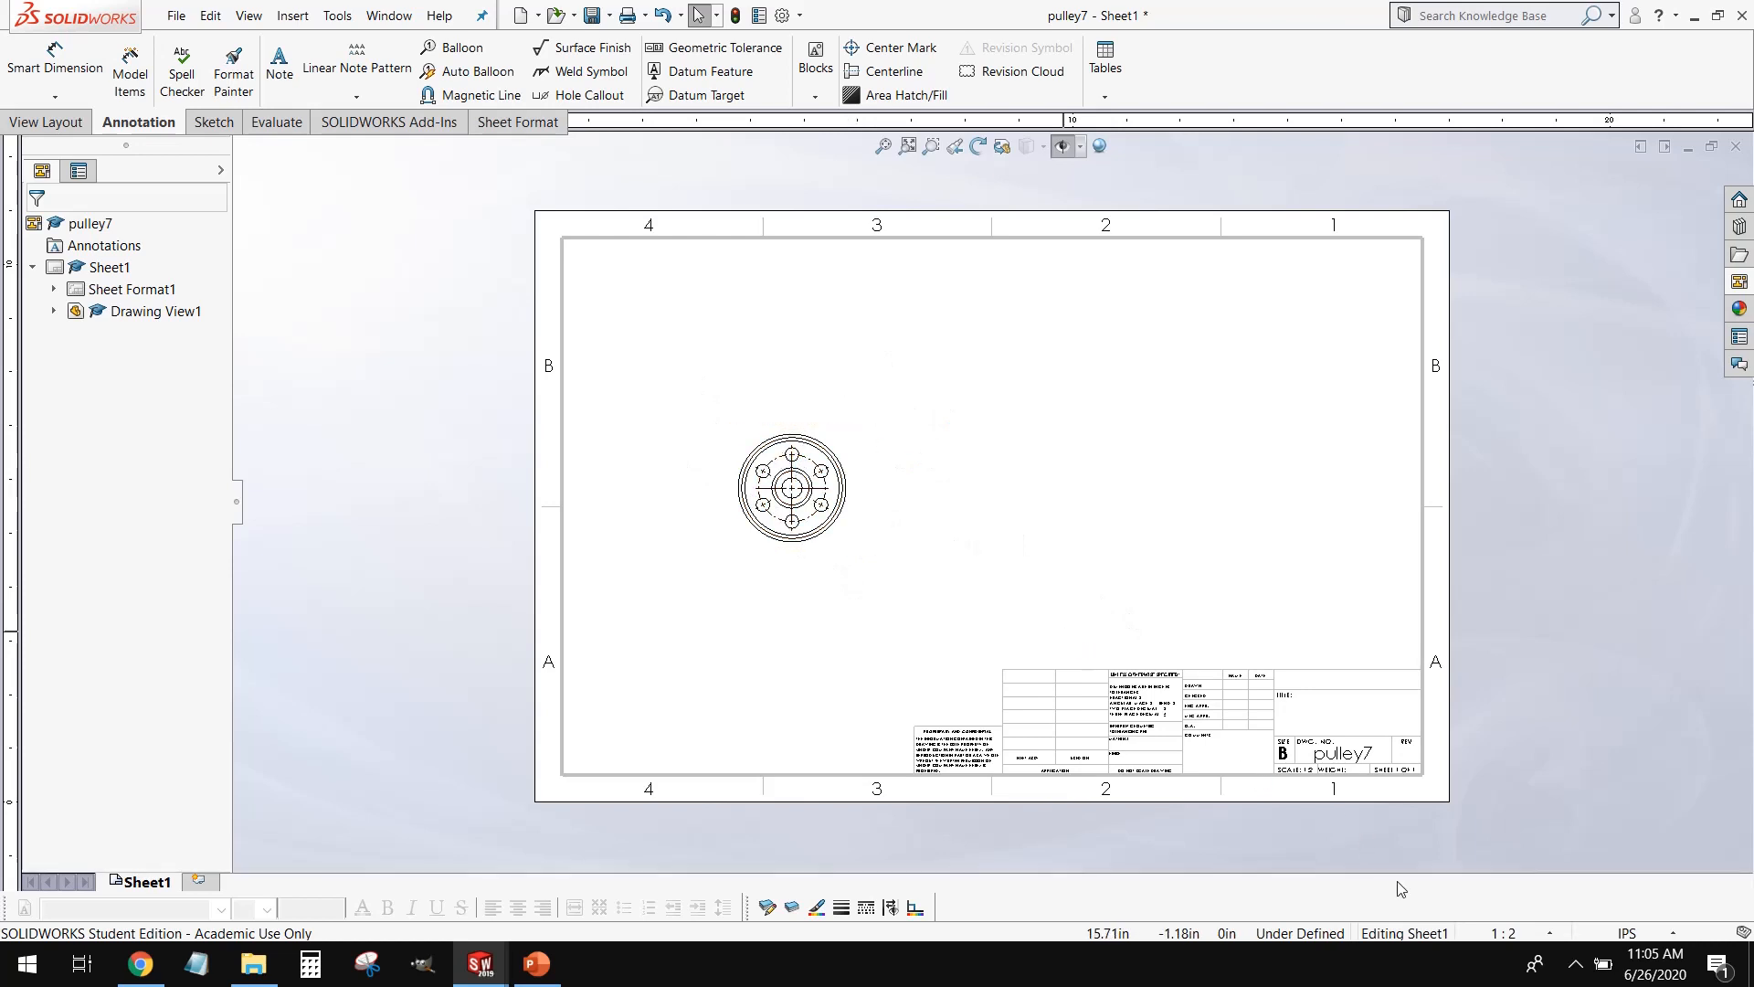
Step: Set the drawing sheet's scale to 1:1
{"action": "left_click", "coordinate": [1536, 936]}
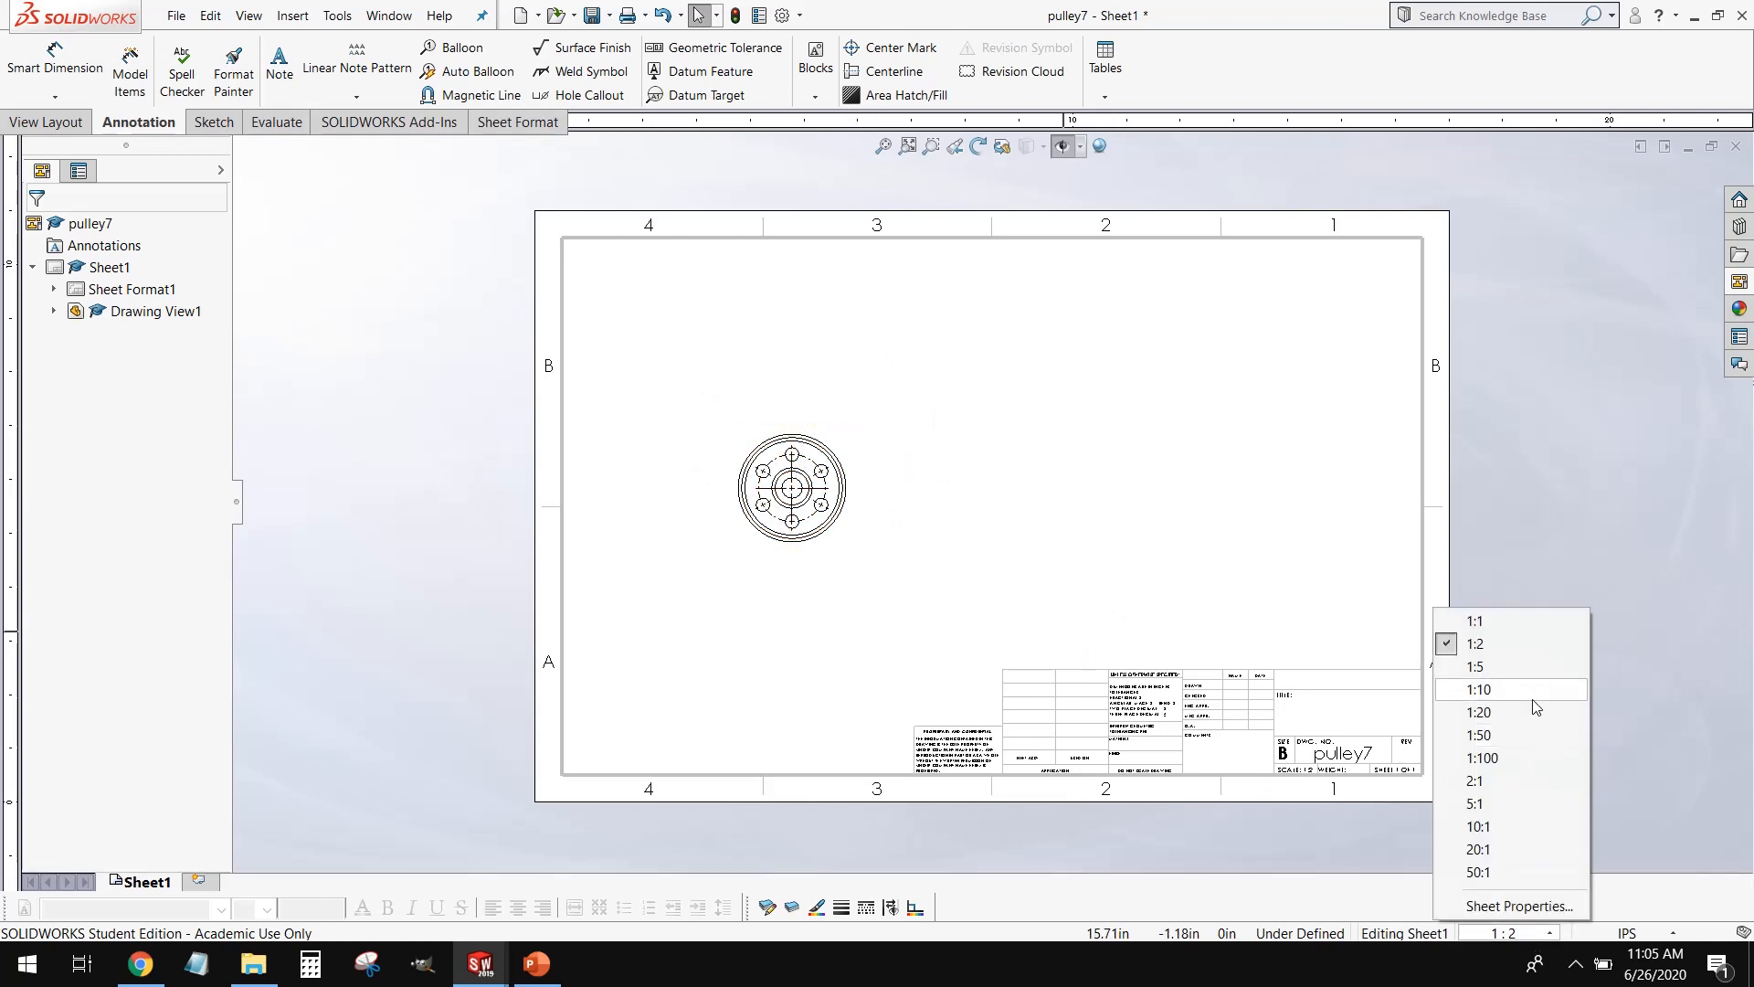
{"action": "left_click", "coordinate": [1511, 626]}
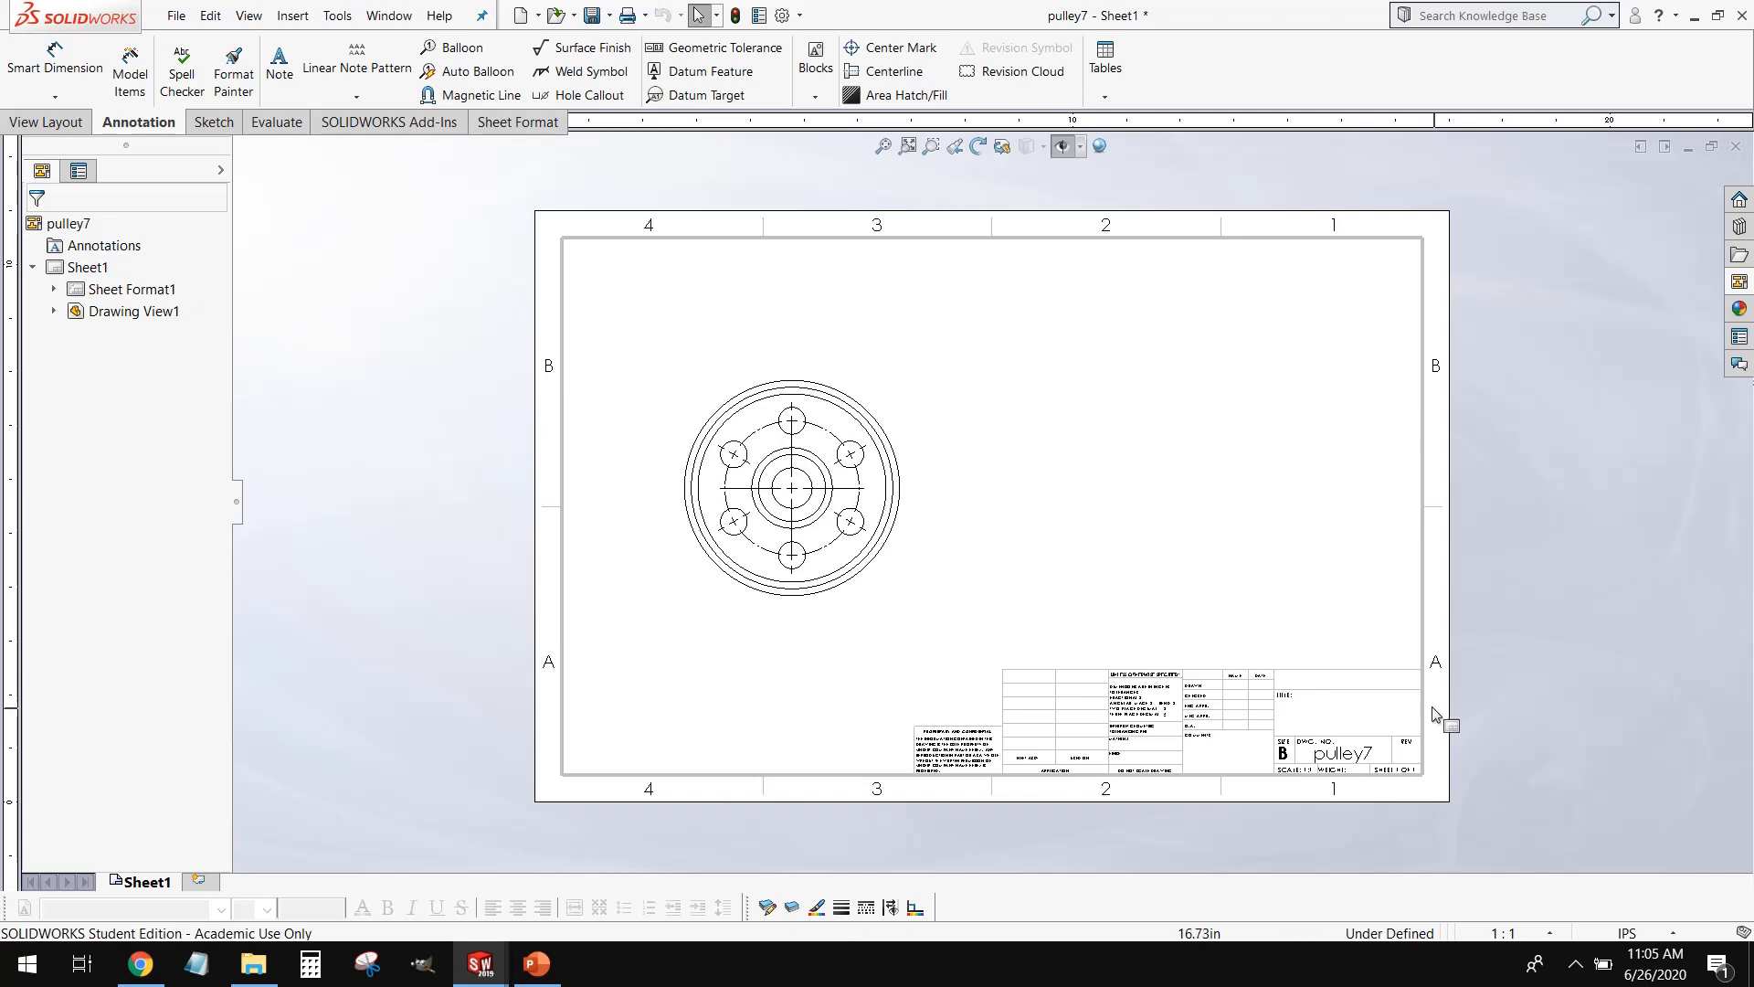
{"action": "scroll", "coordinate": [864, 485], "scroll_direction": "down", "scroll_amount": 1}
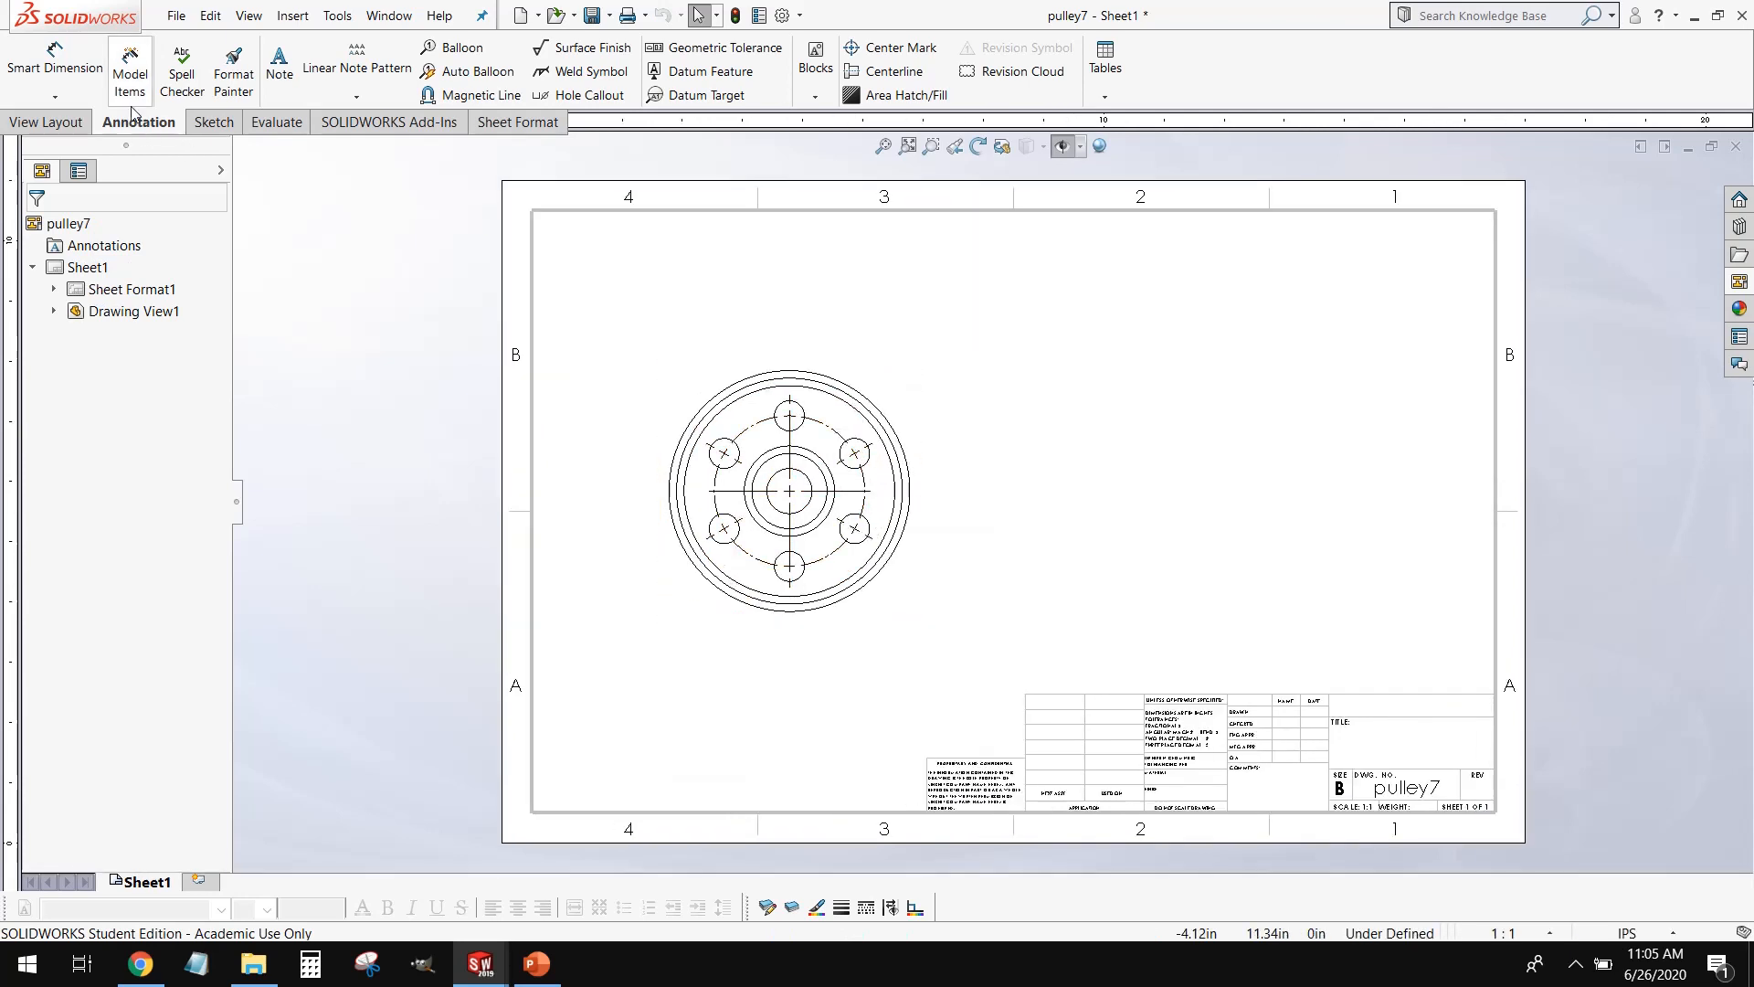
Step: Create a projected side view to the right of the circular pulley view
{"action": "left_click", "coordinate": [80, 119]}
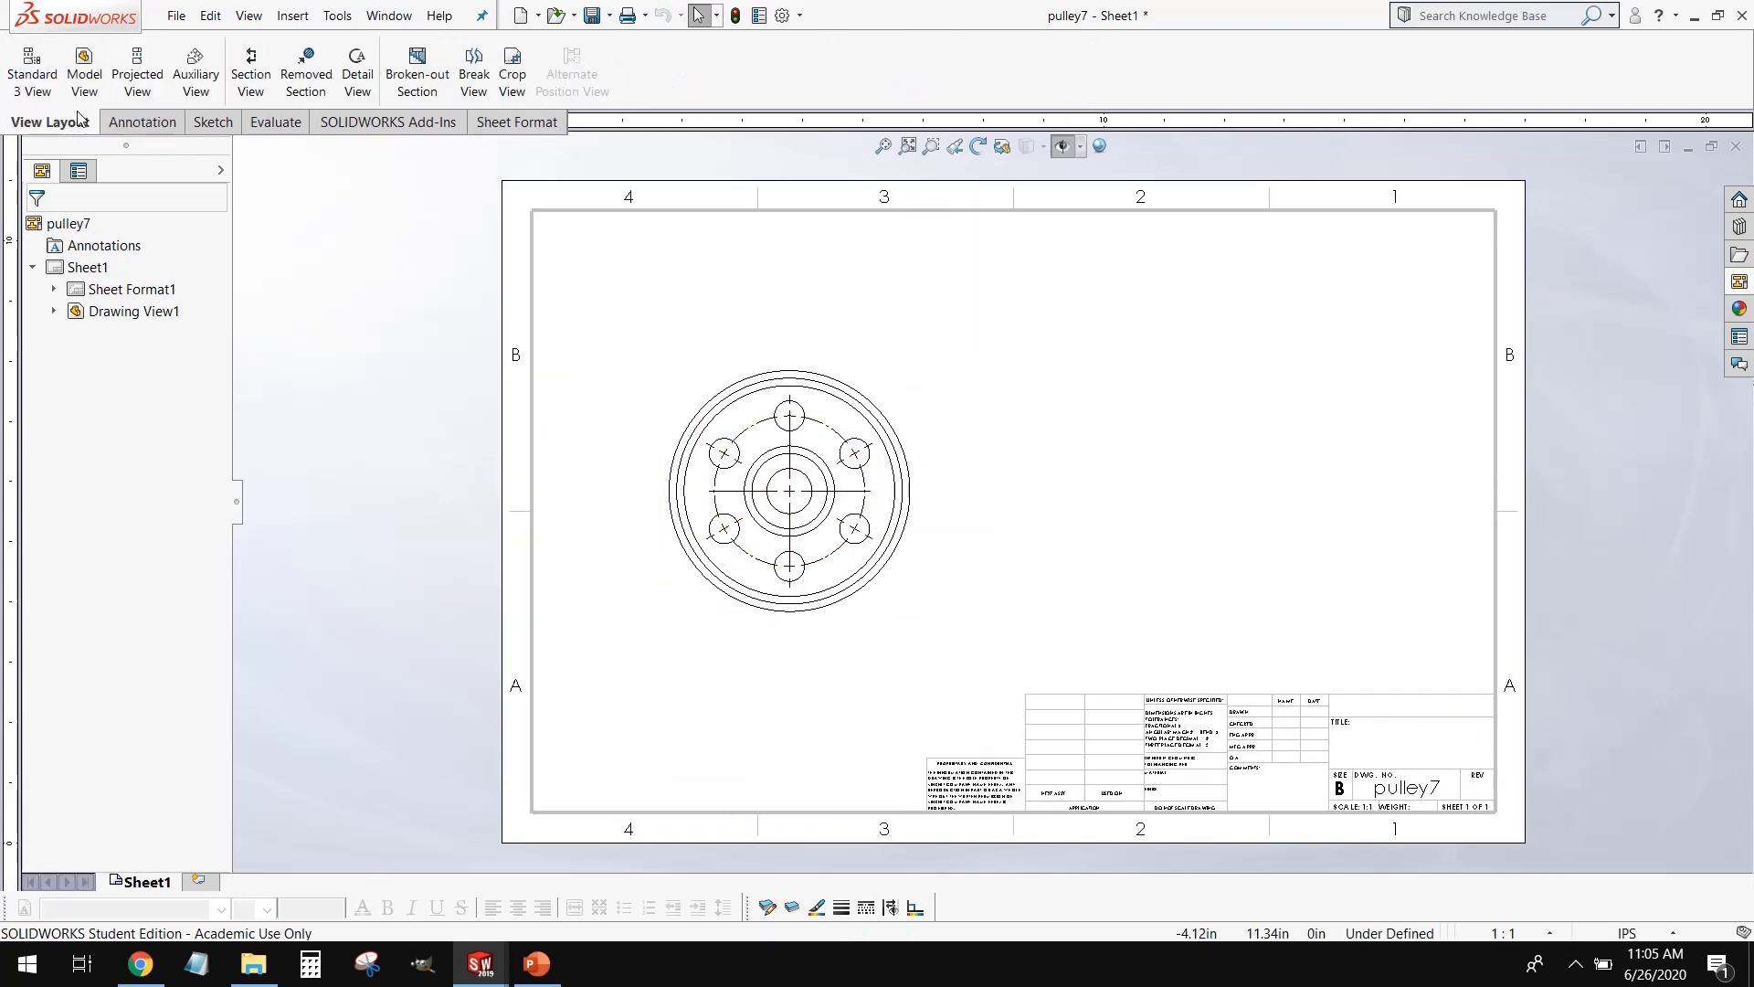
{"action": "left_click", "coordinate": [137, 71]}
{"action": "left_click", "coordinate": [838, 504]}
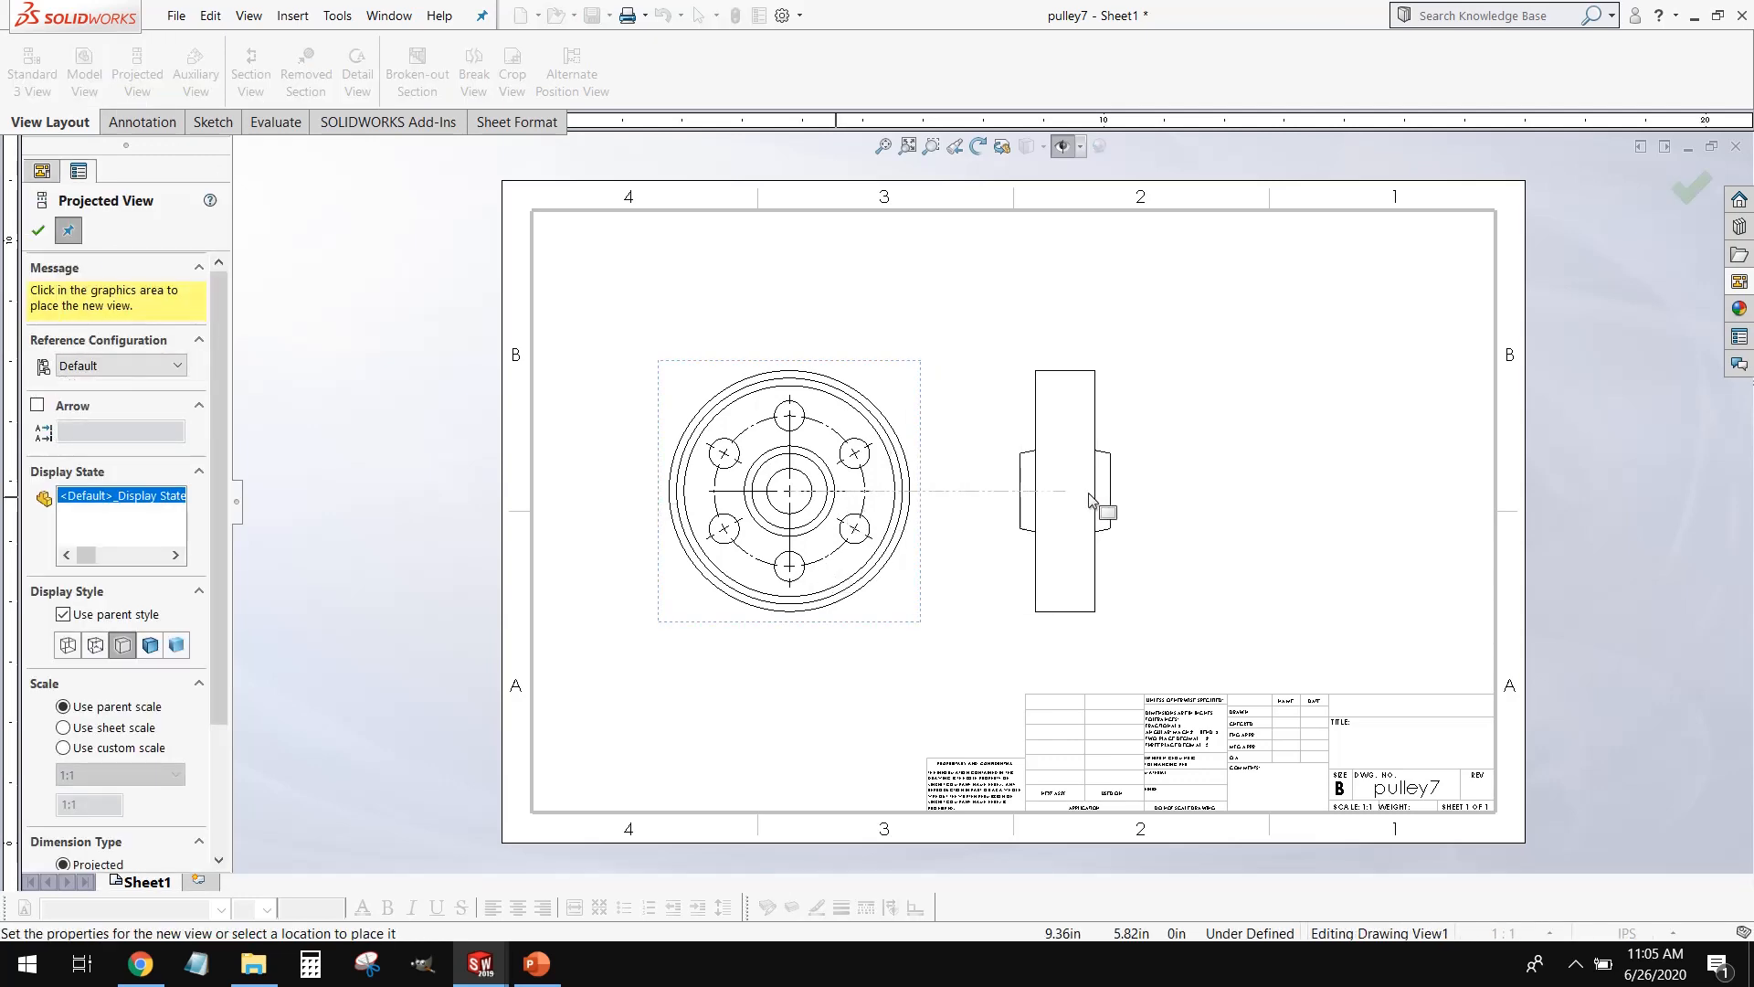
{"action": "left_click", "coordinate": [1117, 498]}
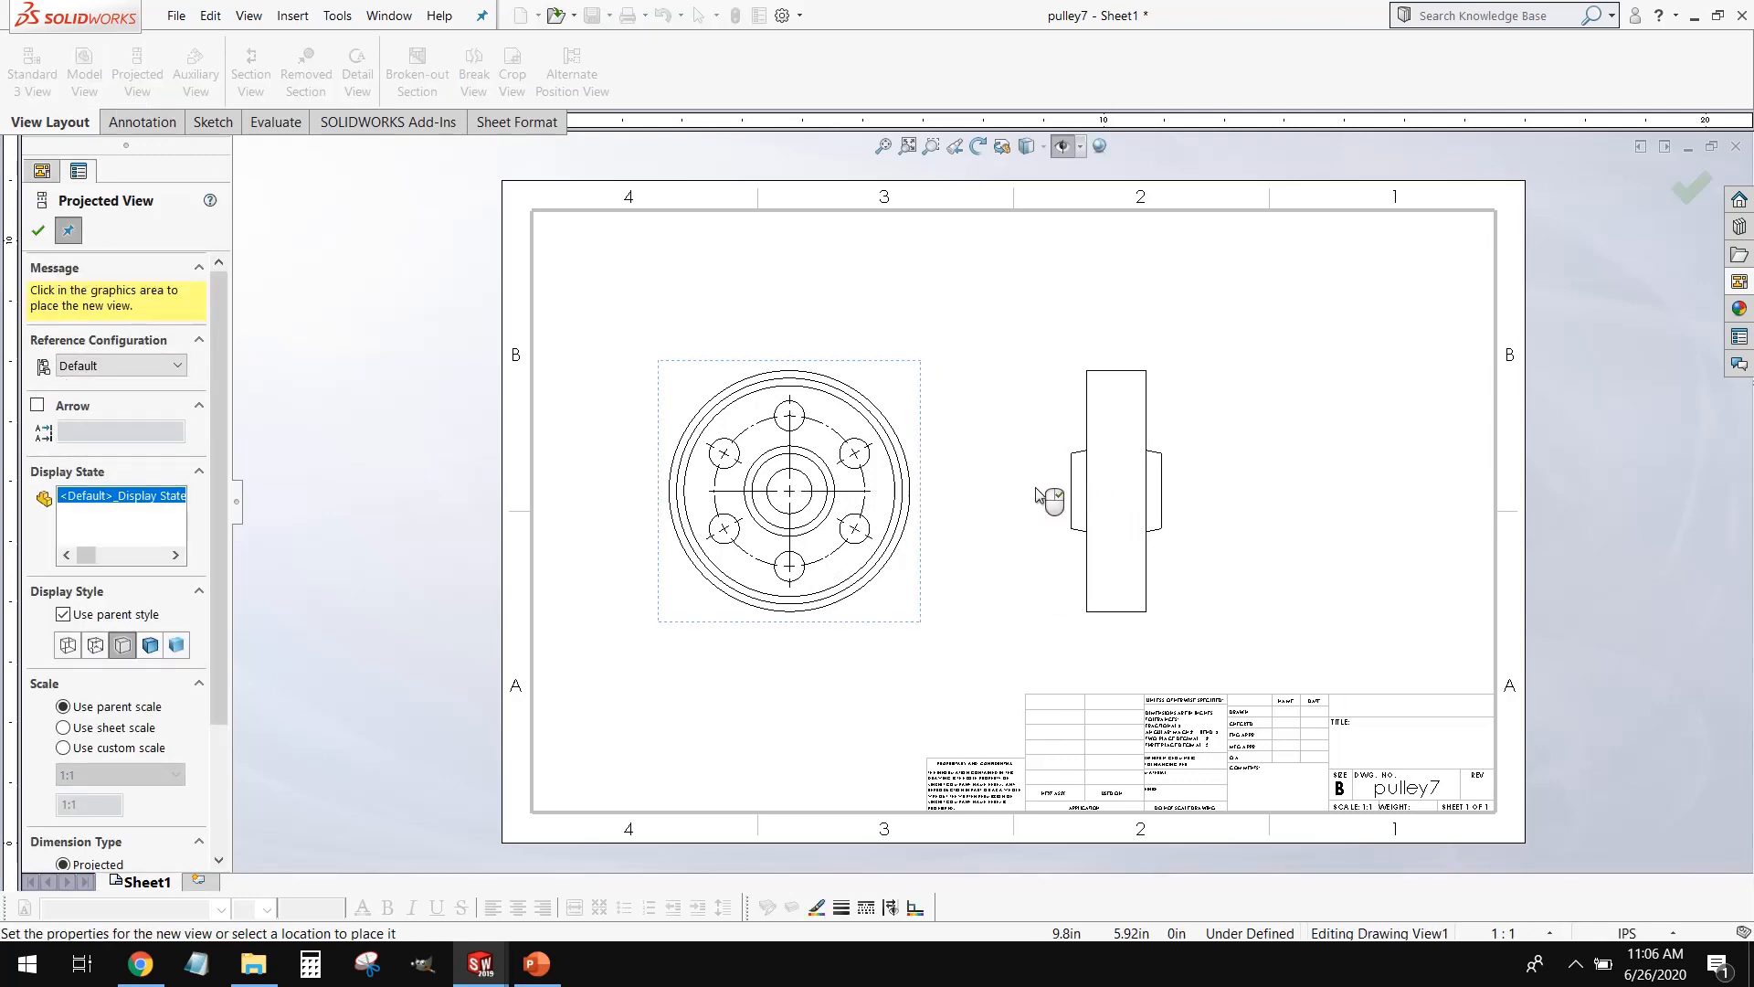
Step: Set the projected side view's display style to Hidden Lines Visible
{"action": "left_click", "coordinate": [1110, 441]}
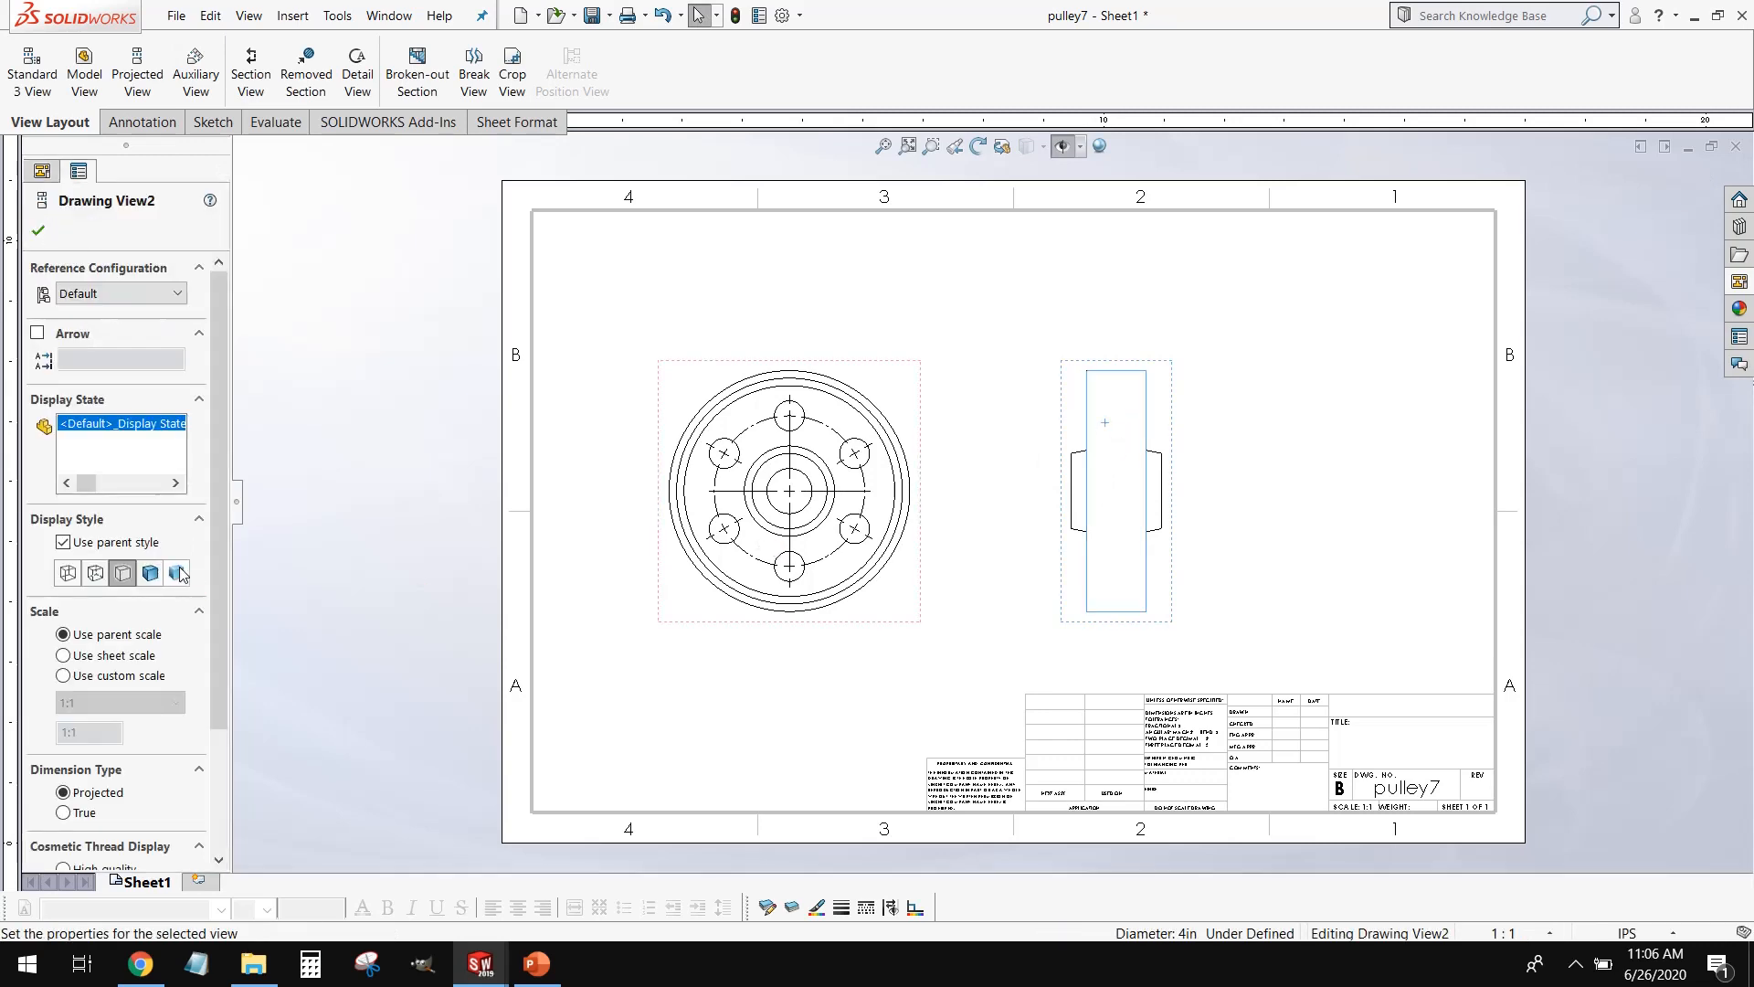
{"action": "left_click", "coordinate": [95, 573]}
{"action": "left_click", "coordinate": [1343, 532]}
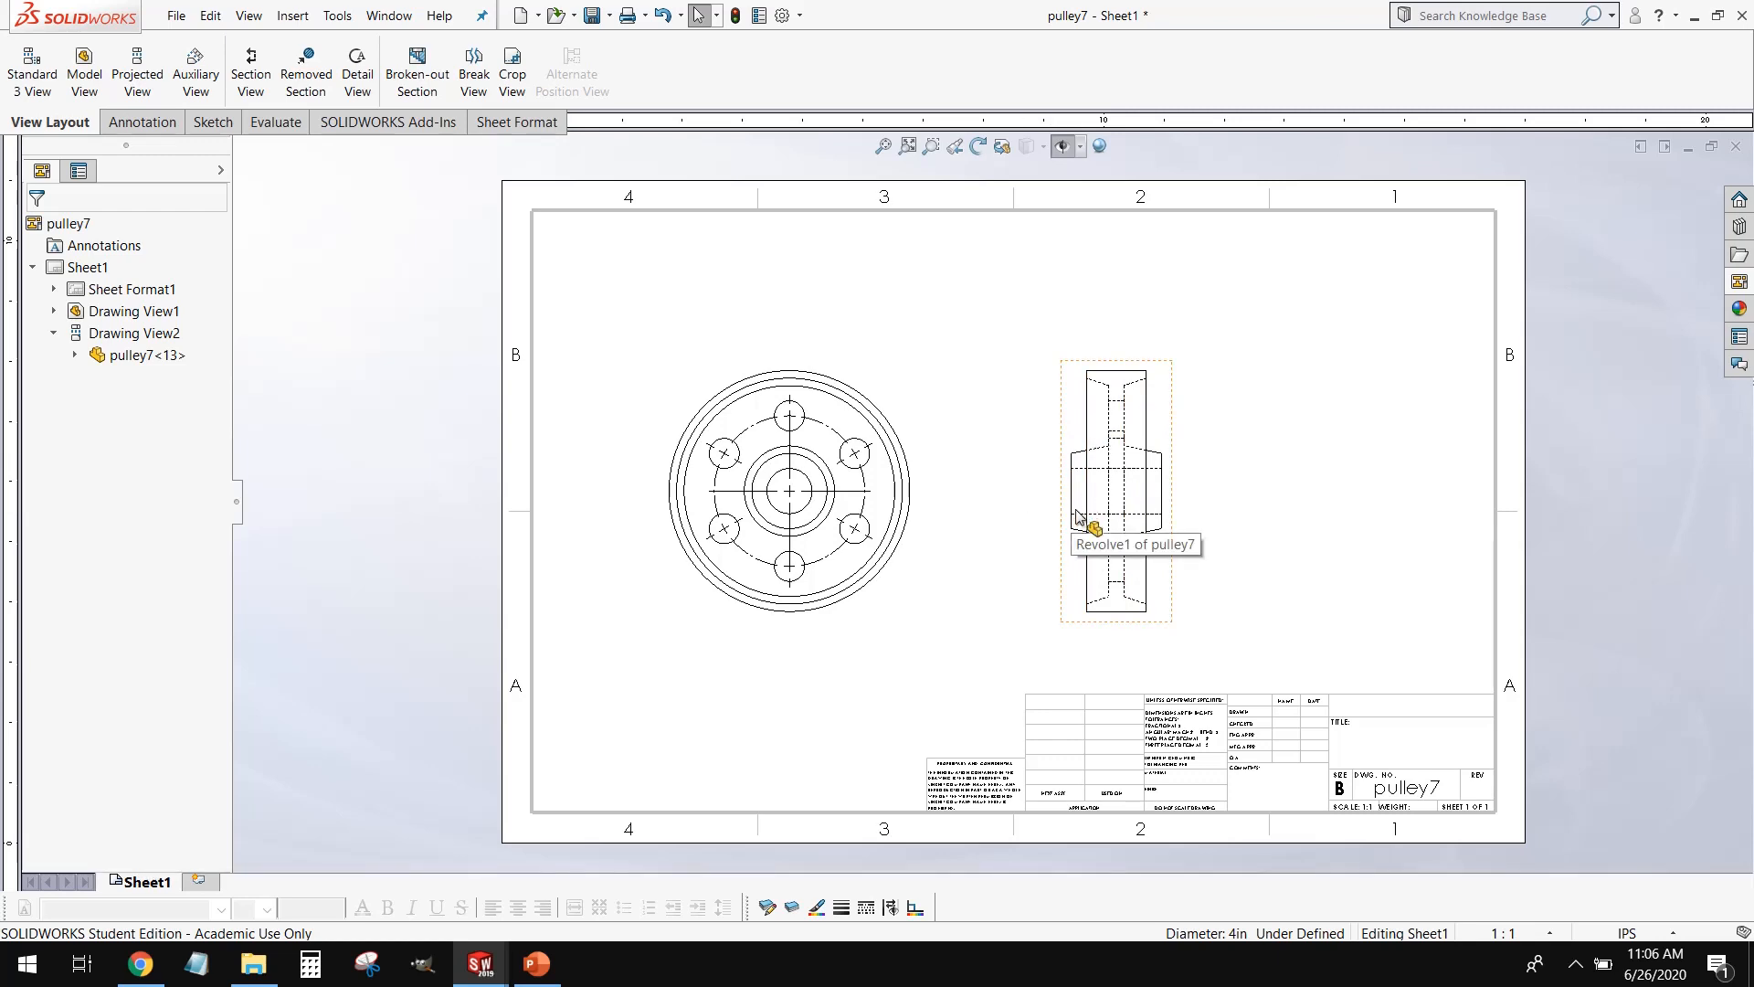
Step: Delete the projected side view from the sheet
{"action": "left_click", "coordinate": [1105, 512]}
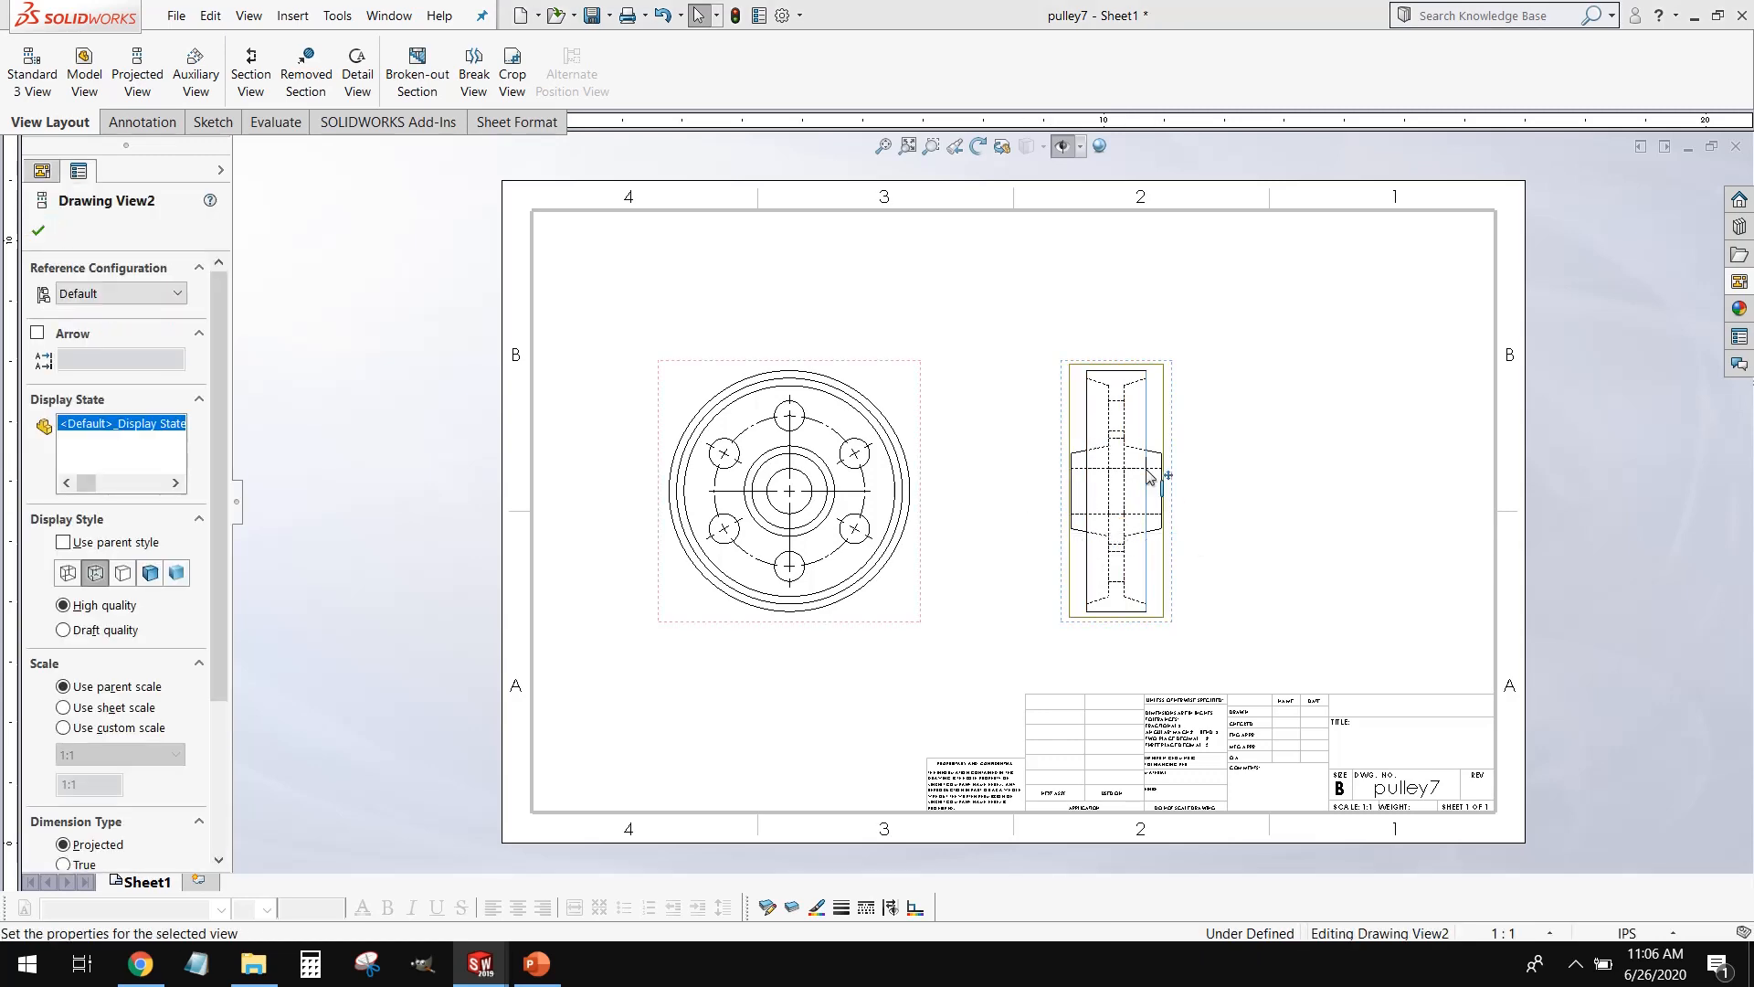
{"action": "key", "text": "Delete"}
{"action": "left_click", "coordinate": [1021, 398]}
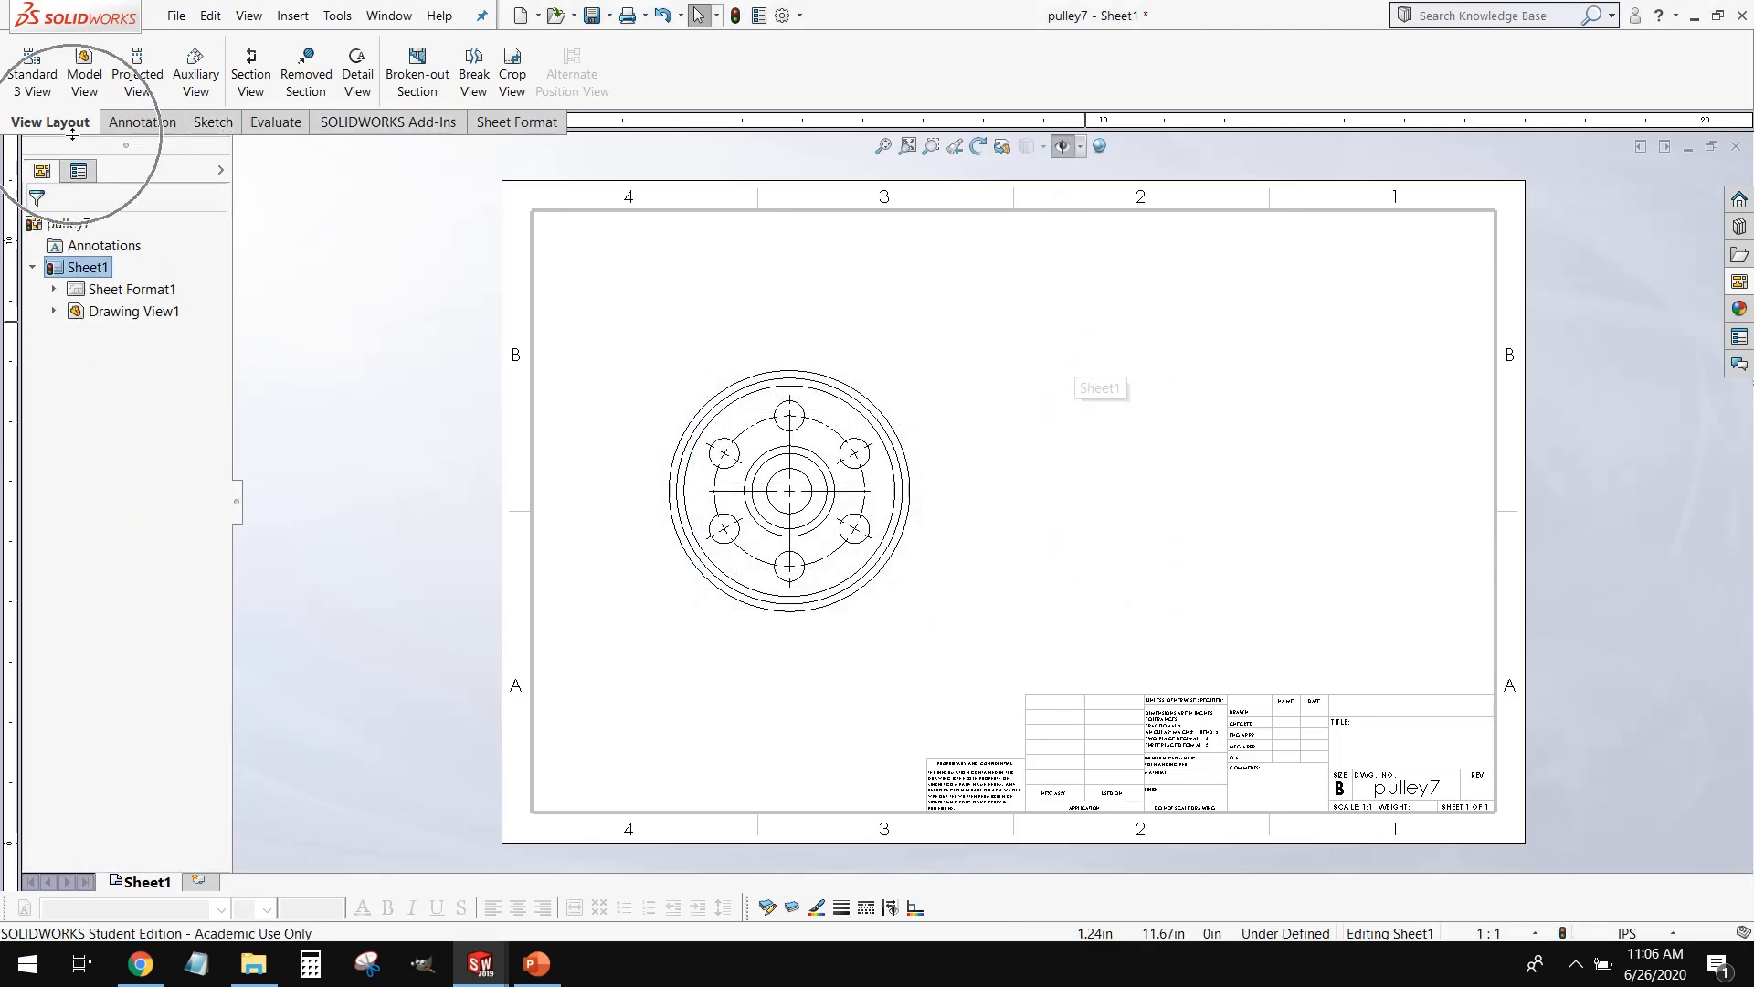
Step: Create section view A-A with a vertical cutting line through the pulley's centre and place it to the right of the circular view
{"action": "left_click", "coordinate": [268, 92]}
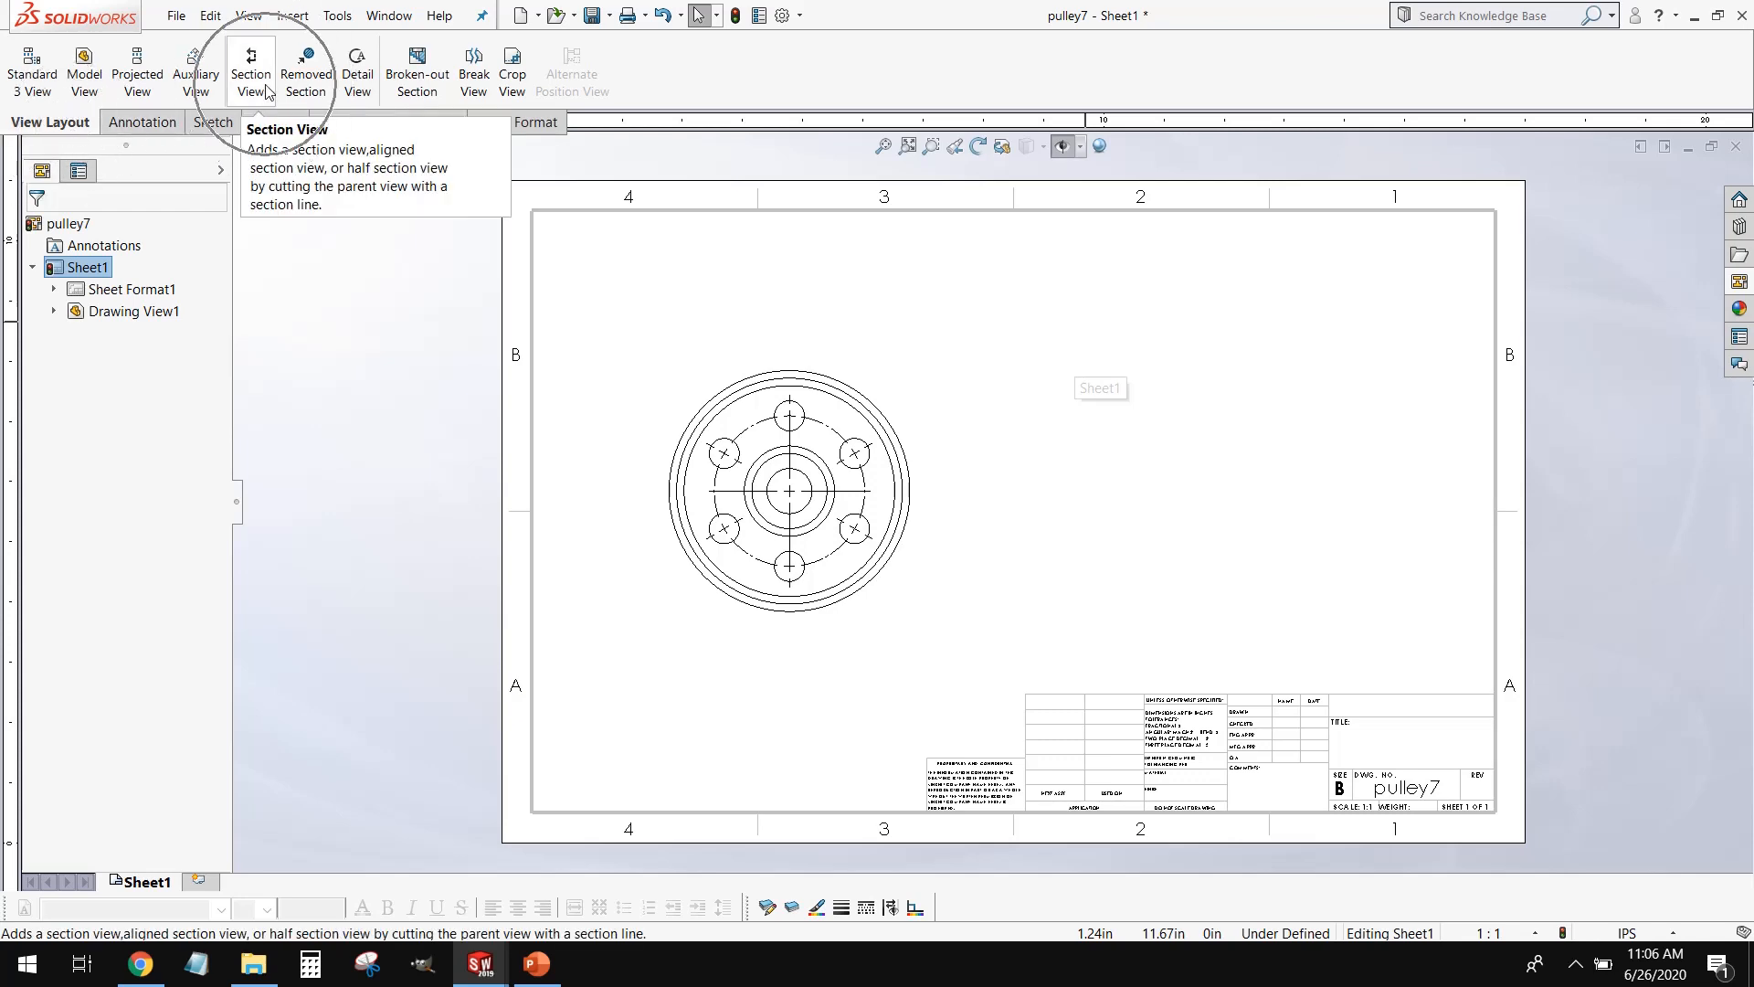
{"action": "left_click", "coordinate": [263, 88]}
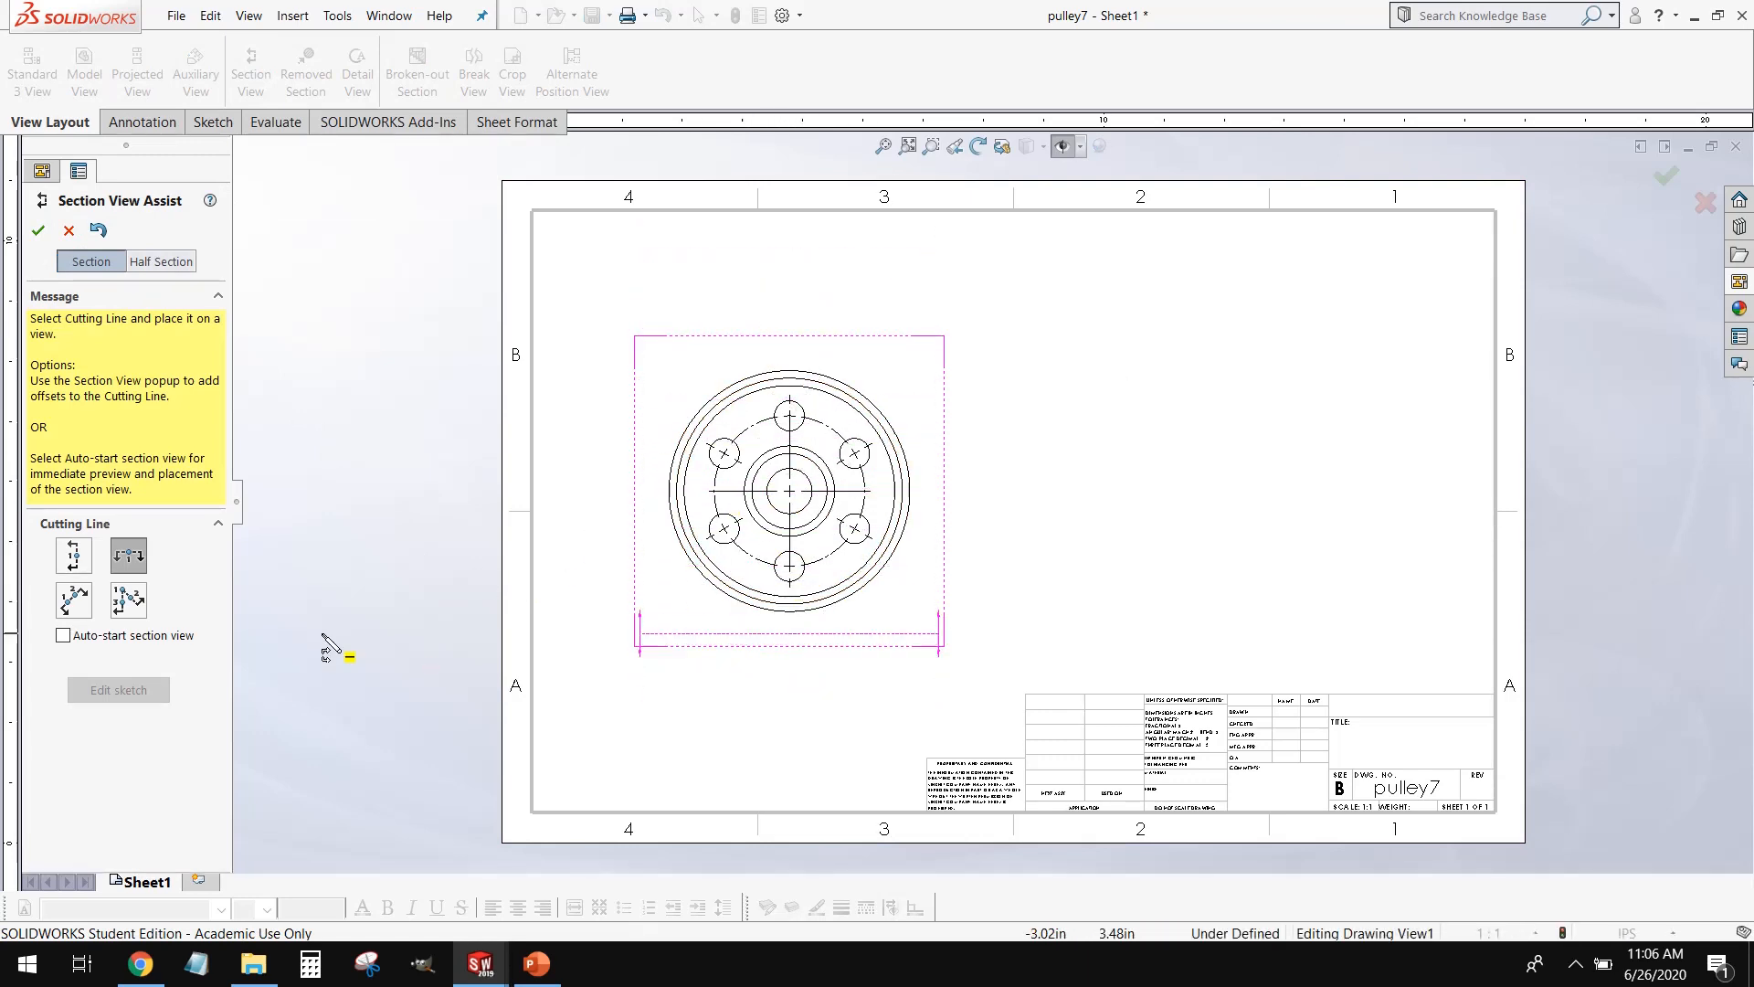
{"action": "left_click", "coordinate": [91, 564]}
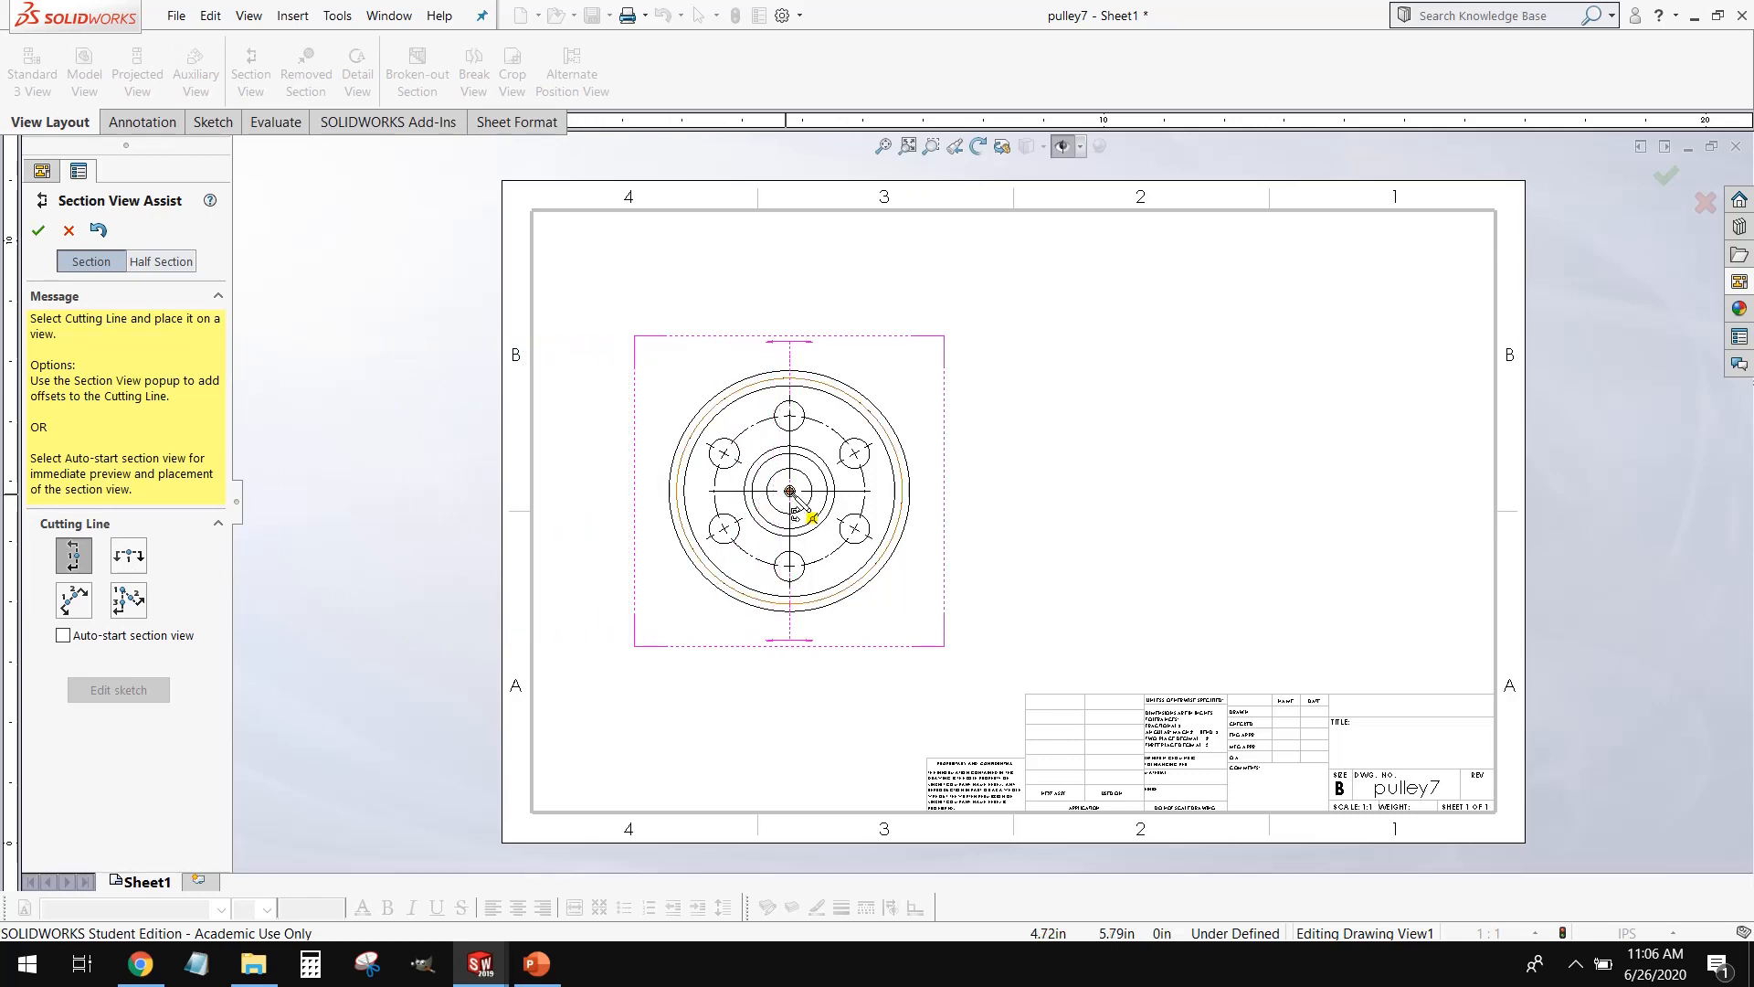
{"action": "left_click", "coordinate": [791, 494]}
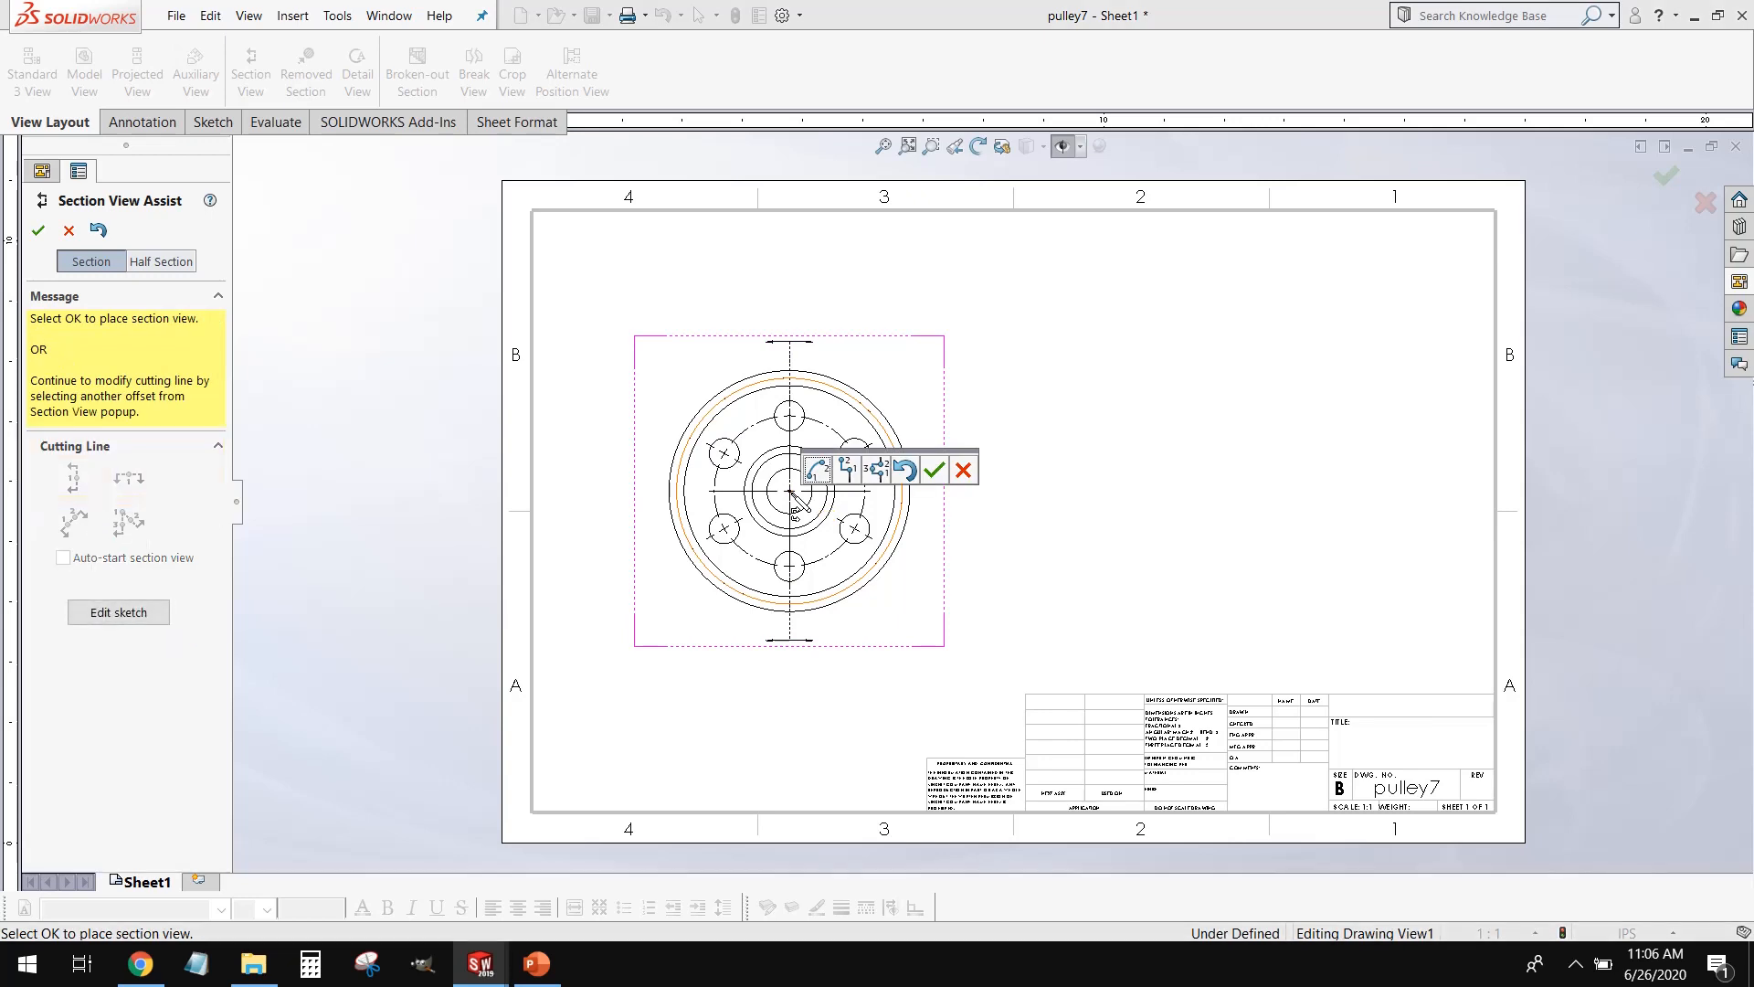
{"action": "left_click", "coordinate": [934, 470]}
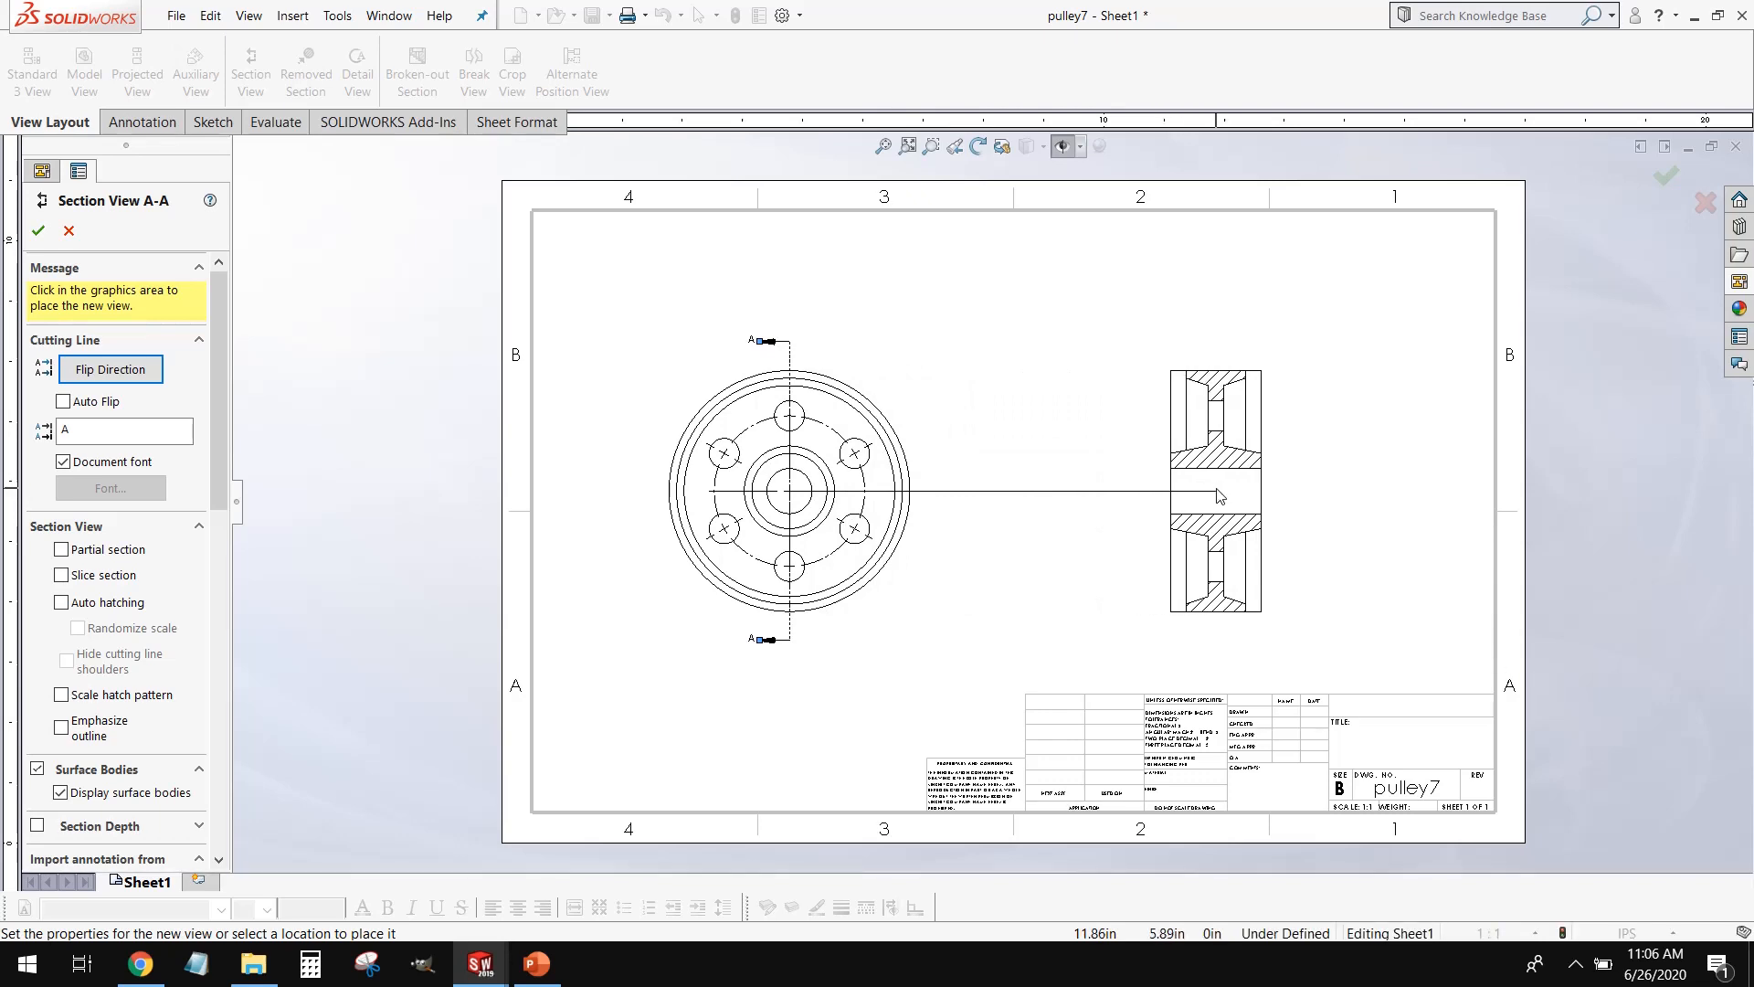
{"action": "left_click", "coordinate": [1220, 496]}
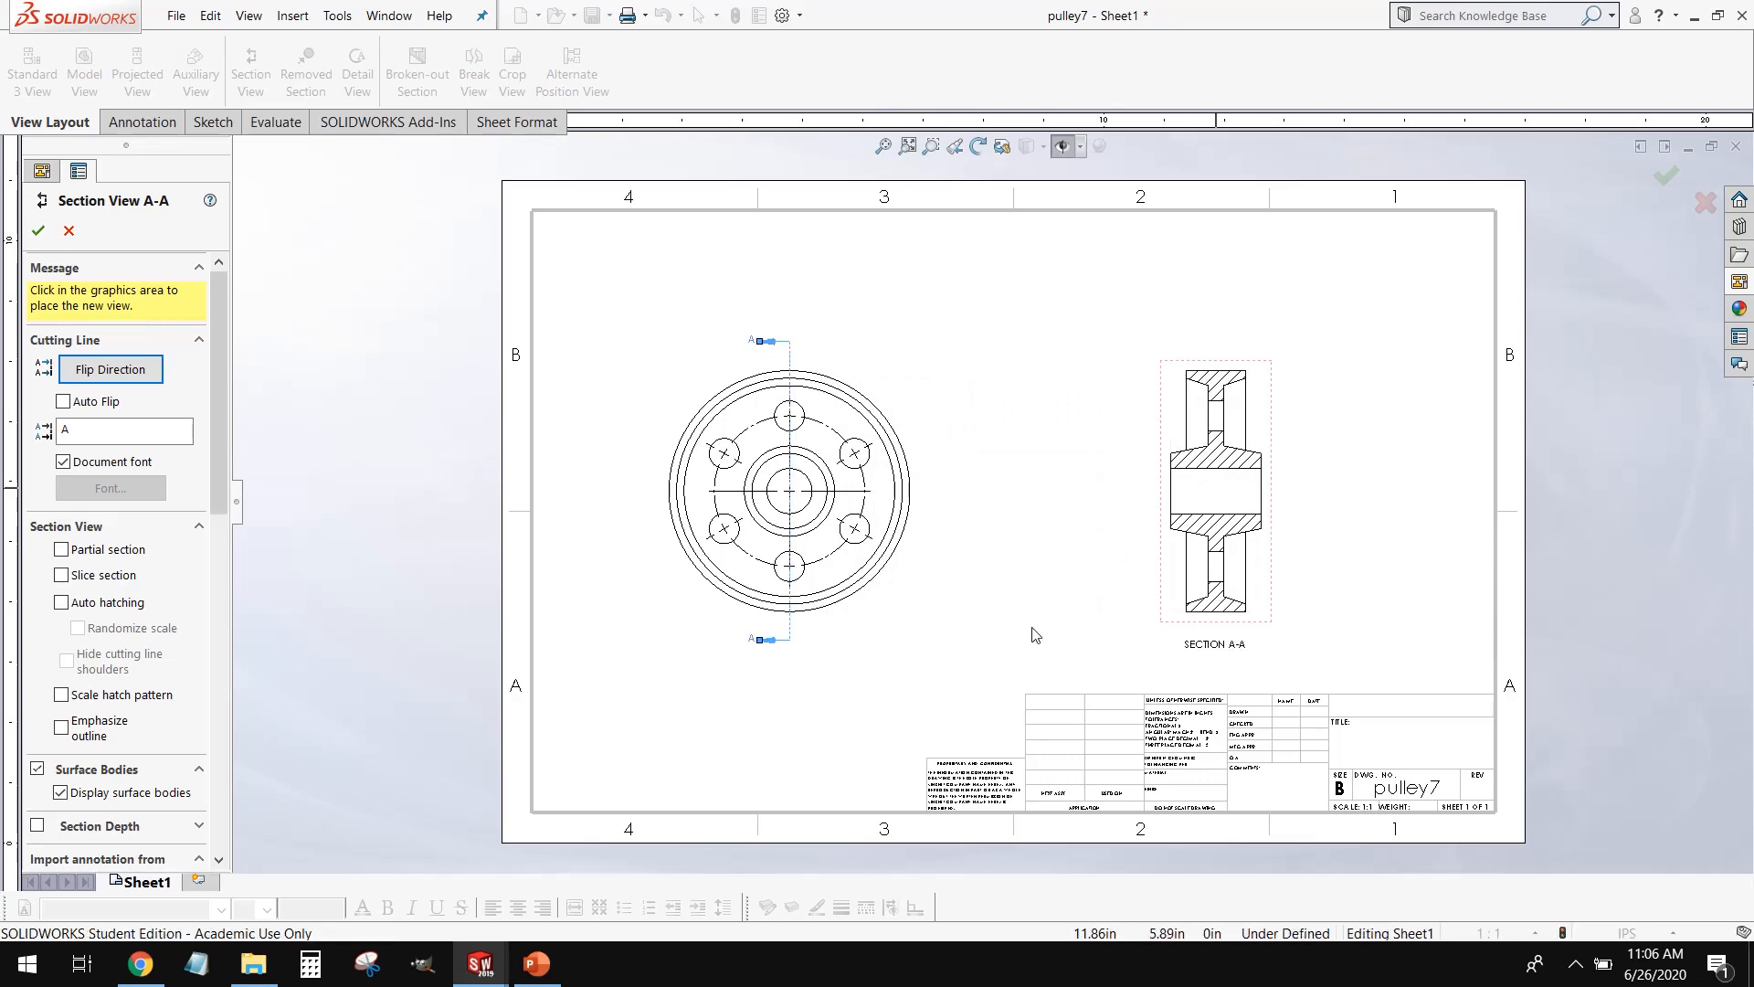
{"action": "scroll", "coordinate": [1207, 687], "scroll_direction": "down", "scroll_amount": 2}
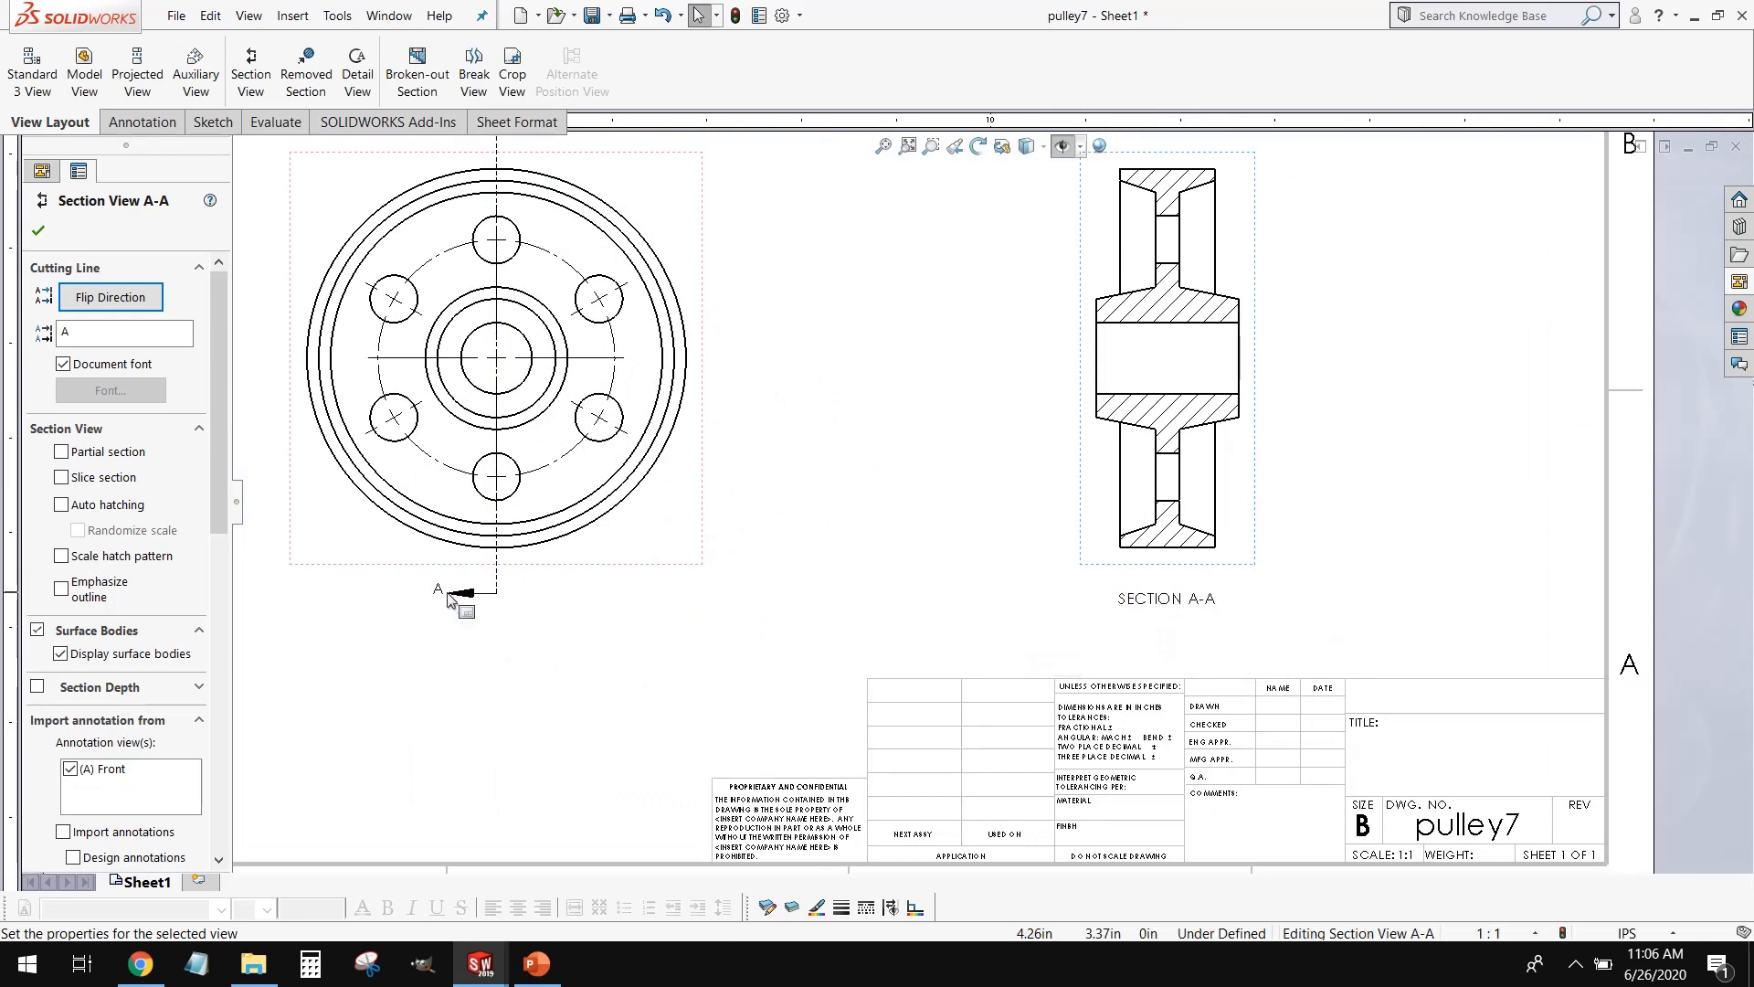
{"action": "key", "text": "f"}
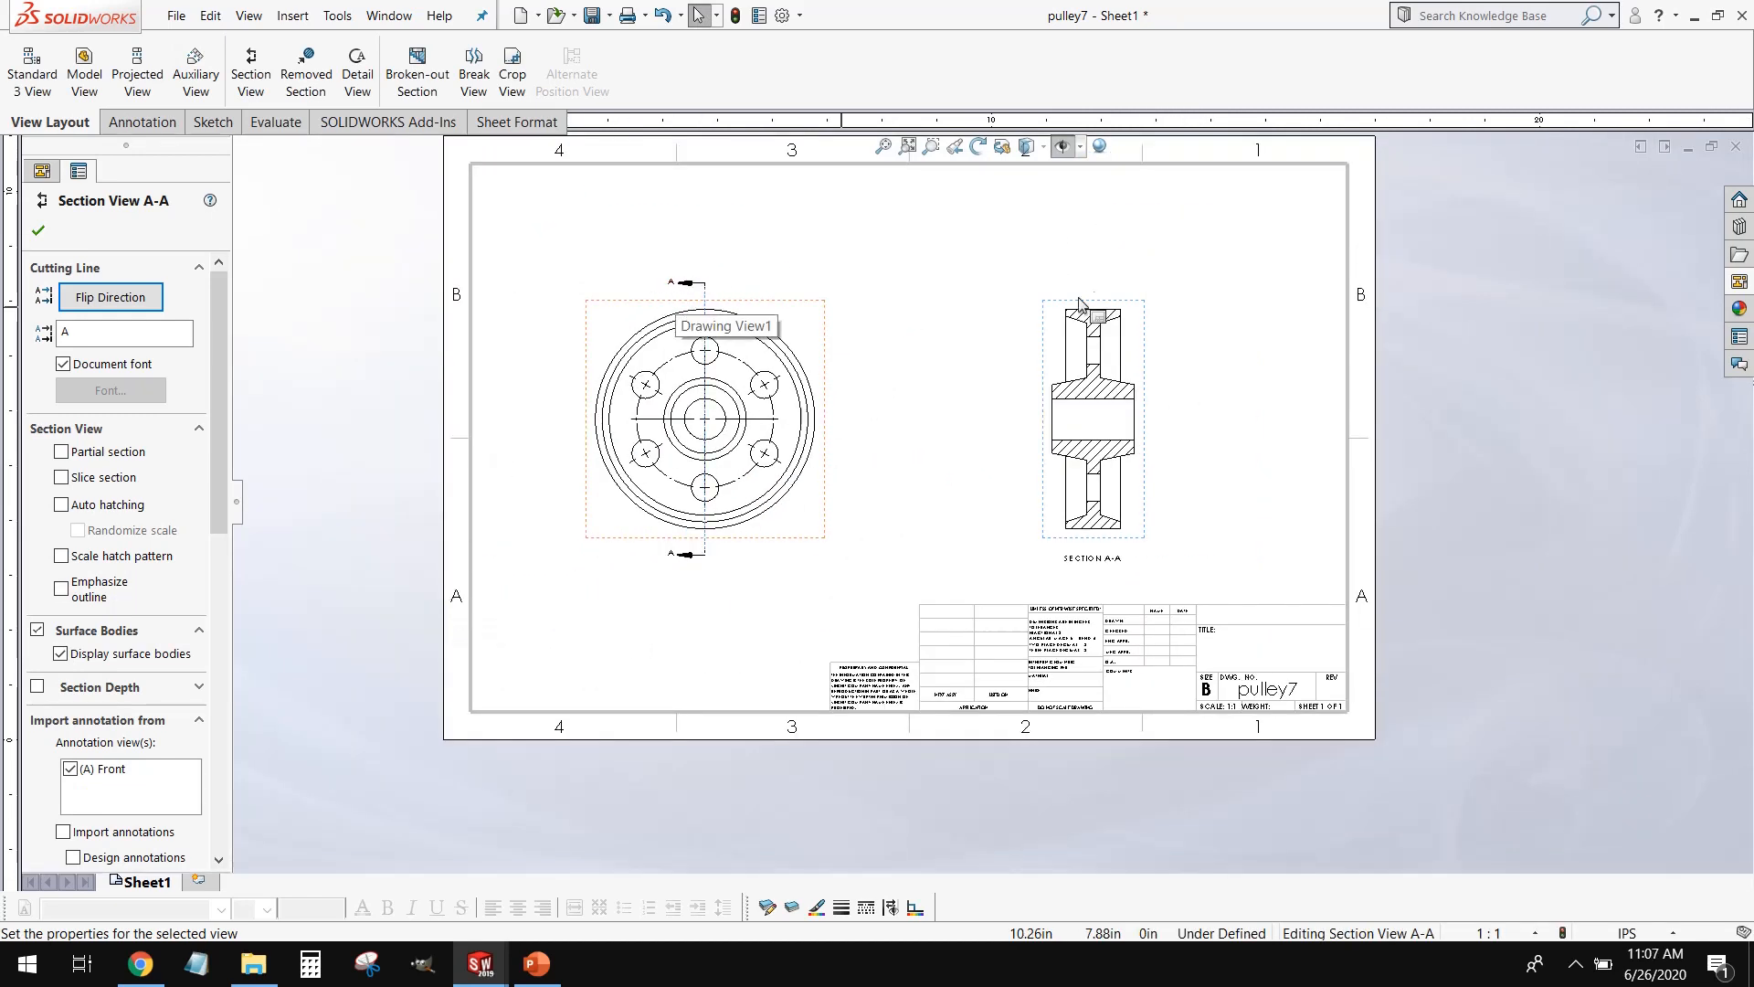
{"action": "left_click", "coordinate": [1262, 249]}
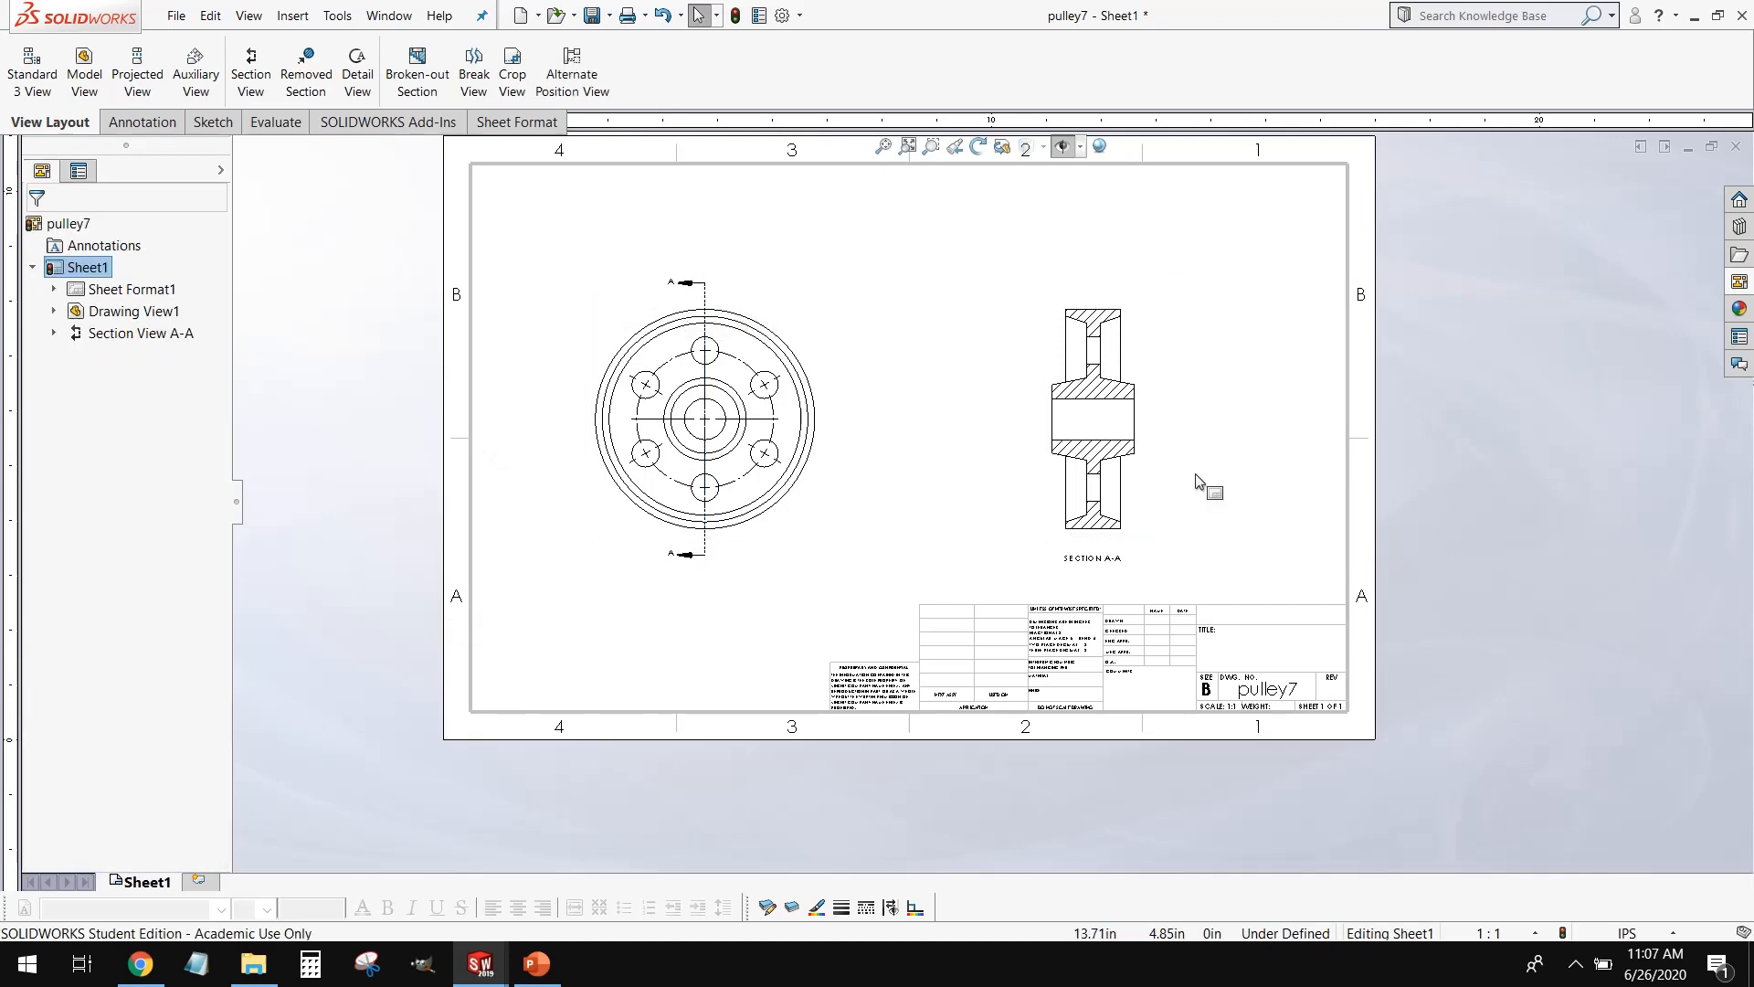
{"action": "scroll", "coordinate": [1197, 481], "scroll_direction": "down", "scroll_amount": 1}
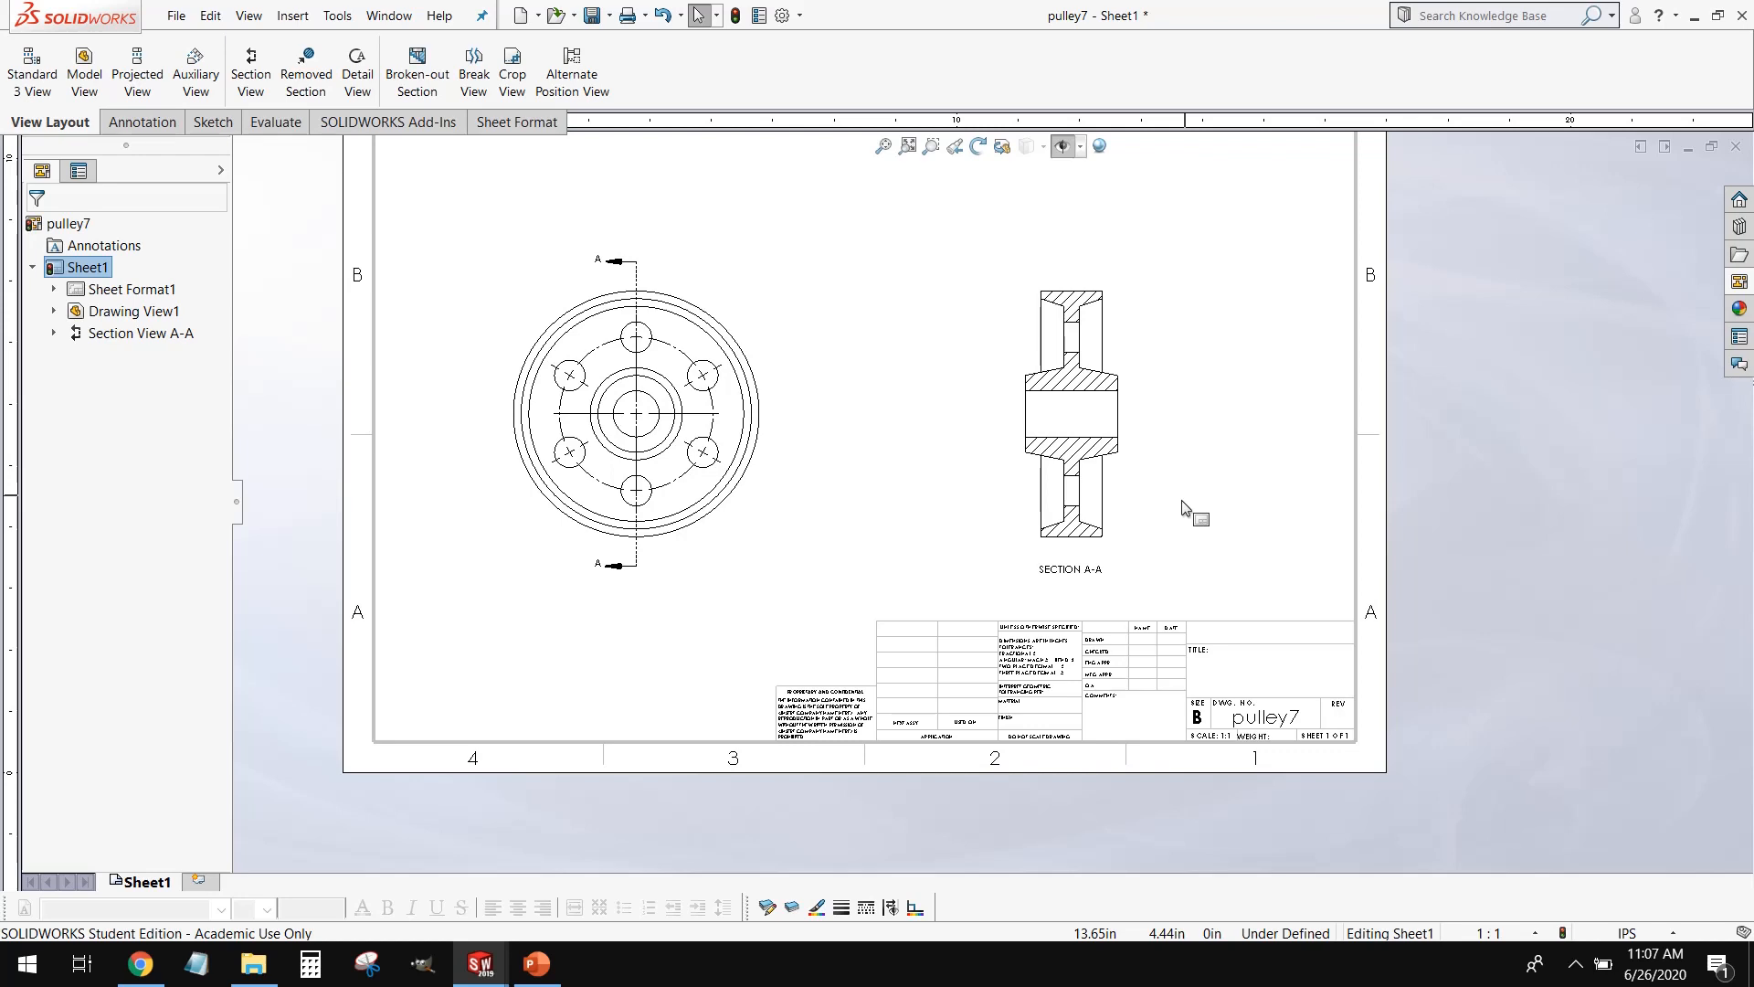
{"action": "scroll", "coordinate": [1176, 553], "scroll_direction": "up", "scroll_amount": 1}
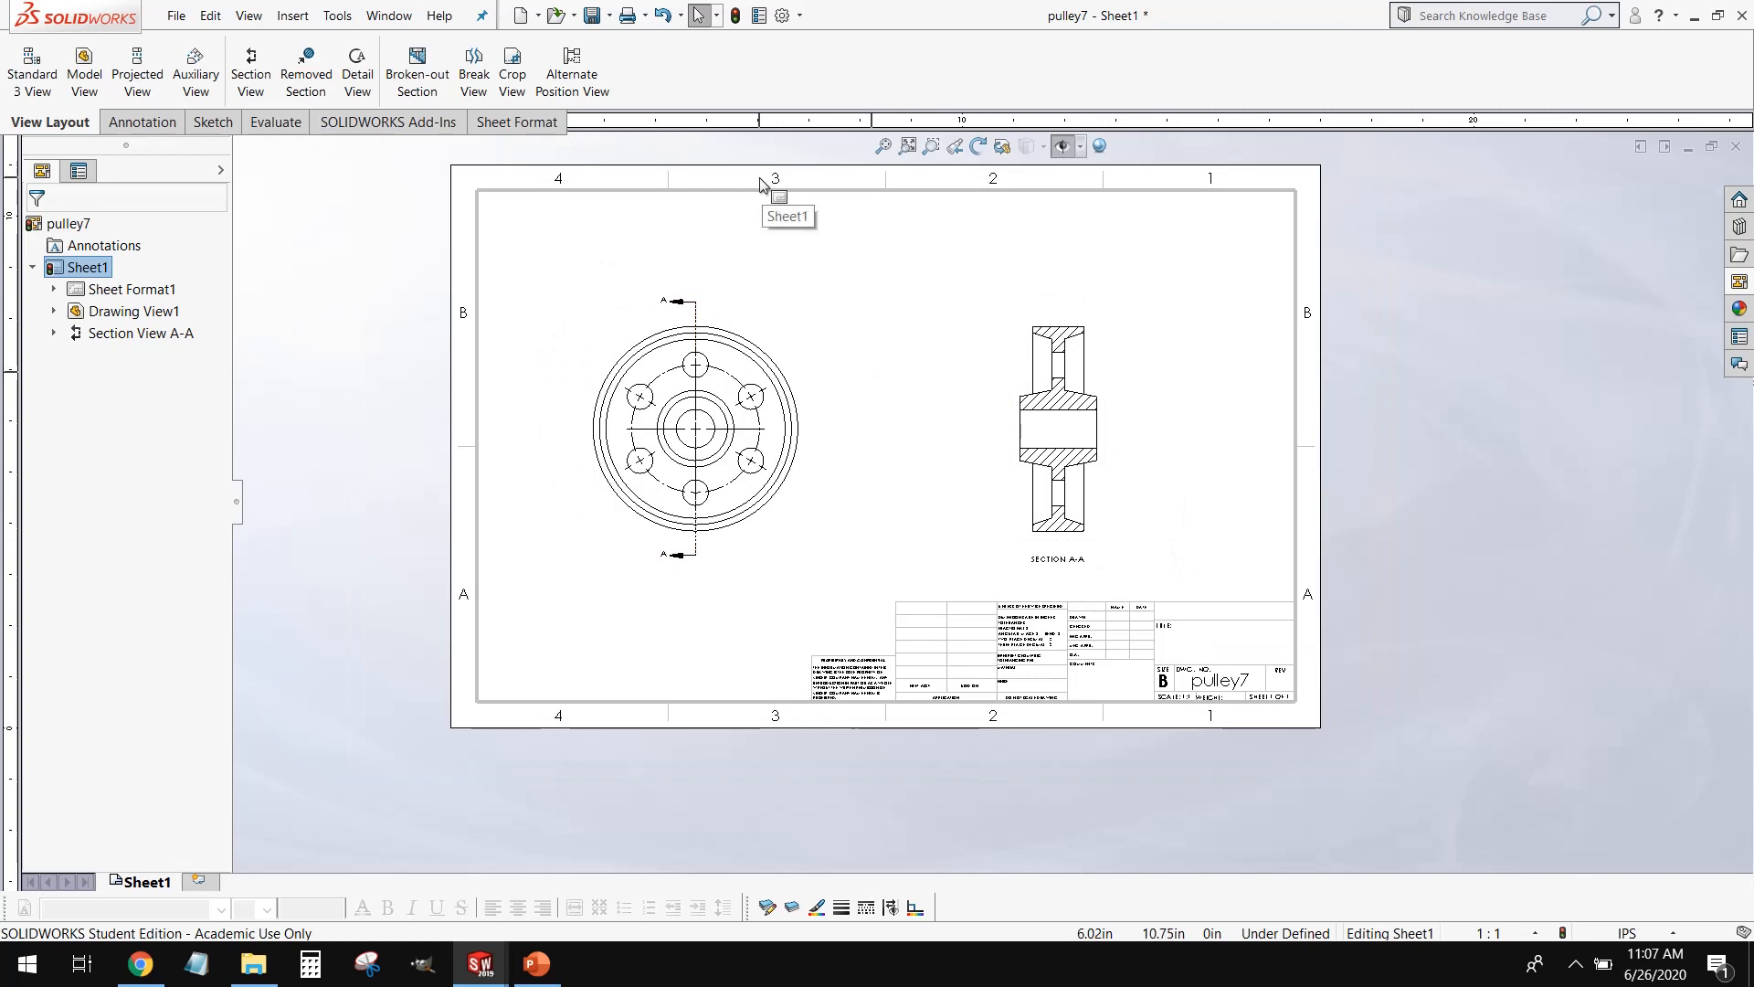
Step: Import the model dimensions from the entire model into all drawing views using Model Items
{"action": "left_click", "coordinate": [139, 124]}
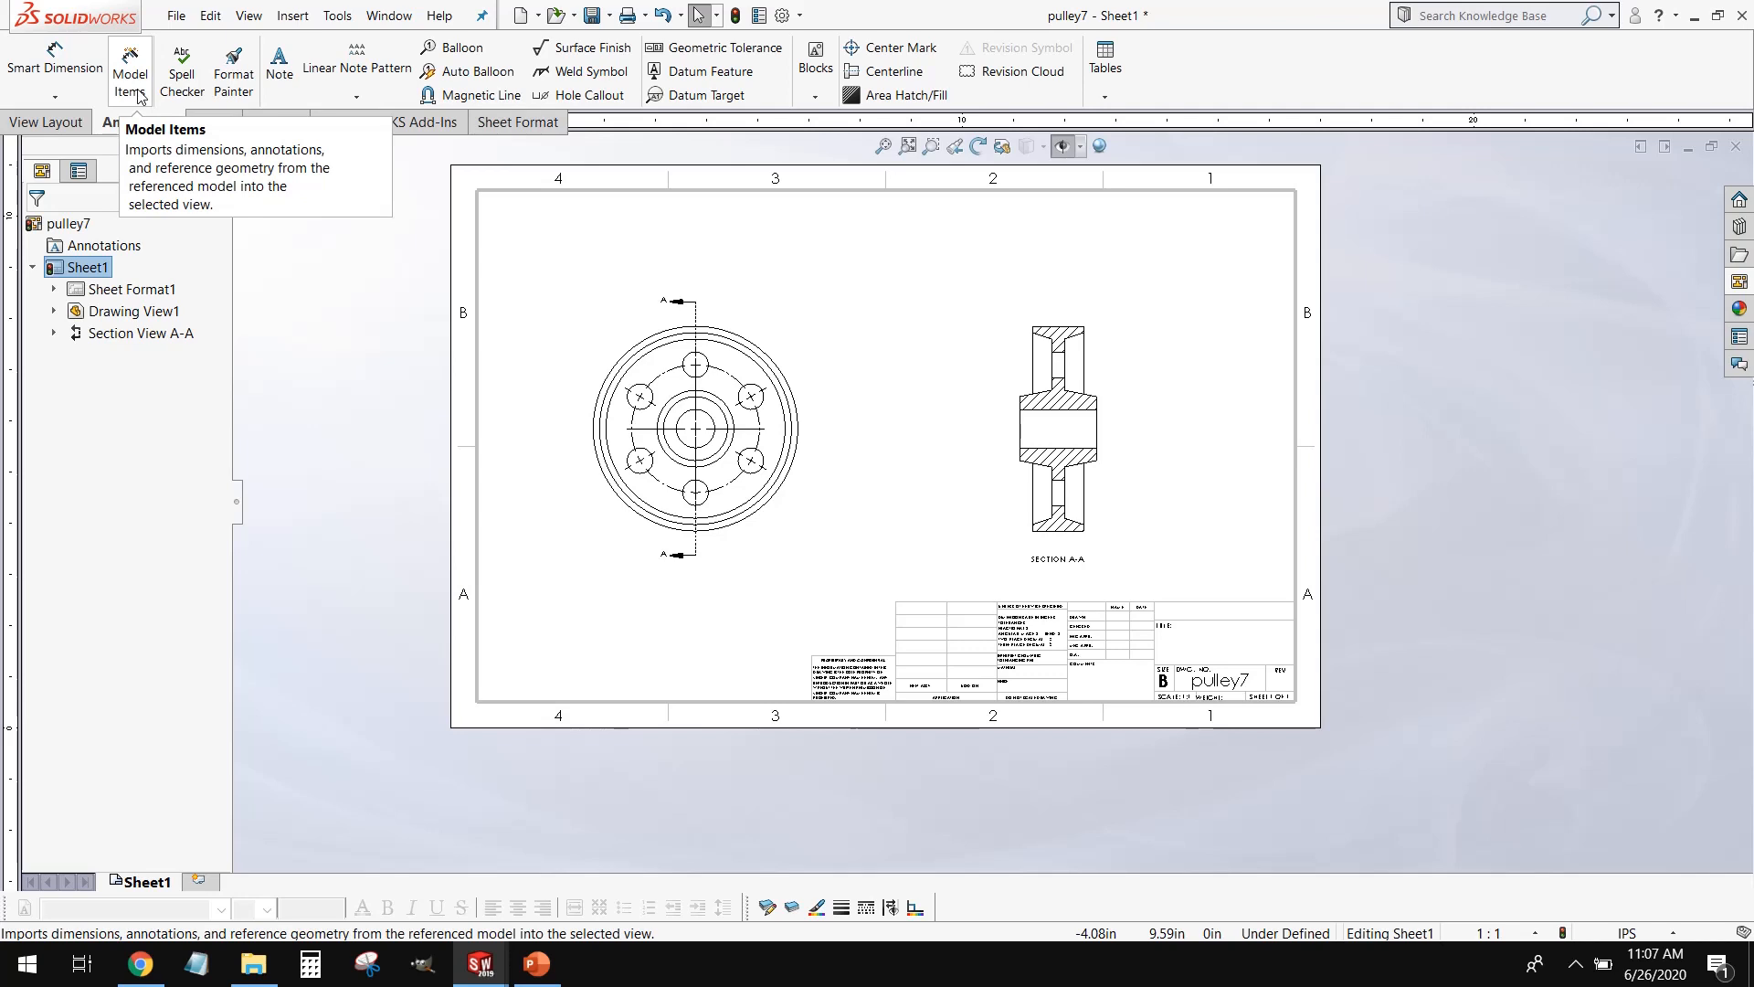
{"action": "left_click", "coordinate": [132, 82]}
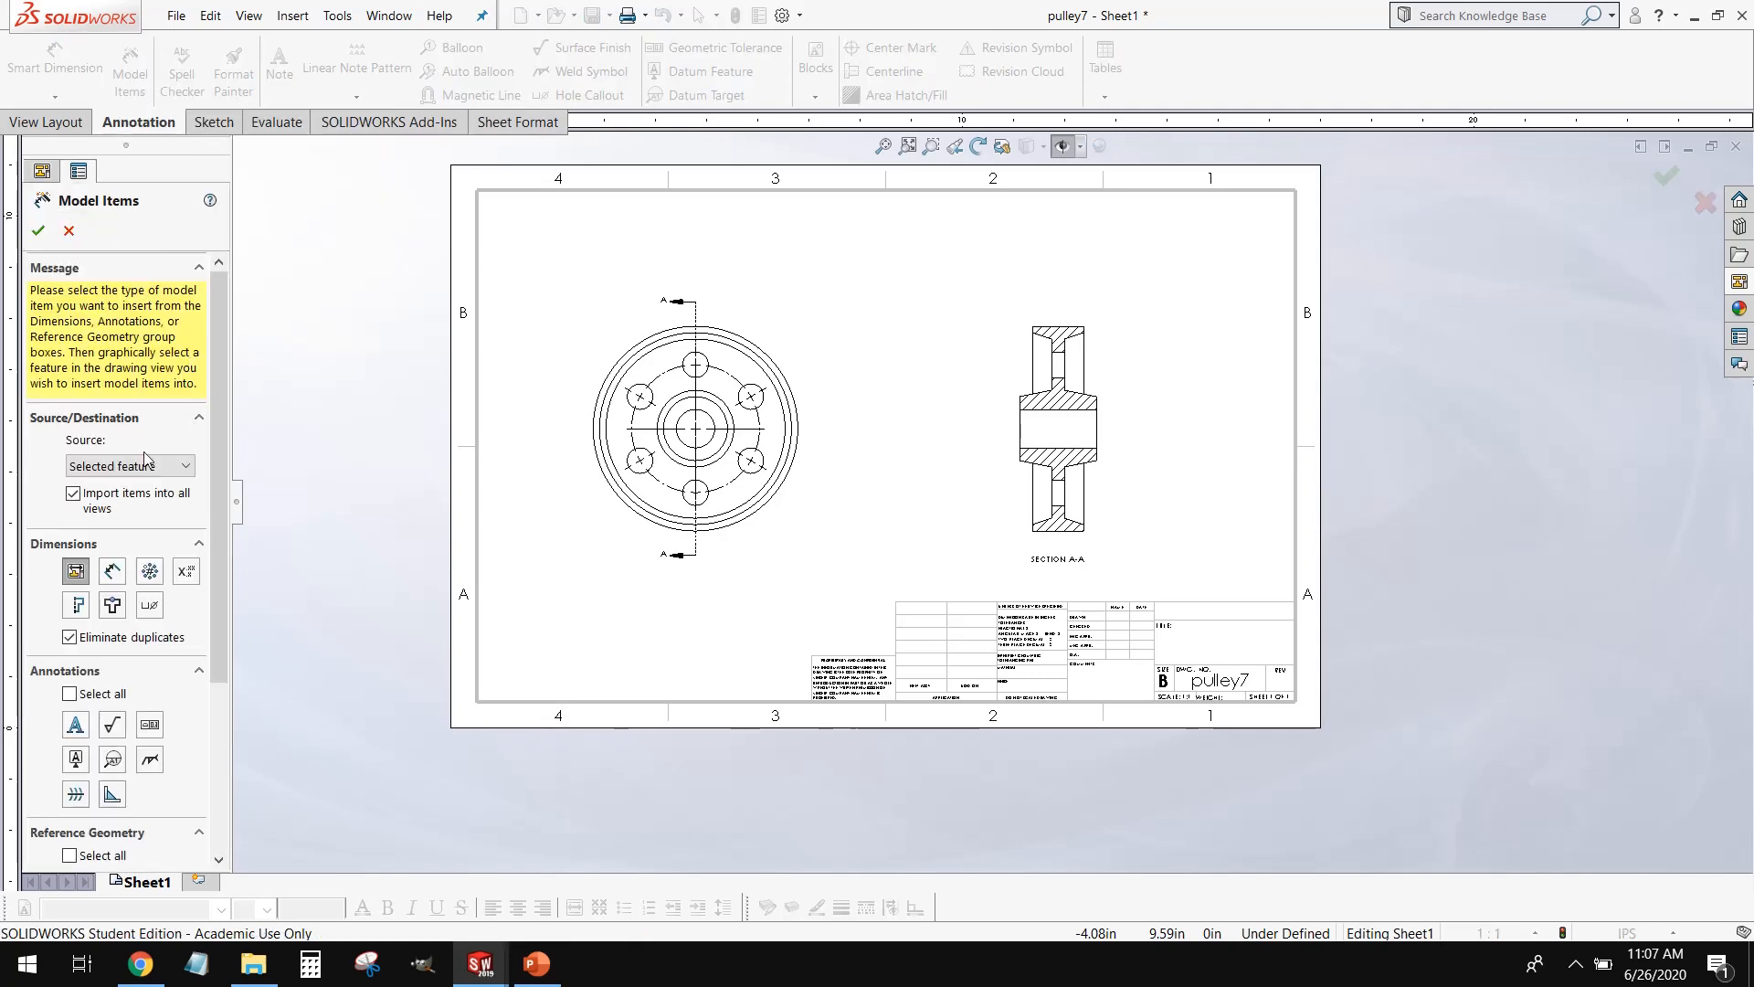
{"action": "left_click", "coordinate": [114, 468]}
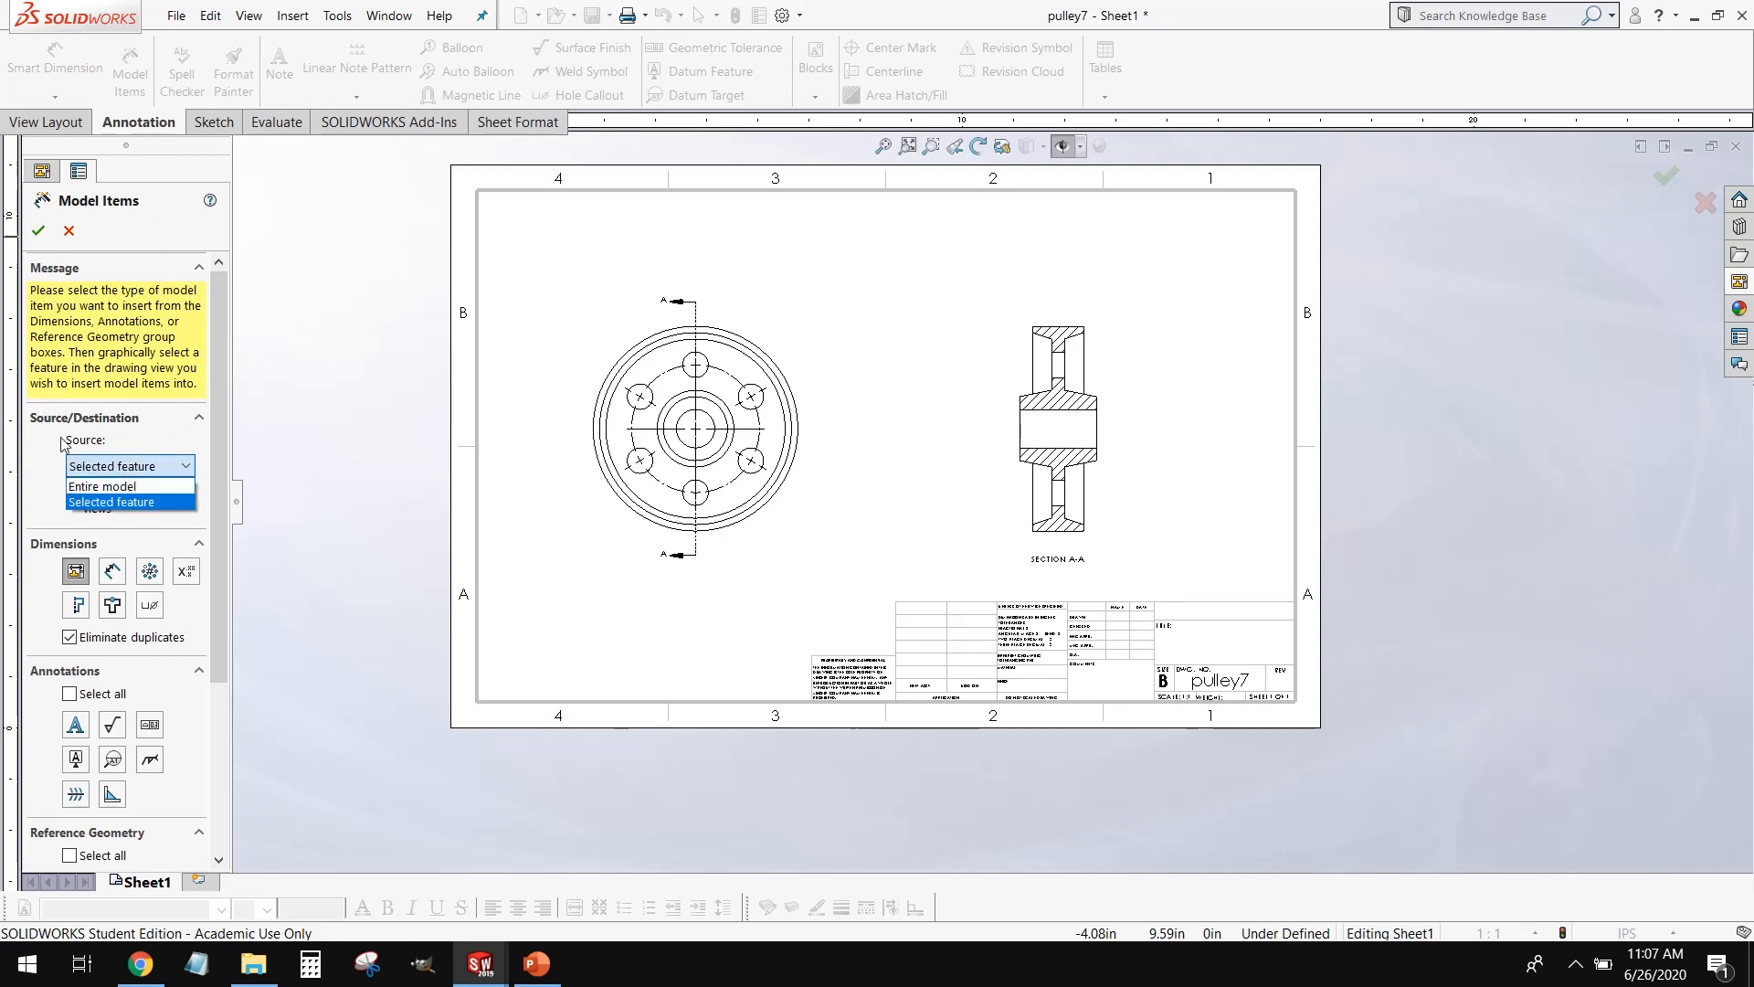
{"action": "left_click", "coordinate": [107, 487]}
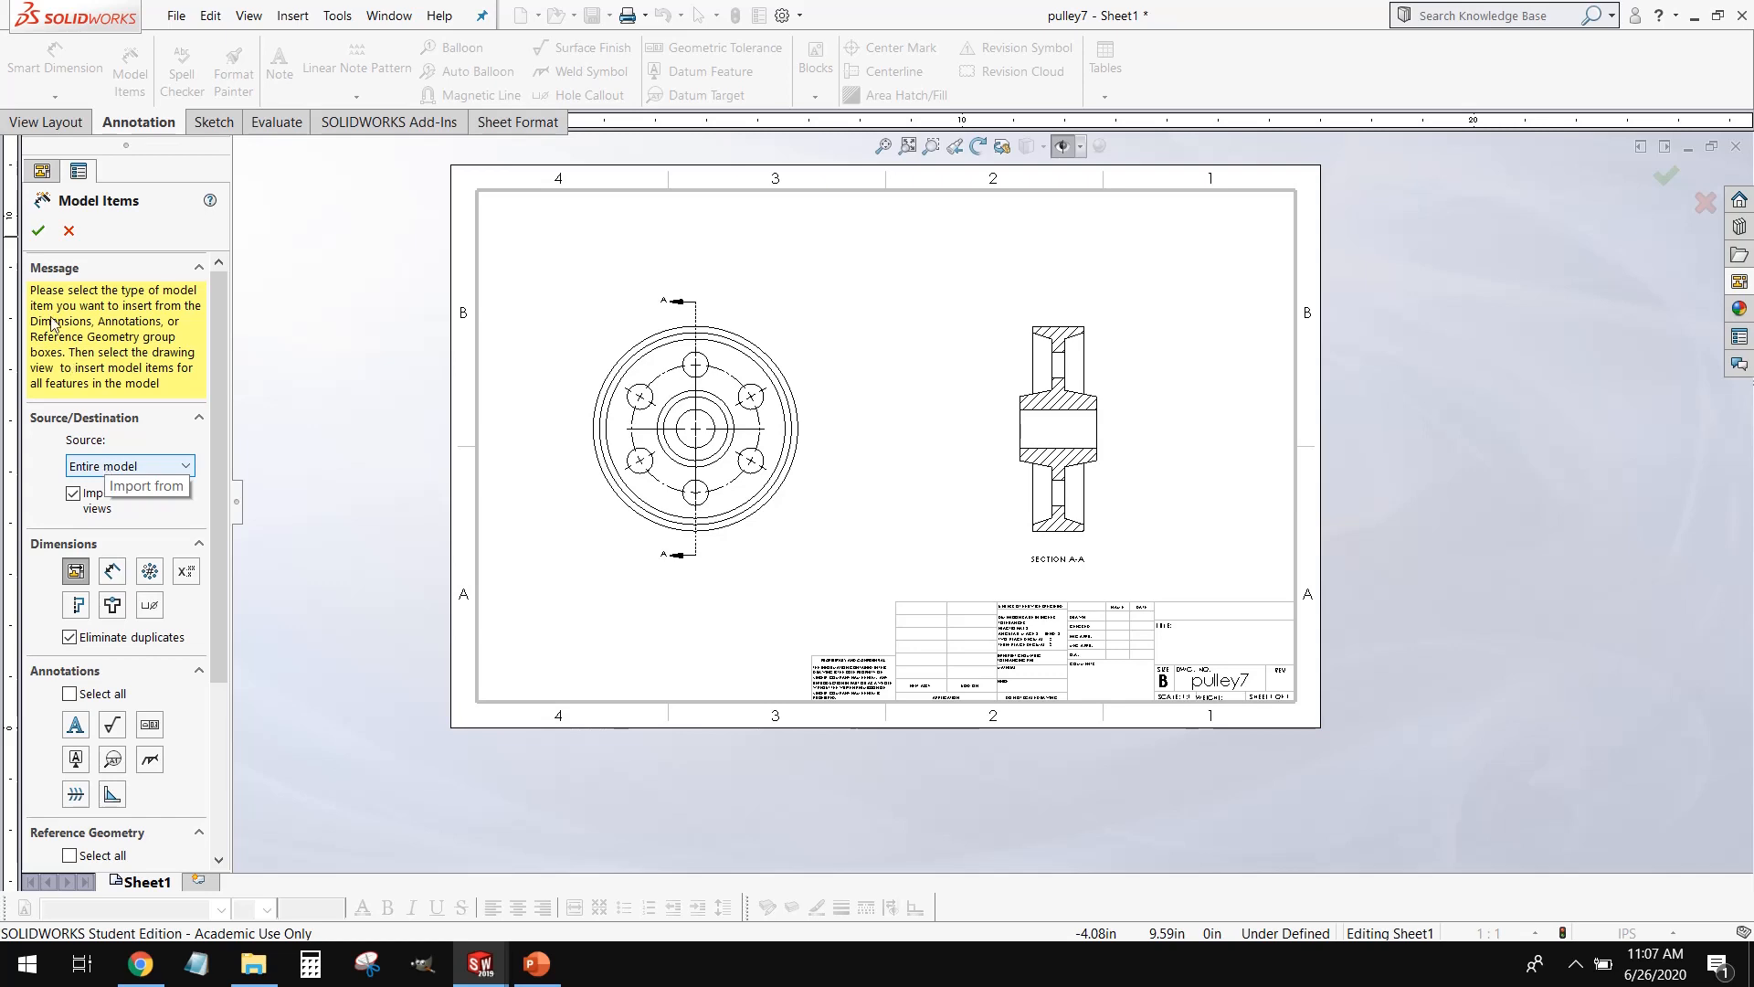
{"action": "left_click", "coordinate": [38, 229]}
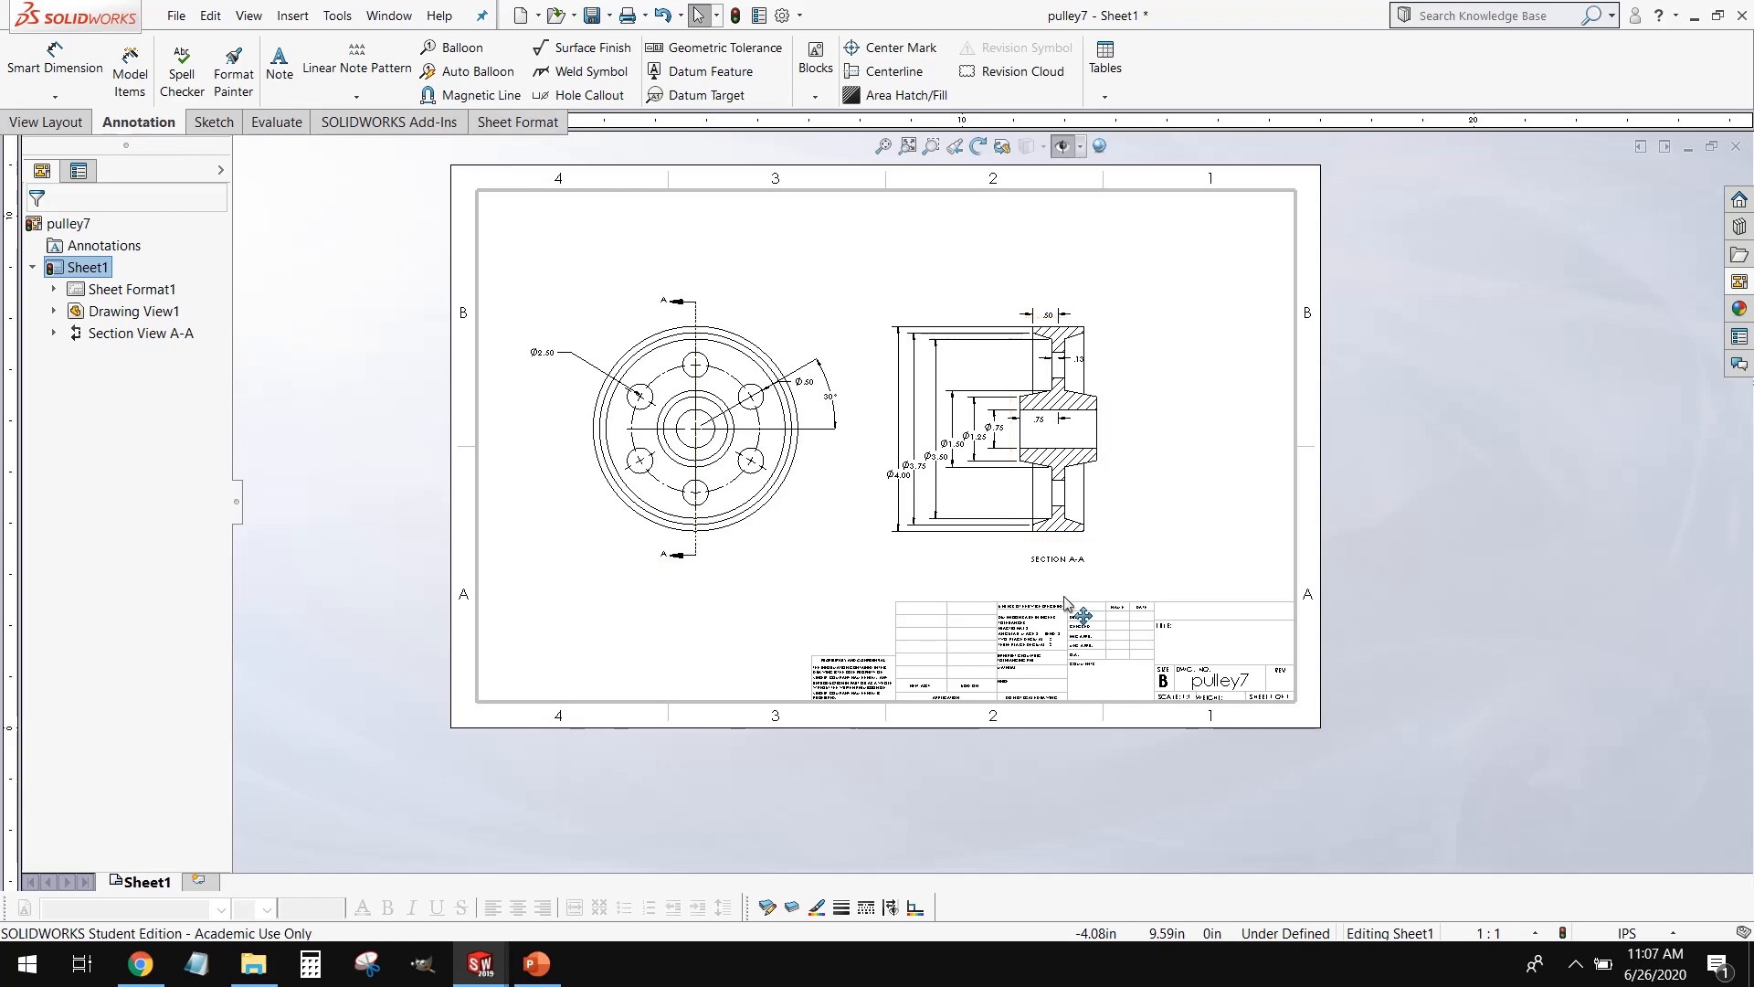
Step: Move section view A-A farther to the right, away from the circular view
{"action": "scroll", "coordinate": [1088, 411], "scroll_direction": "down", "scroll_amount": 1}
{"action": "scroll", "coordinate": [1058, 437], "scroll_direction": "down", "scroll_amount": 3}
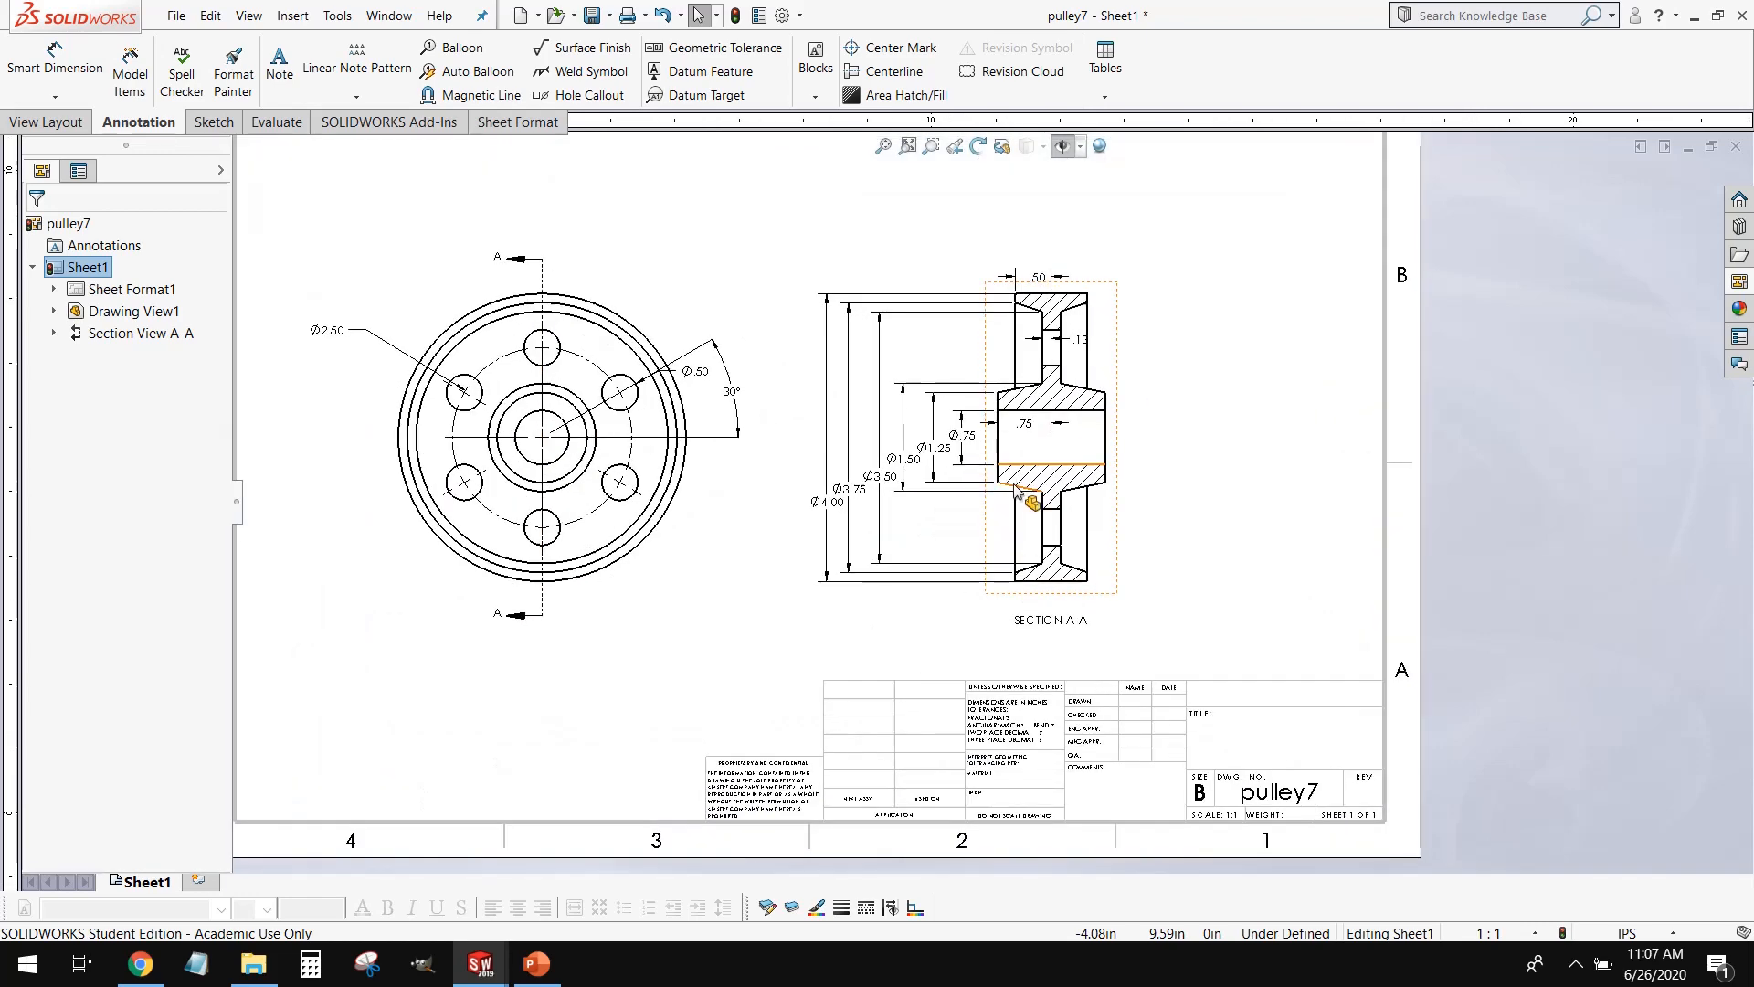
{"action": "left_click_drag", "start_coordinate": [1158, 594], "coordinate": [1270, 594]}
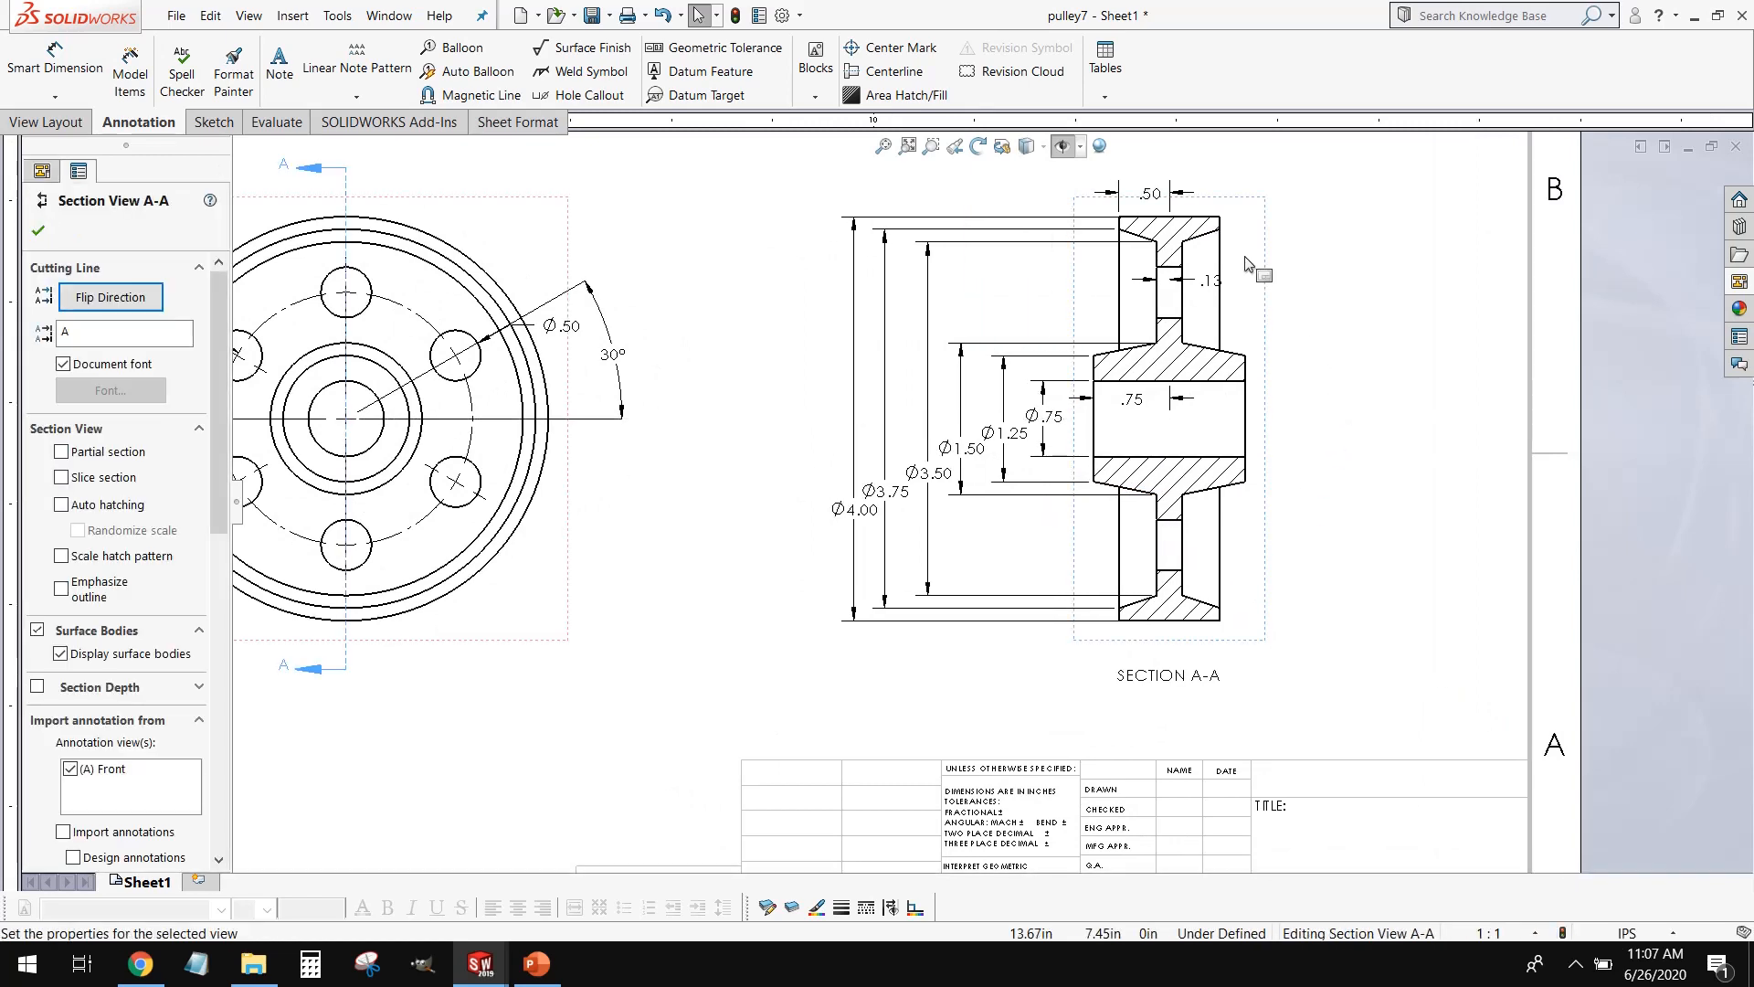
Step: Reposition the .50 rim half-width dimension above the section and the .13 web dimension to the left of the web
{"action": "scroll", "coordinate": [1252, 270], "scroll_direction": "down", "scroll_amount": 1}
{"action": "left_click_drag", "start_coordinate": [1111, 224], "coordinate": [1094, 201]}
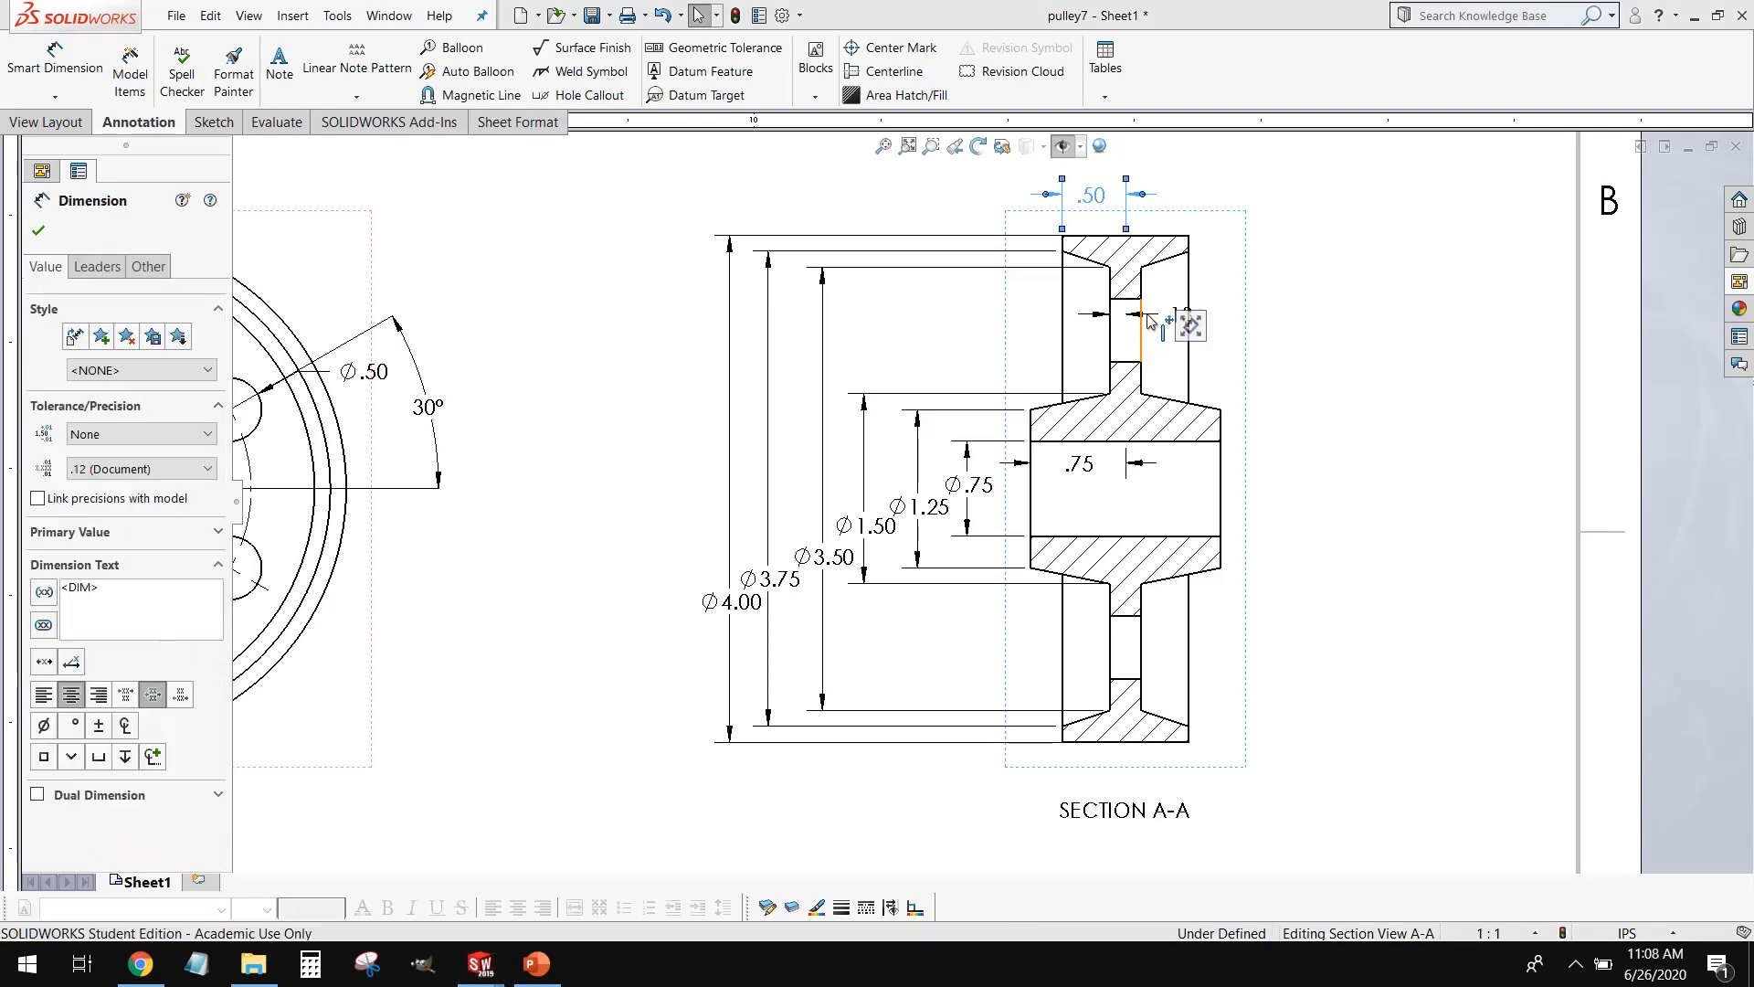
{"action": "left_click_drag", "start_coordinate": [1164, 317], "coordinate": [1030, 316]}
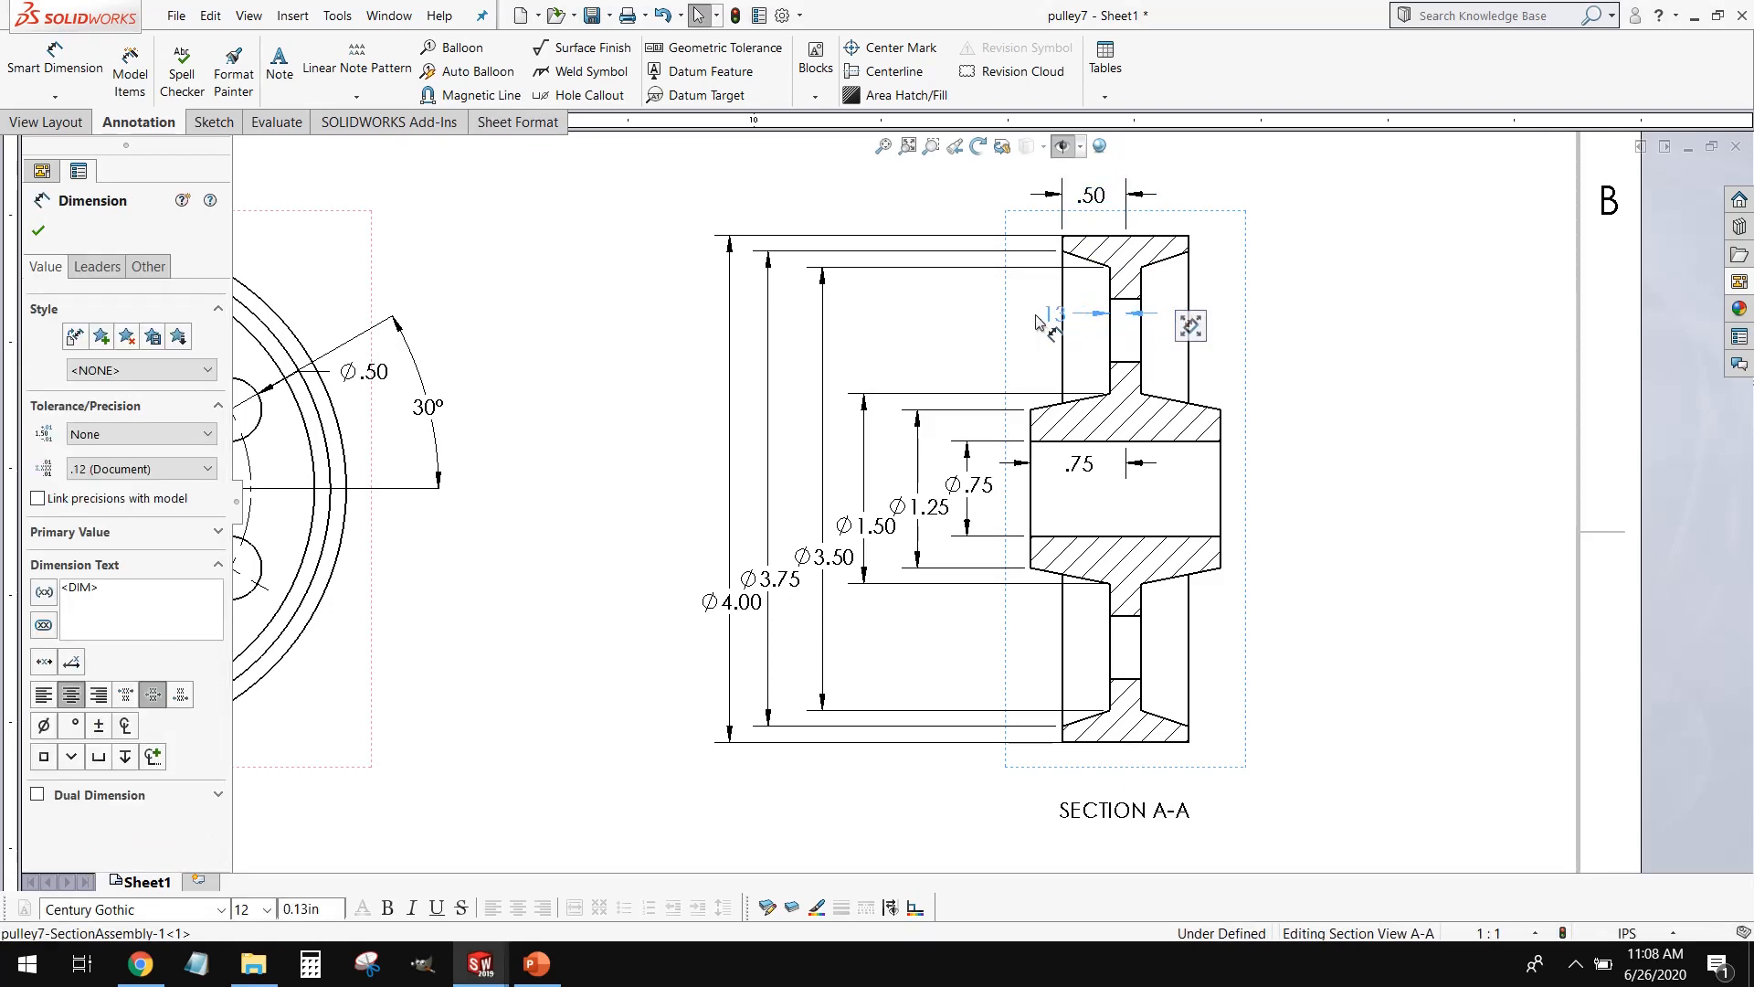
Step: Delete the imported .75, .13 and .50 half-width dimensions from section view A-A
{"action": "left_click", "coordinate": [1081, 473]}
{"action": "left_click_drag", "start_coordinate": [1081, 473], "coordinate": [1074, 491]}
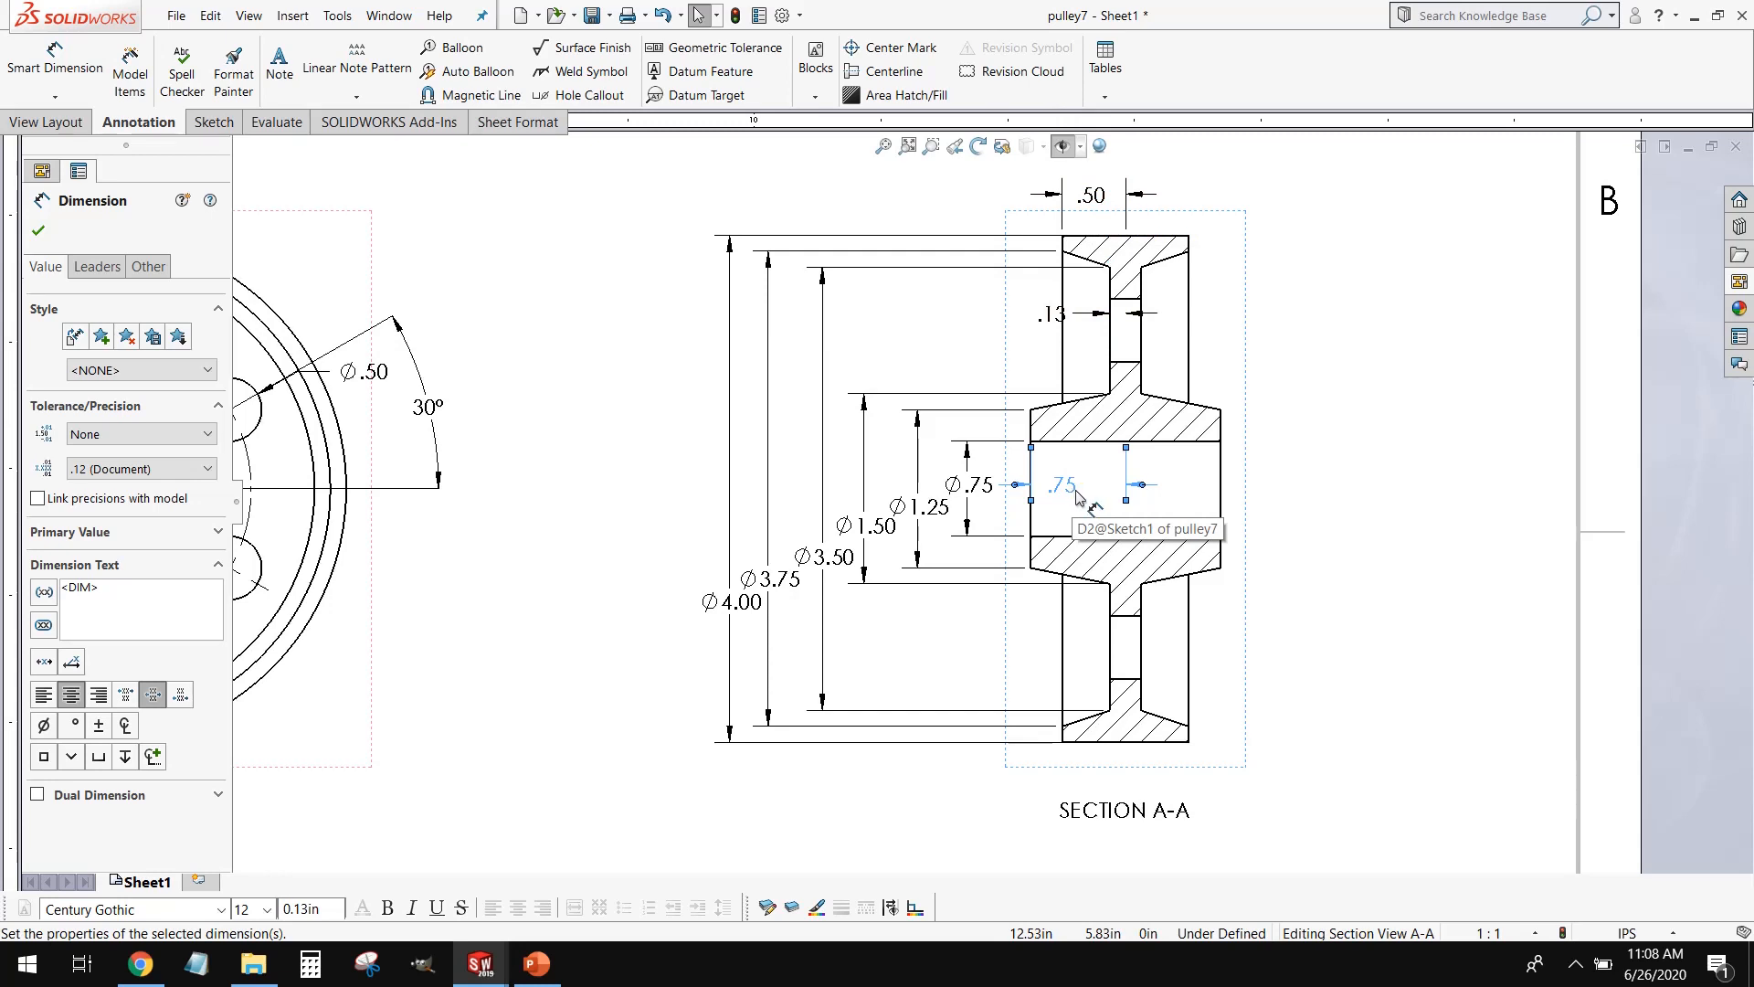
{"action": "key", "text": "Delete"}
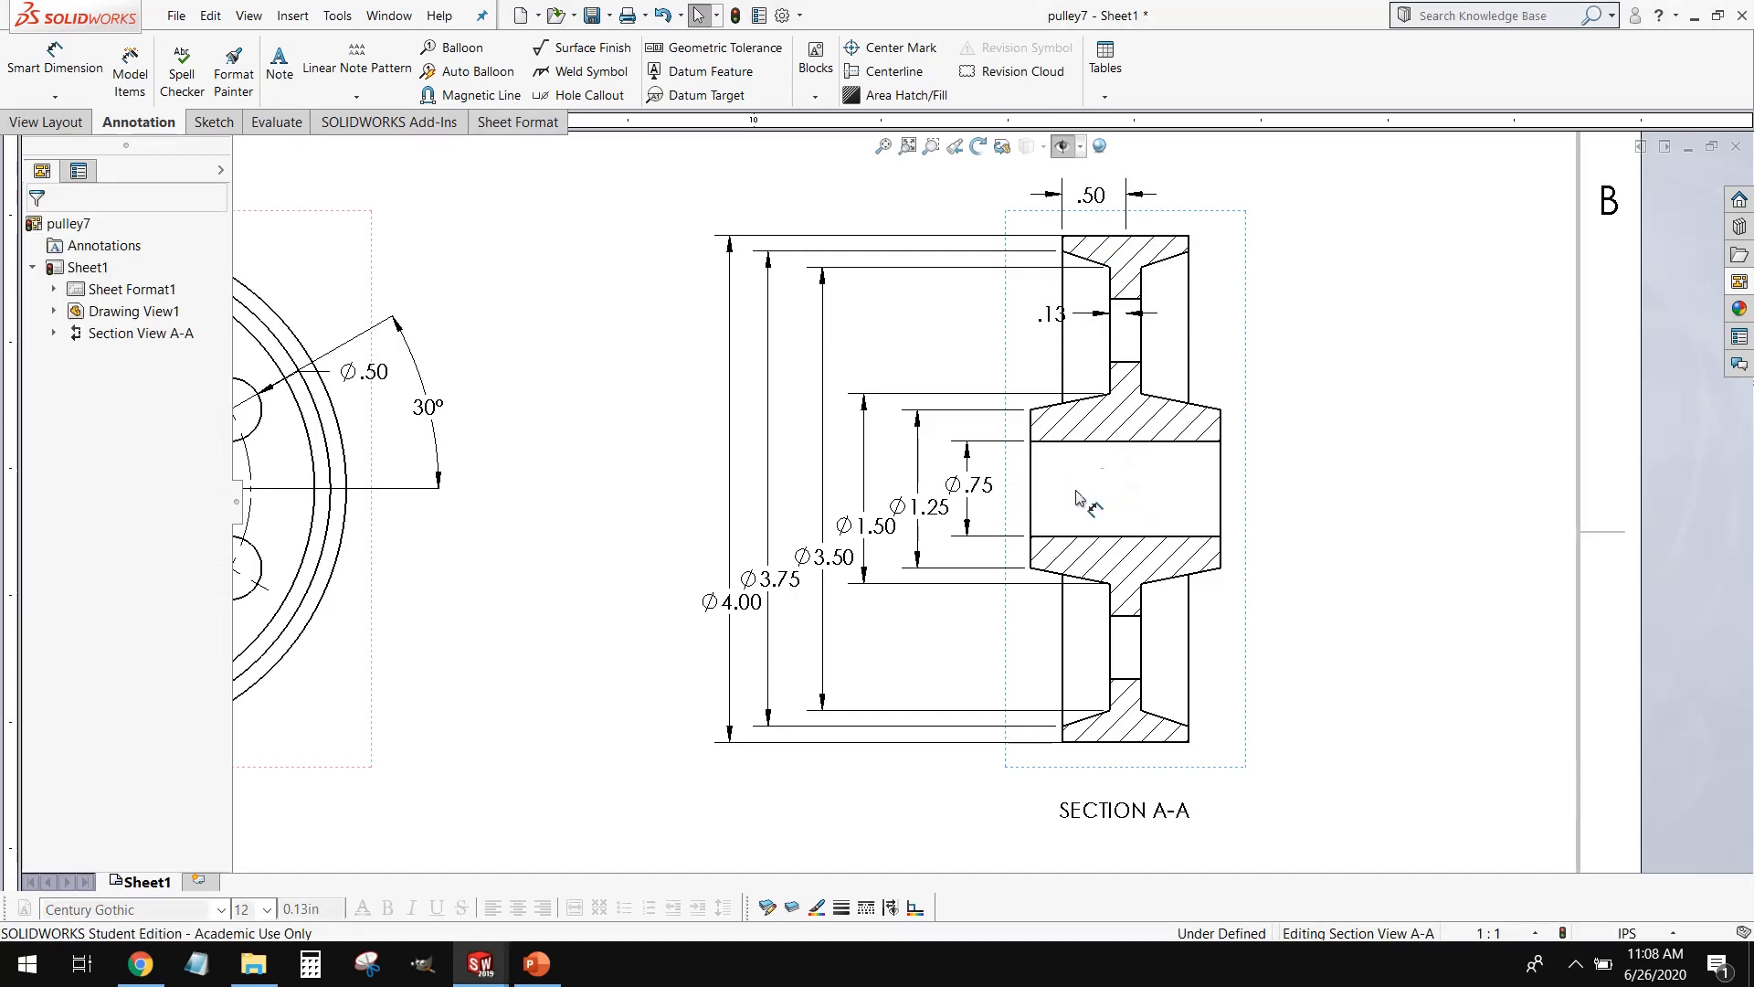
{"action": "left_click", "coordinate": [1059, 318]}
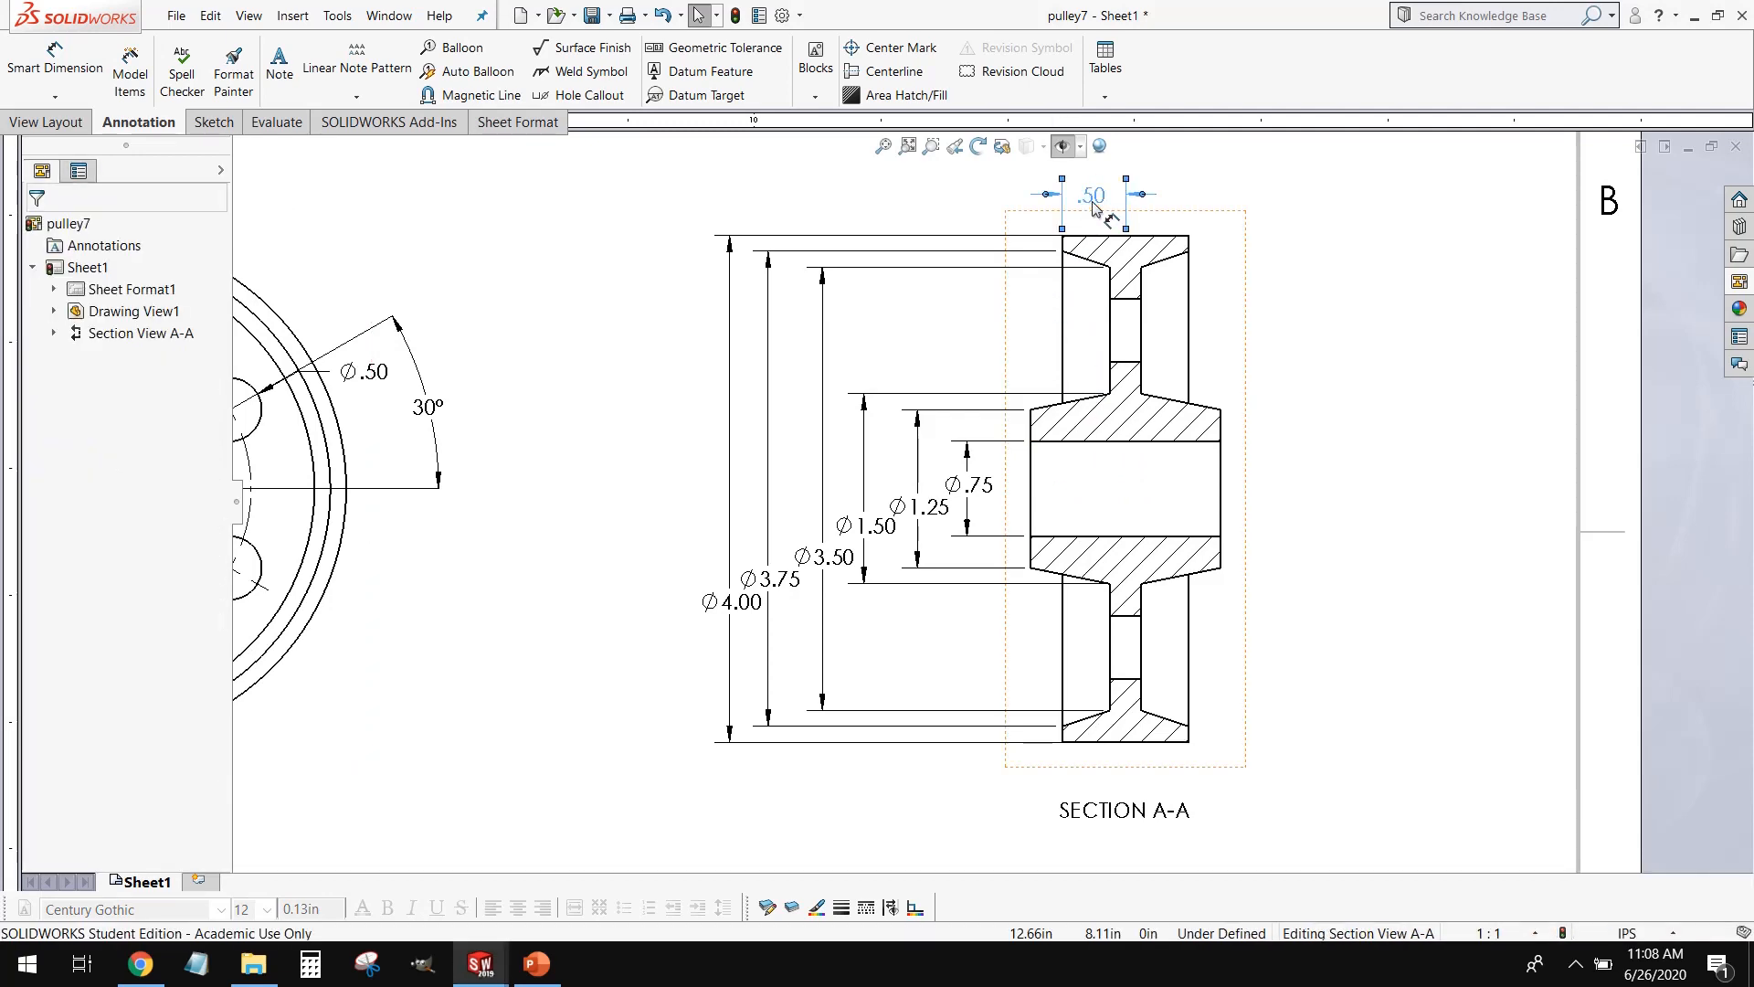
{"action": "key", "text": "Delete"}
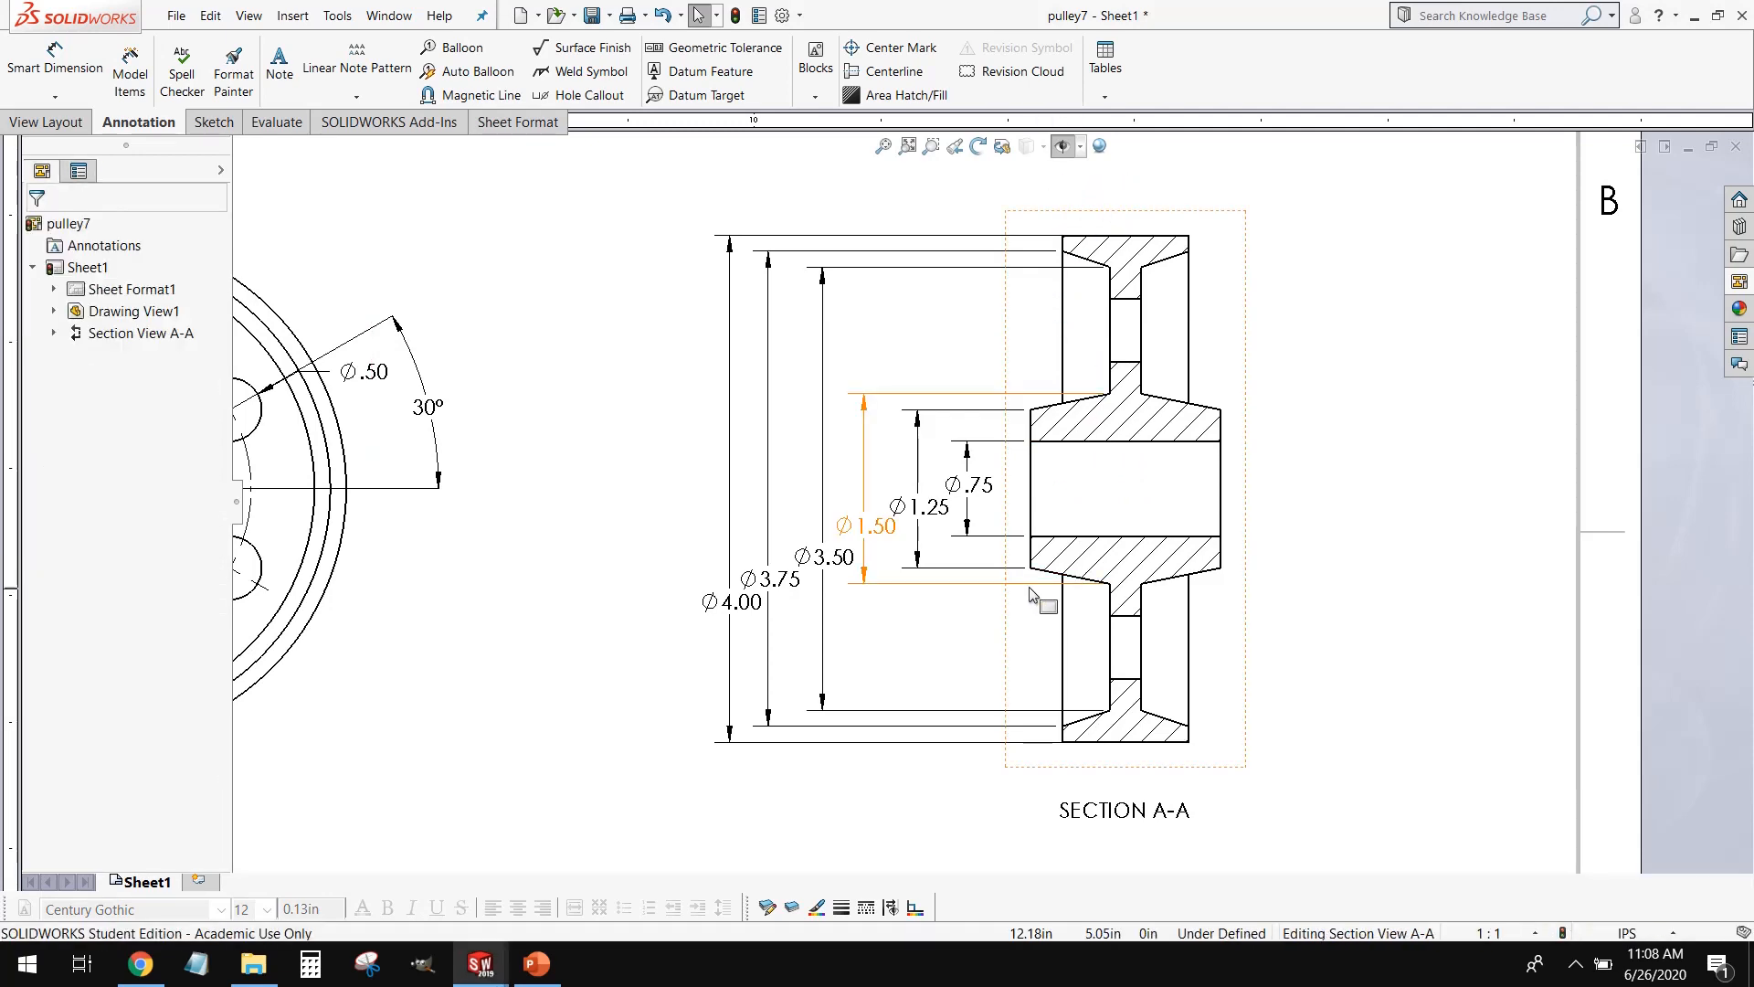
Step: Dimension the full width of the hub in section view A-A, placing the text inside the bore
{"action": "left_click", "coordinate": [54, 59]}
{"action": "left_click", "coordinate": [1032, 498]}
{"action": "left_click", "coordinate": [1220, 487]}
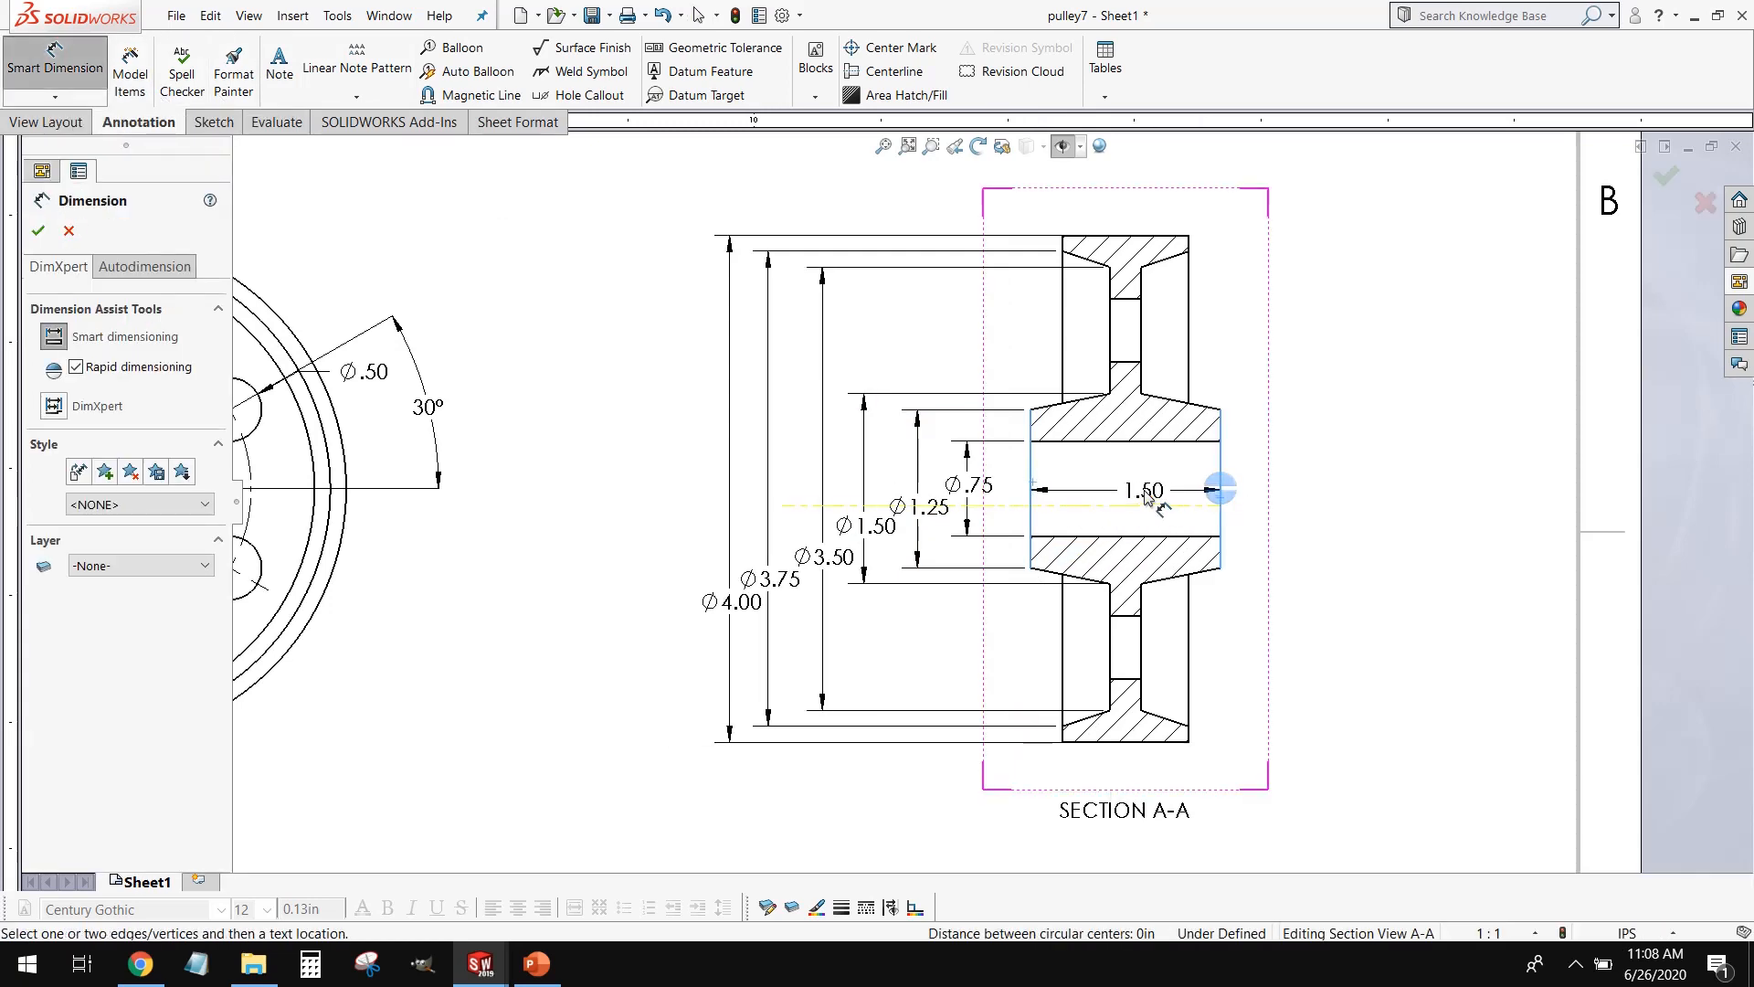
{"action": "left_click", "coordinate": [1120, 494]}
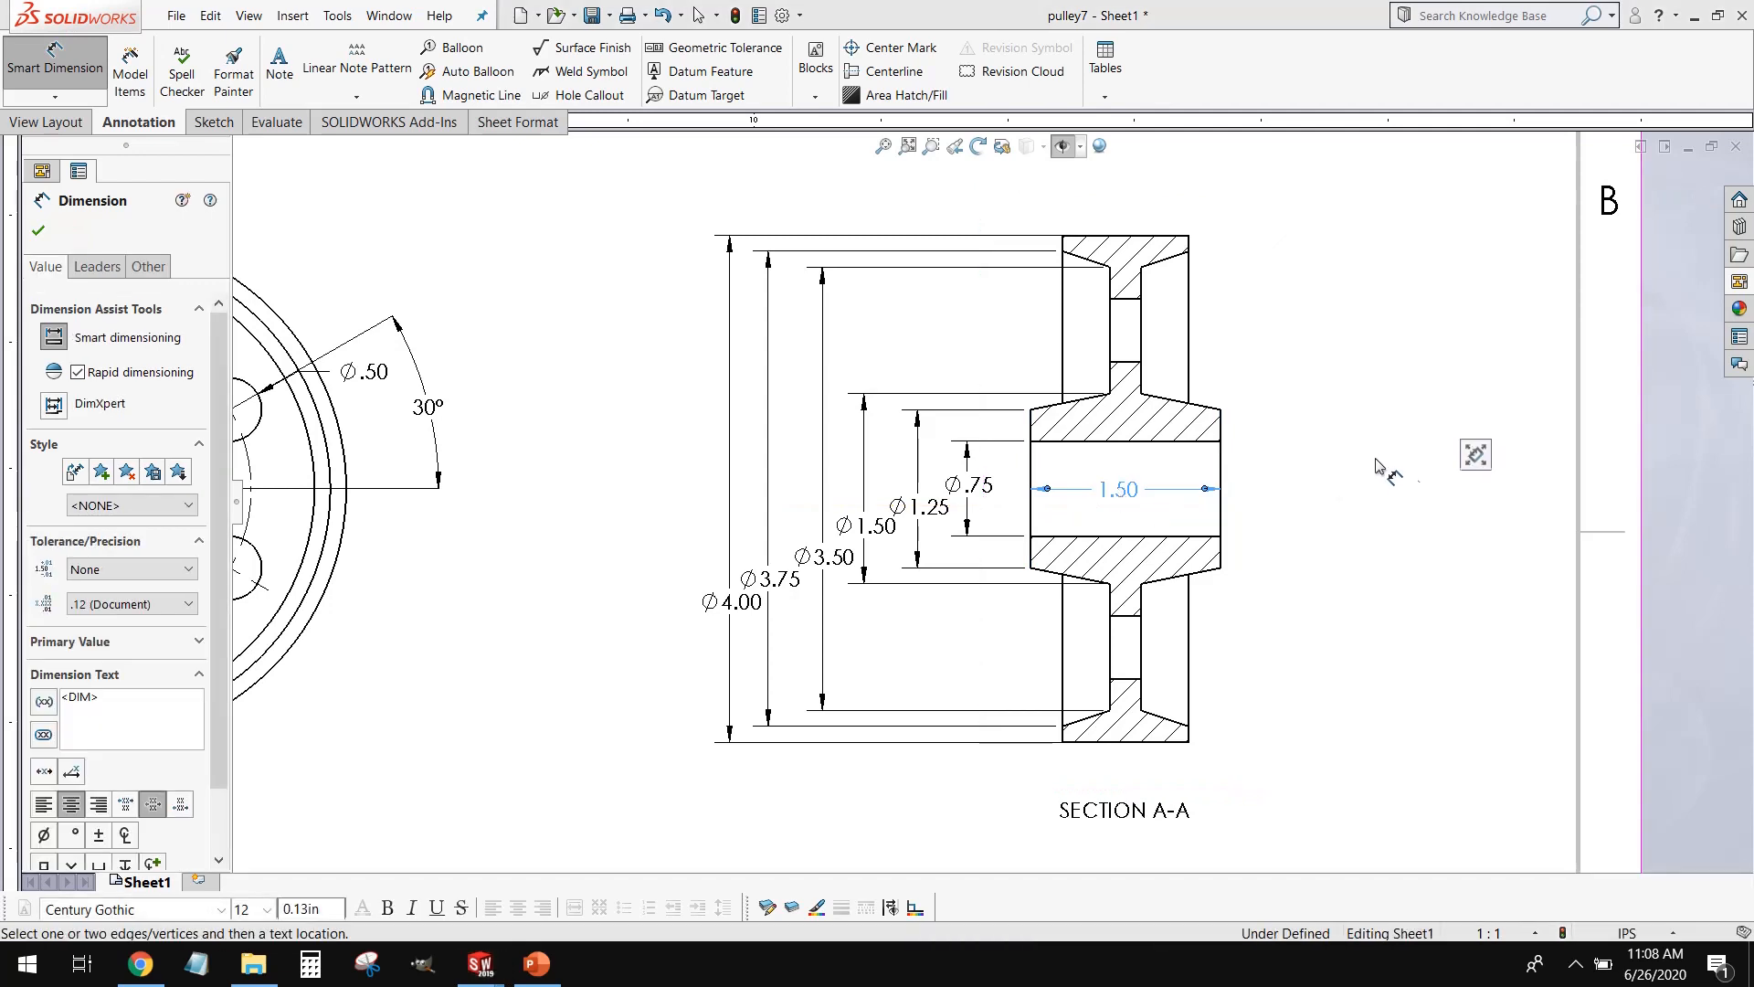
Step: Dimension the web thickness beside the upper web and the rim's full width above section view A-A
{"action": "left_click", "coordinate": [1111, 329]}
{"action": "left_click", "coordinate": [1140, 340]}
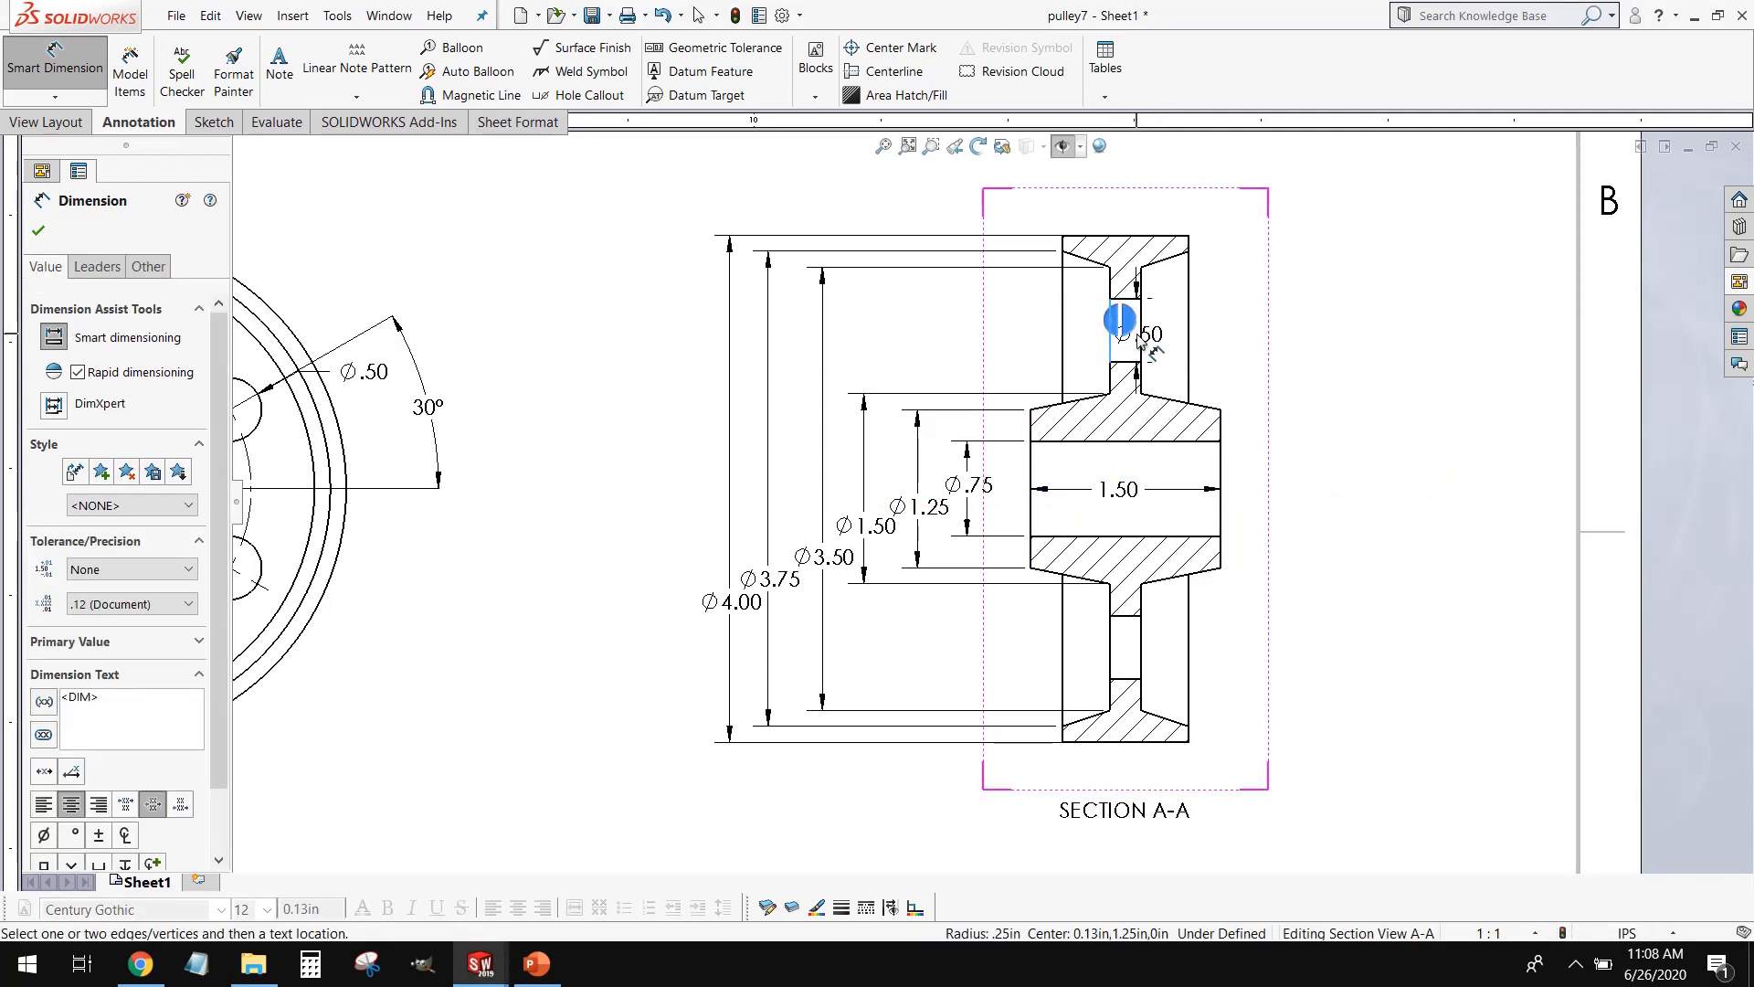
{"action": "left_click", "coordinate": [1222, 334]}
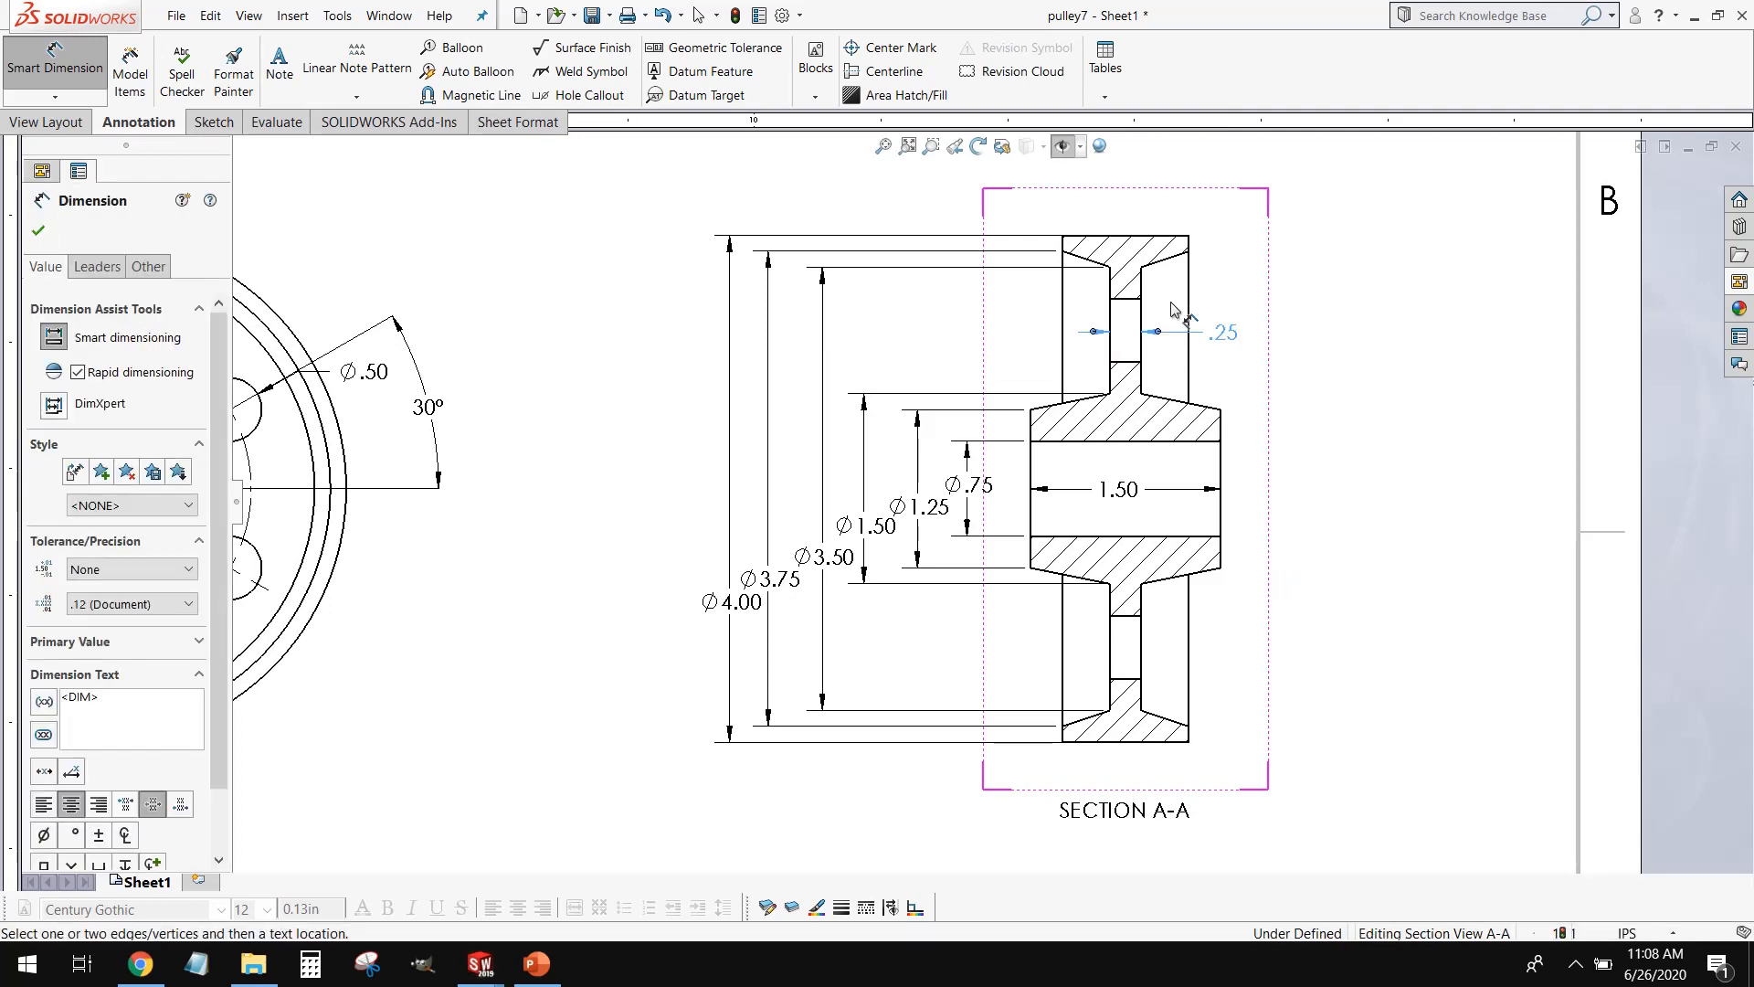
{"action": "left_click", "coordinate": [1146, 237]}
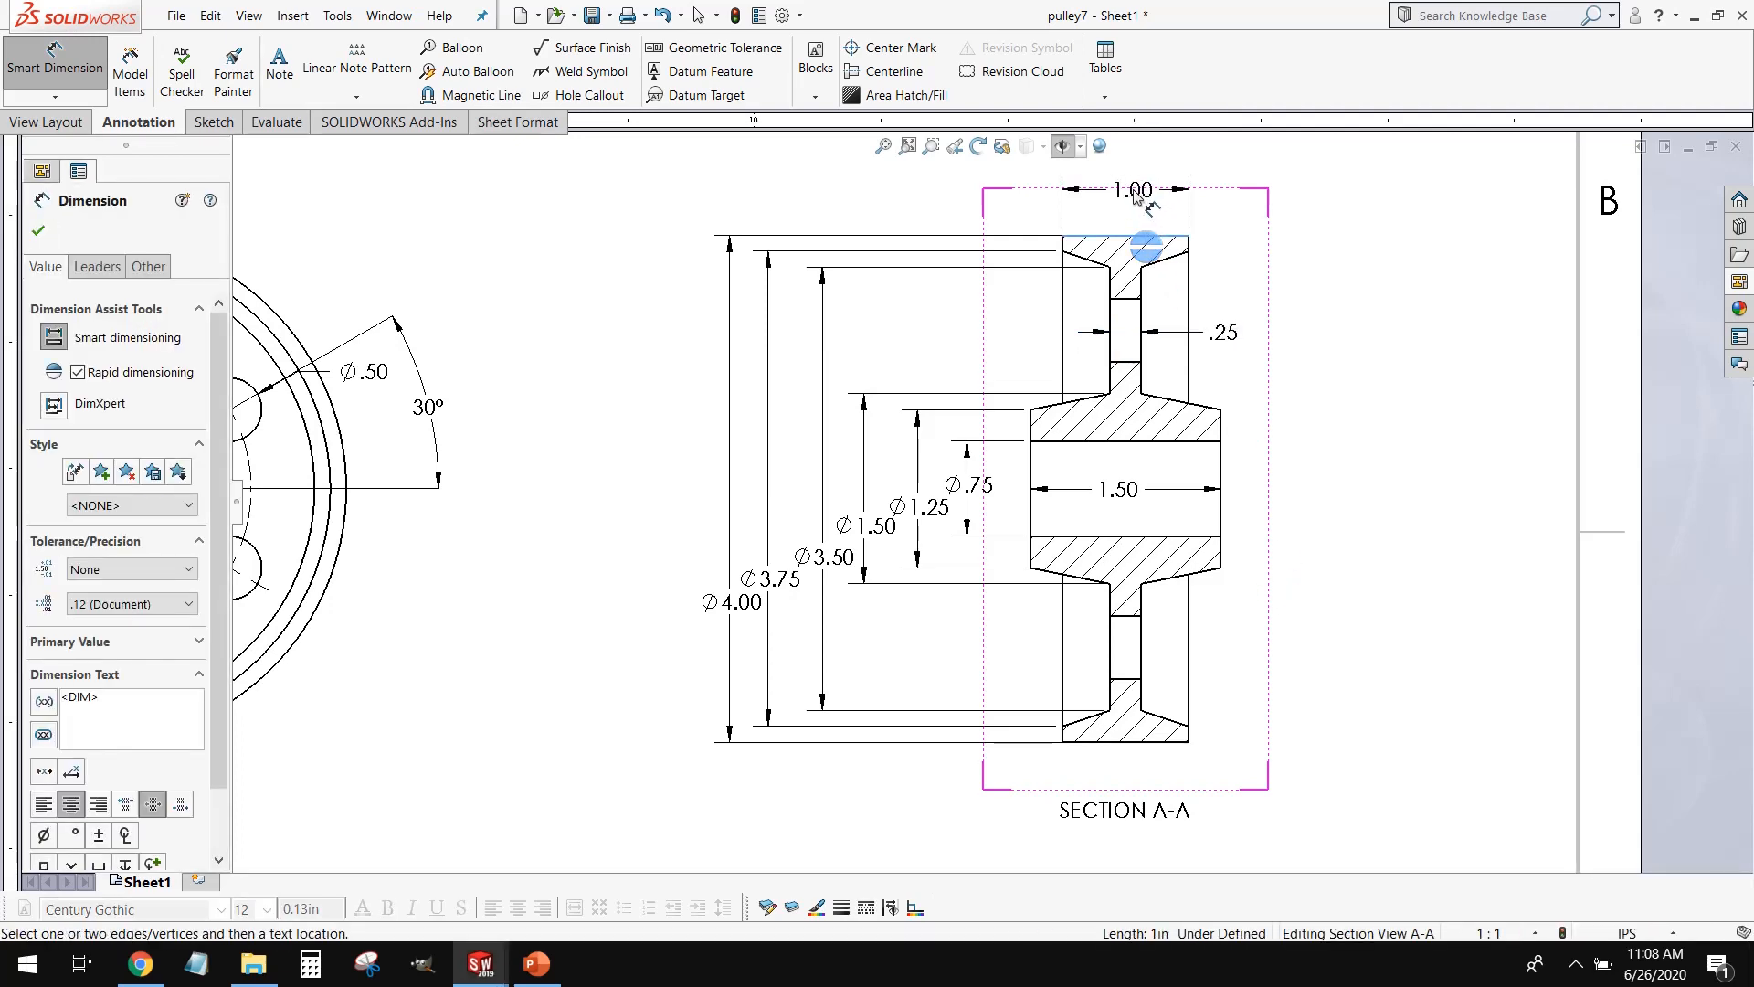
{"action": "left_click", "coordinate": [1131, 190]}
{"action": "key", "text": "Escape"}
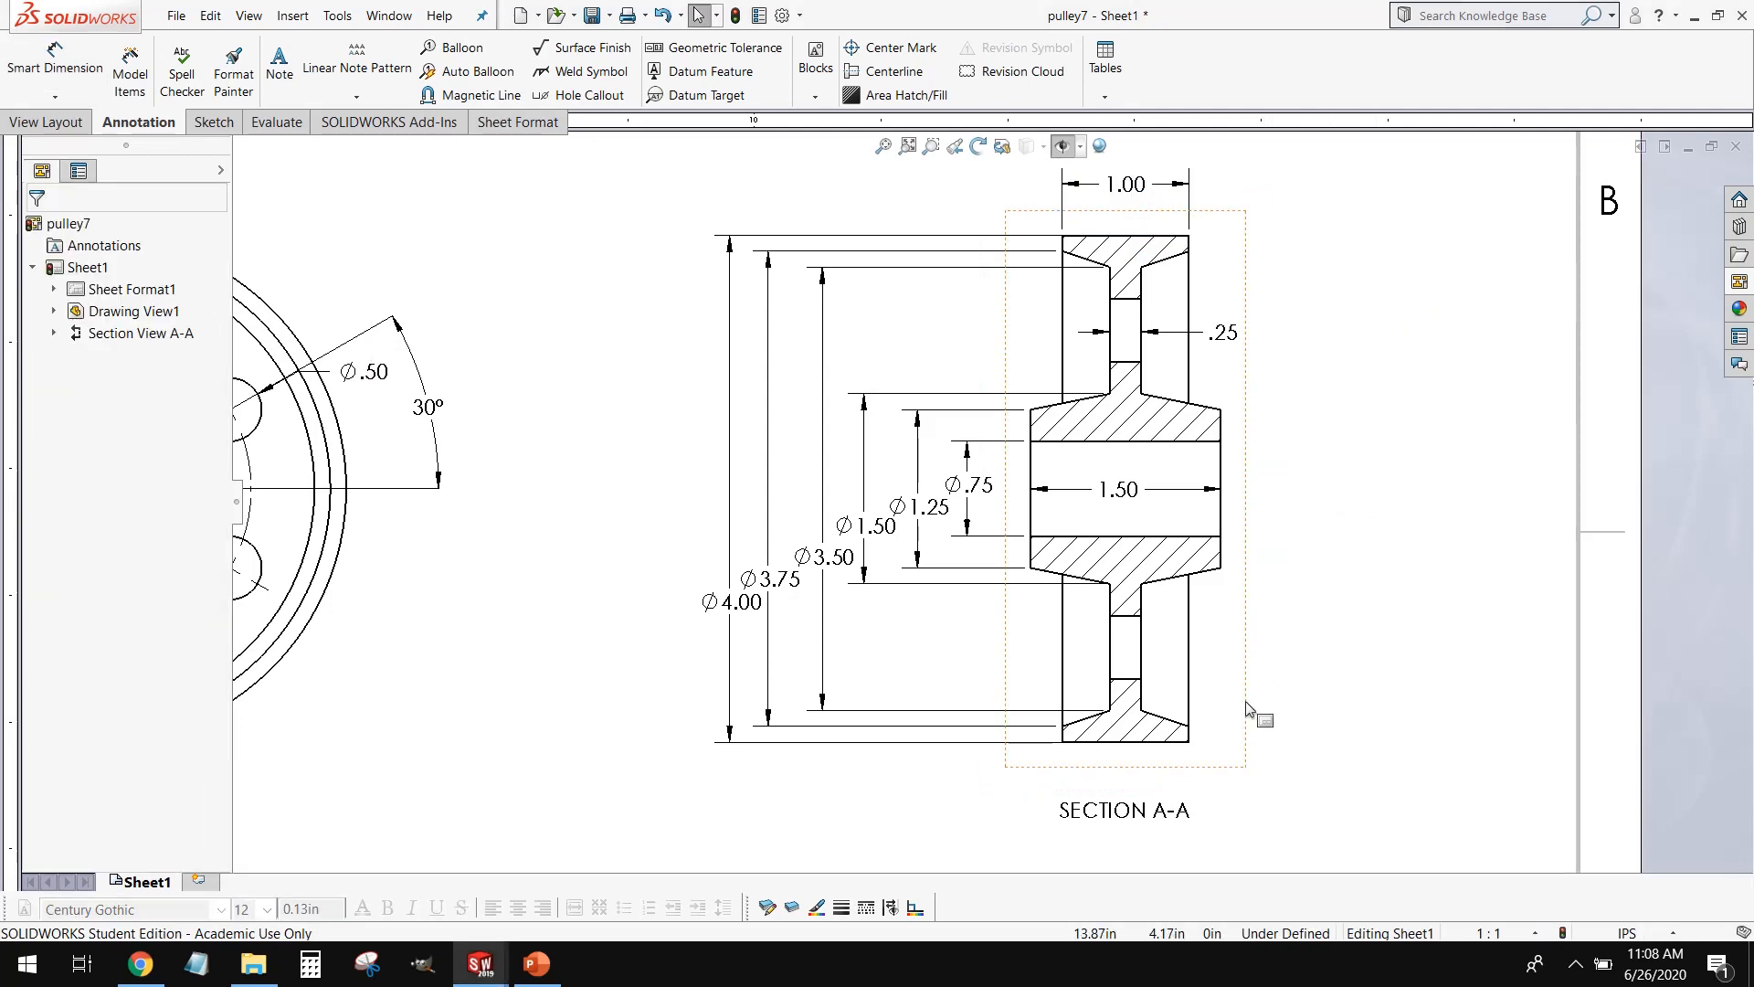
Step: Move section view A-A farther right and space out its diameter dimensions with staggered text on the left side
{"action": "left_click_drag", "start_coordinate": [1245, 709], "coordinate": [1370, 717]}
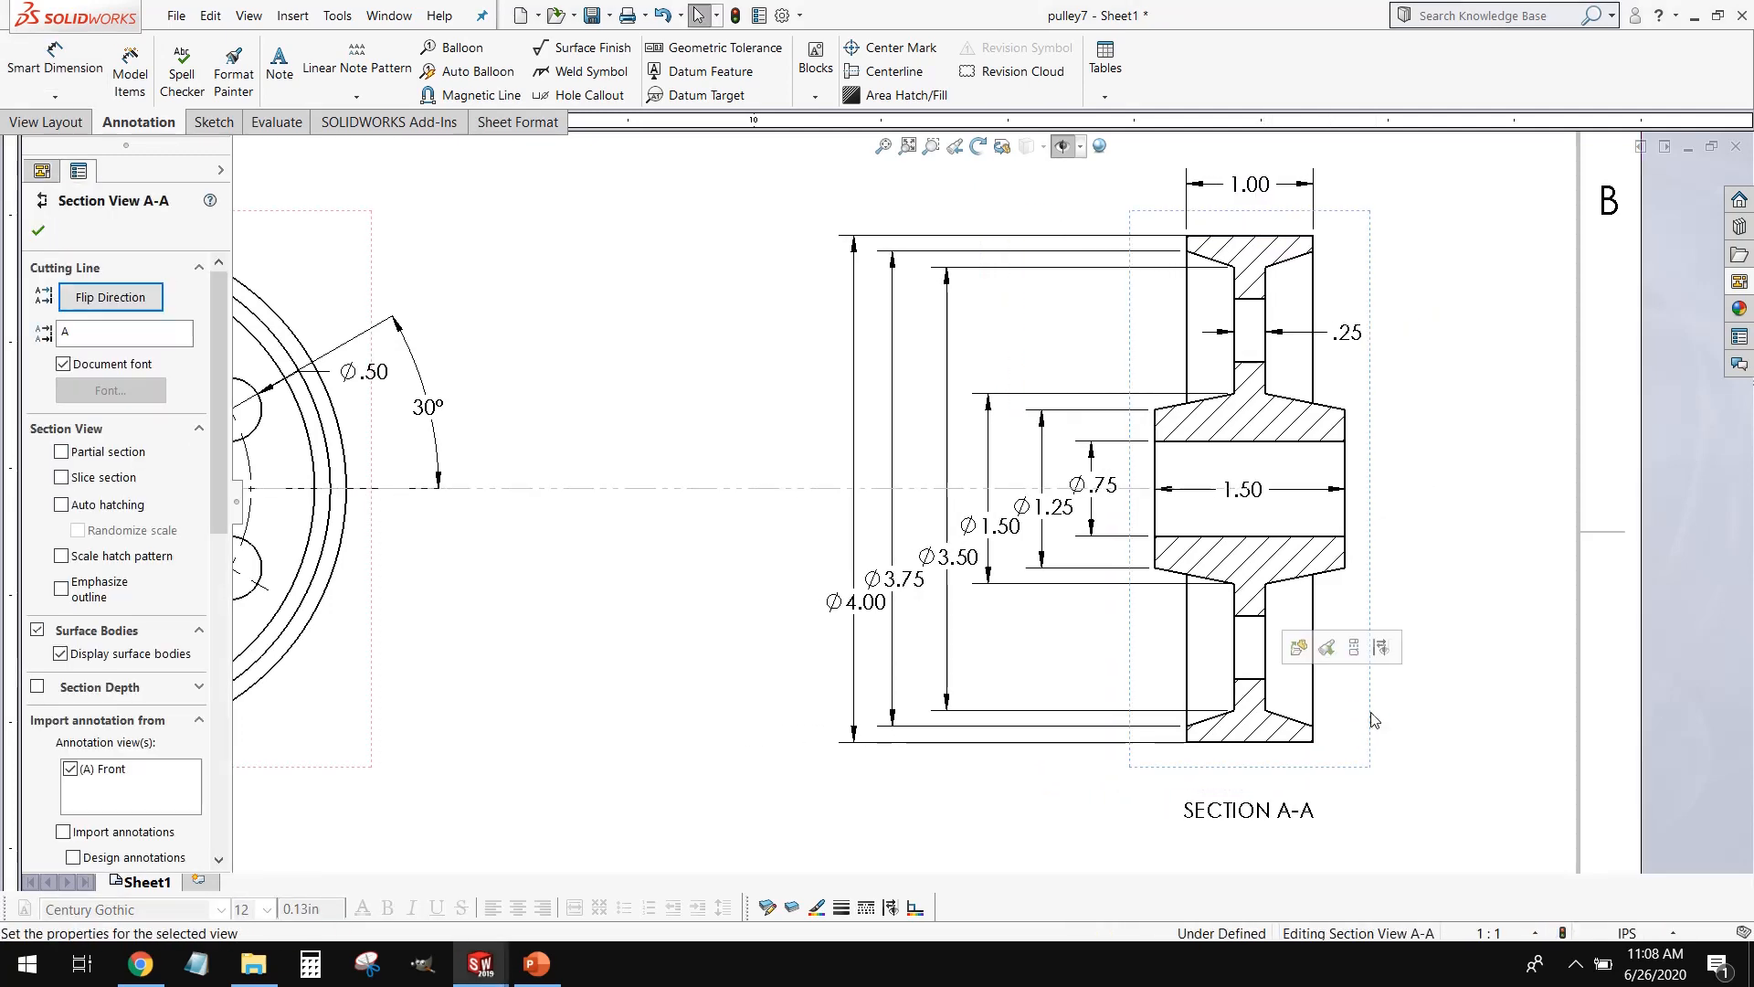
{"action": "left_click_drag", "start_coordinate": [853, 606], "coordinate": [775, 609]}
{"action": "left_click_drag", "start_coordinate": [883, 600], "coordinate": [842, 575]}
{"action": "left_click_drag", "start_coordinate": [951, 555], "coordinate": [903, 539]}
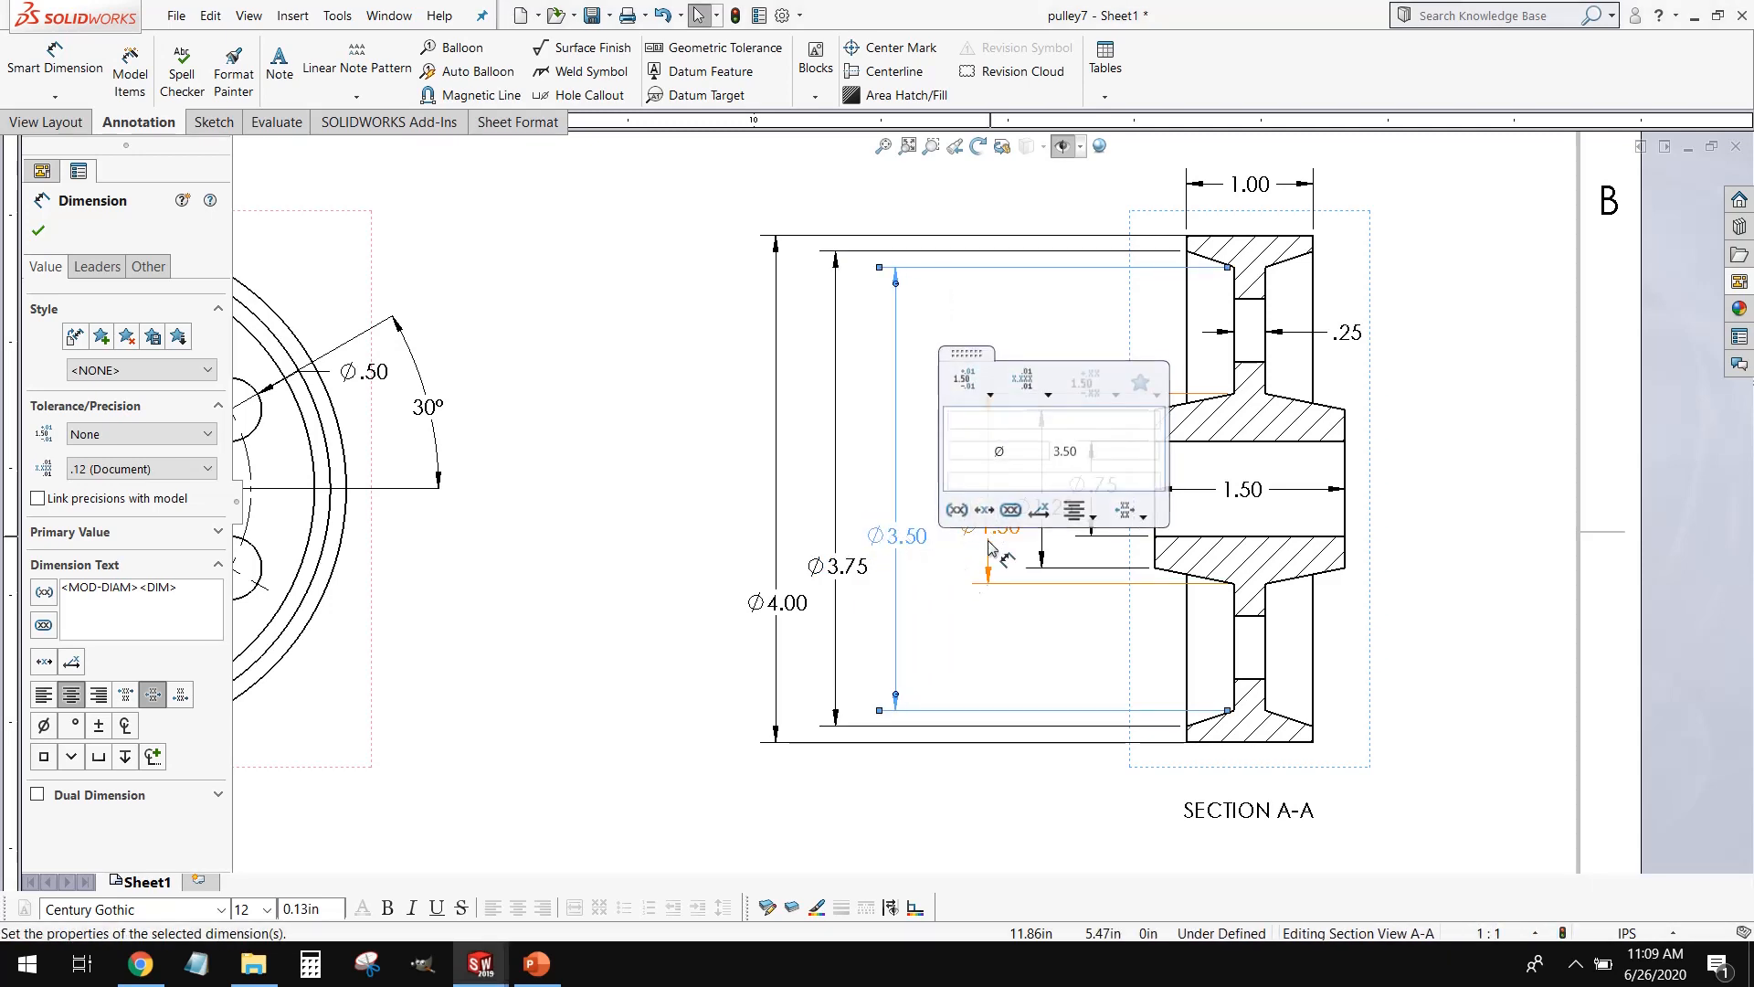
{"action": "left_click", "coordinate": [929, 492]}
{"action": "left_click_drag", "start_coordinate": [1018, 537], "coordinate": [1087, 477]}
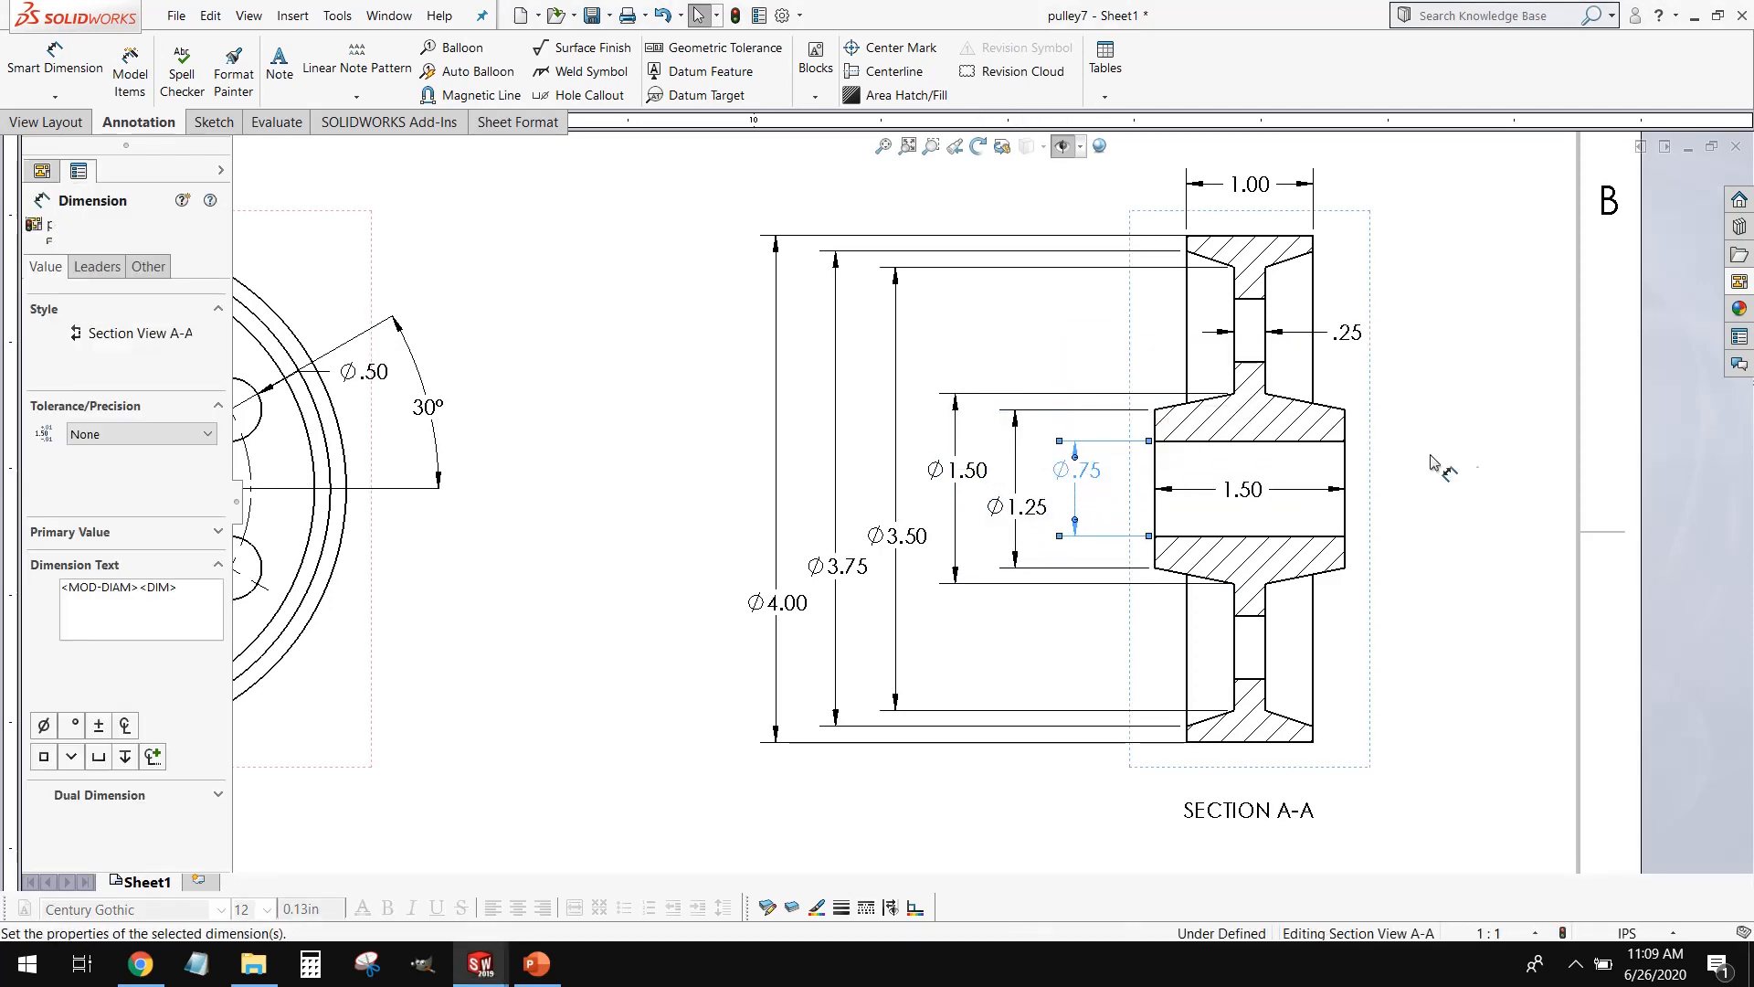
{"action": "left_click", "coordinate": [1495, 534]}
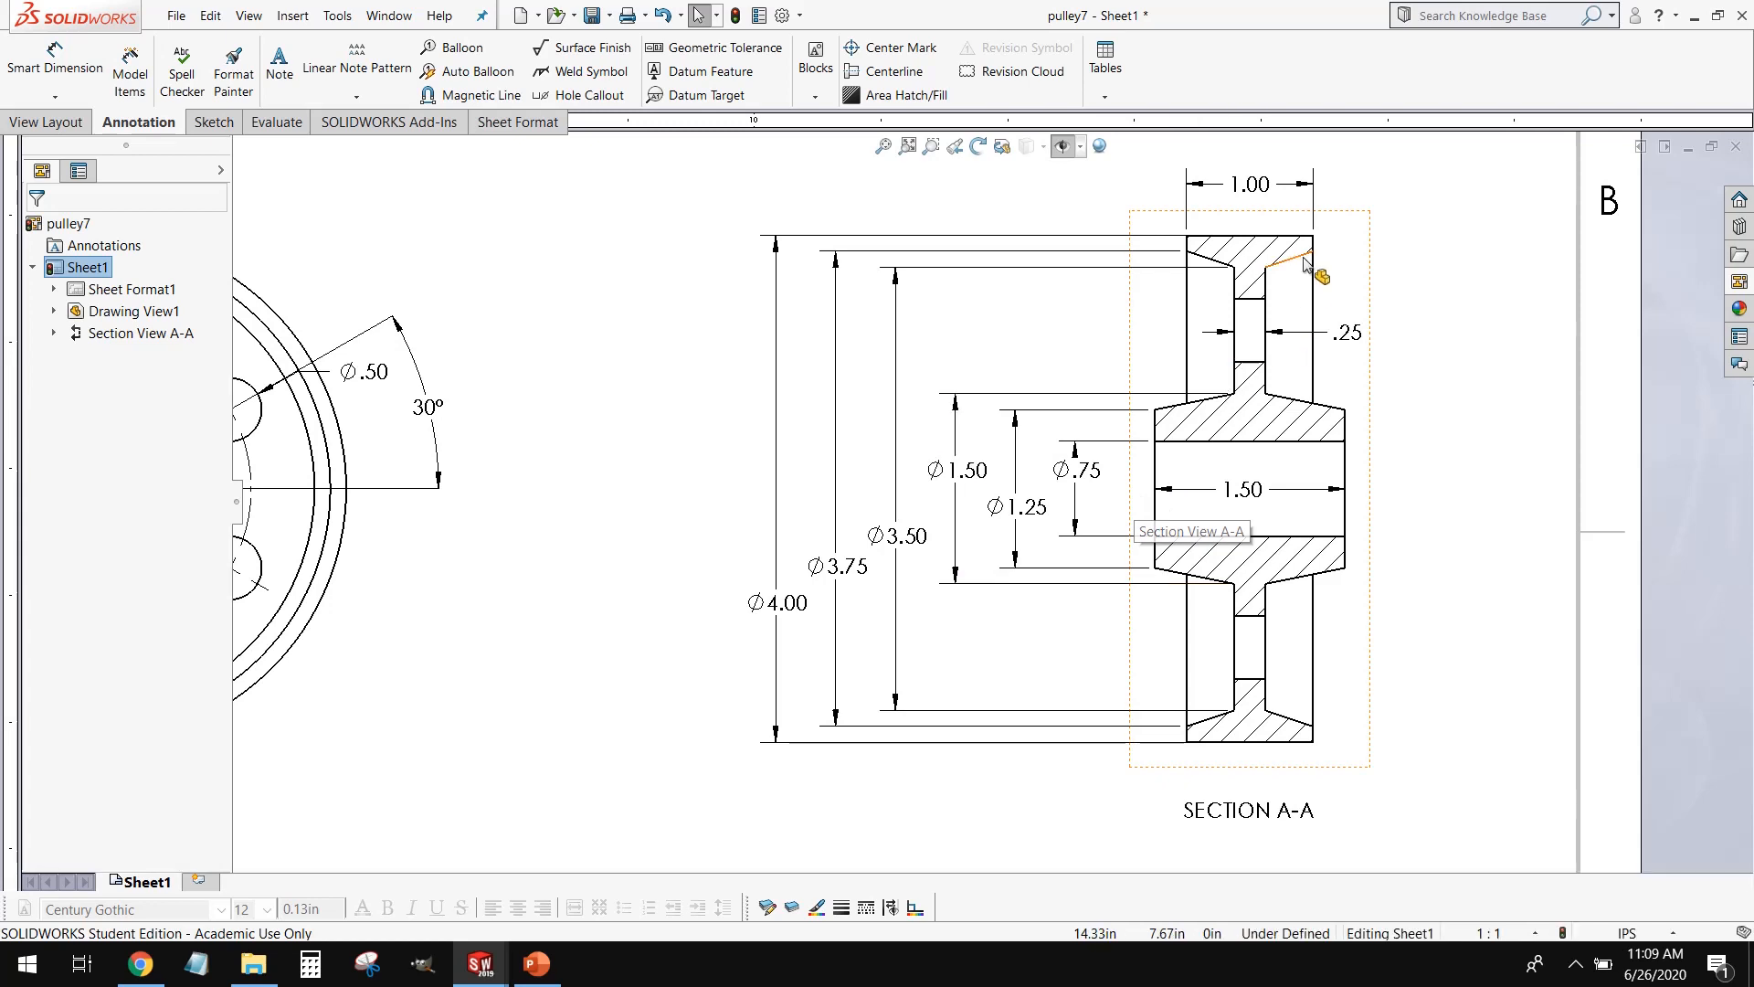
Step: Place the web thickness dimension text to the left of the section and shift section view A-A slightly farther right
{"action": "left_click_drag", "start_coordinate": [1350, 335], "coordinate": [1127, 331]}
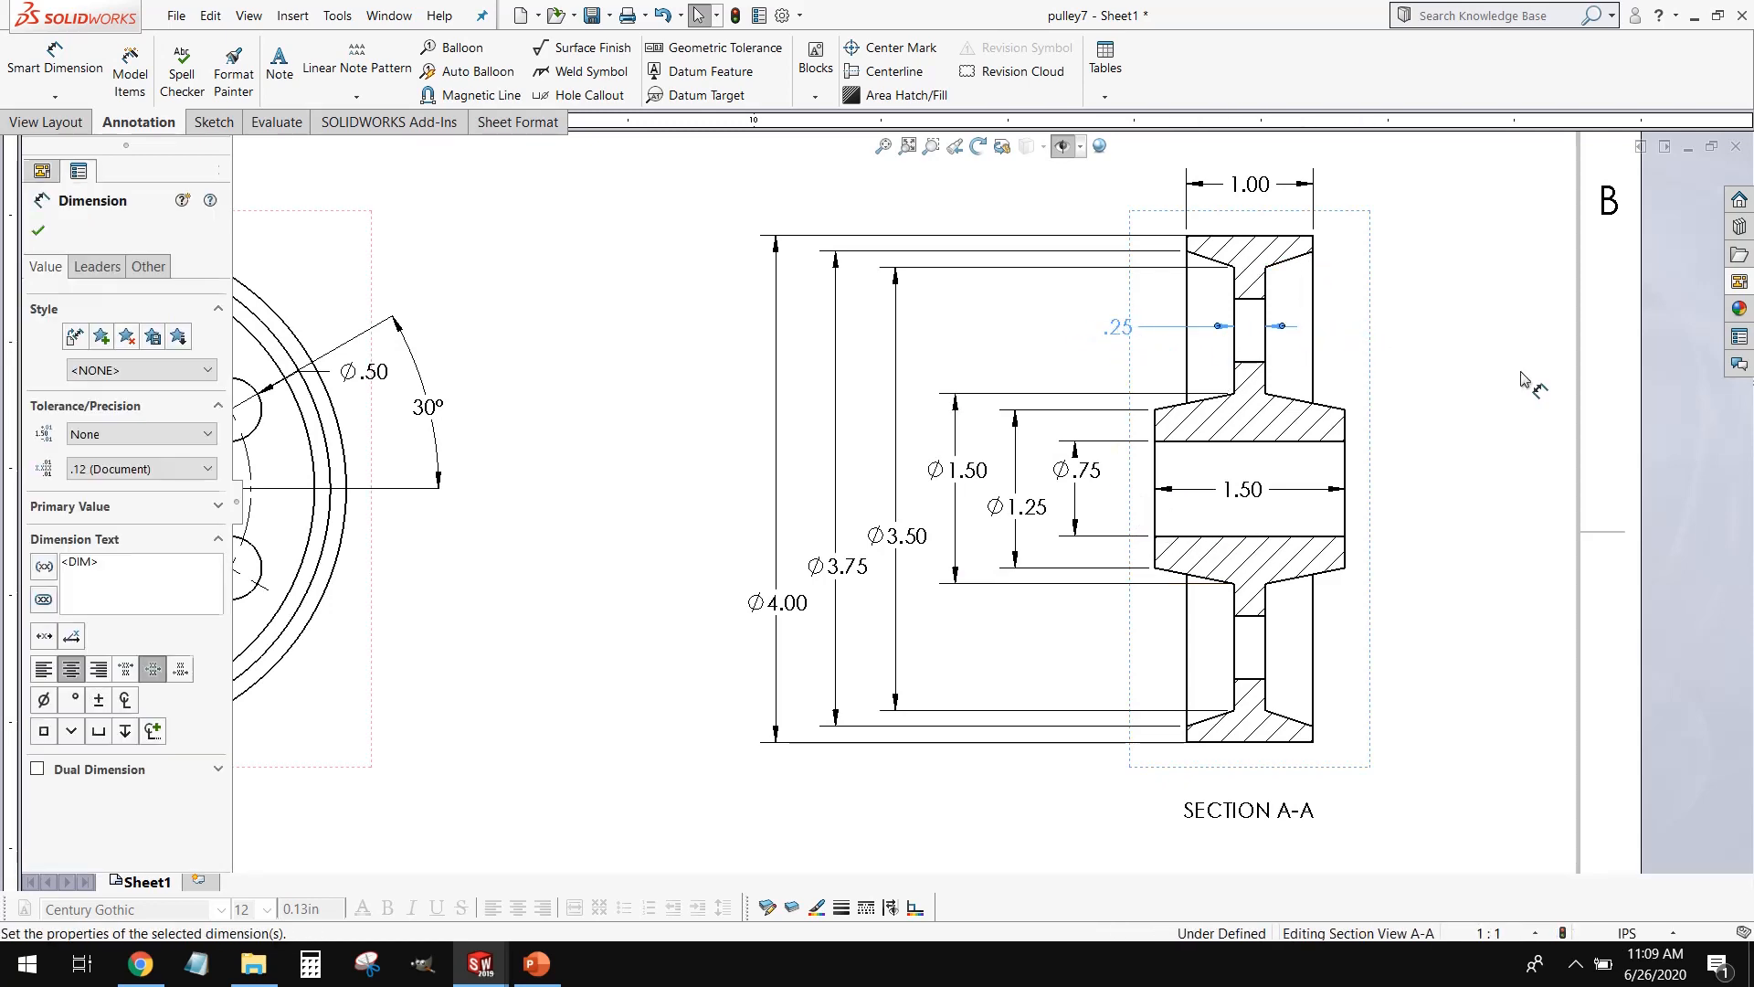
{"action": "left_click", "coordinate": [1451, 522]}
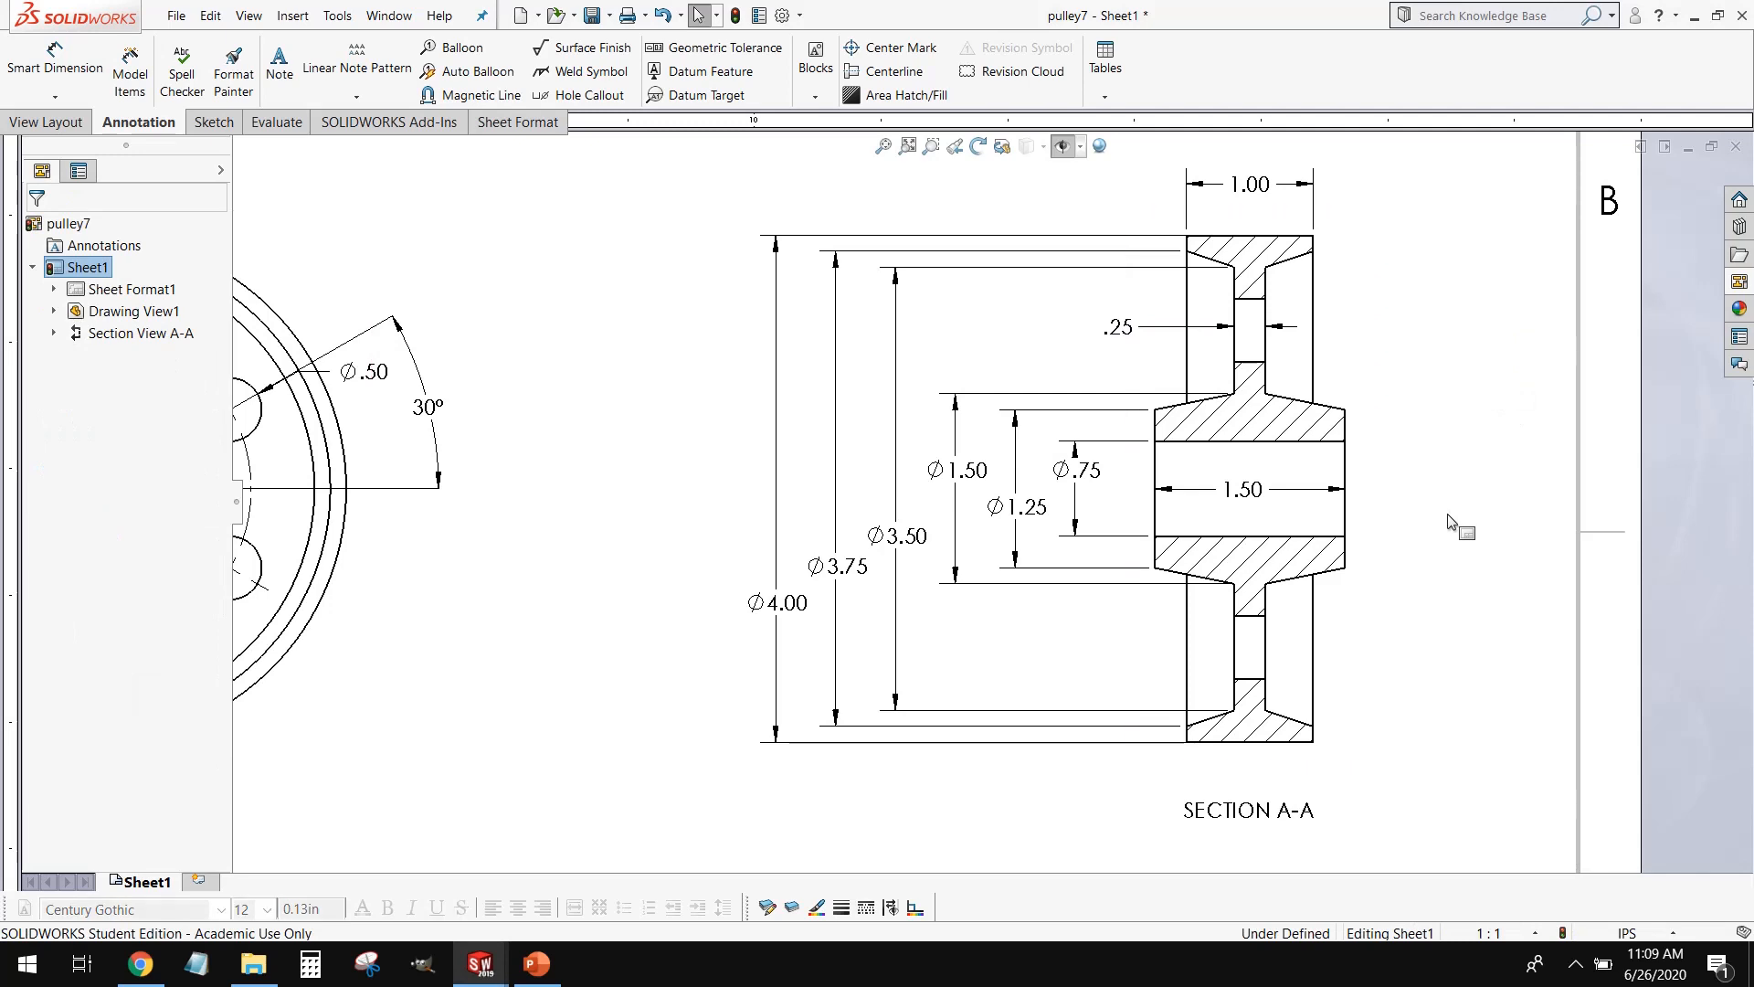
{"action": "scroll", "coordinate": [1430, 608], "scroll_direction": "up", "scroll_amount": 1}
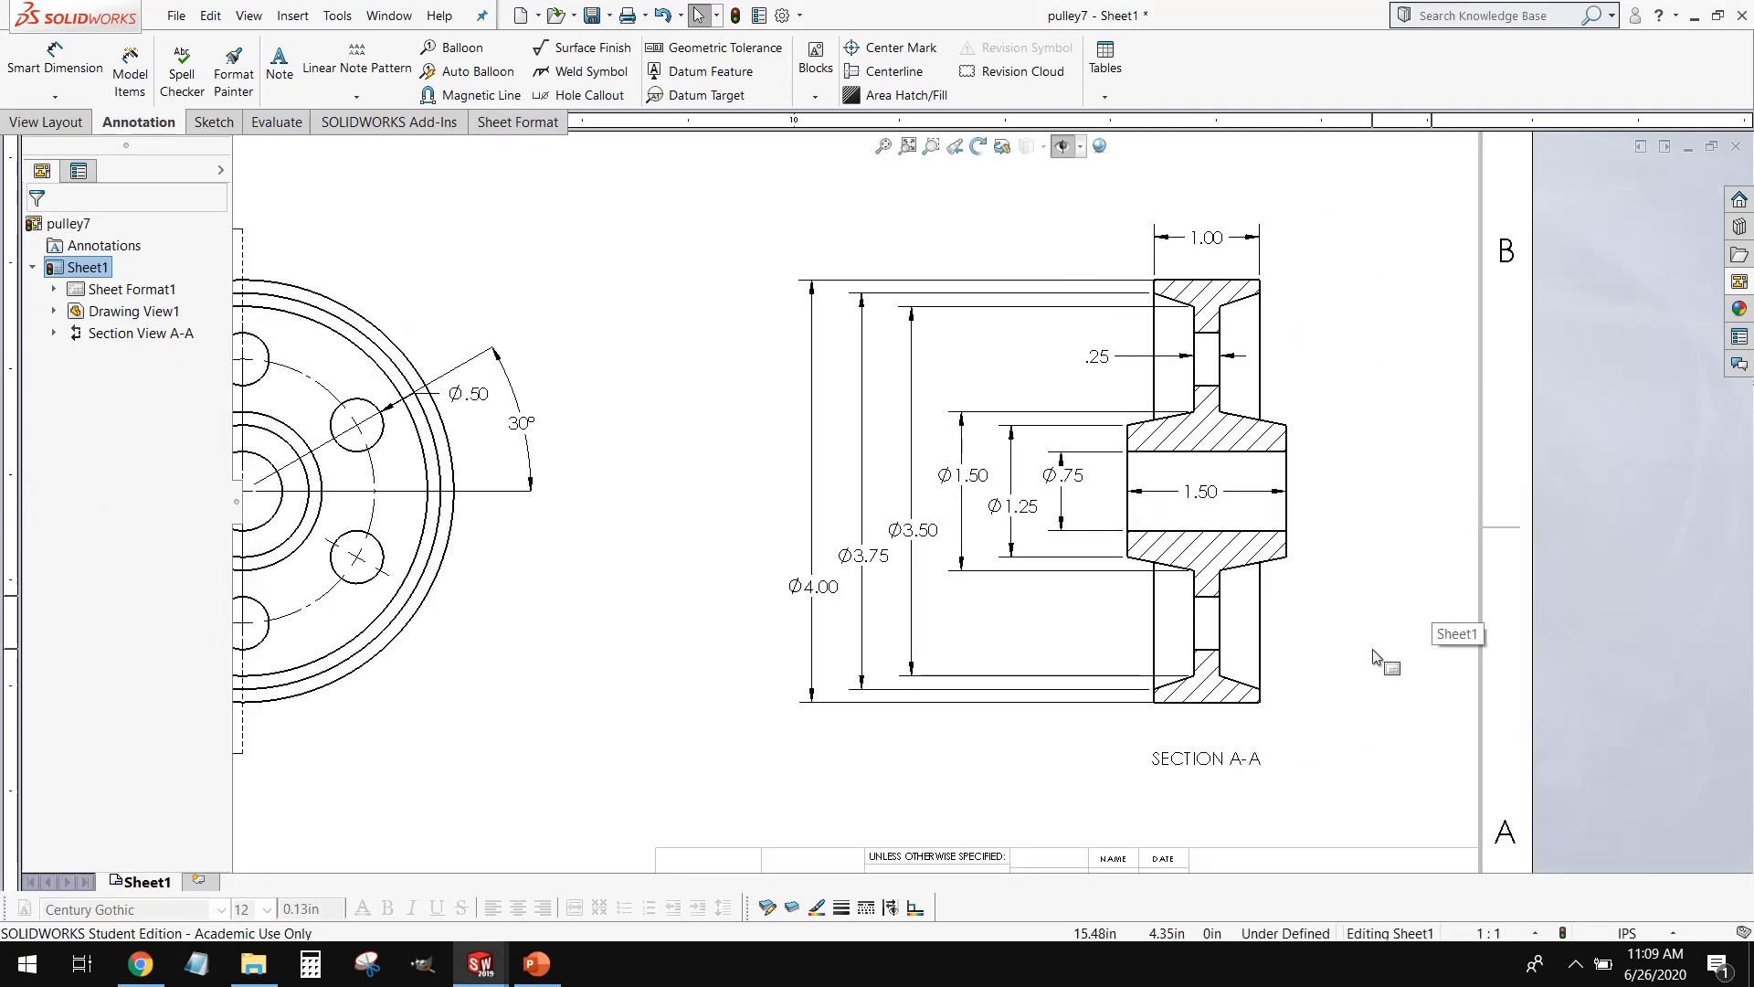
{"action": "left_click_drag", "start_coordinate": [1308, 731], "coordinate": [1366, 726]}
{"action": "left_click", "coordinate": [668, 658]}
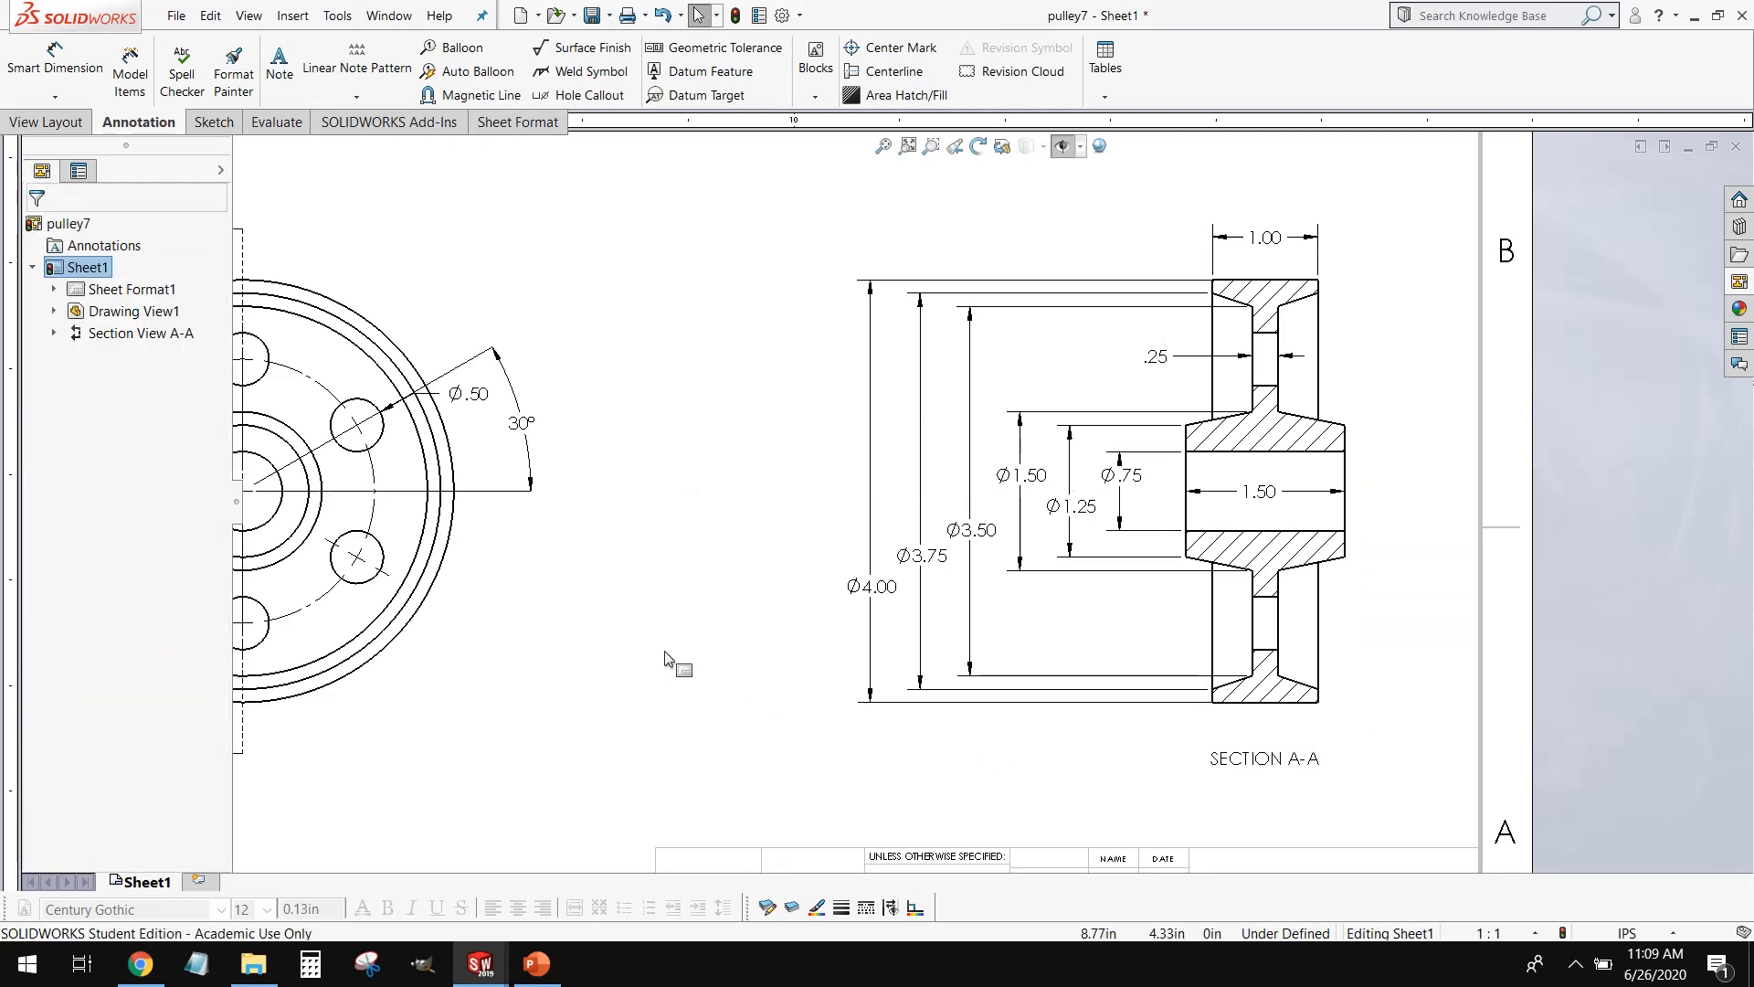
Step: Delete the imported 30° angle dimension from the circular view
{"action": "scroll", "coordinate": [680, 640], "scroll_direction": "up", "scroll_amount": 2}
{"action": "scroll", "coordinate": [559, 526], "scroll_direction": "down", "scroll_amount": 2}
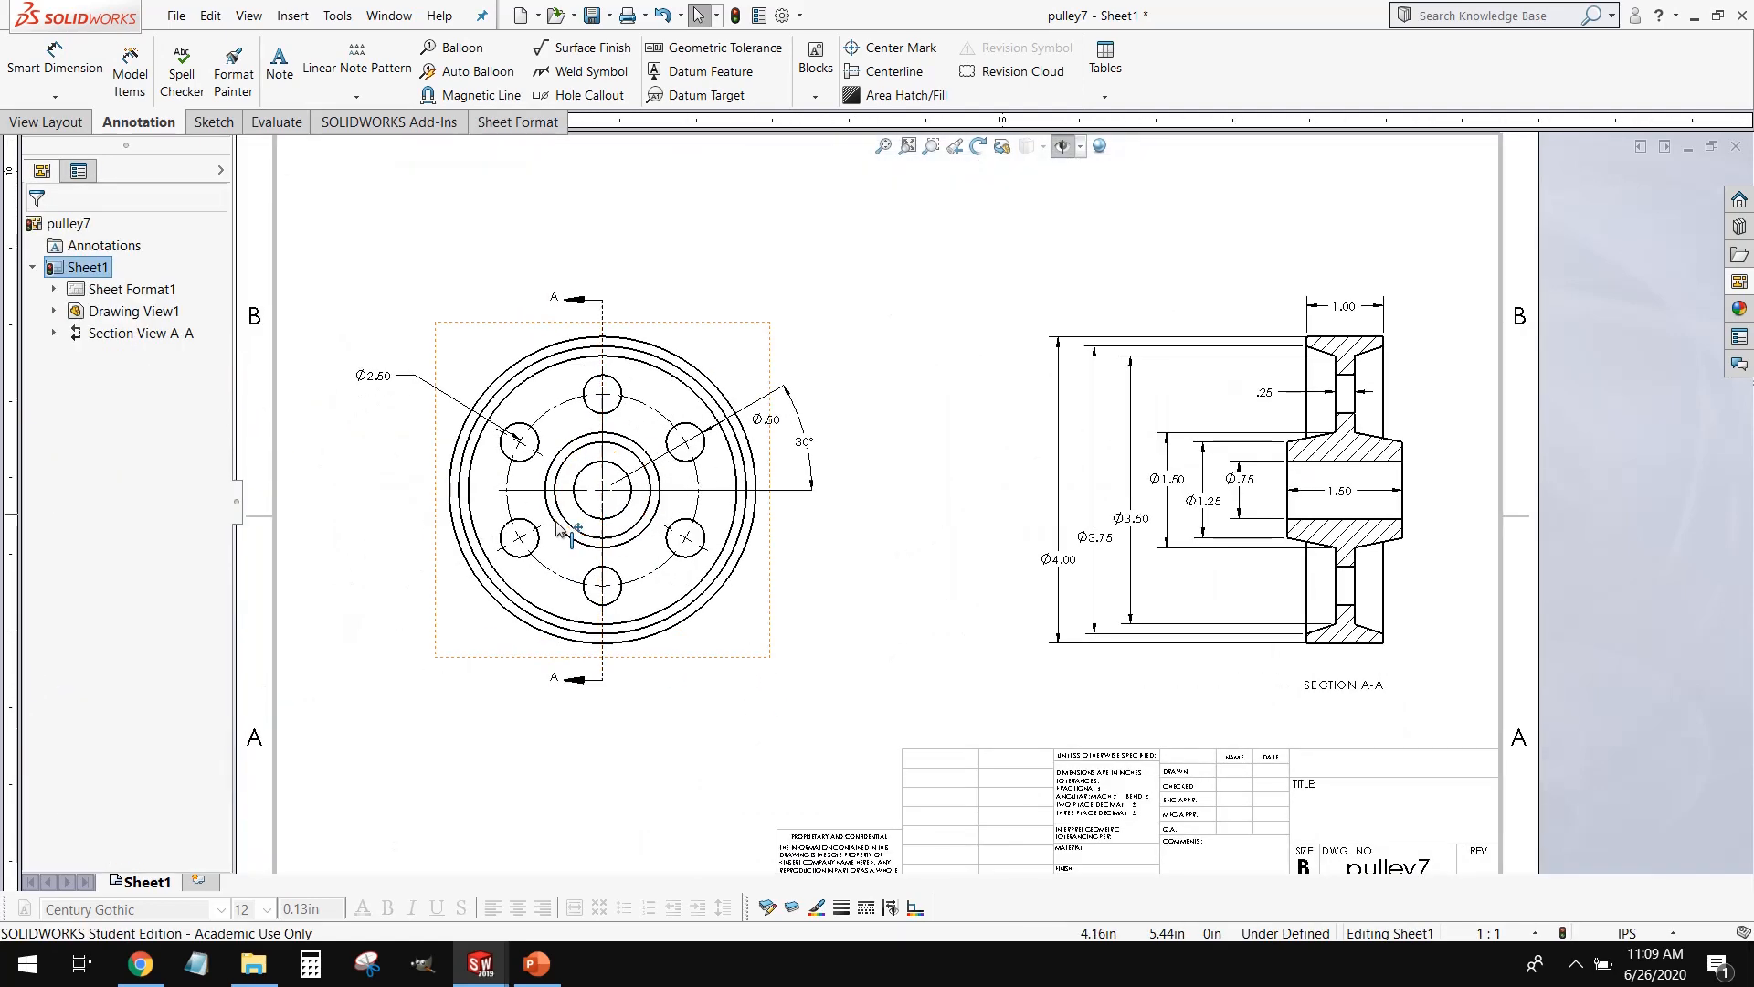
{"action": "scroll", "coordinate": [559, 527], "scroll_direction": "down", "scroll_amount": 1}
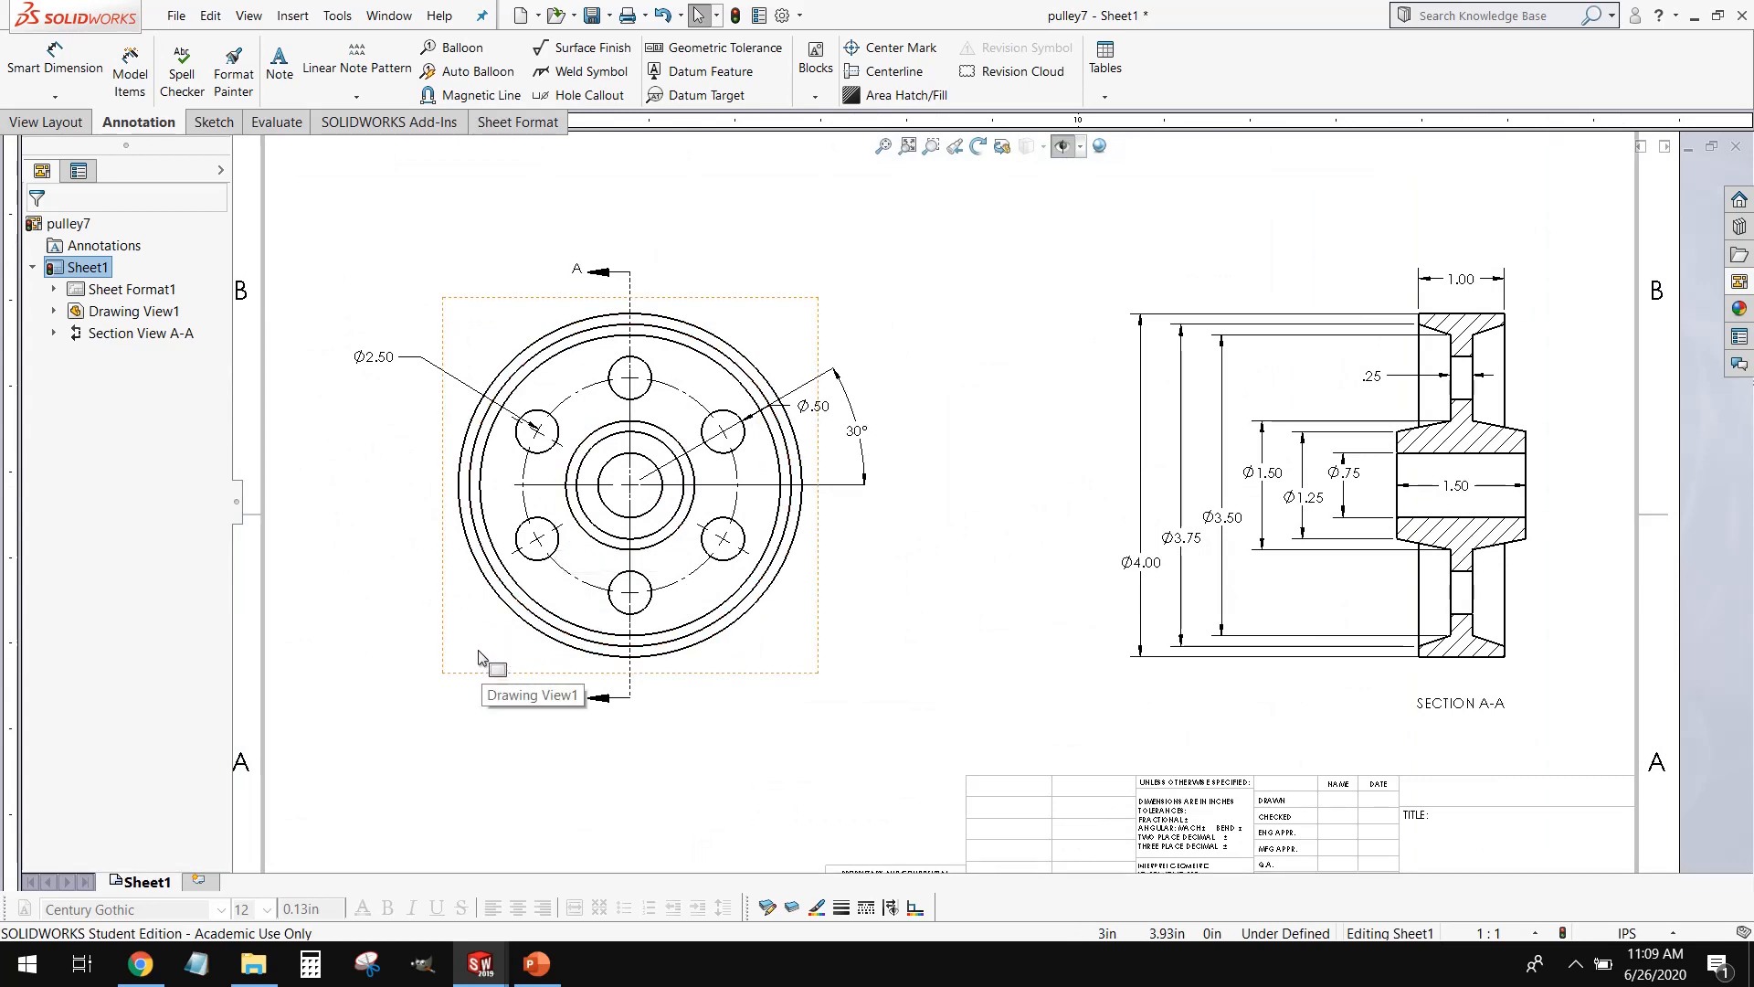
{"action": "scroll", "coordinate": [772, 512], "scroll_direction": "down", "scroll_amount": 1}
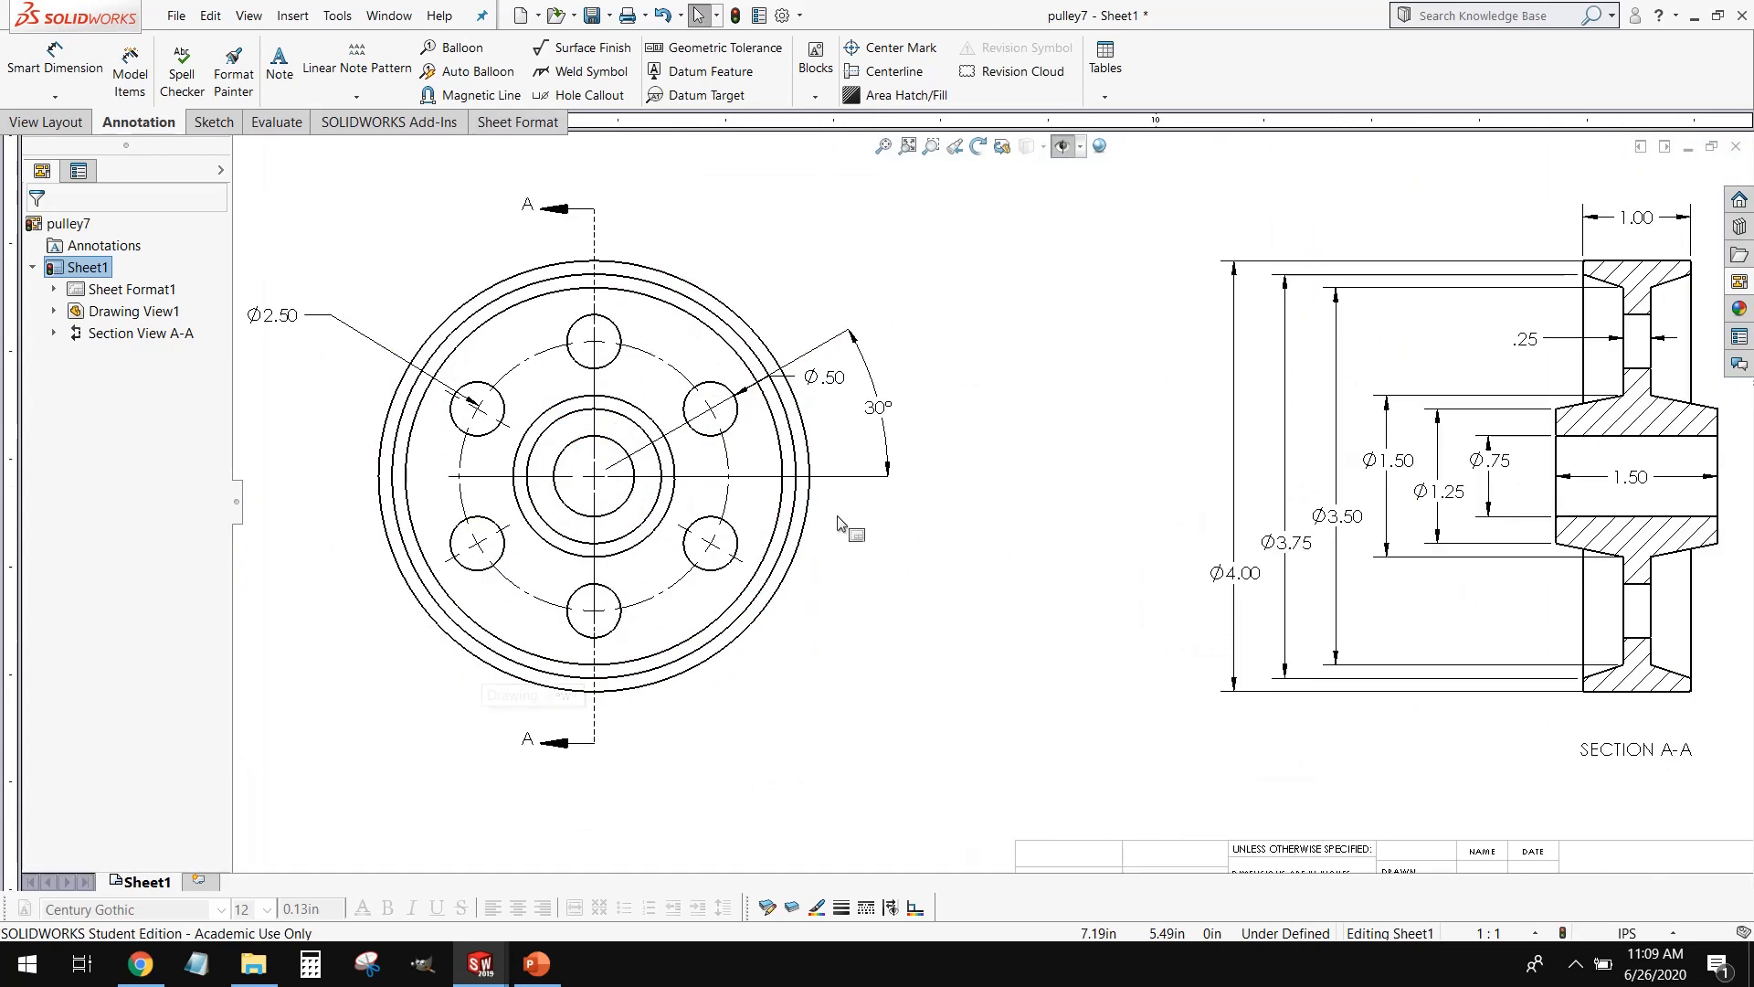
{"action": "left_click_drag", "start_coordinate": [882, 412], "coordinate": [956, 391]}
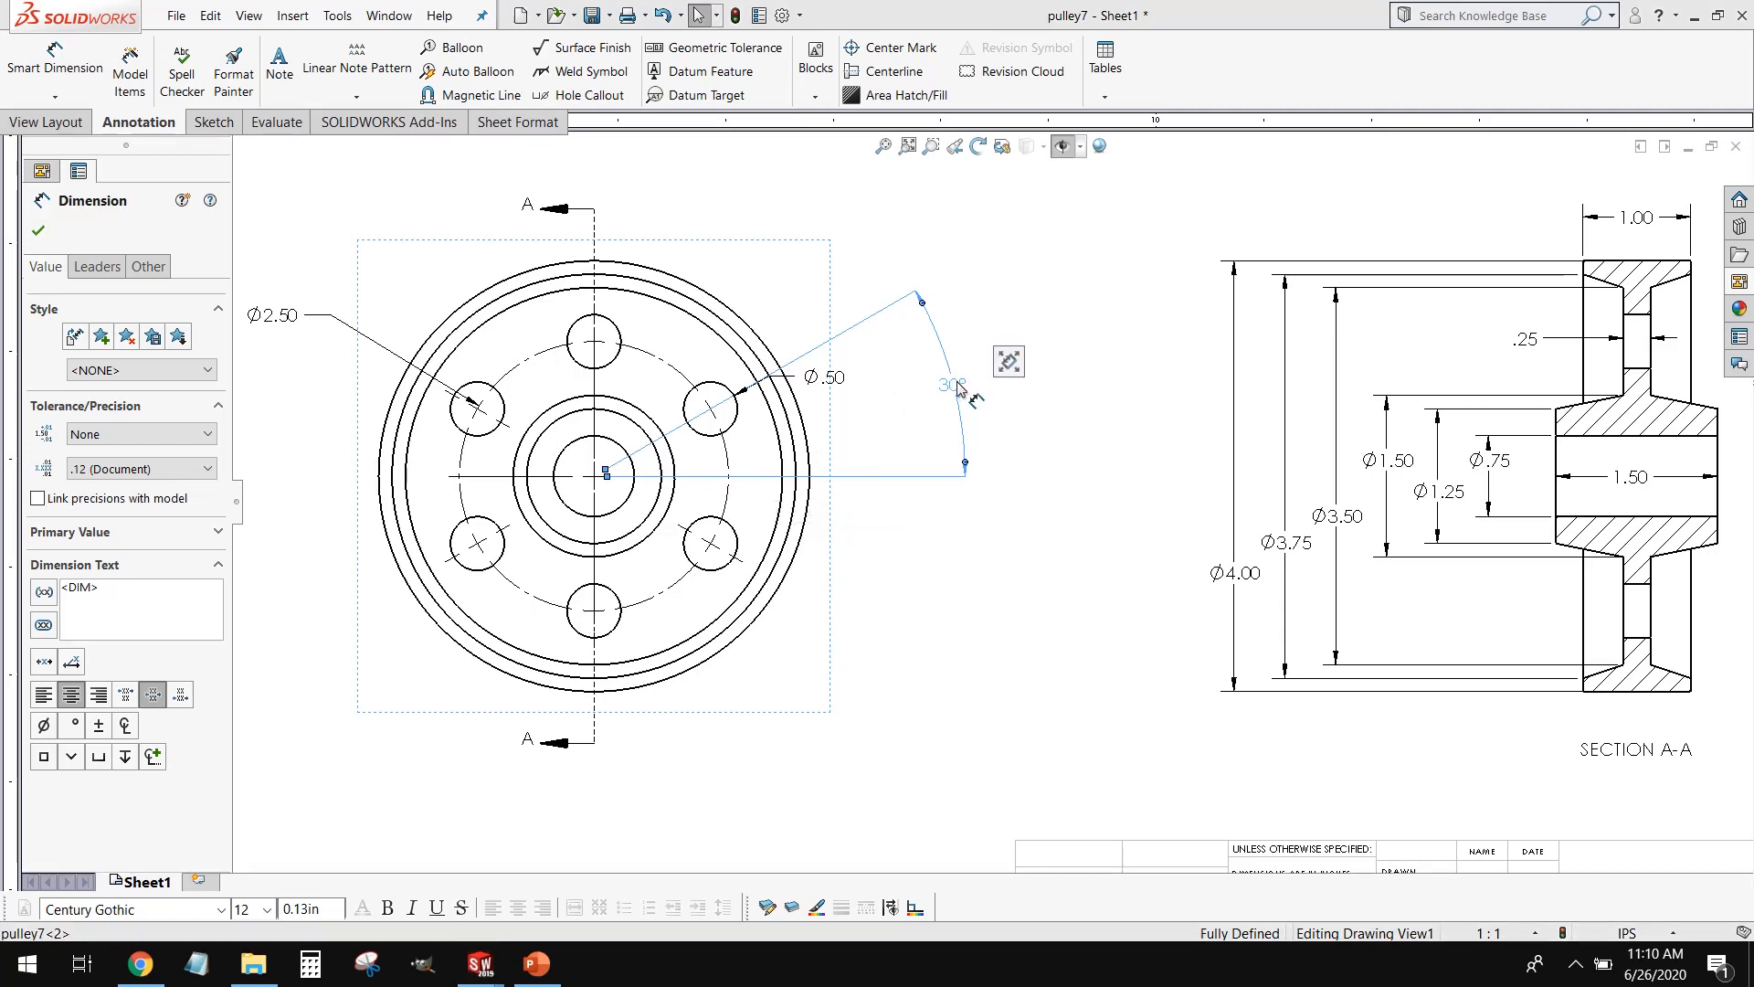
{"action": "key", "text": "Delete"}
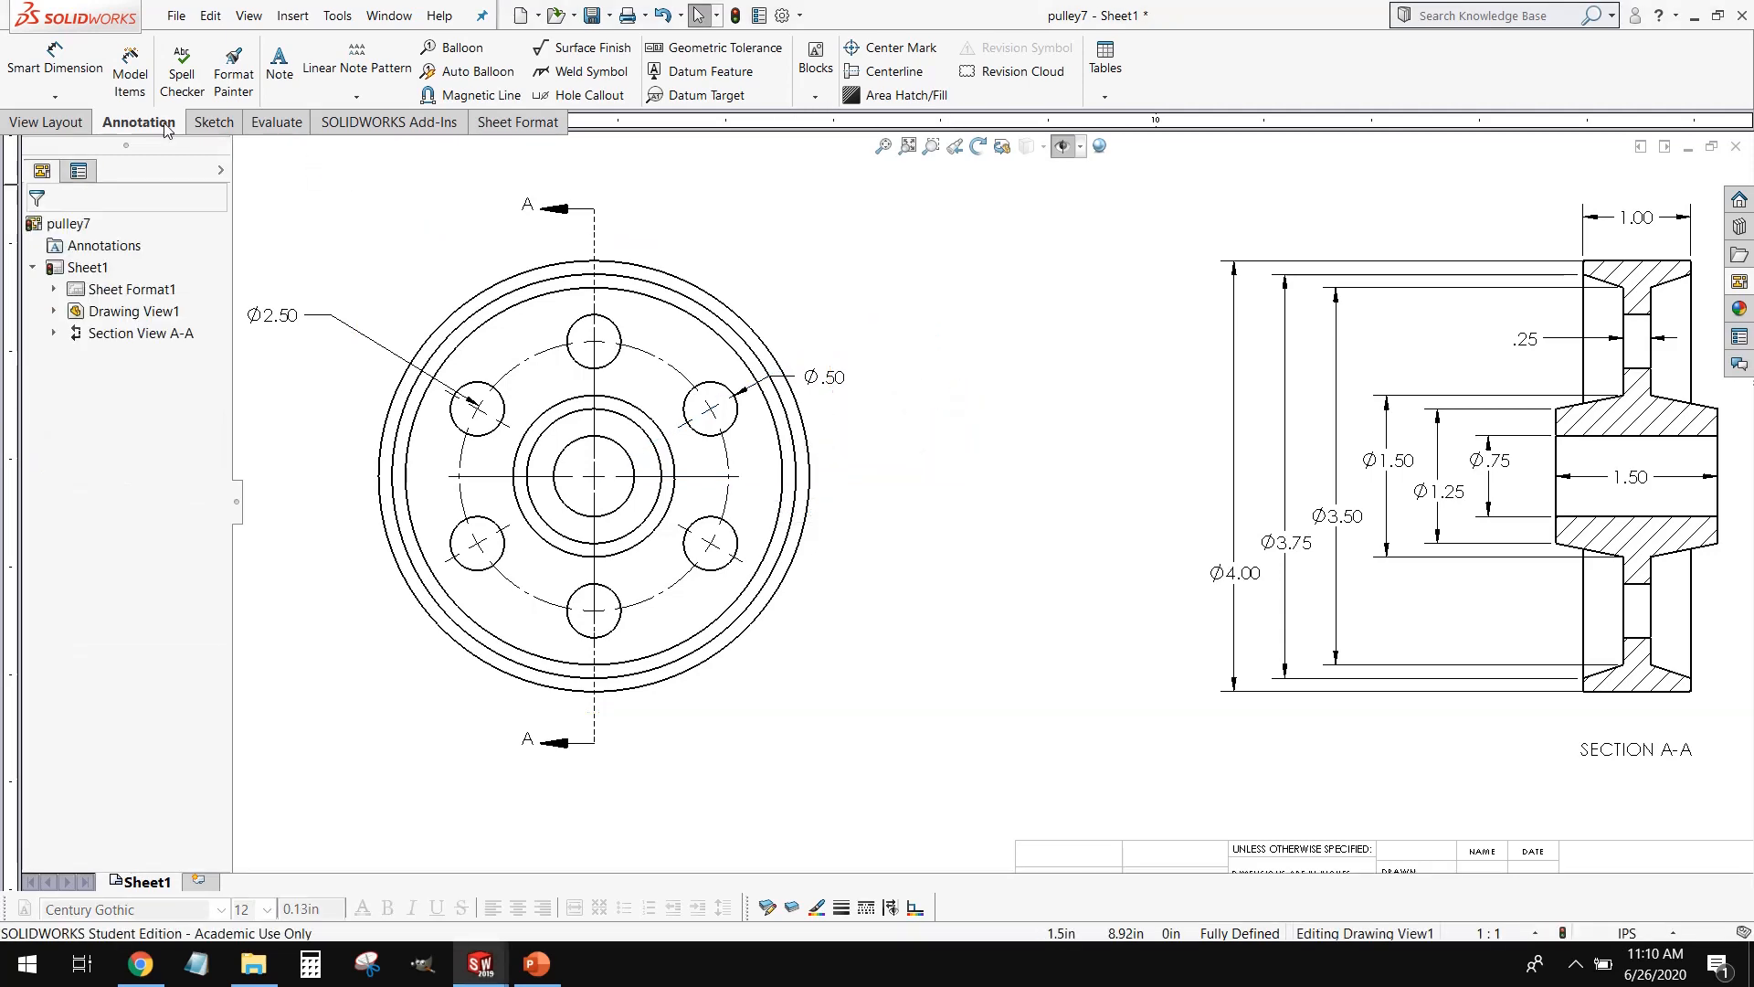
Step: Dimension the angle between the center marks of the two holes on the right side of the circular view
{"action": "left_click", "coordinate": [54, 57]}
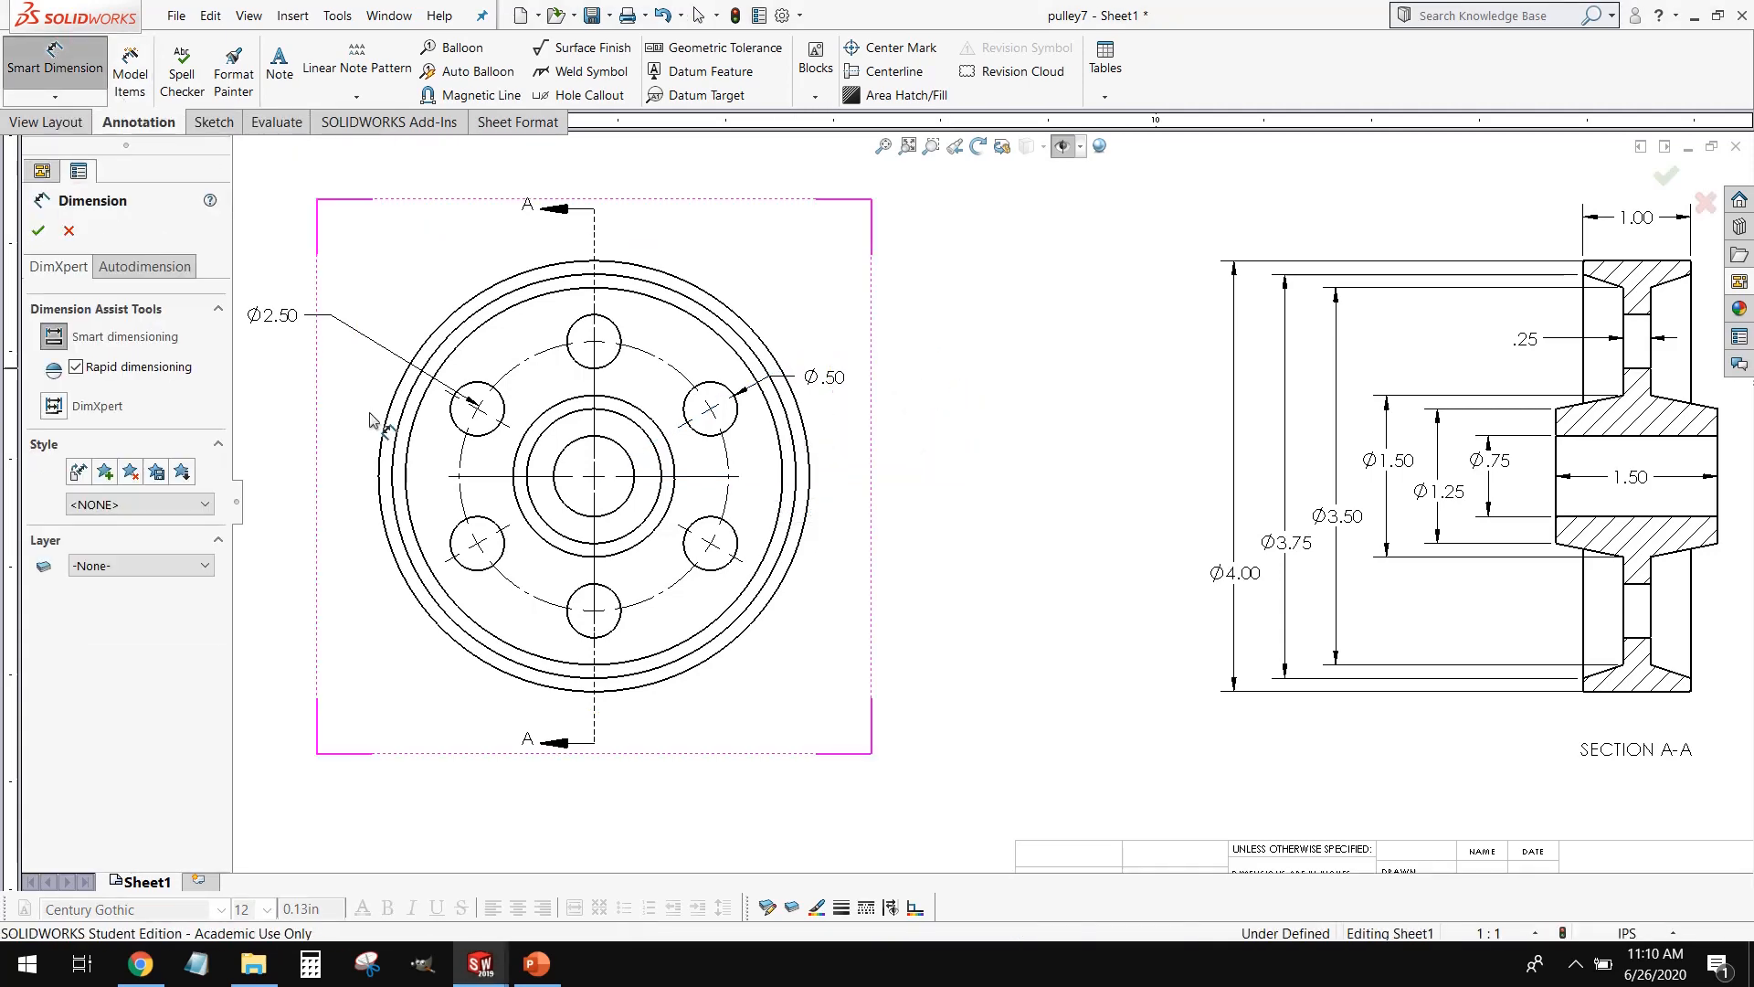
{"action": "scroll", "coordinate": [653, 427], "scroll_direction": "down", "scroll_amount": 3}
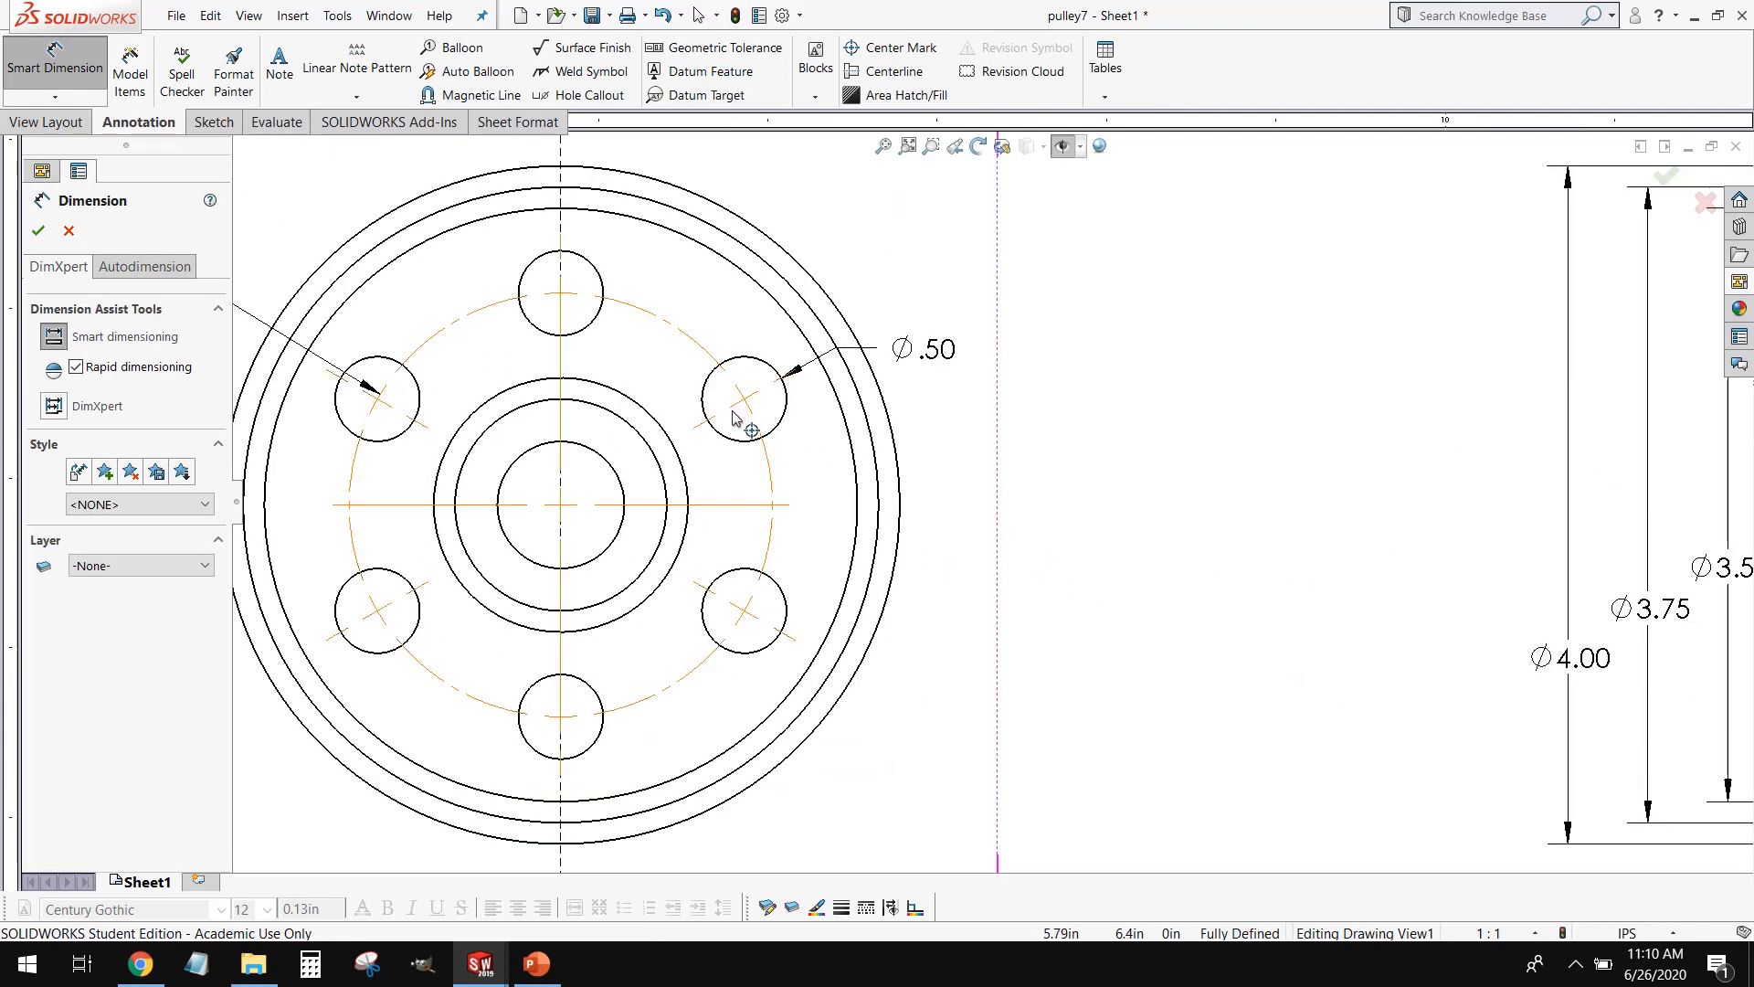
{"action": "left_click", "coordinate": [734, 611]}
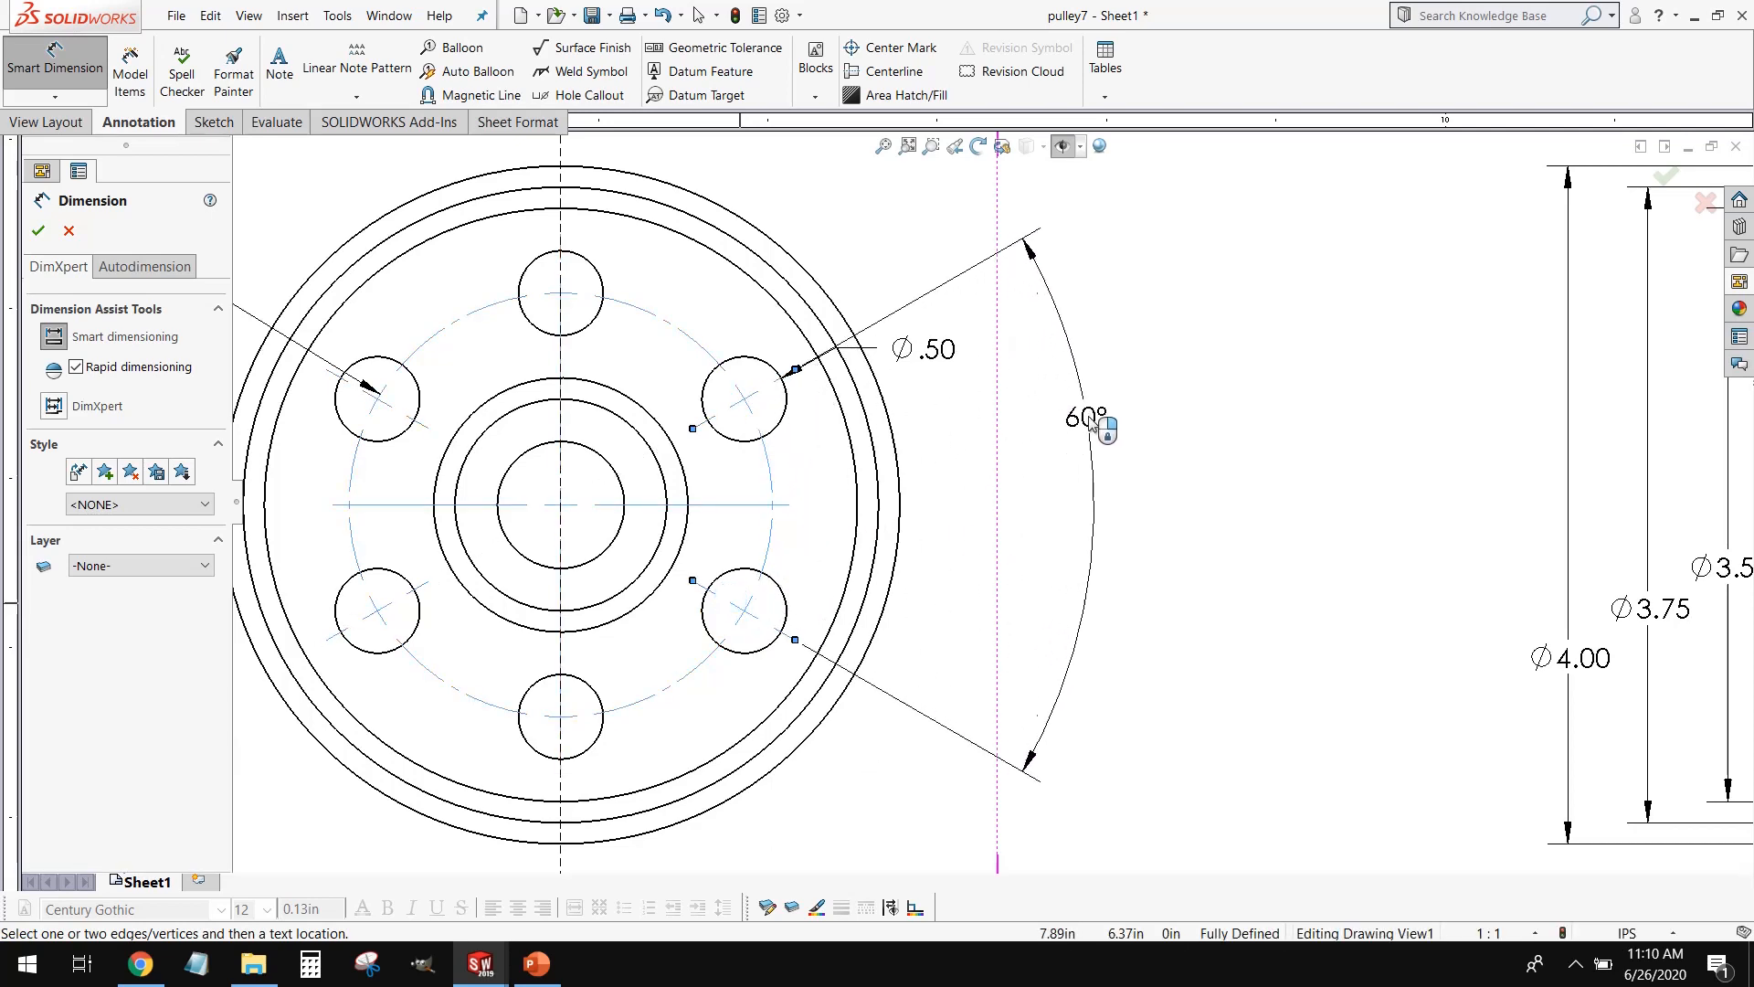
{"action": "left_click", "coordinate": [1083, 489]}
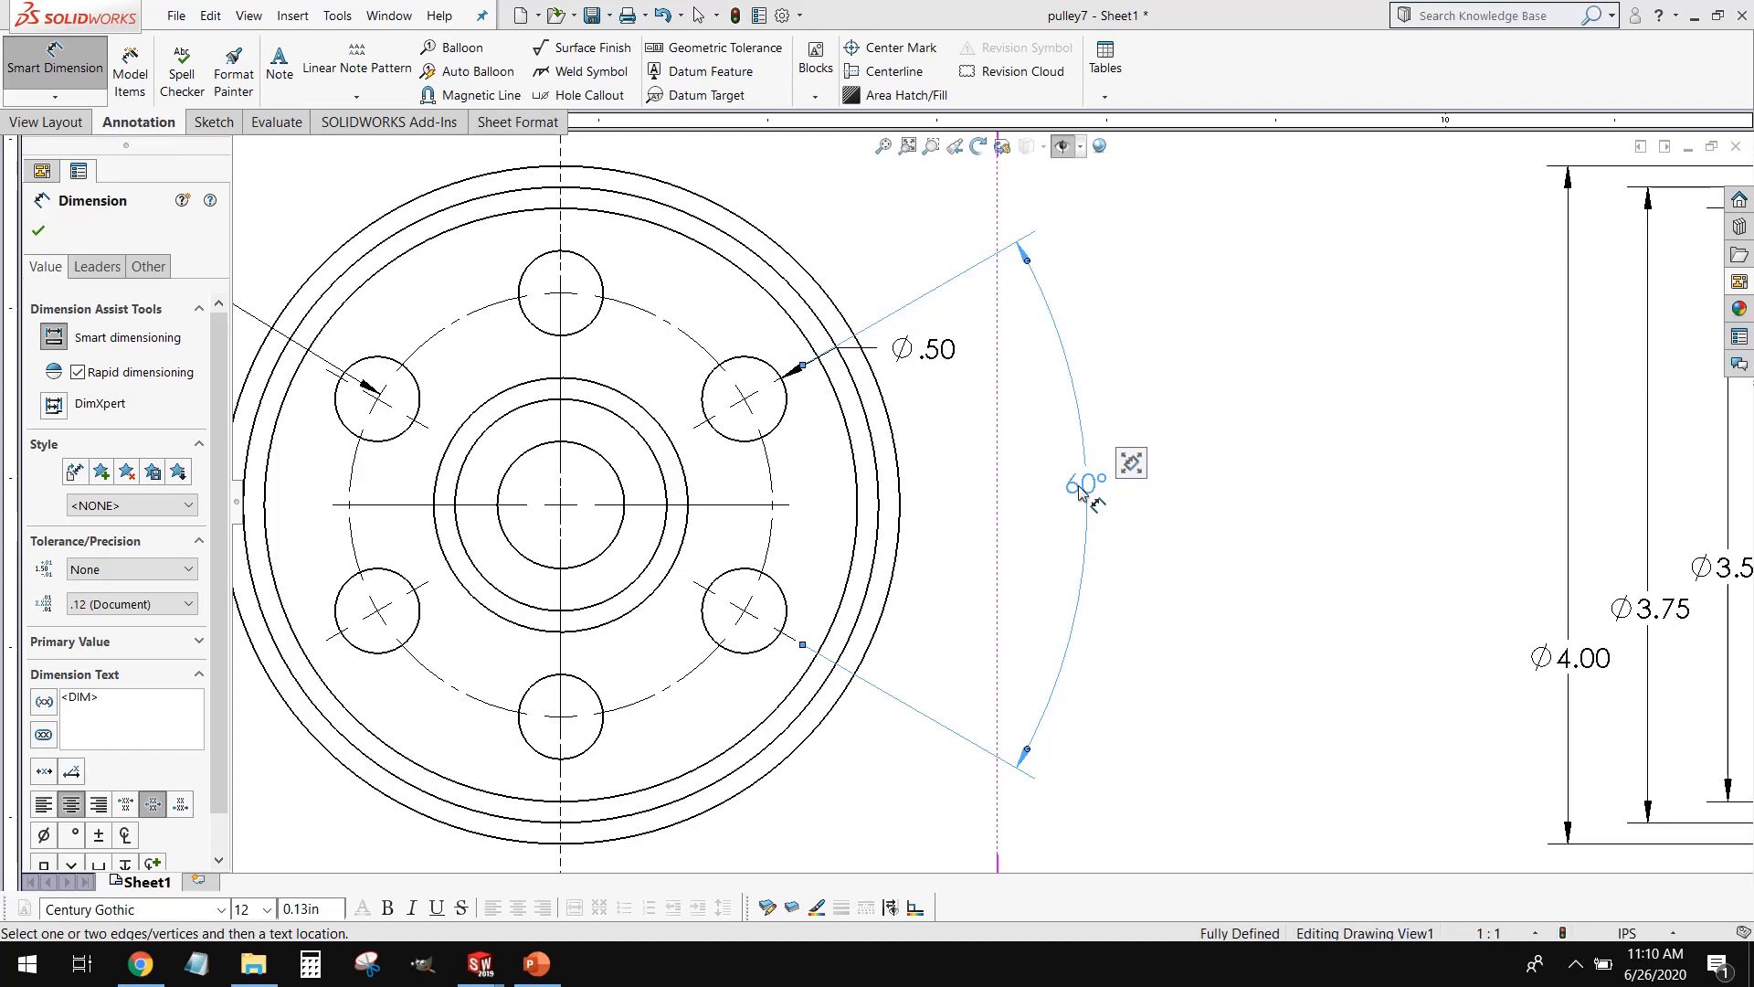
{"action": "left_click", "coordinate": [1079, 491]}
{"action": "scroll", "coordinate": [996, 503], "scroll_direction": "up", "scroll_amount": 3}
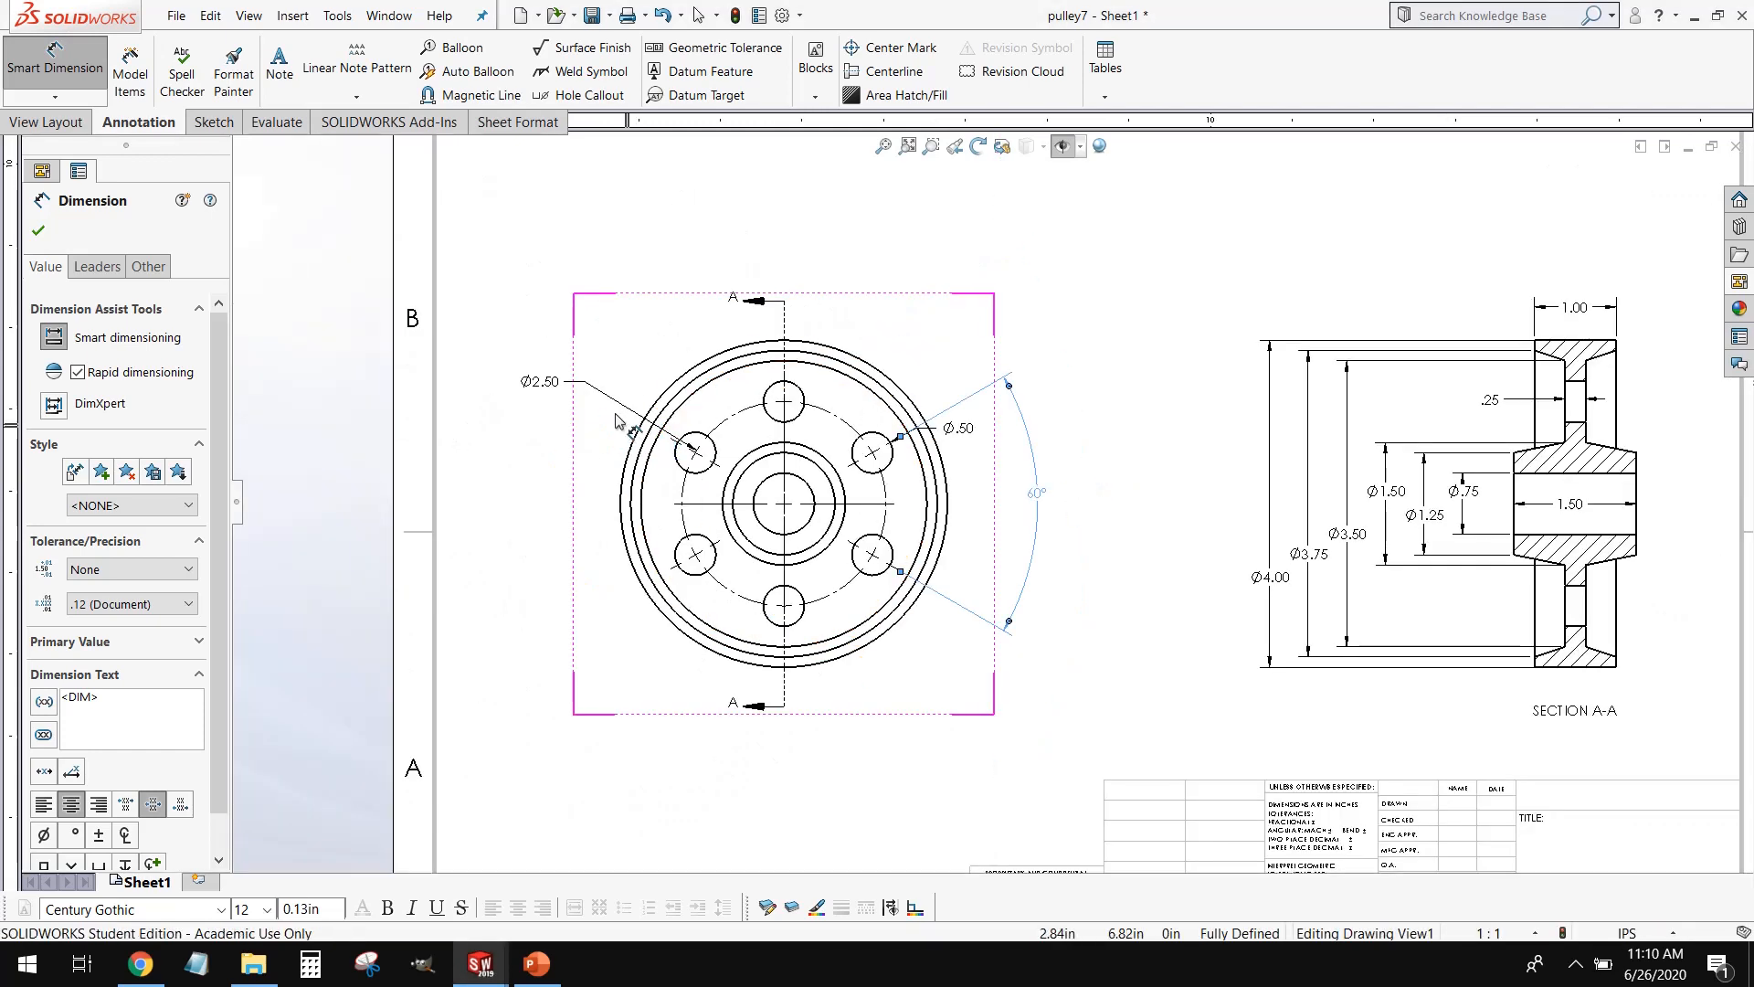
{"action": "key", "text": "Escape"}
Step: Move the bolt circle diameter text above the circular view's upper left and the hole diameter text above its upper right
{"action": "left_click_drag", "start_coordinate": [549, 387], "coordinate": [665, 342]}
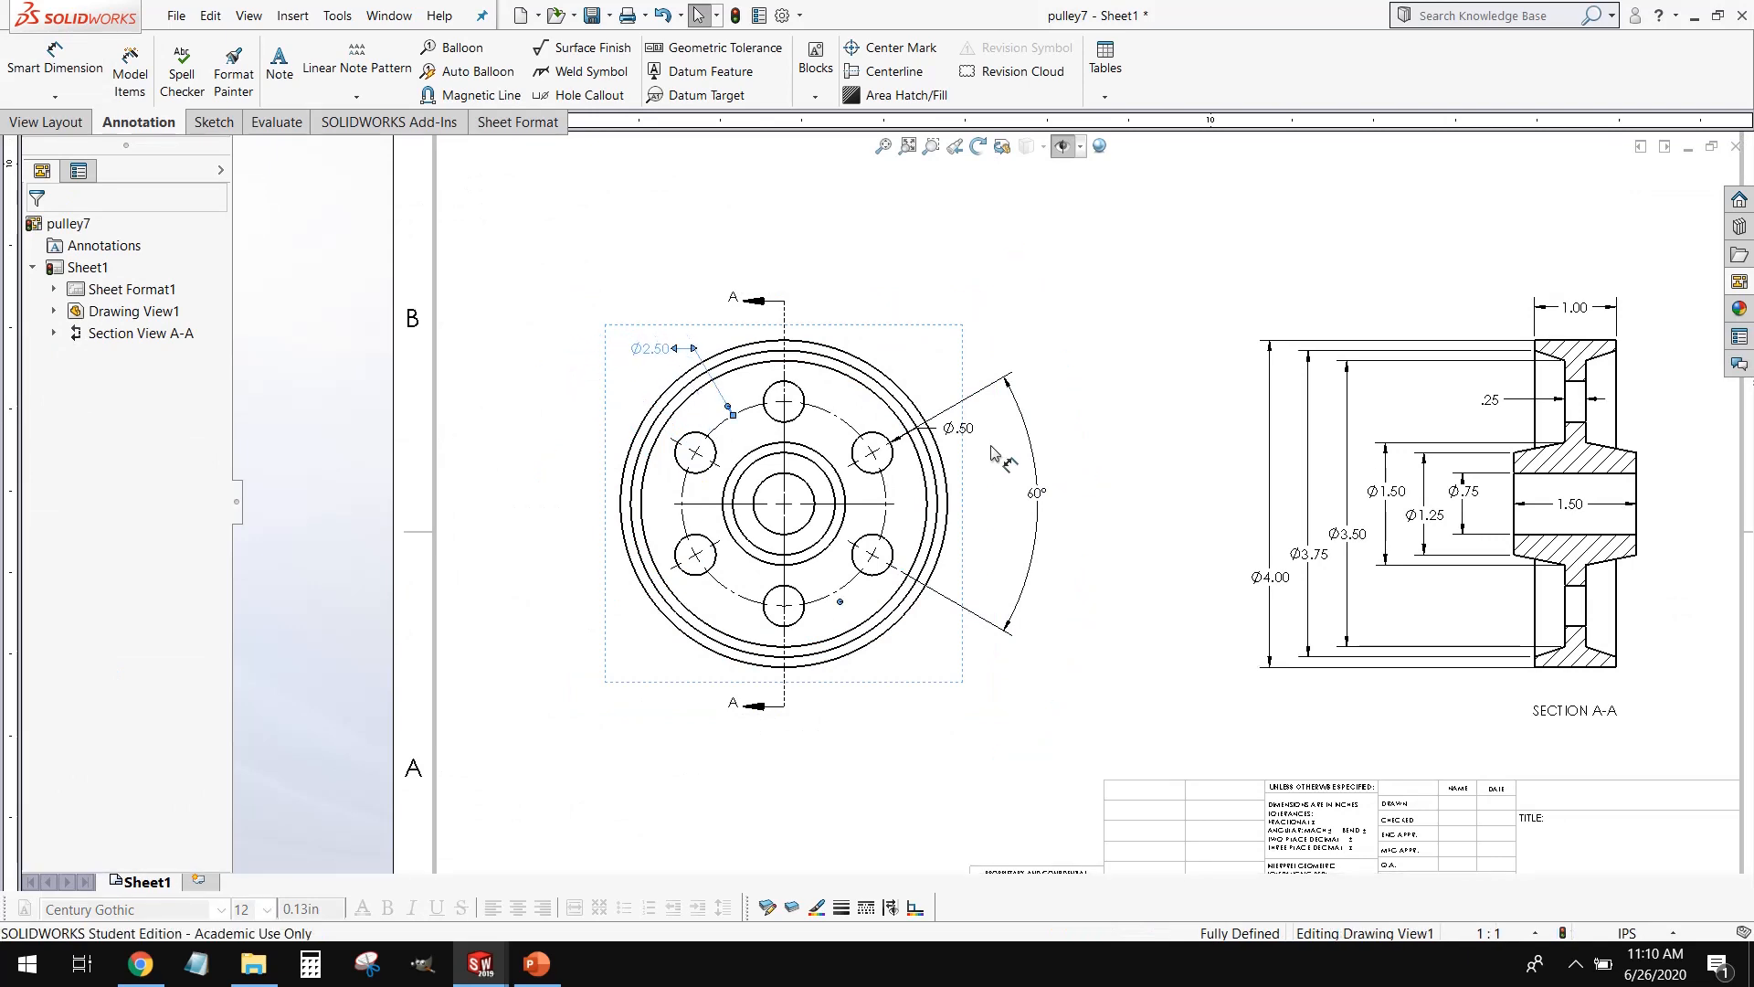
{"action": "left_click_drag", "start_coordinate": [958, 430], "coordinate": [961, 357]}
{"action": "left_click", "coordinate": [1010, 327]}
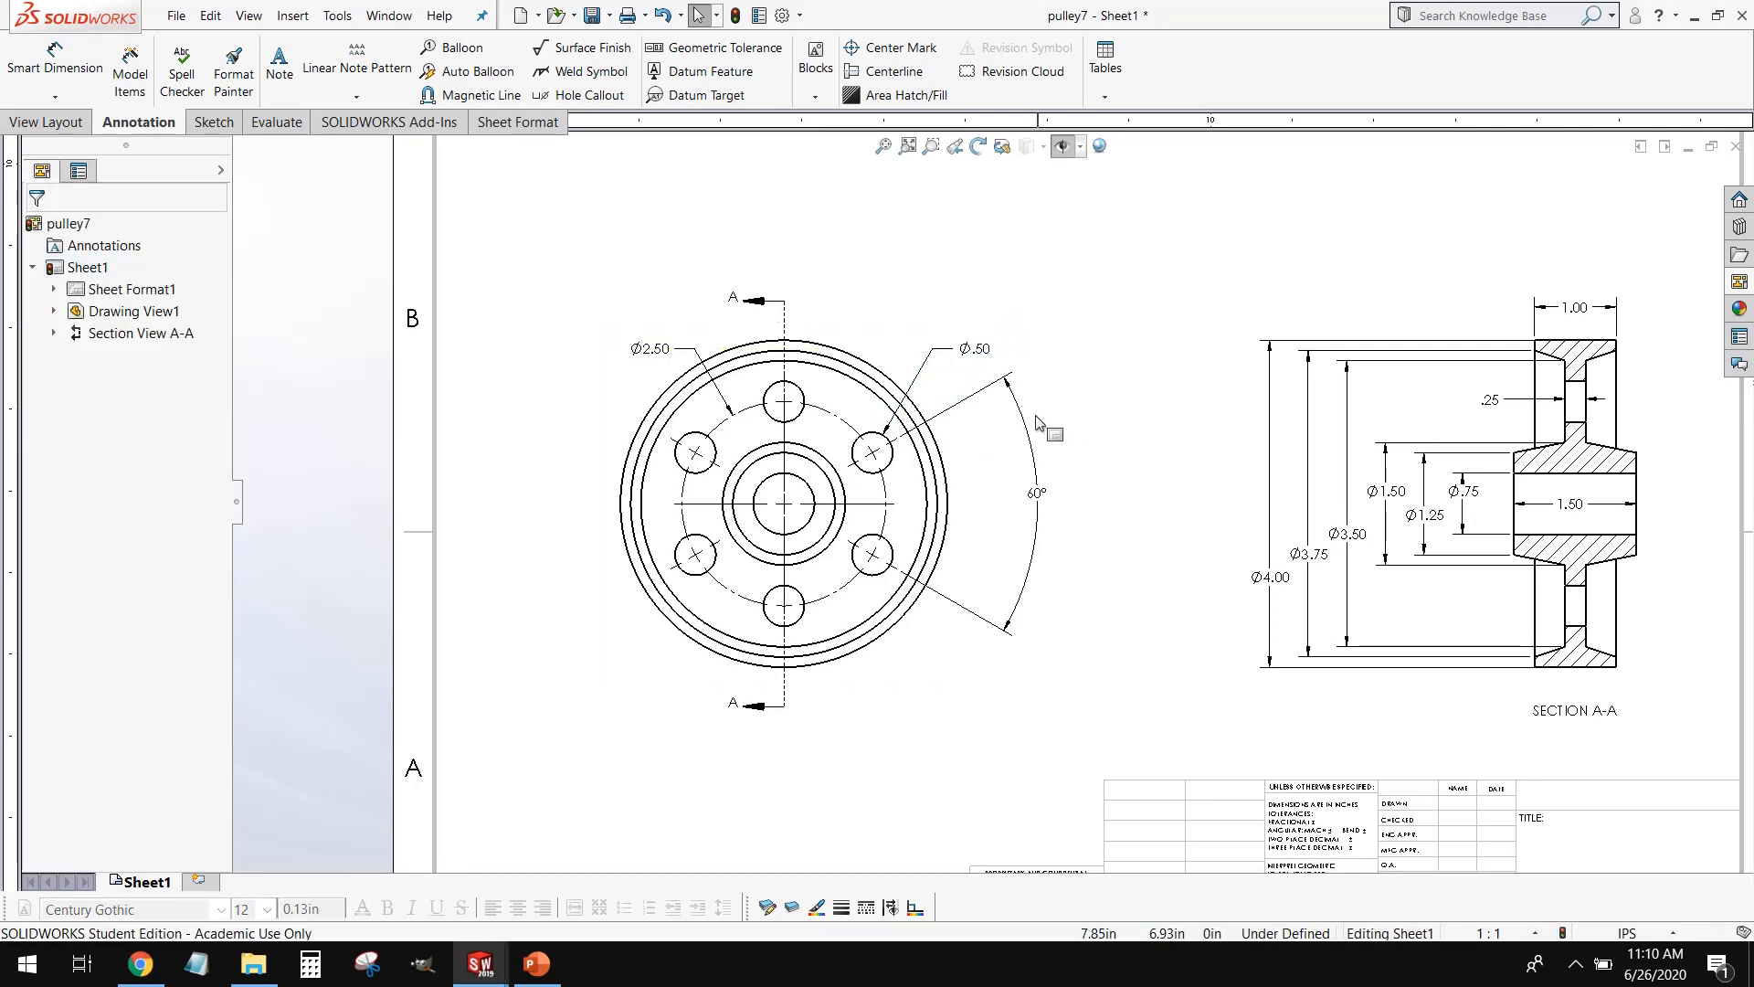
Step: Add the prefix "6x" to the small hole diameter dimension and raise its text slightly above the circular view's upper right
{"action": "scroll", "coordinate": [1038, 422], "scroll_direction": "down", "scroll_amount": 3}
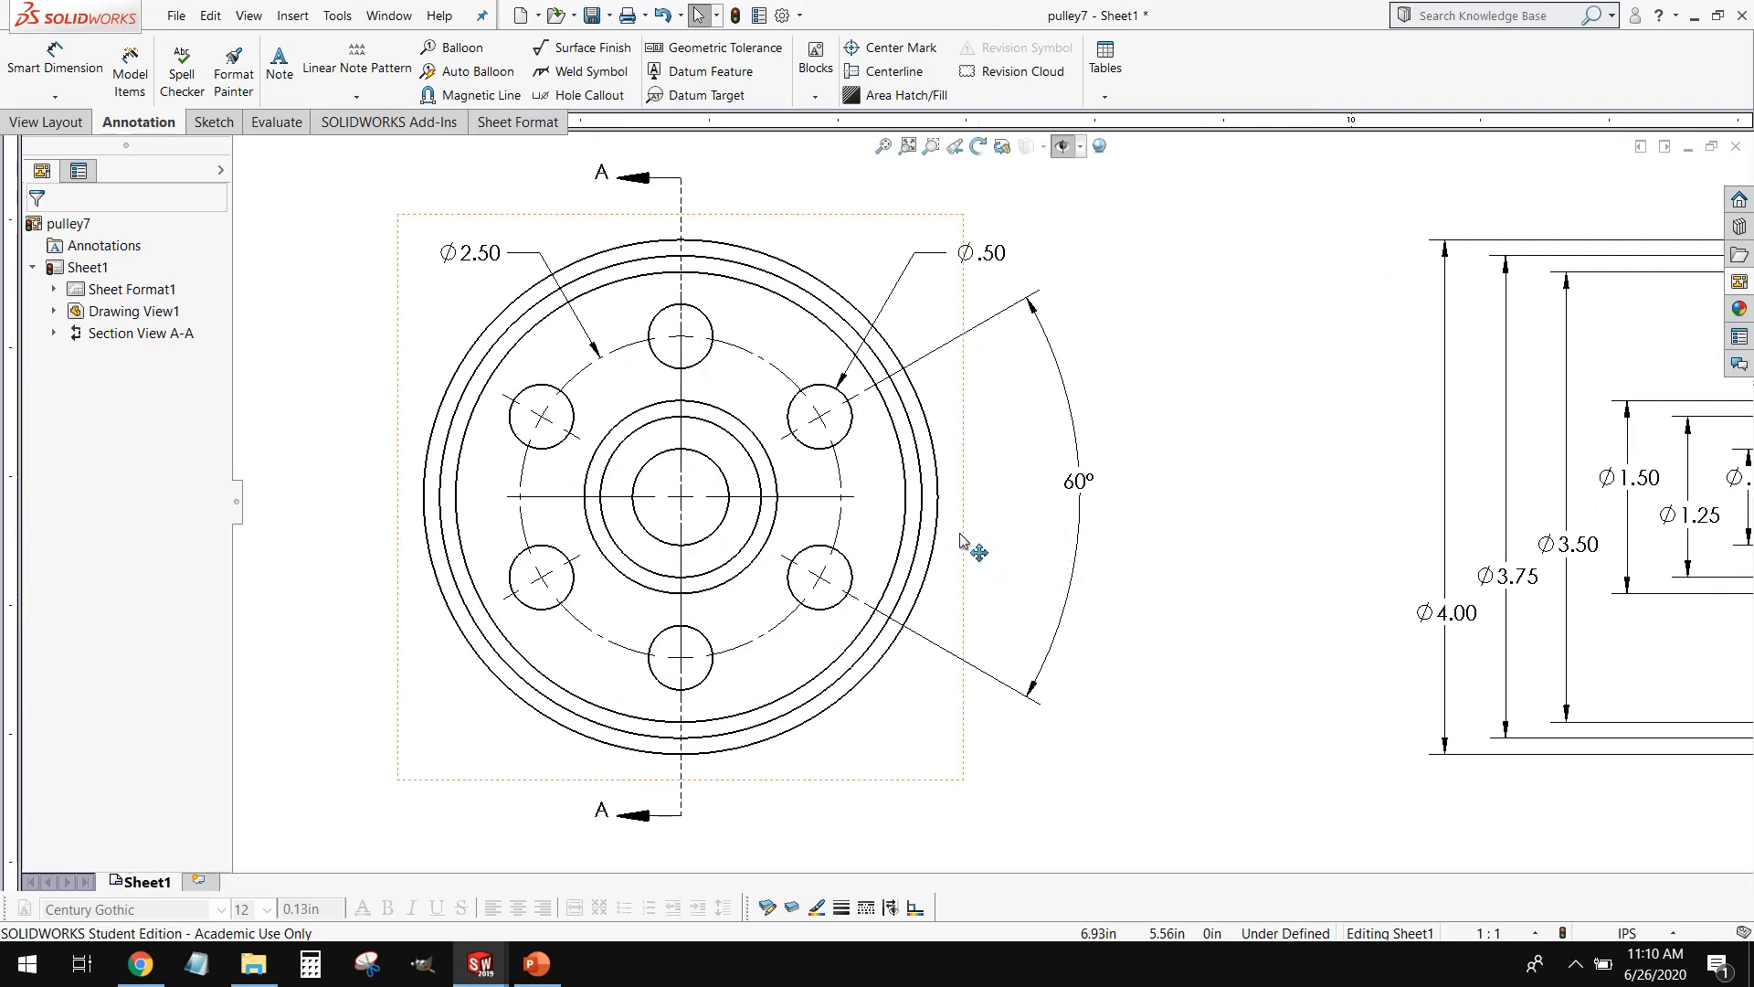
{"action": "left_click", "coordinate": [977, 261]}
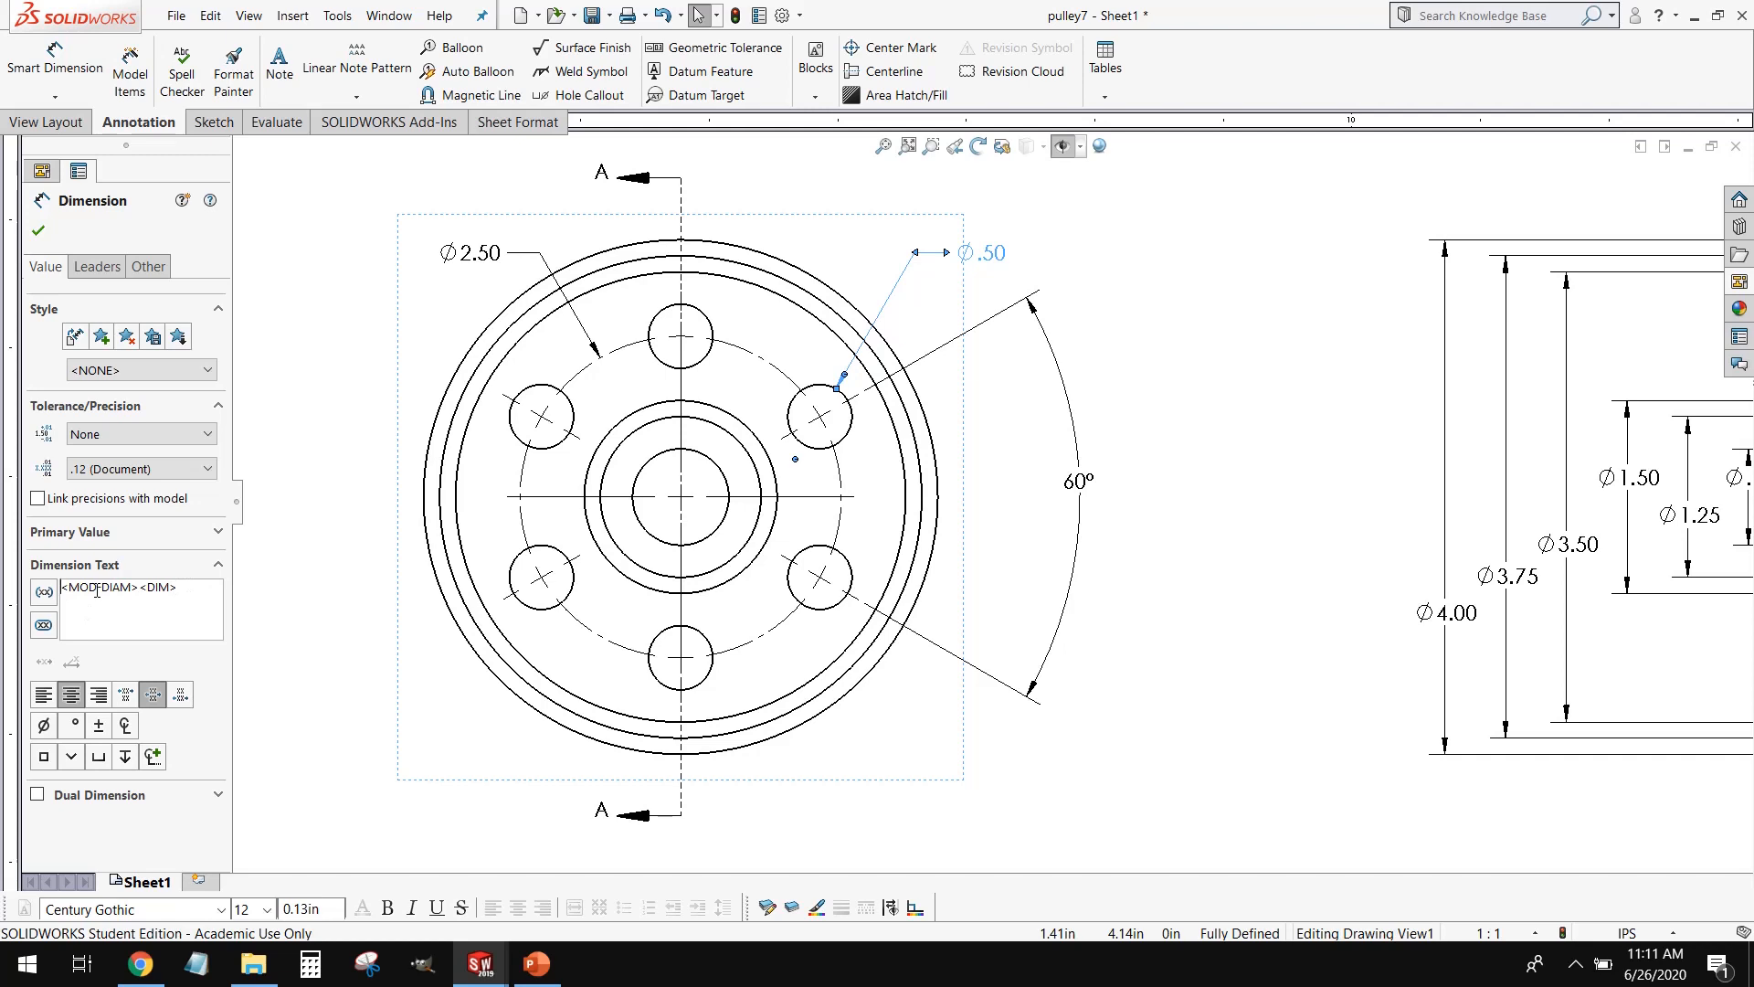
{"action": "type", "text": "6x"}
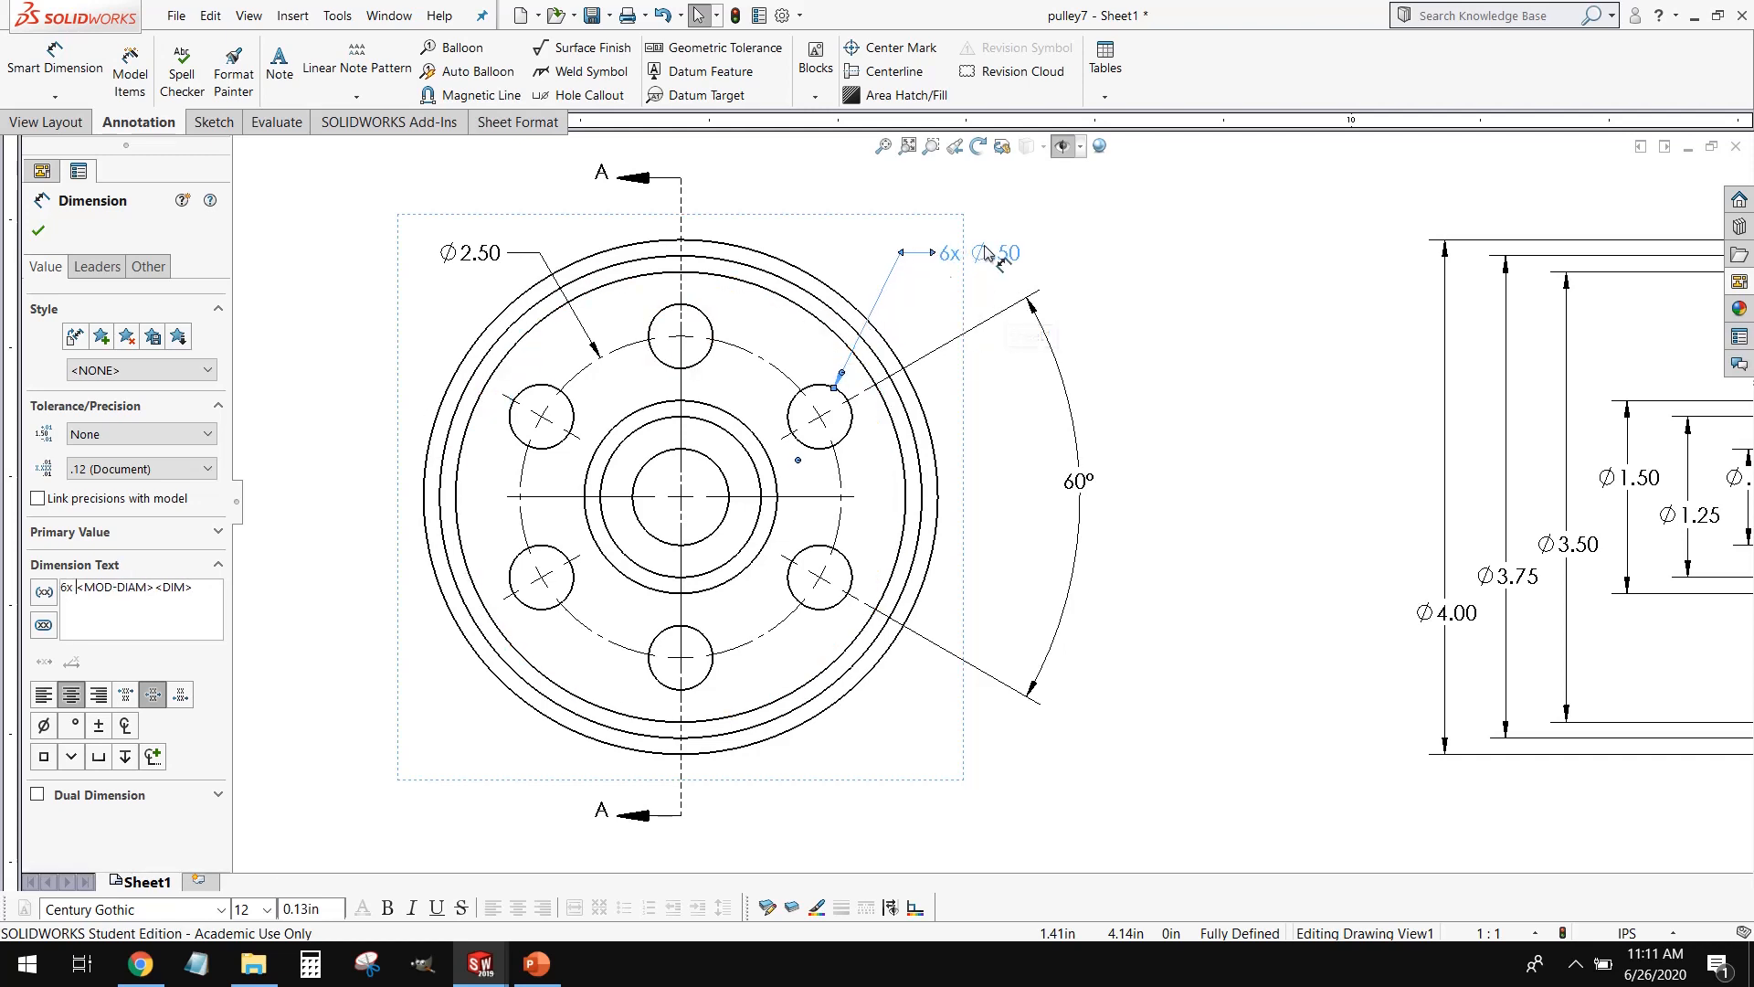
{"action": "left_click", "coordinate": [1160, 299]}
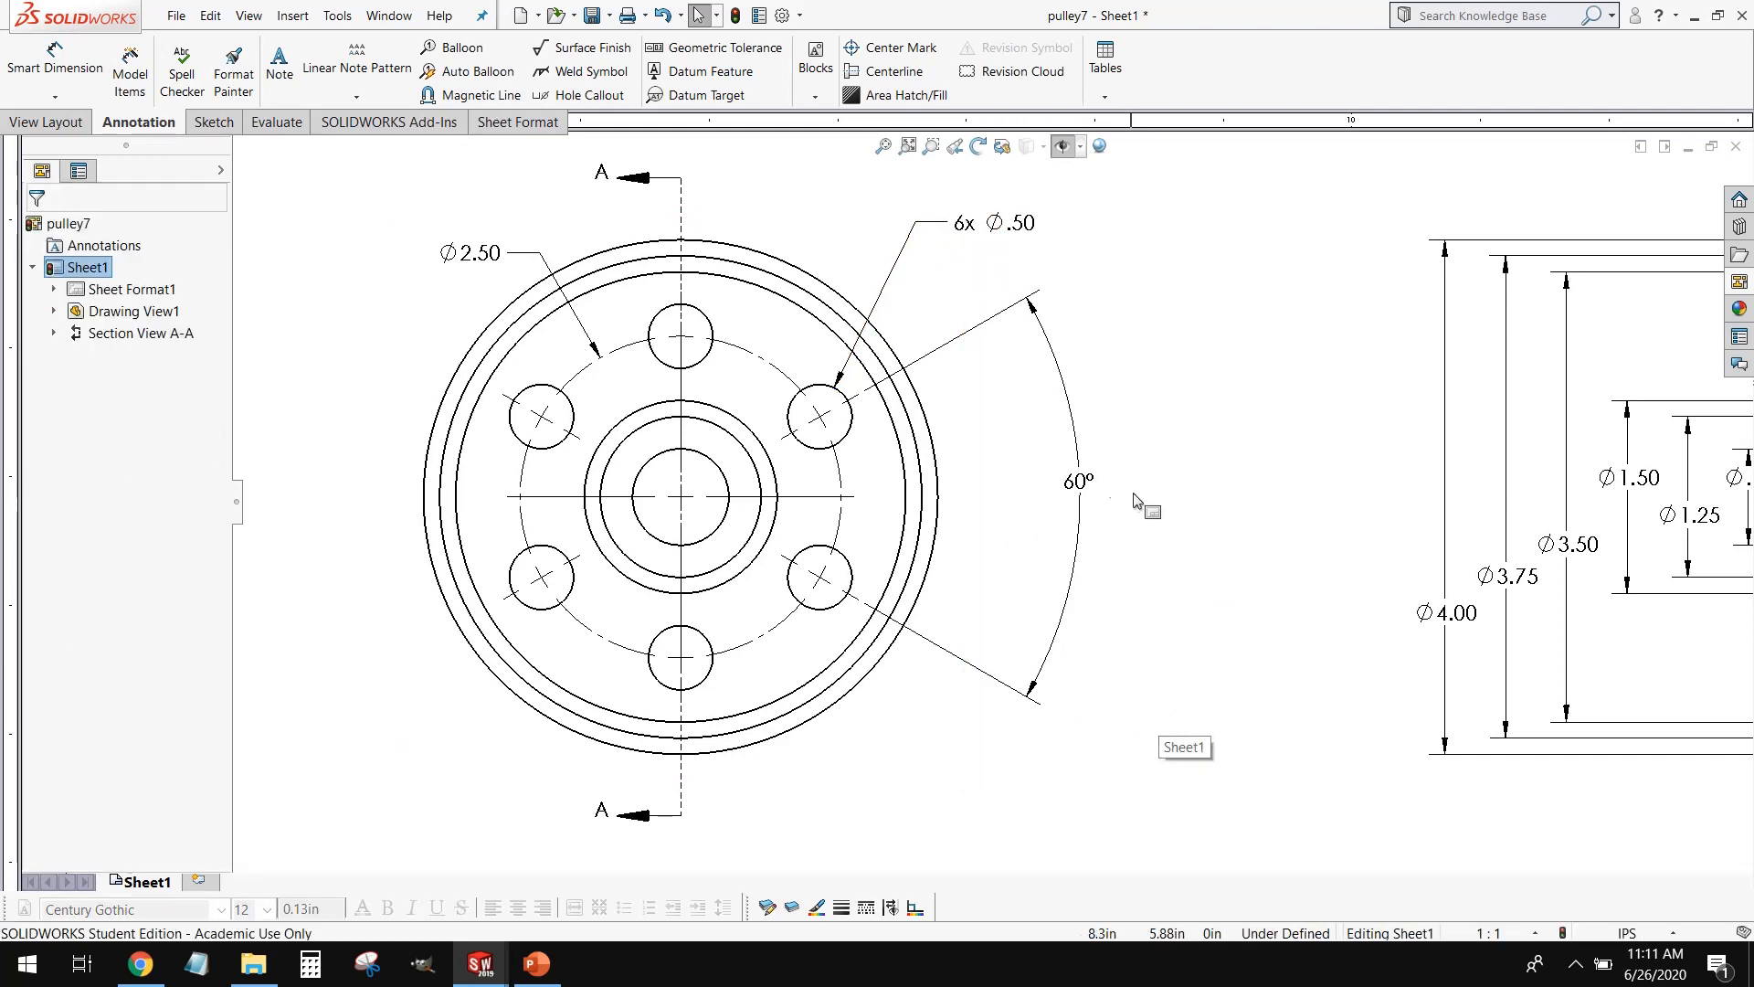
Step: Append "EQ. SP." to the angle dimension between the holes in the circular view
{"action": "left_click", "coordinate": [1078, 484]}
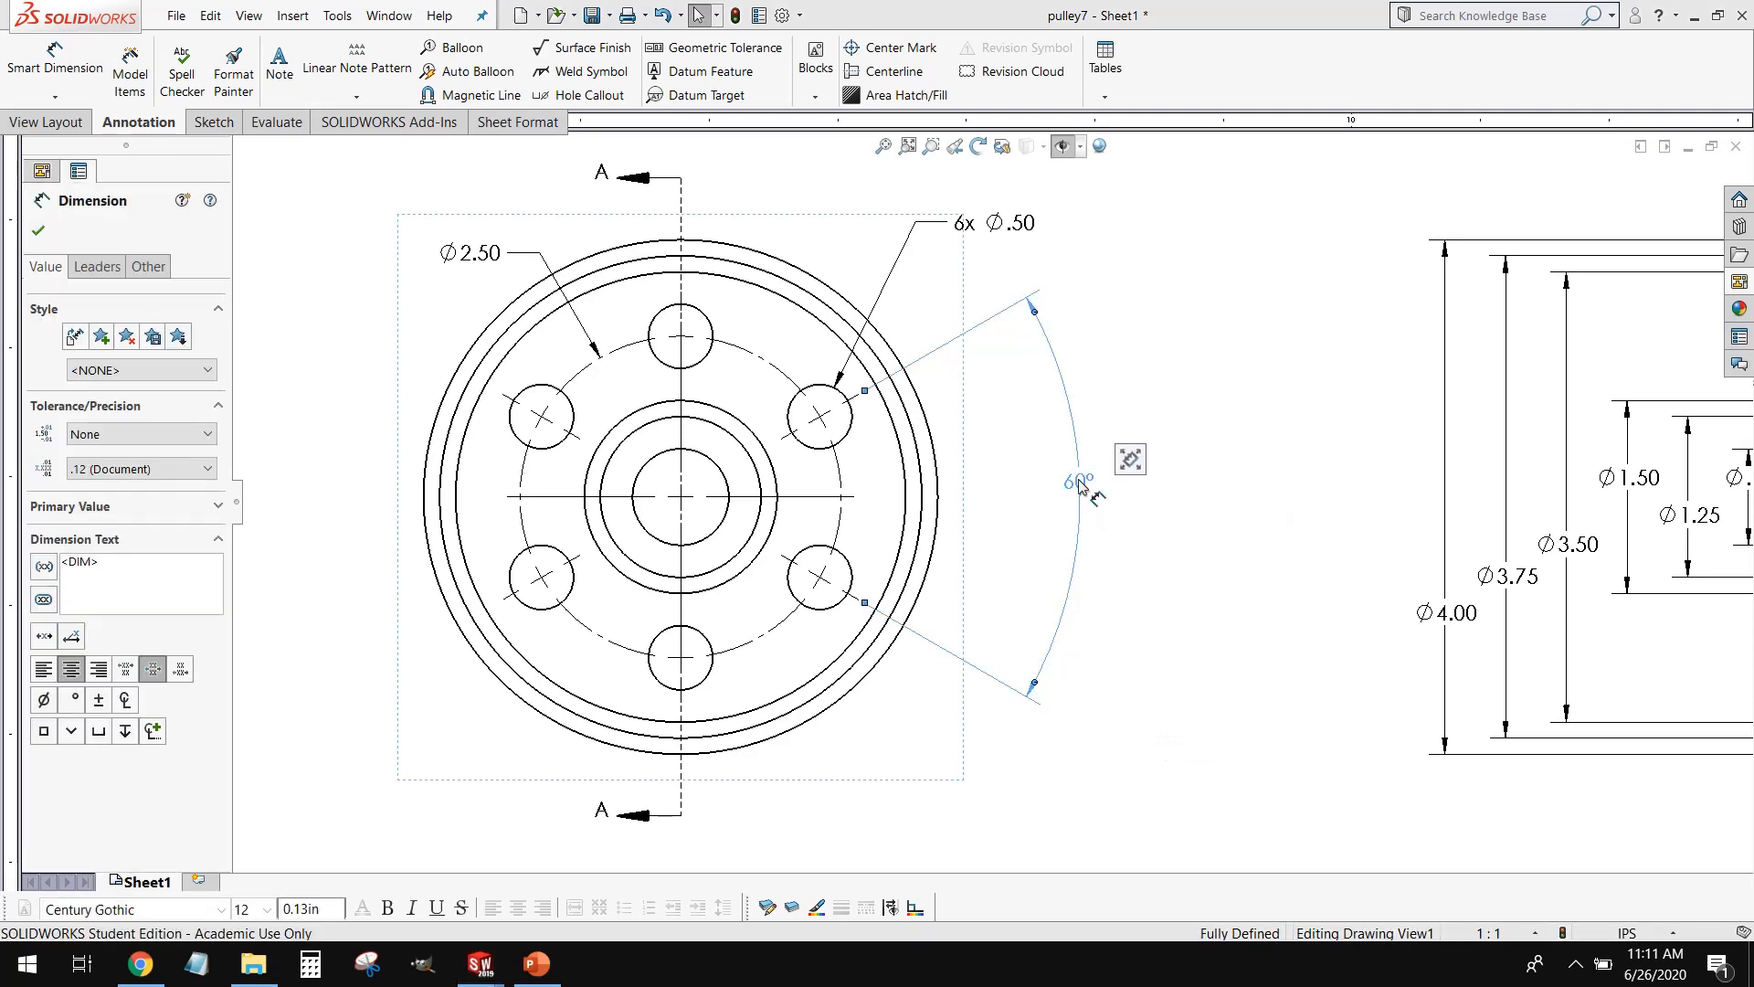
{"action": "left_click", "coordinate": [129, 602]}
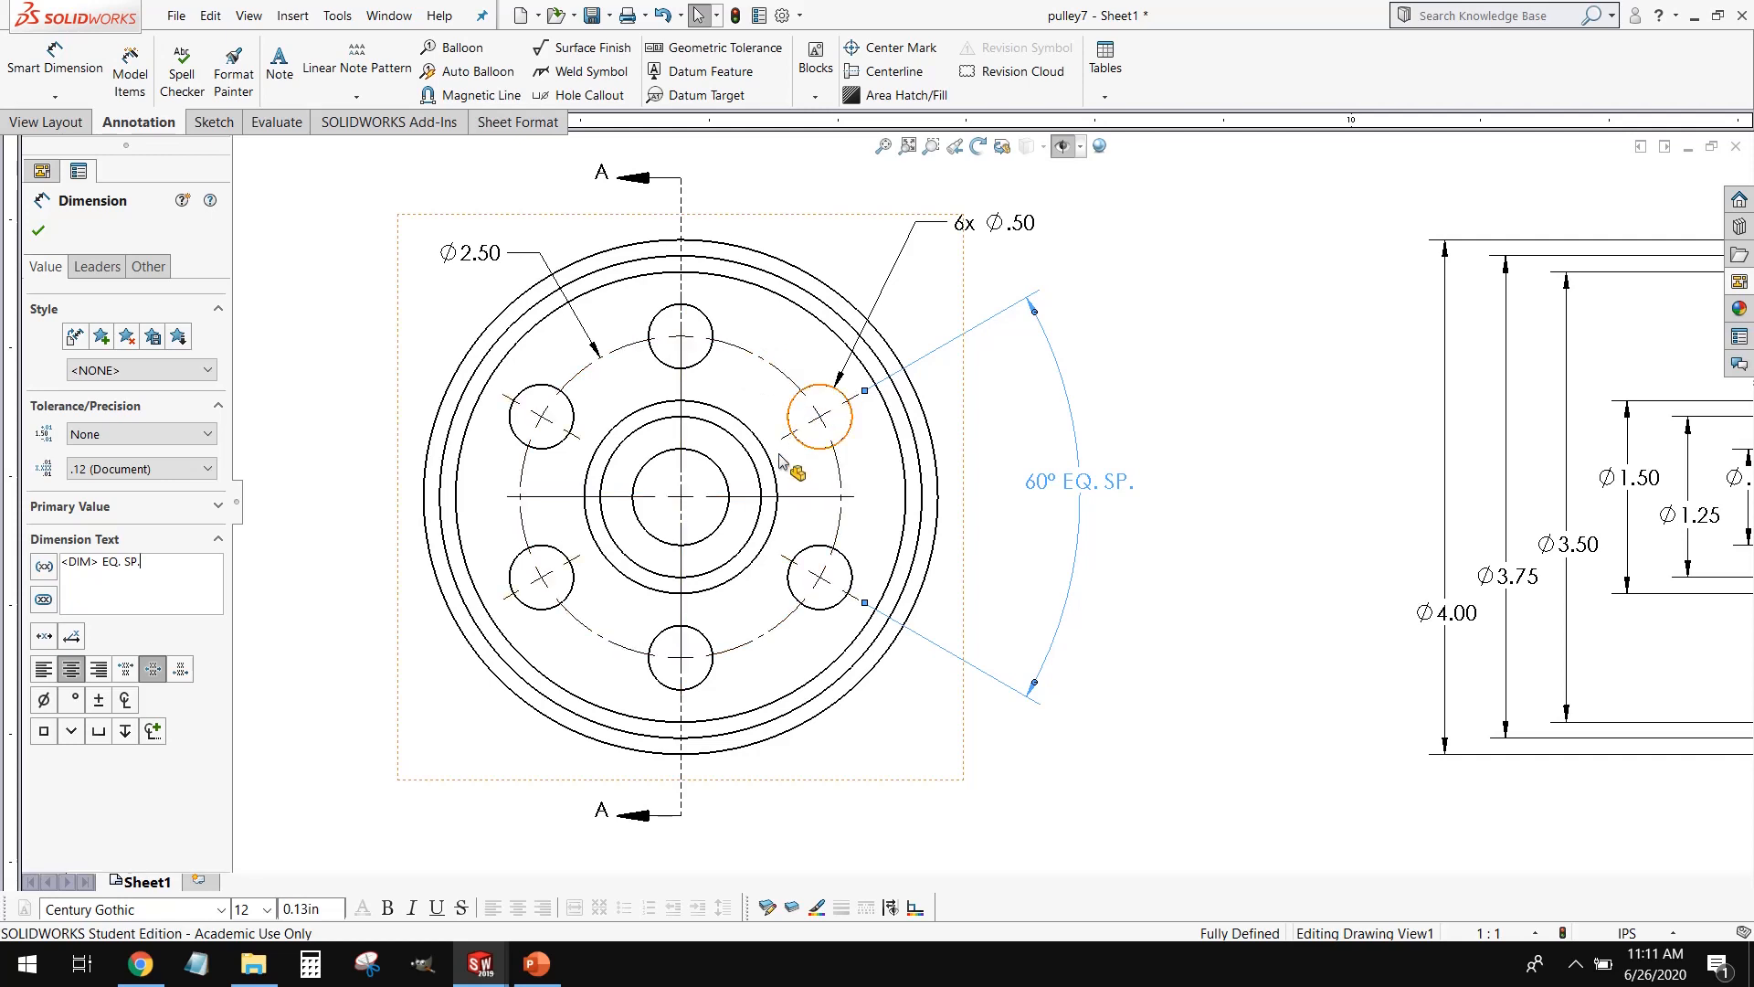
{"action": "left_click", "coordinate": [1218, 609]}
Step: Check the sheet layout and title block, and switch to editing the sheet format
{"action": "key", "text": "f"}
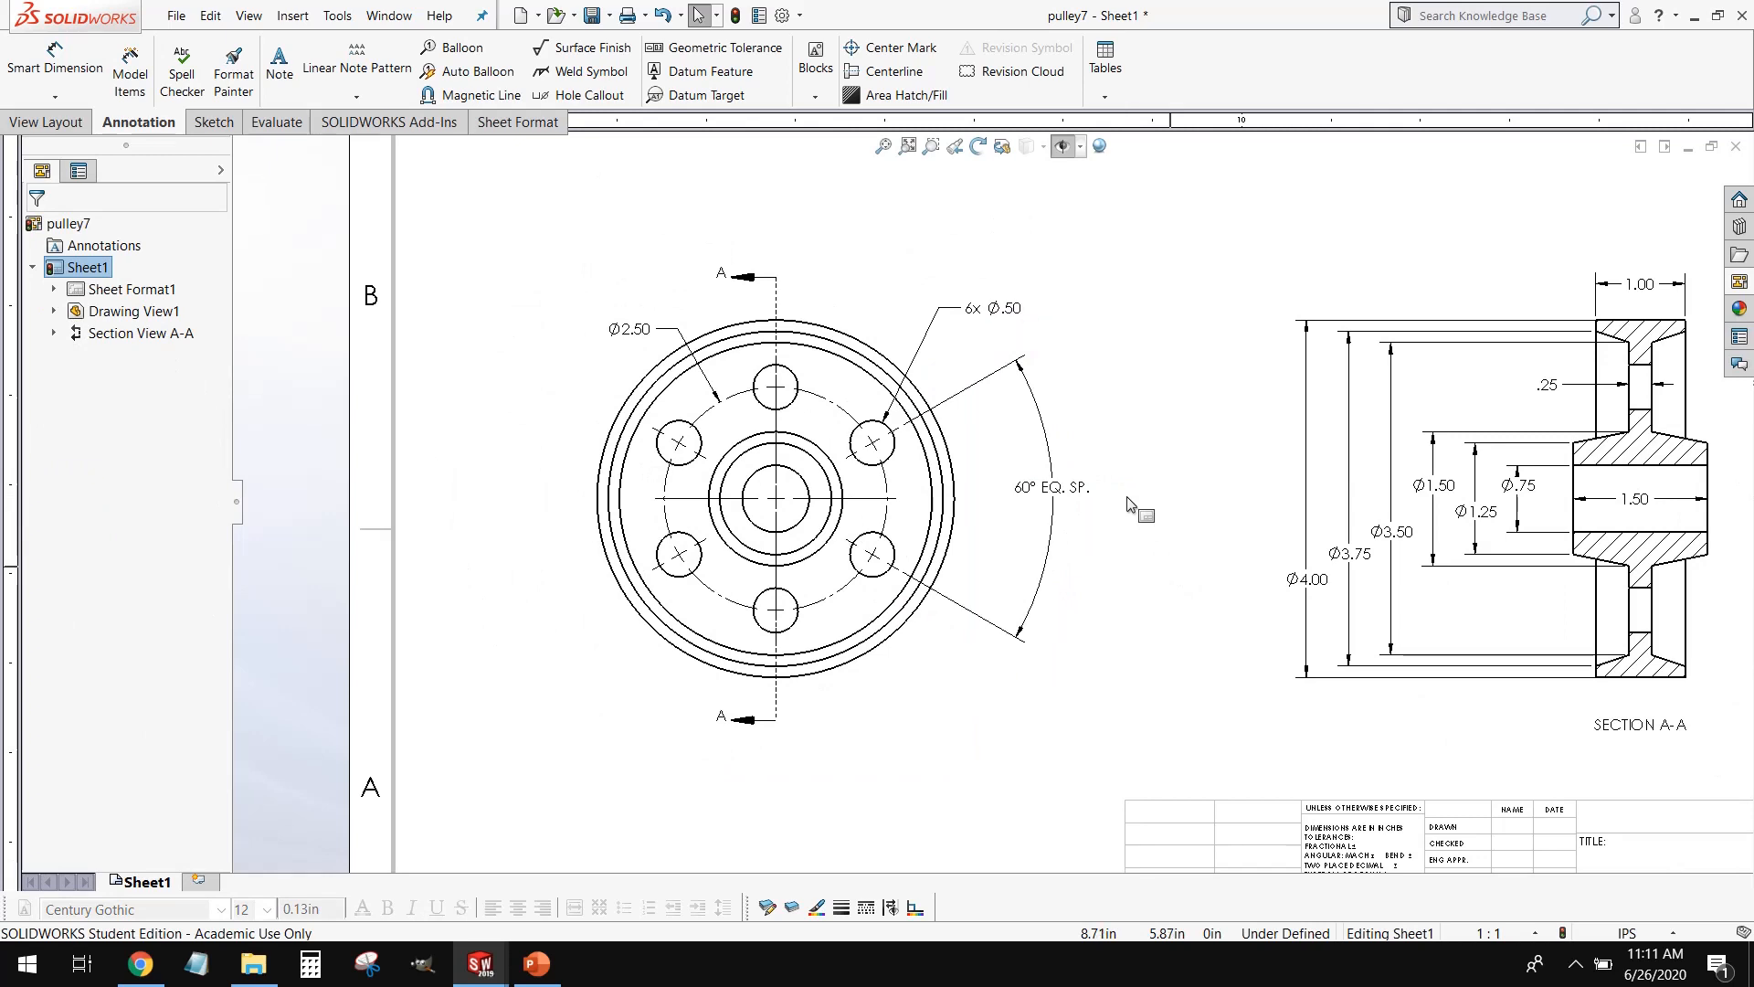
{"action": "key", "text": "f"}
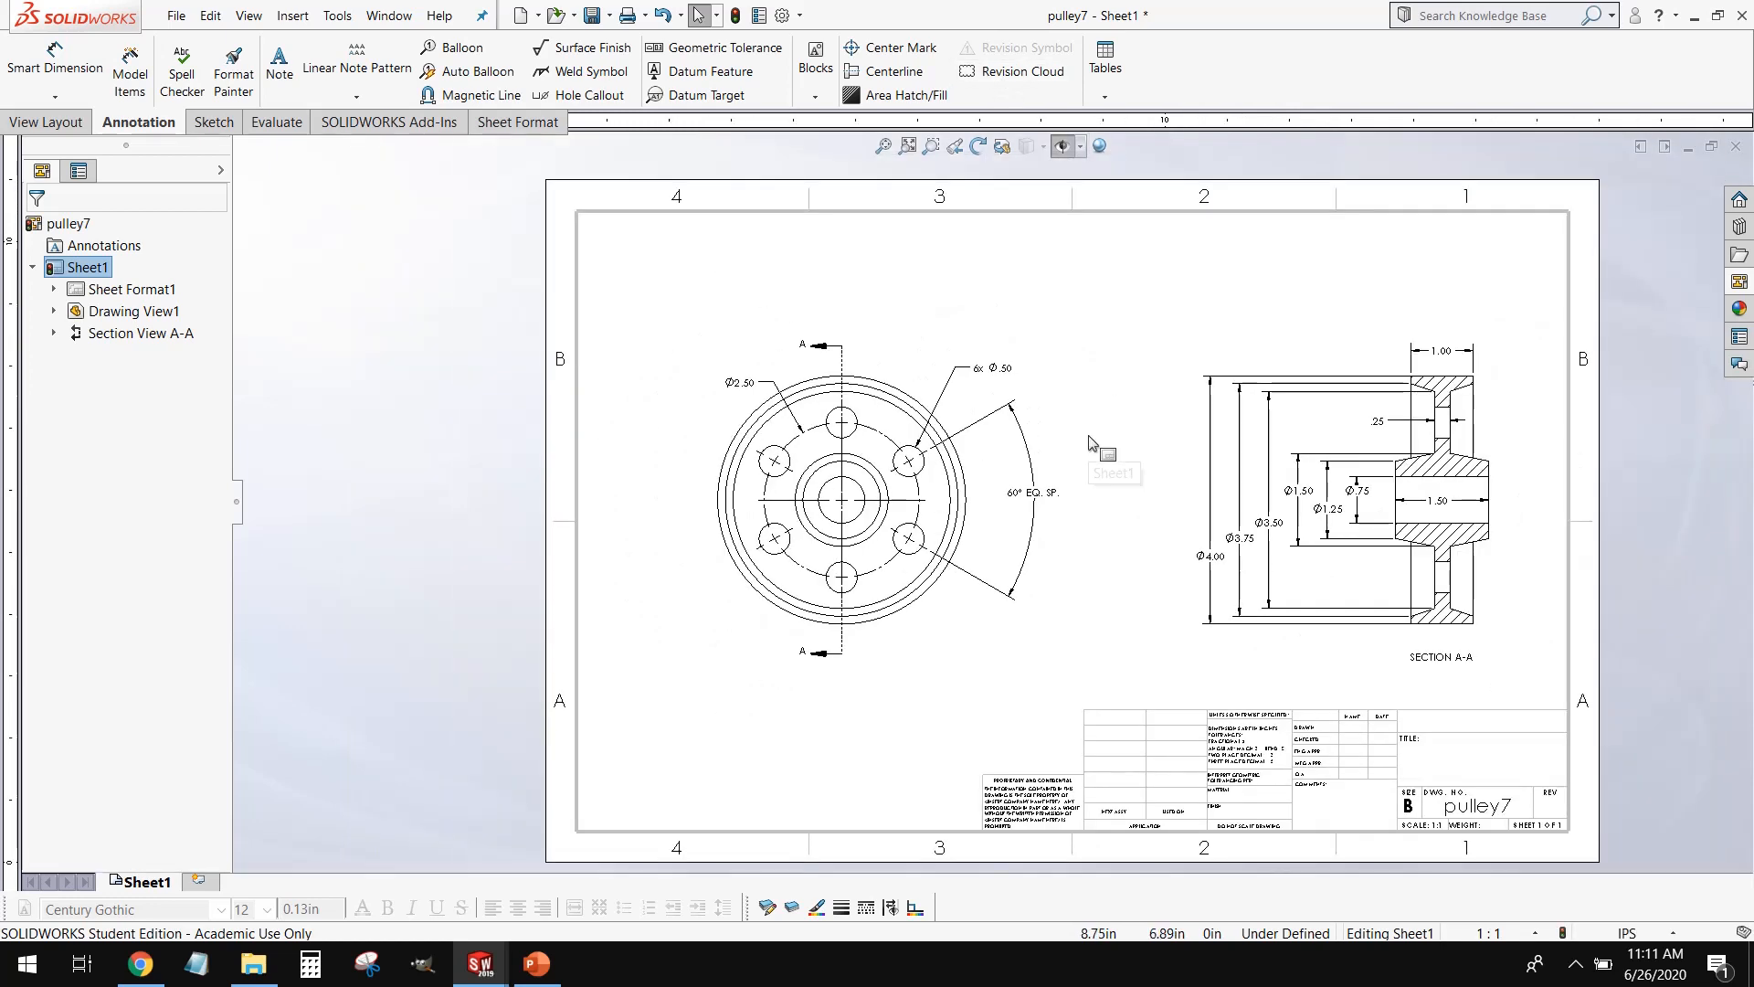
{"action": "scroll", "coordinate": [1442, 523], "scroll_direction": "down", "scroll_amount": 1}
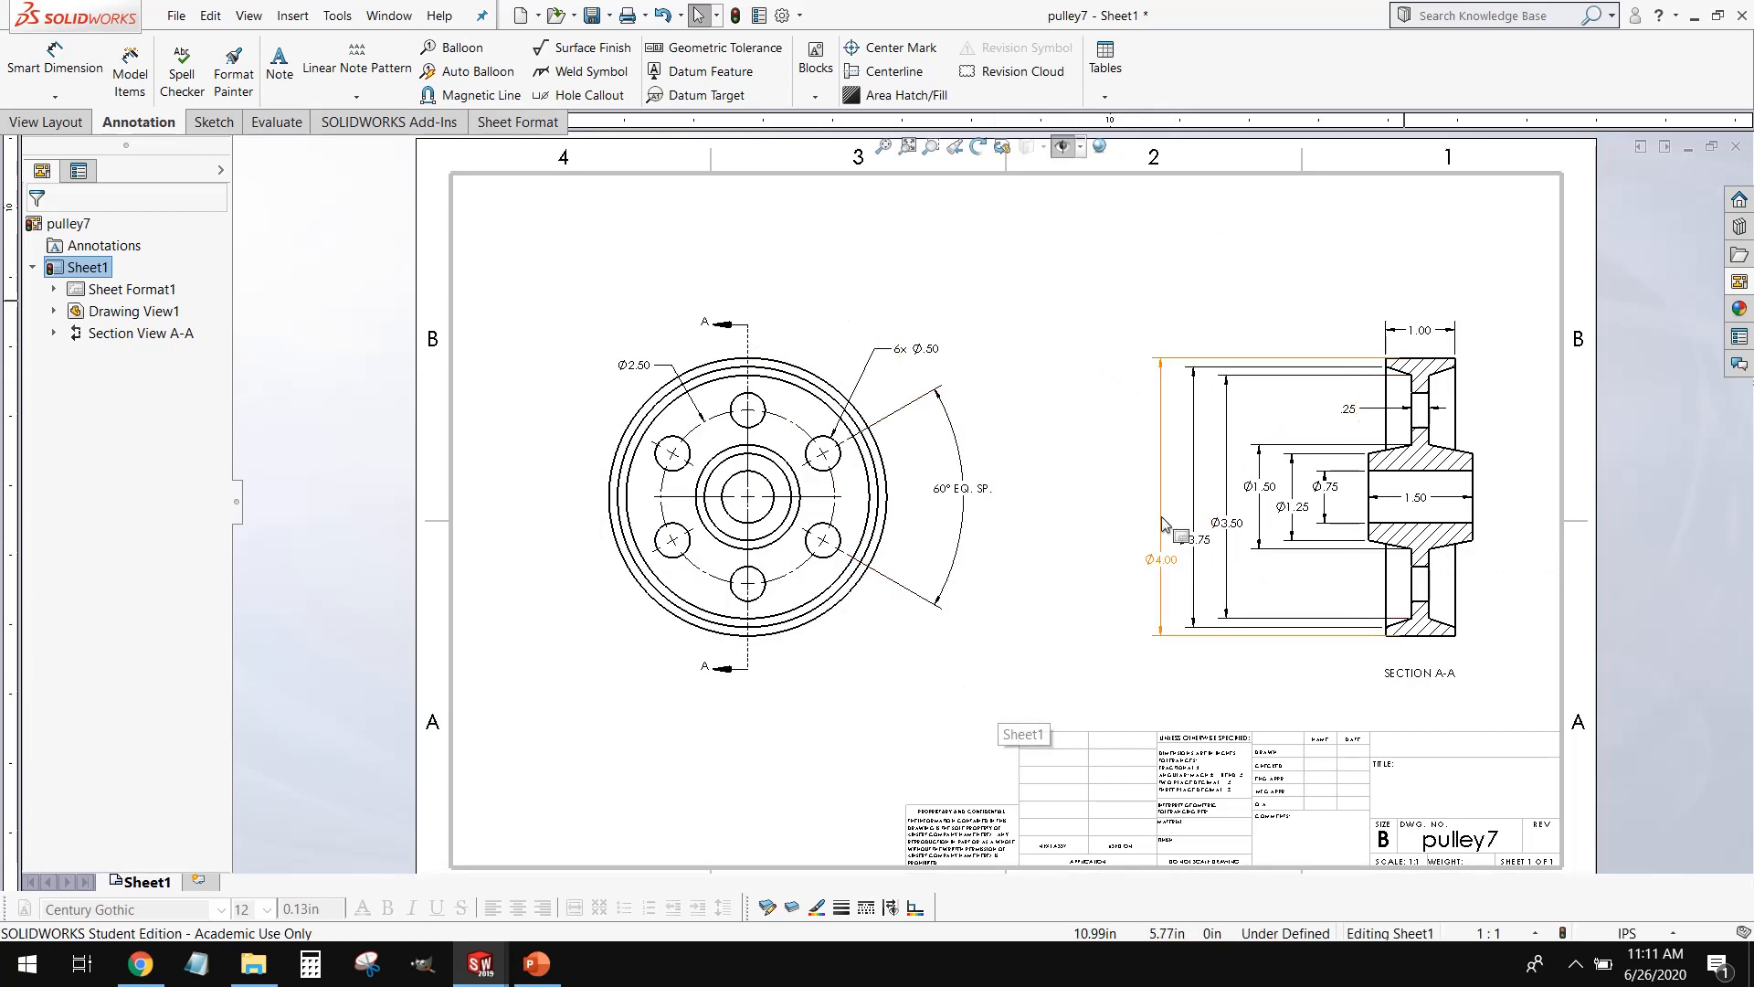
{"action": "scroll", "coordinate": [1438, 762], "scroll_direction": "down", "scroll_amount": 2}
{"action": "scroll", "coordinate": [1440, 763], "scroll_direction": "down", "scroll_amount": 4}
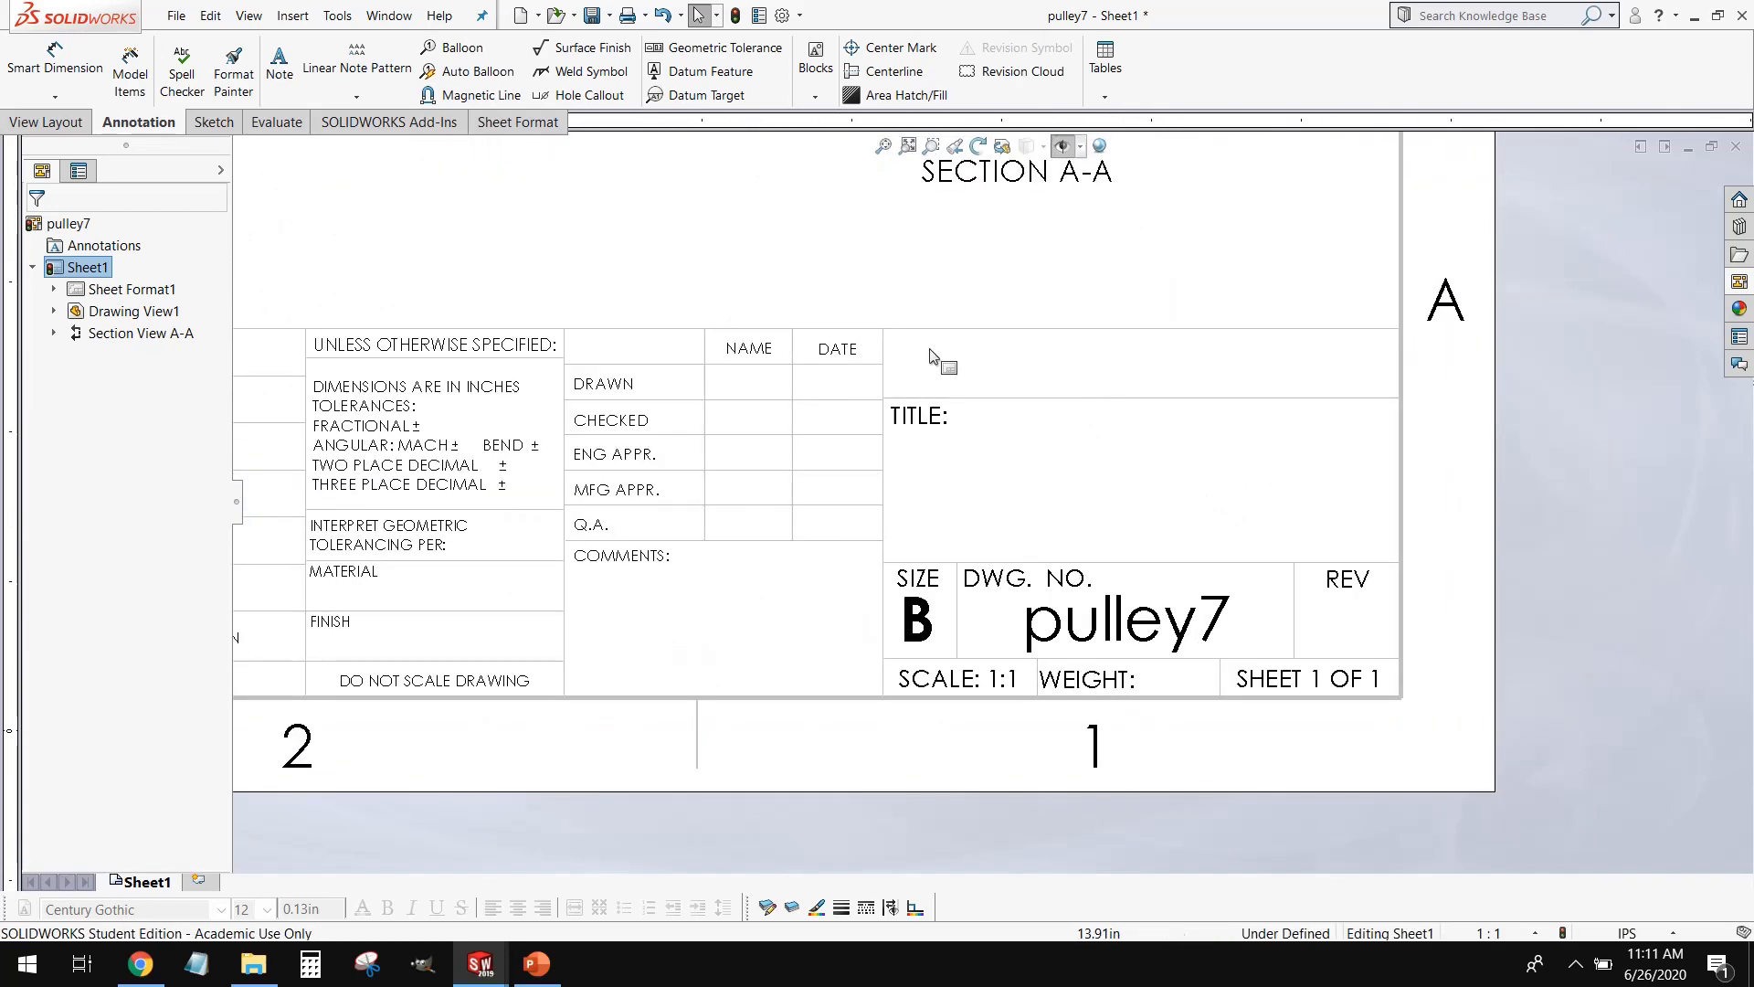
{"action": "scroll", "coordinate": [955, 523], "scroll_direction": "up", "scroll_amount": 4}
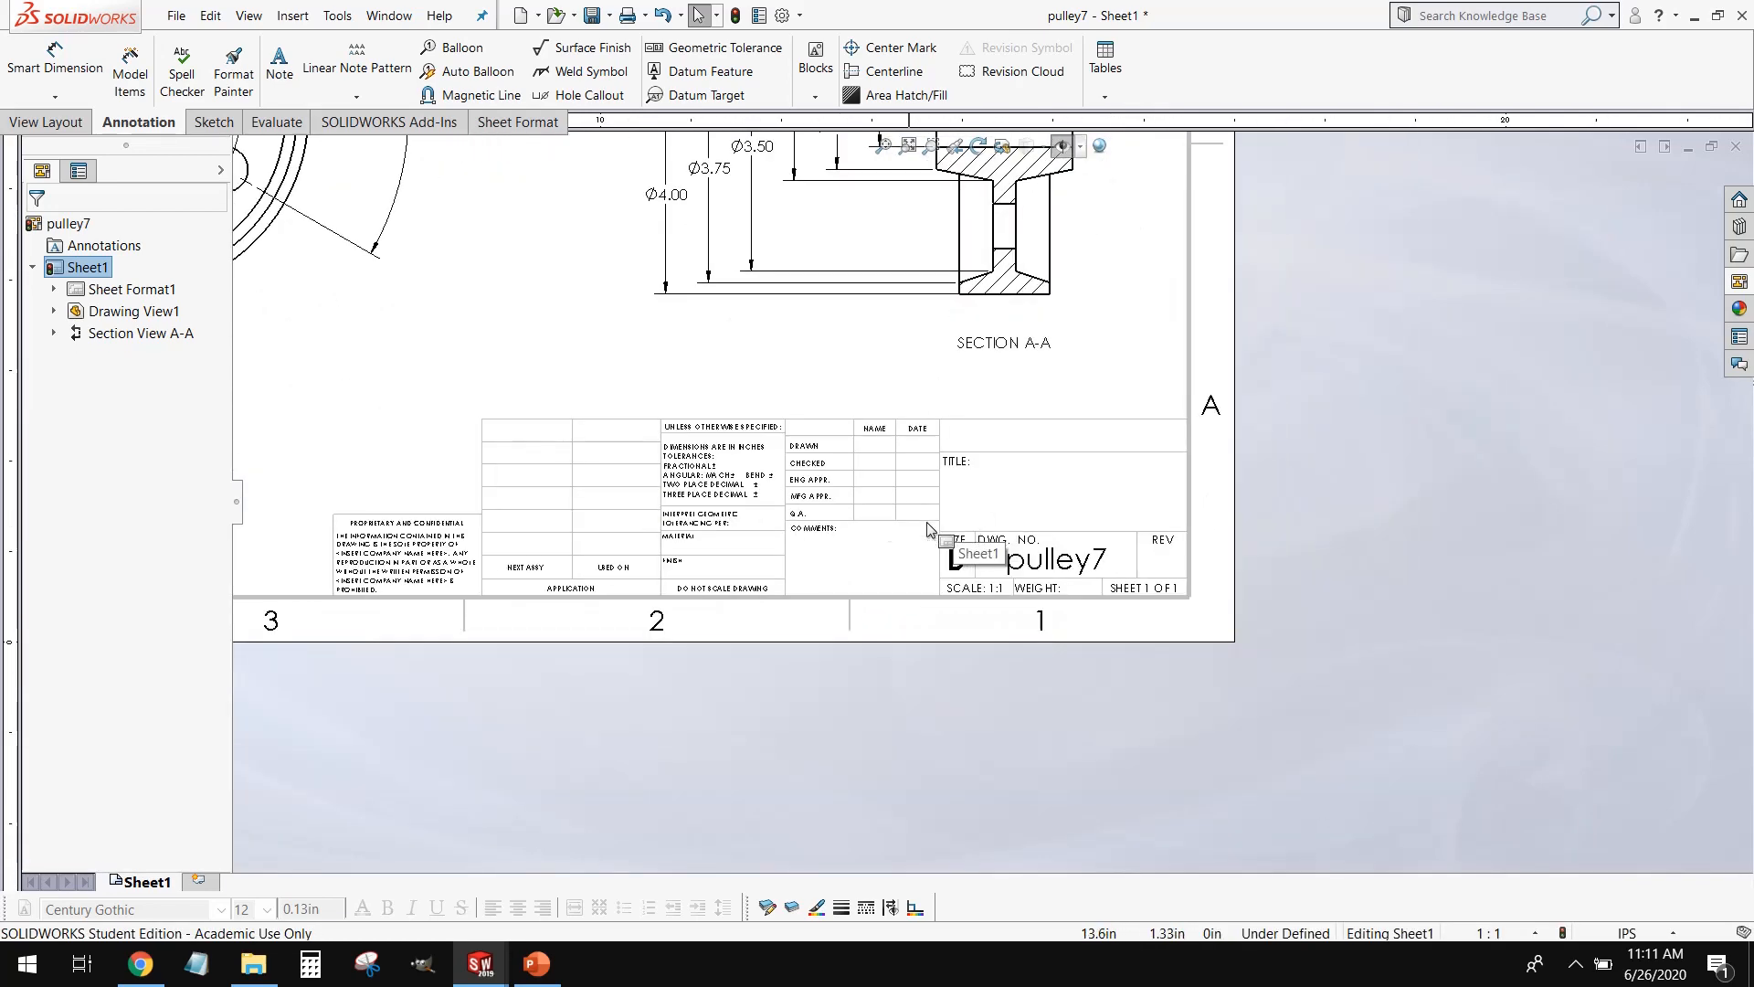
{"action": "right_click", "coordinate": [671, 363]}
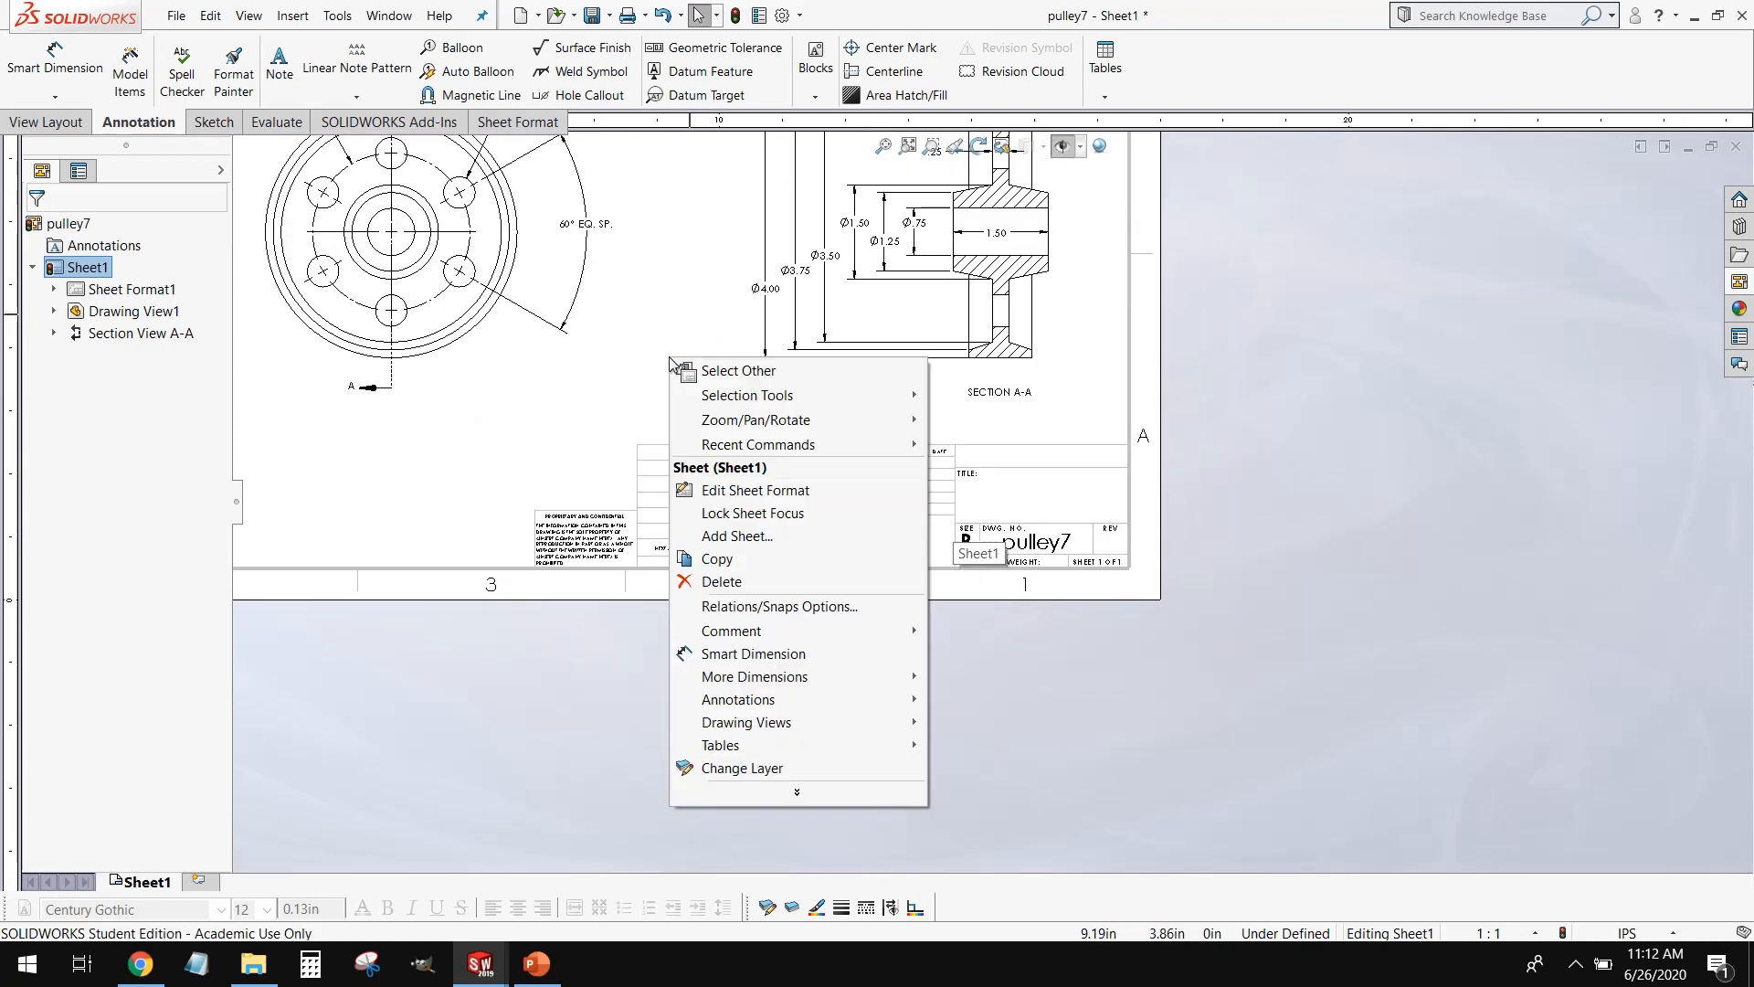
{"action": "left_click", "coordinate": [798, 494]}
Step: Enter WENTWORTH in the company name field above the title in the title block
{"action": "scroll", "coordinate": [818, 381], "scroll_direction": "up", "scroll_amount": 1}
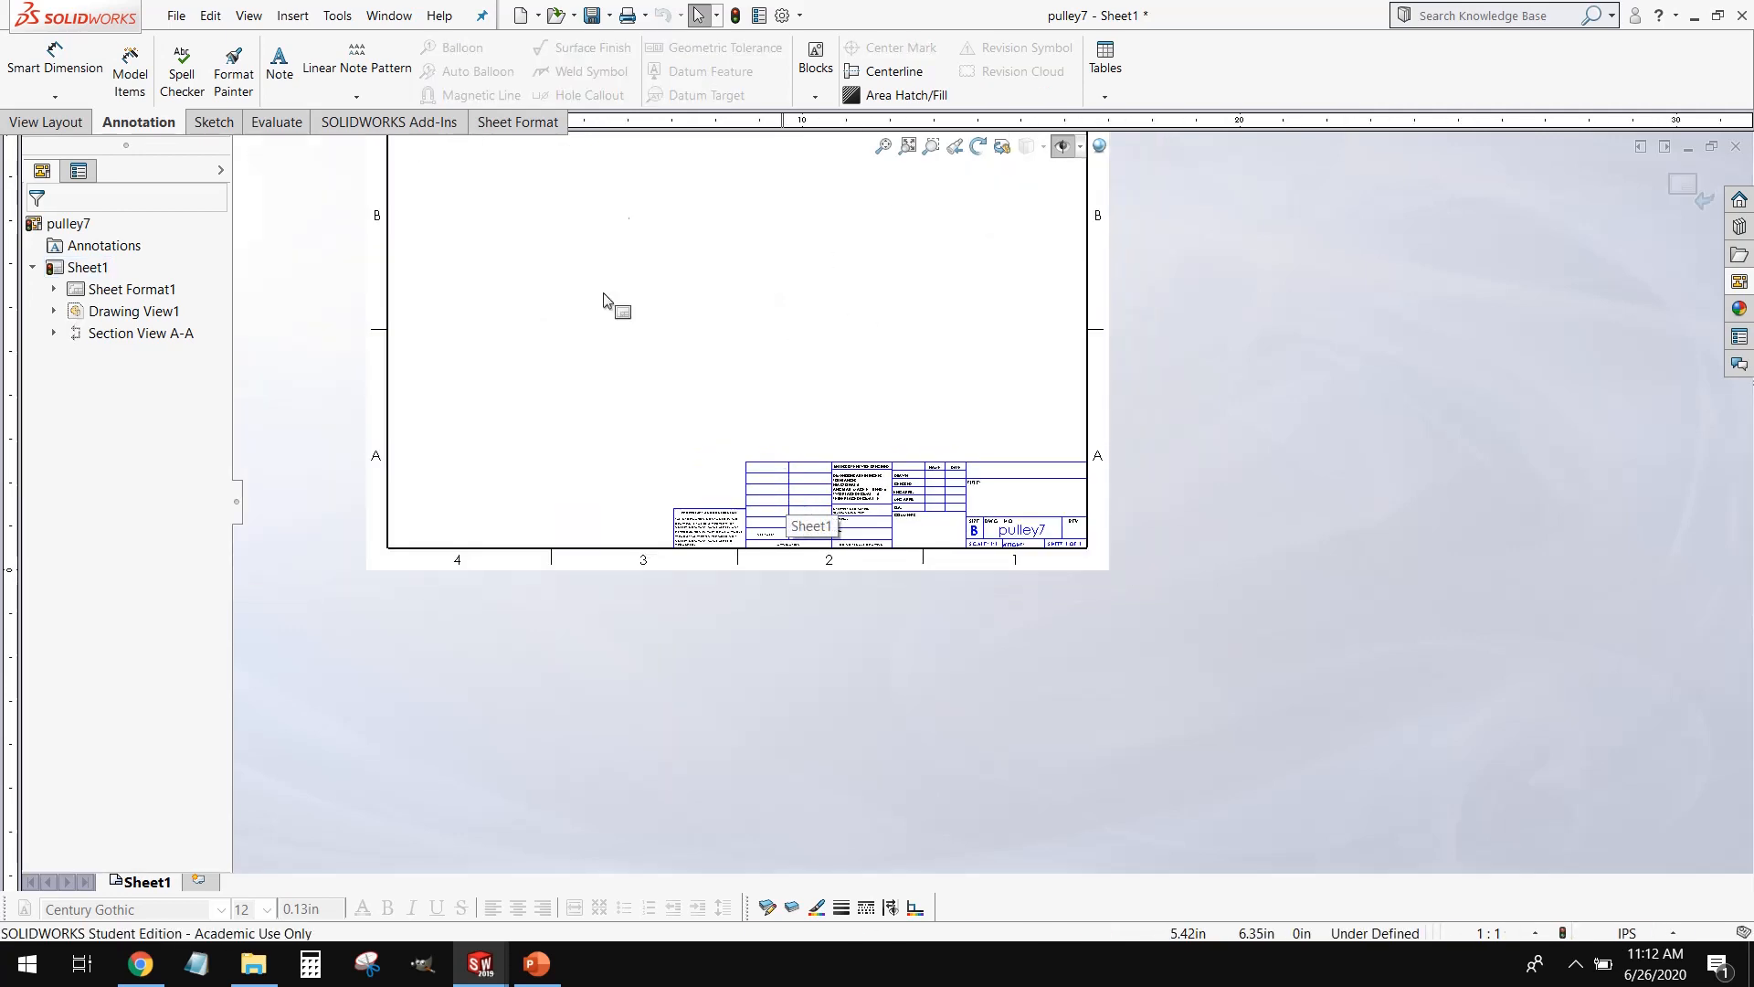
{"action": "scroll", "coordinate": [850, 399], "scroll_direction": "up", "scroll_amount": 3}
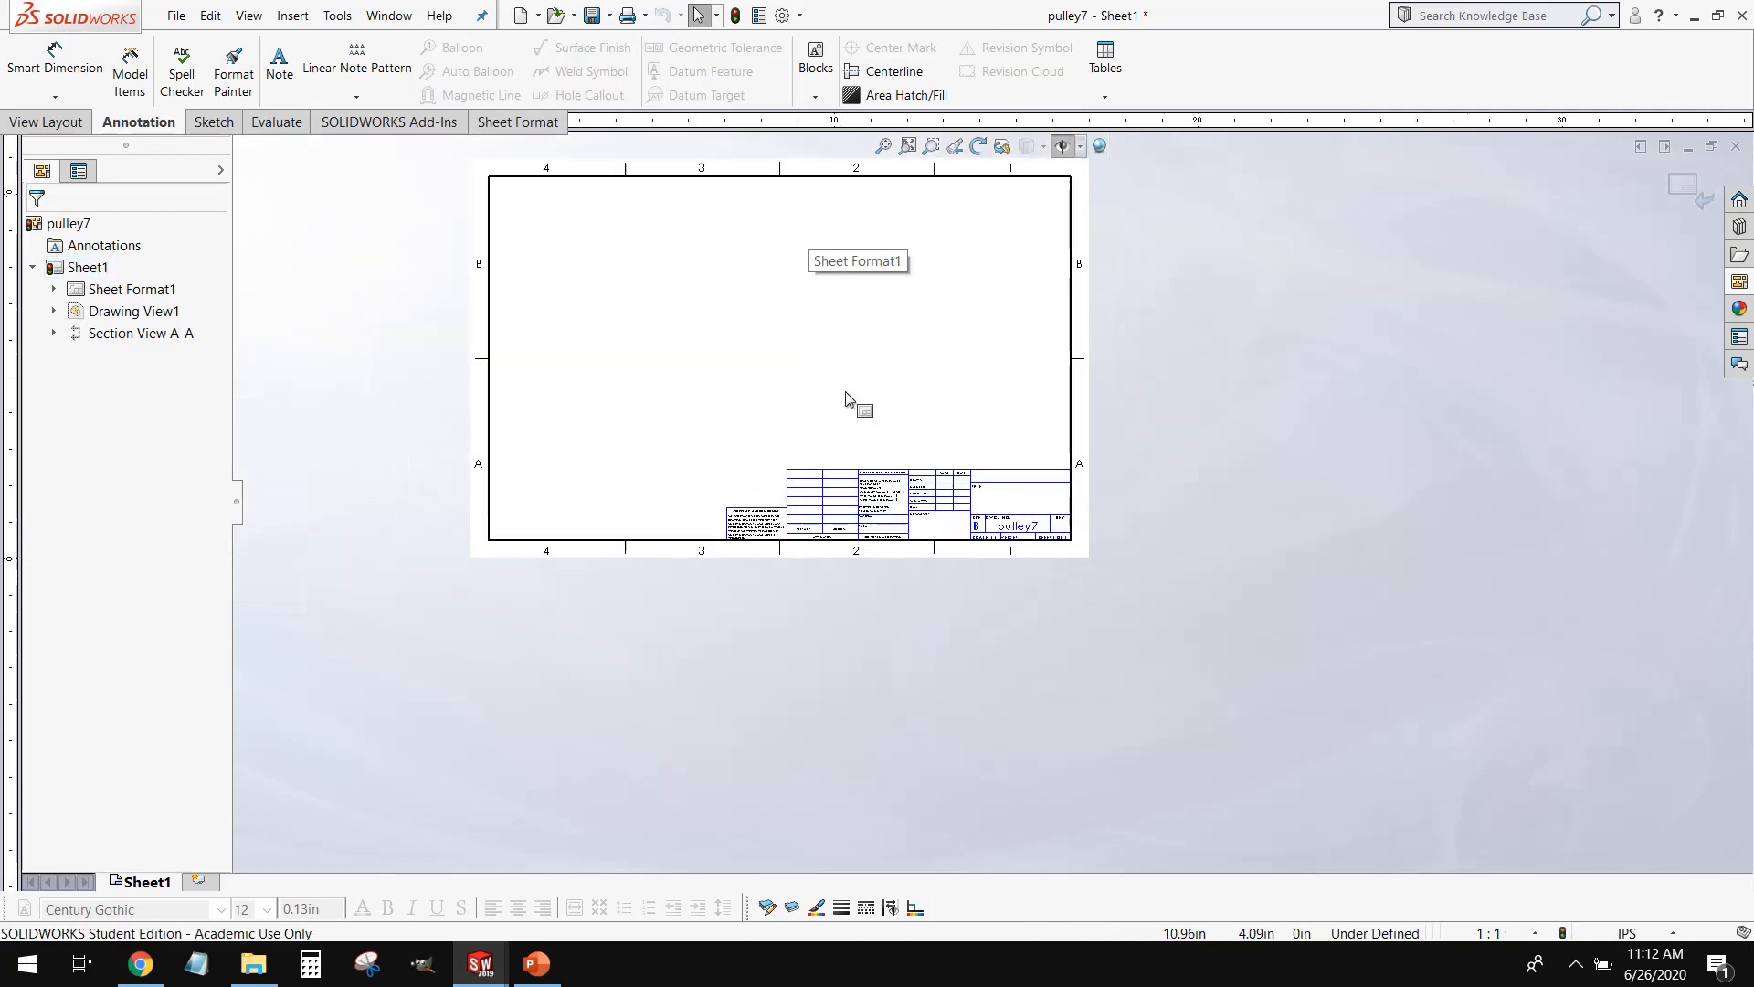
{"action": "scroll", "coordinate": [976, 486], "scroll_direction": "down", "scroll_amount": 5}
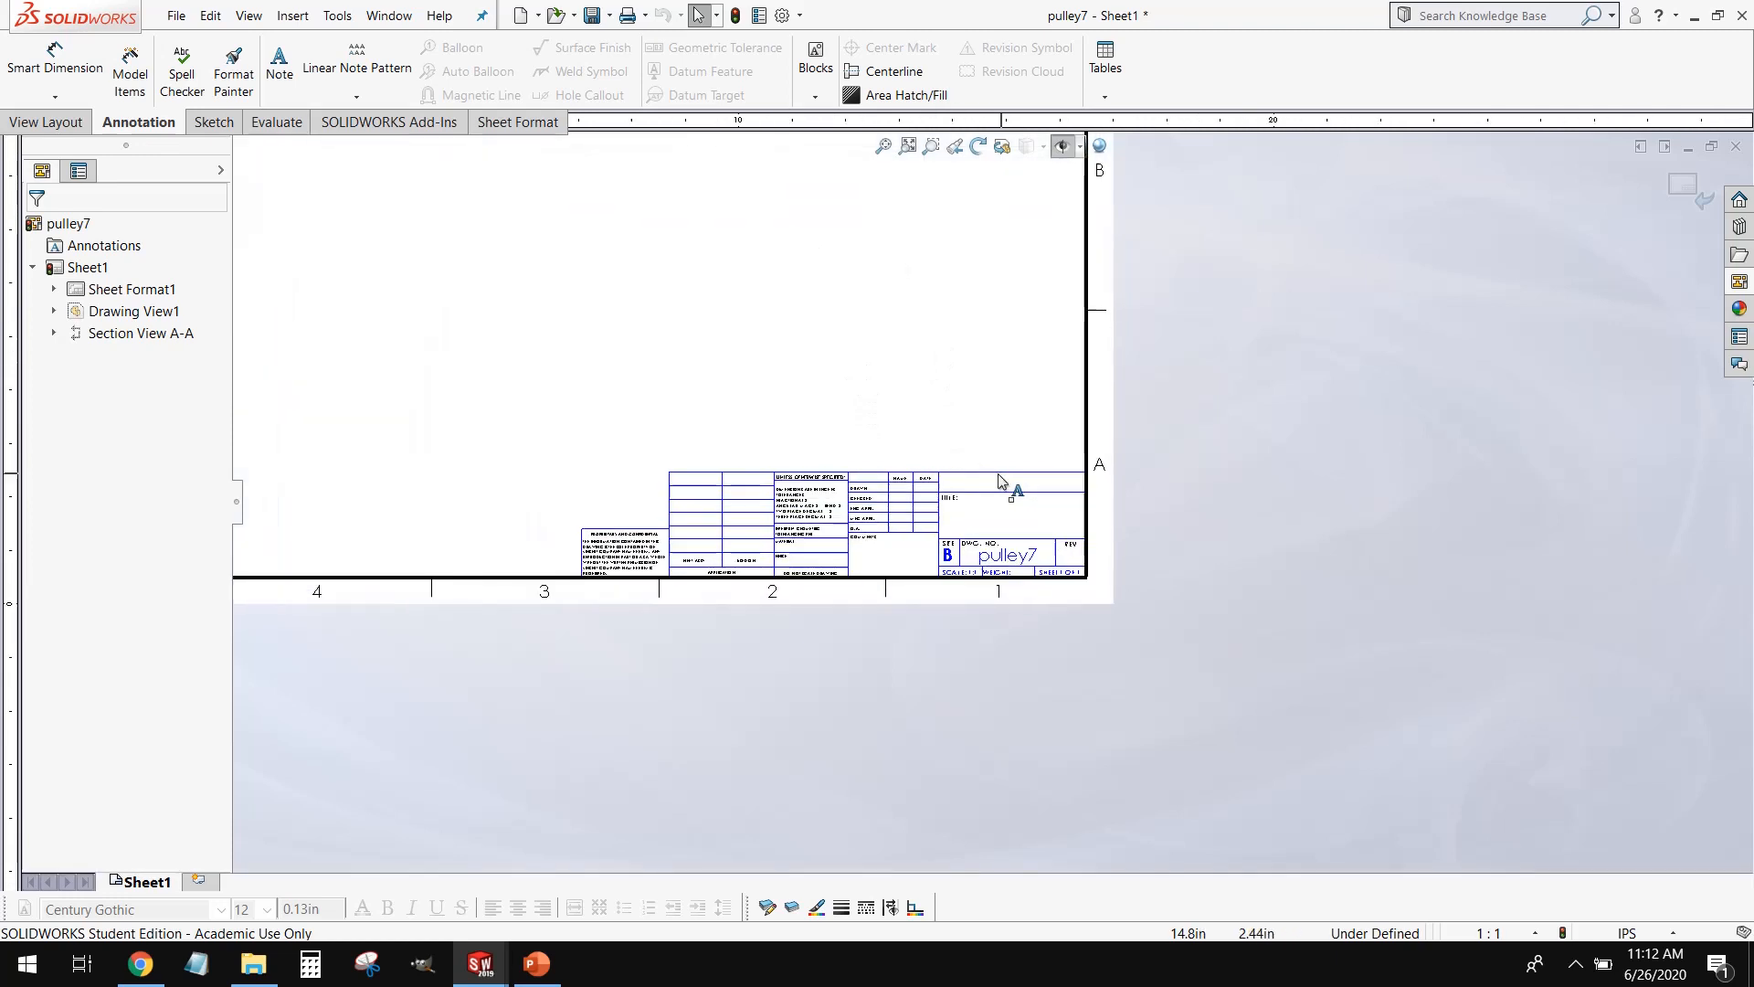
{"action": "scroll", "coordinate": [1288, 485], "scroll_direction": "down", "scroll_amount": 2}
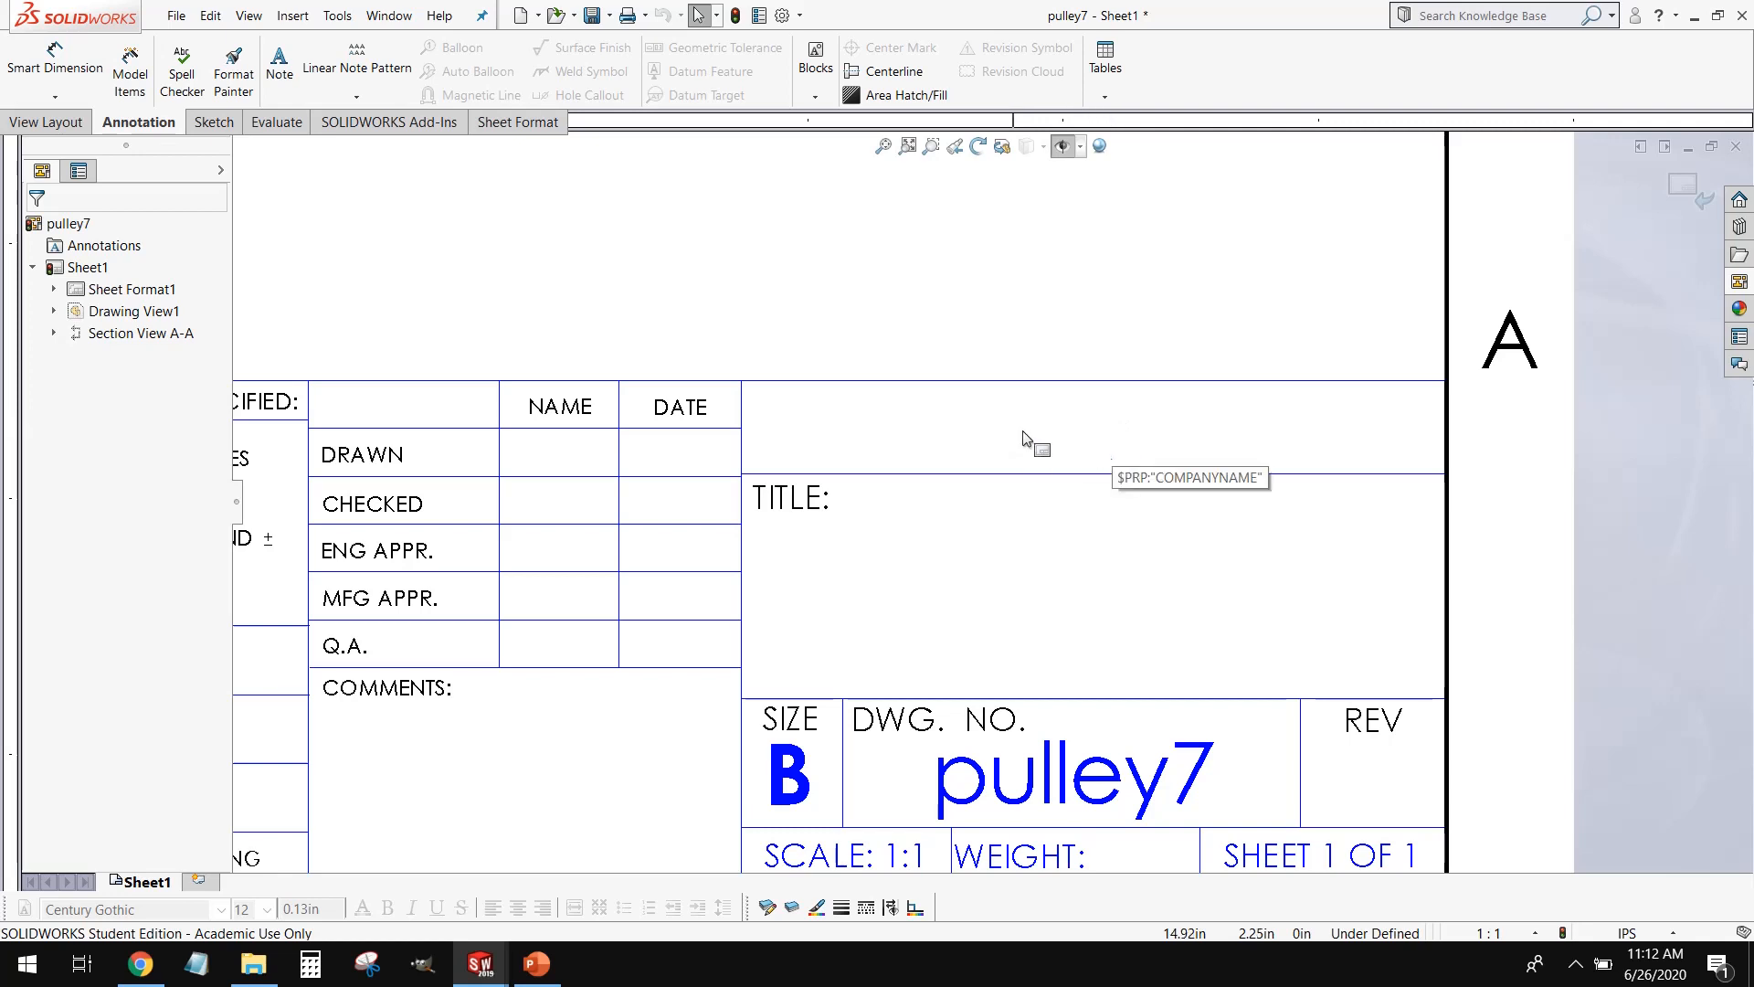
{"action": "left_click", "coordinate": [1111, 445]}
{"action": "double_click", "coordinate": [1109, 445]}
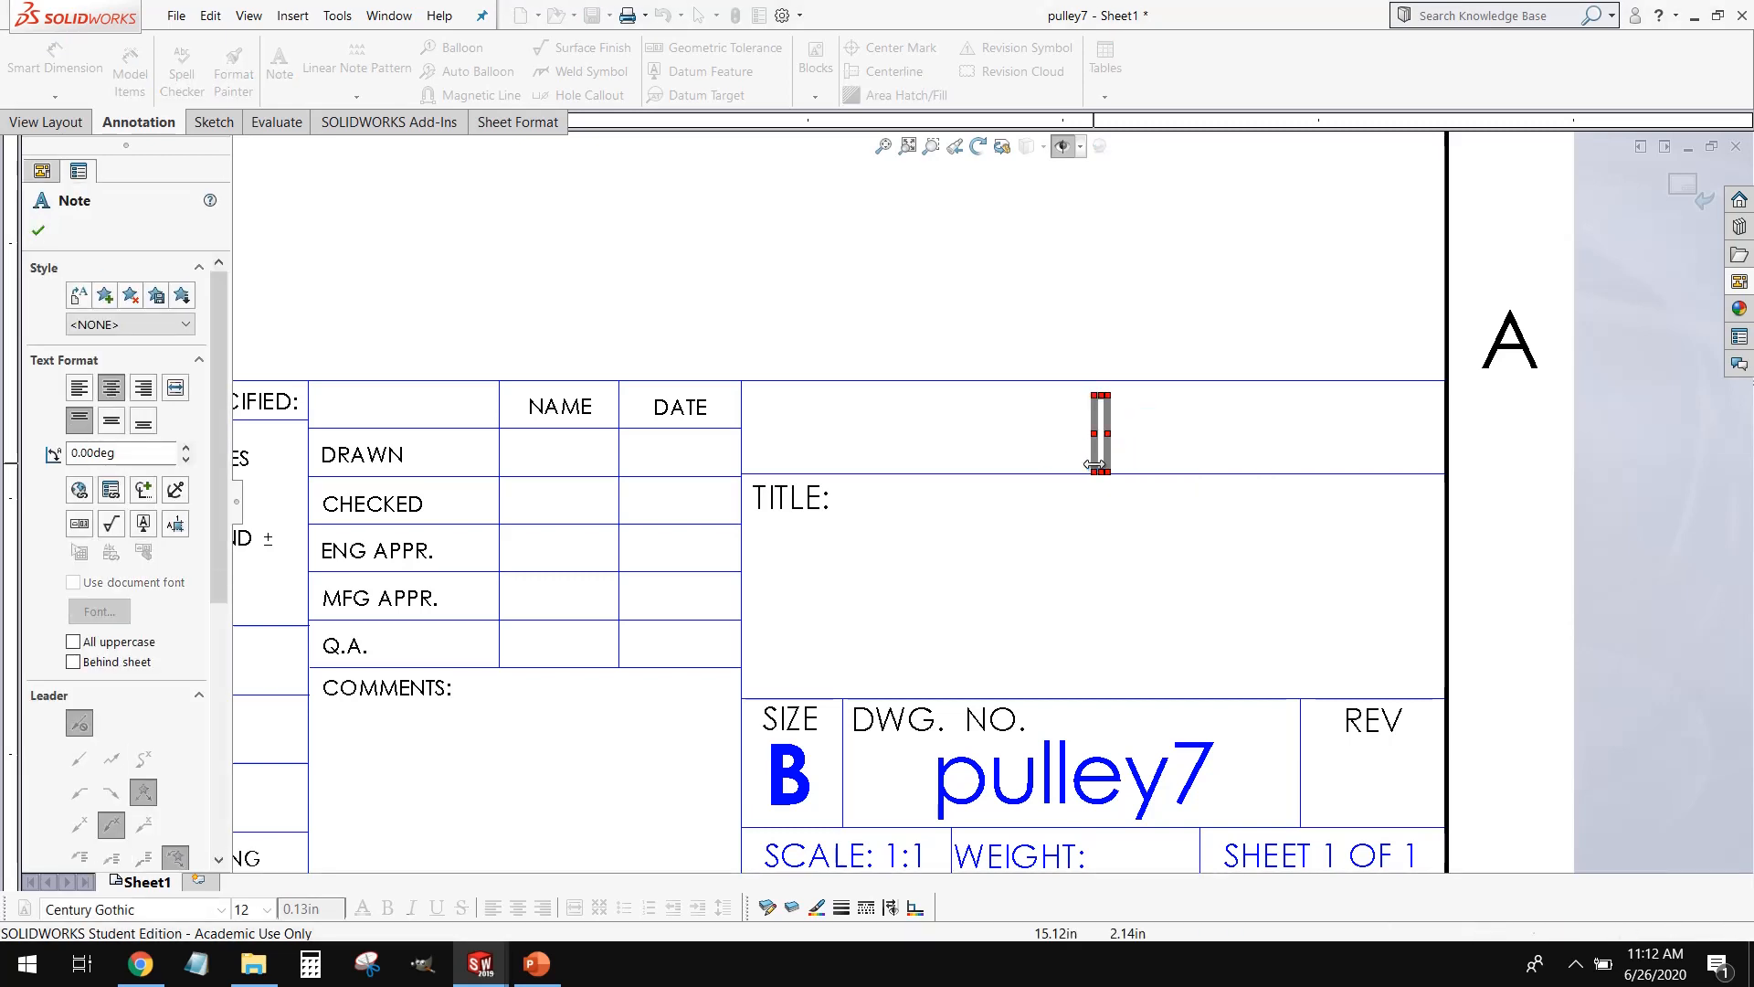
{"action": "type", "text": "WENTWORTH"}
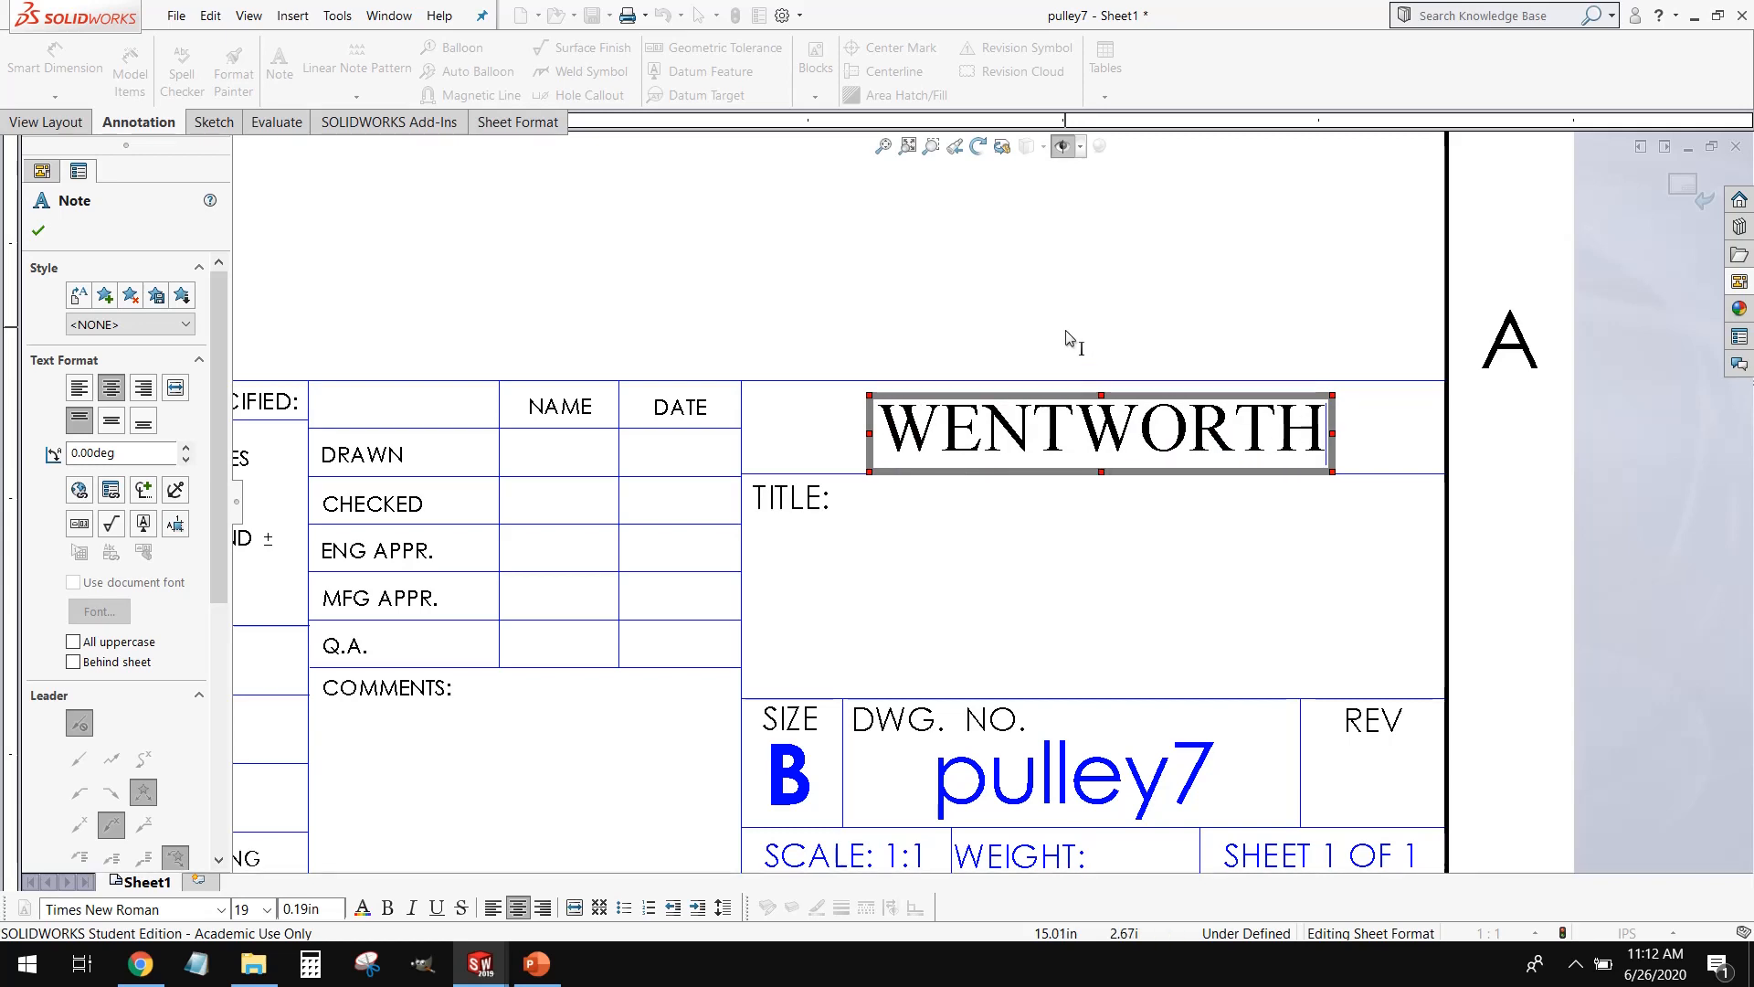
{"action": "left_click", "coordinate": [1119, 549]}
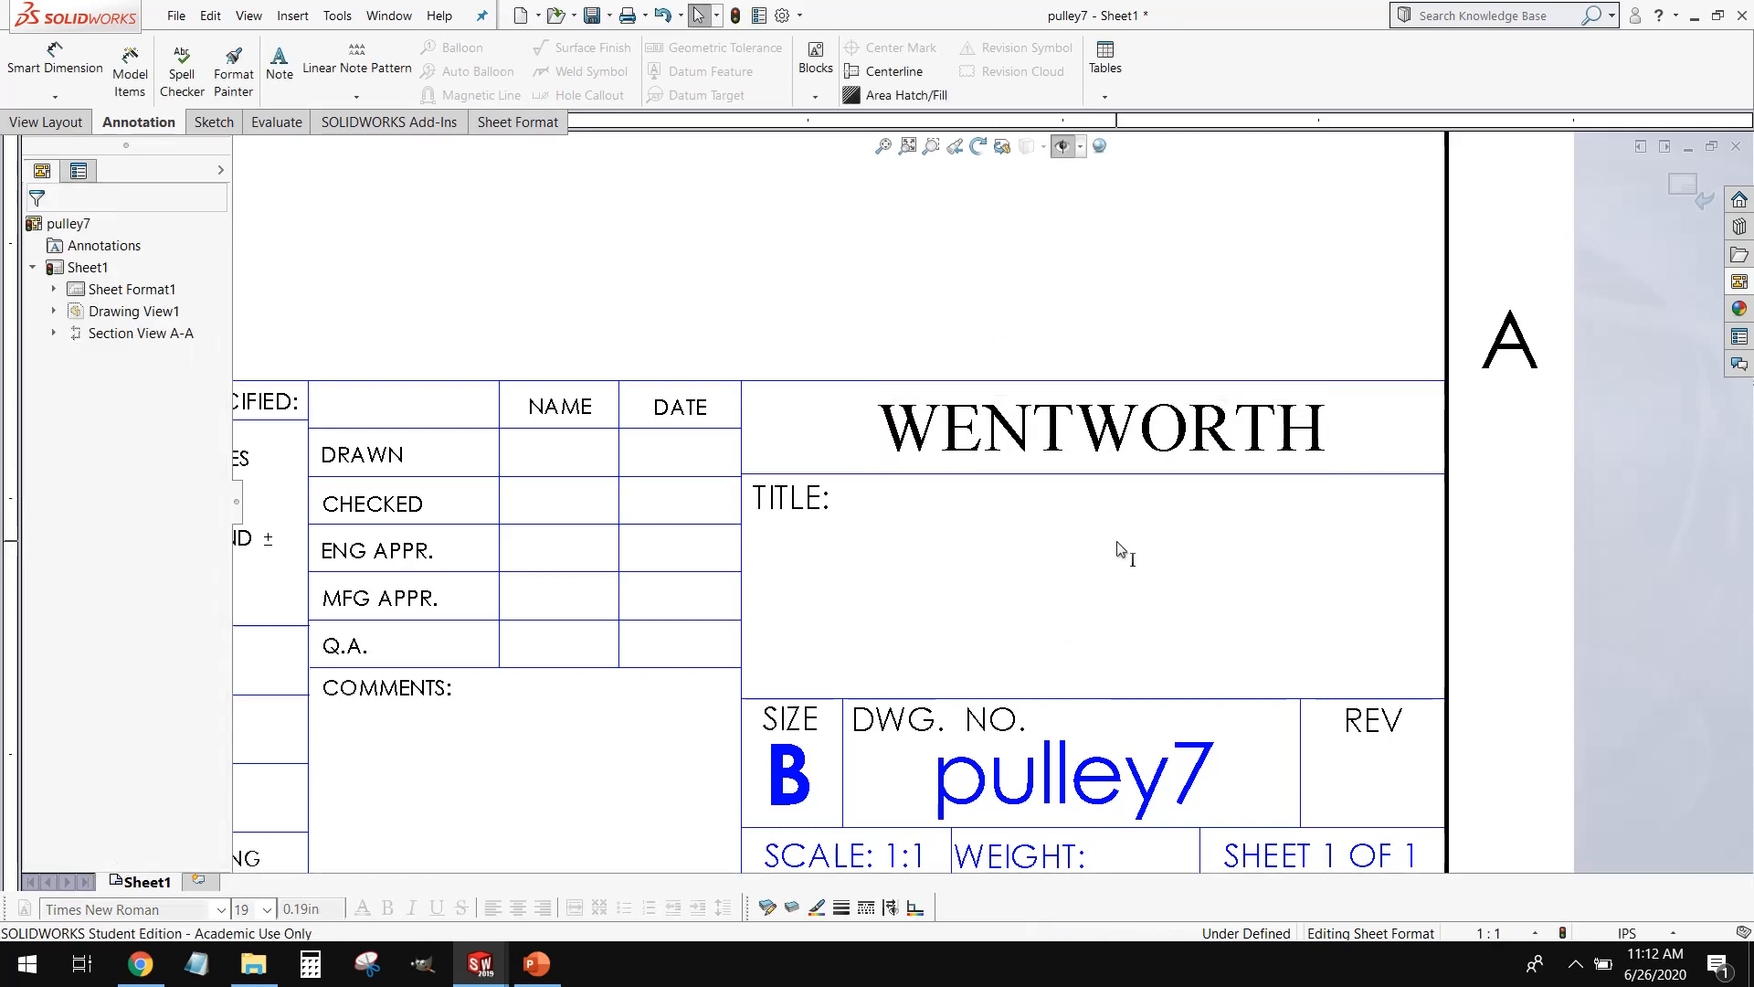
Step: Enter 4" PULLEY as the drawing title in the title block
{"action": "double_click", "coordinate": [1113, 588]}
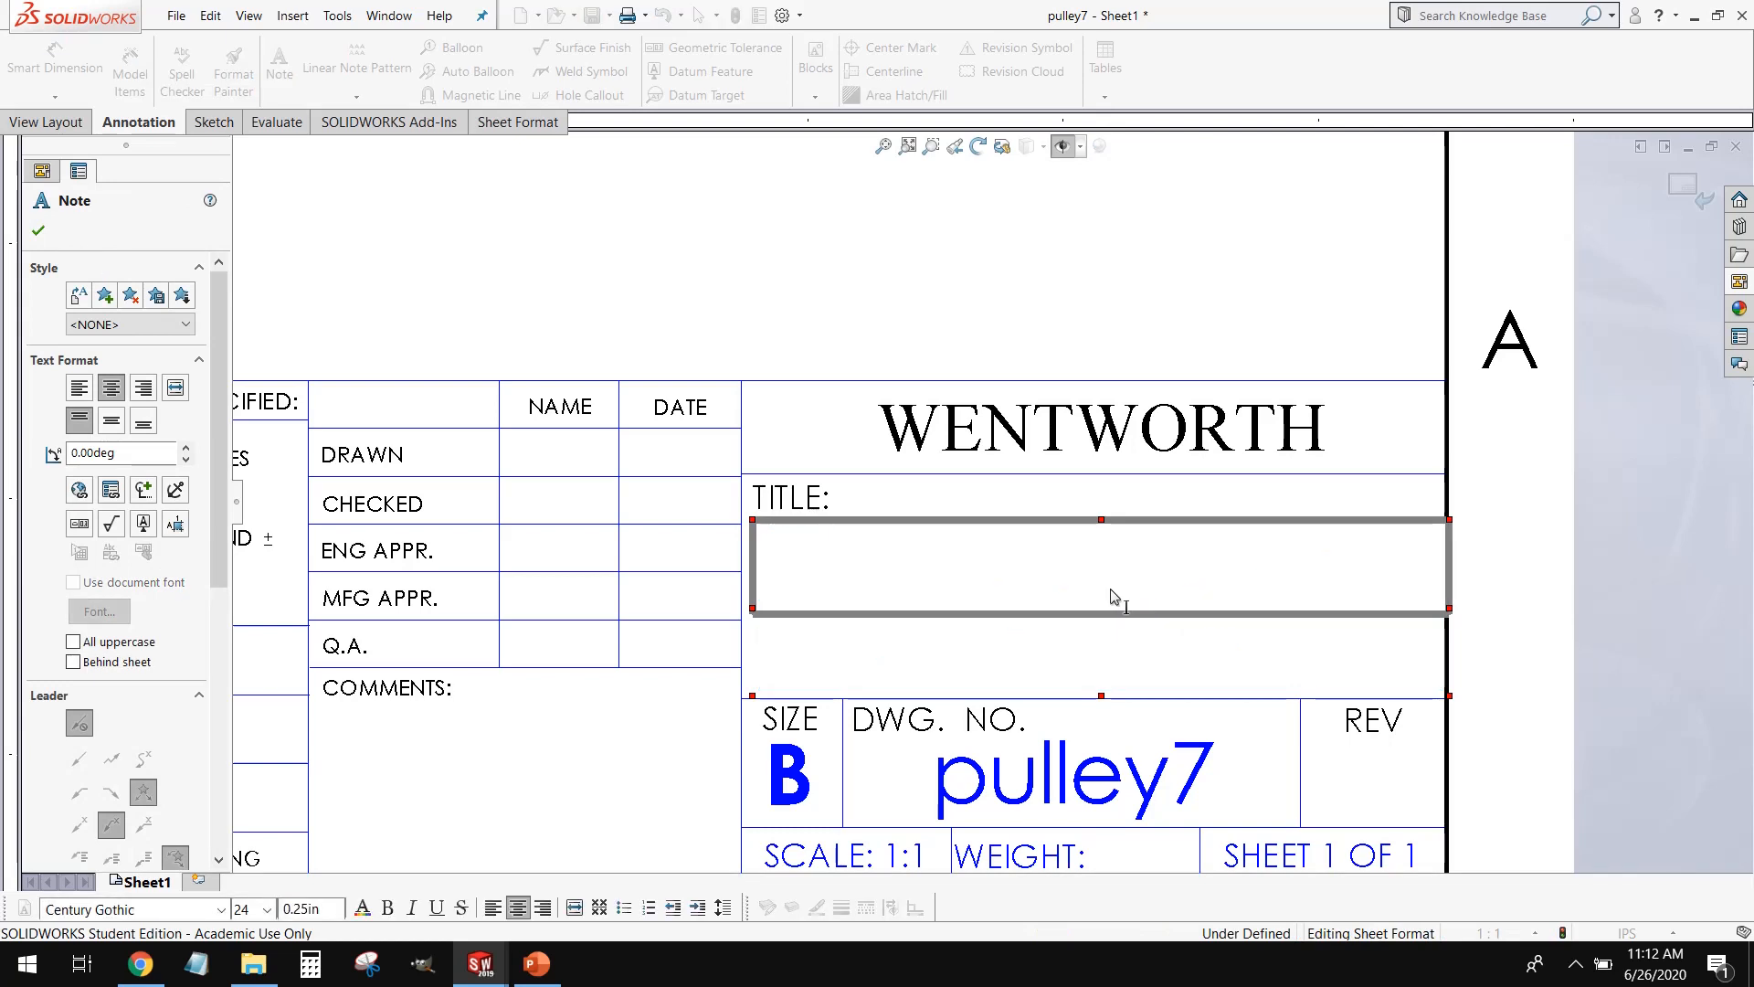
{"action": "type", "text": "4\""}
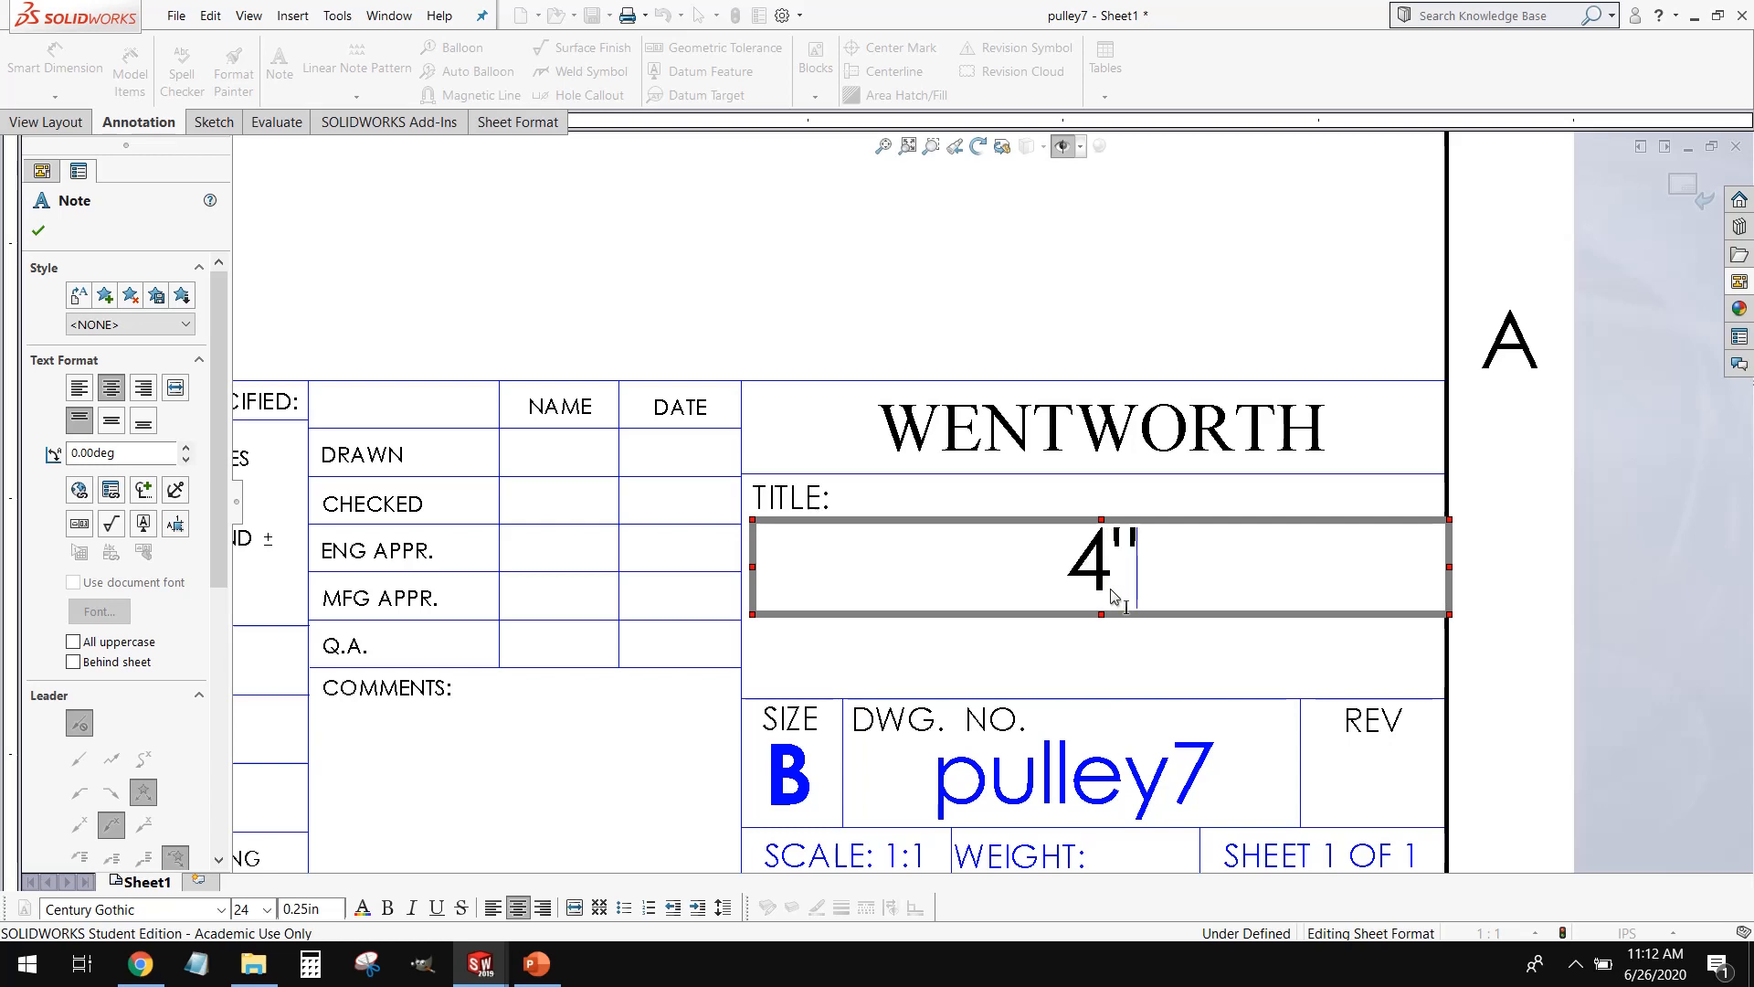
{"action": "type", "text": " PULLEY"}
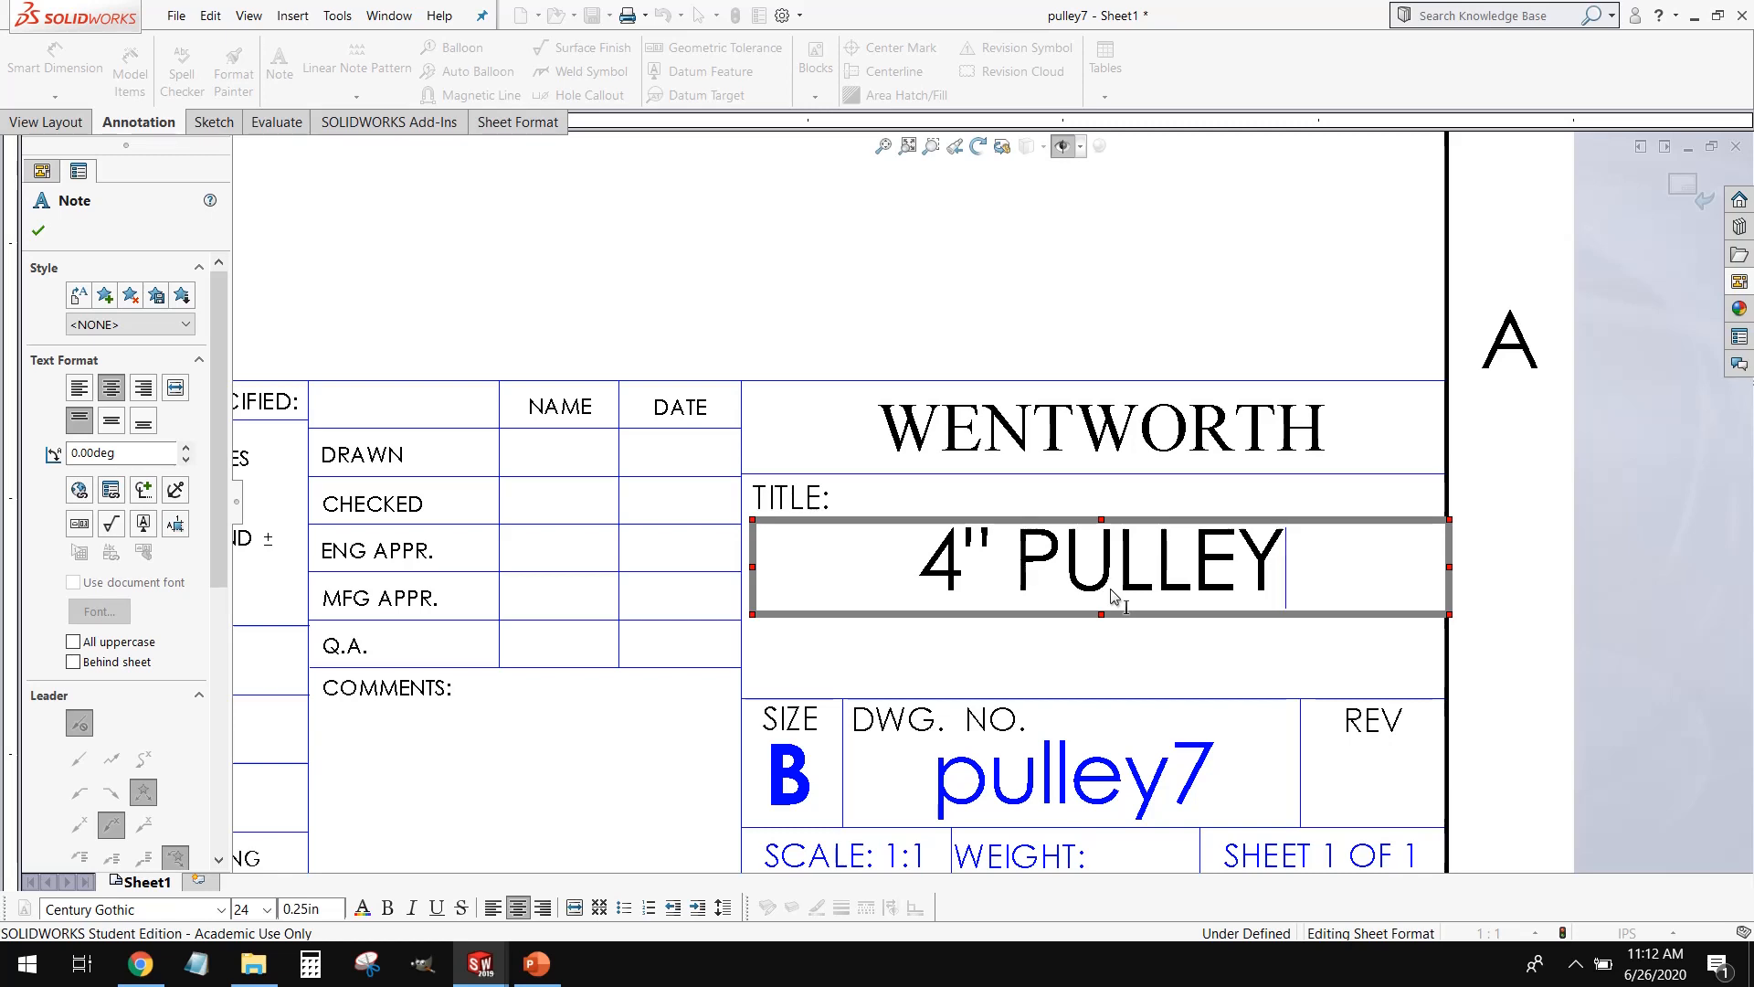
{"action": "scroll", "coordinate": [996, 503], "scroll_direction": "up", "scroll_amount": 2}
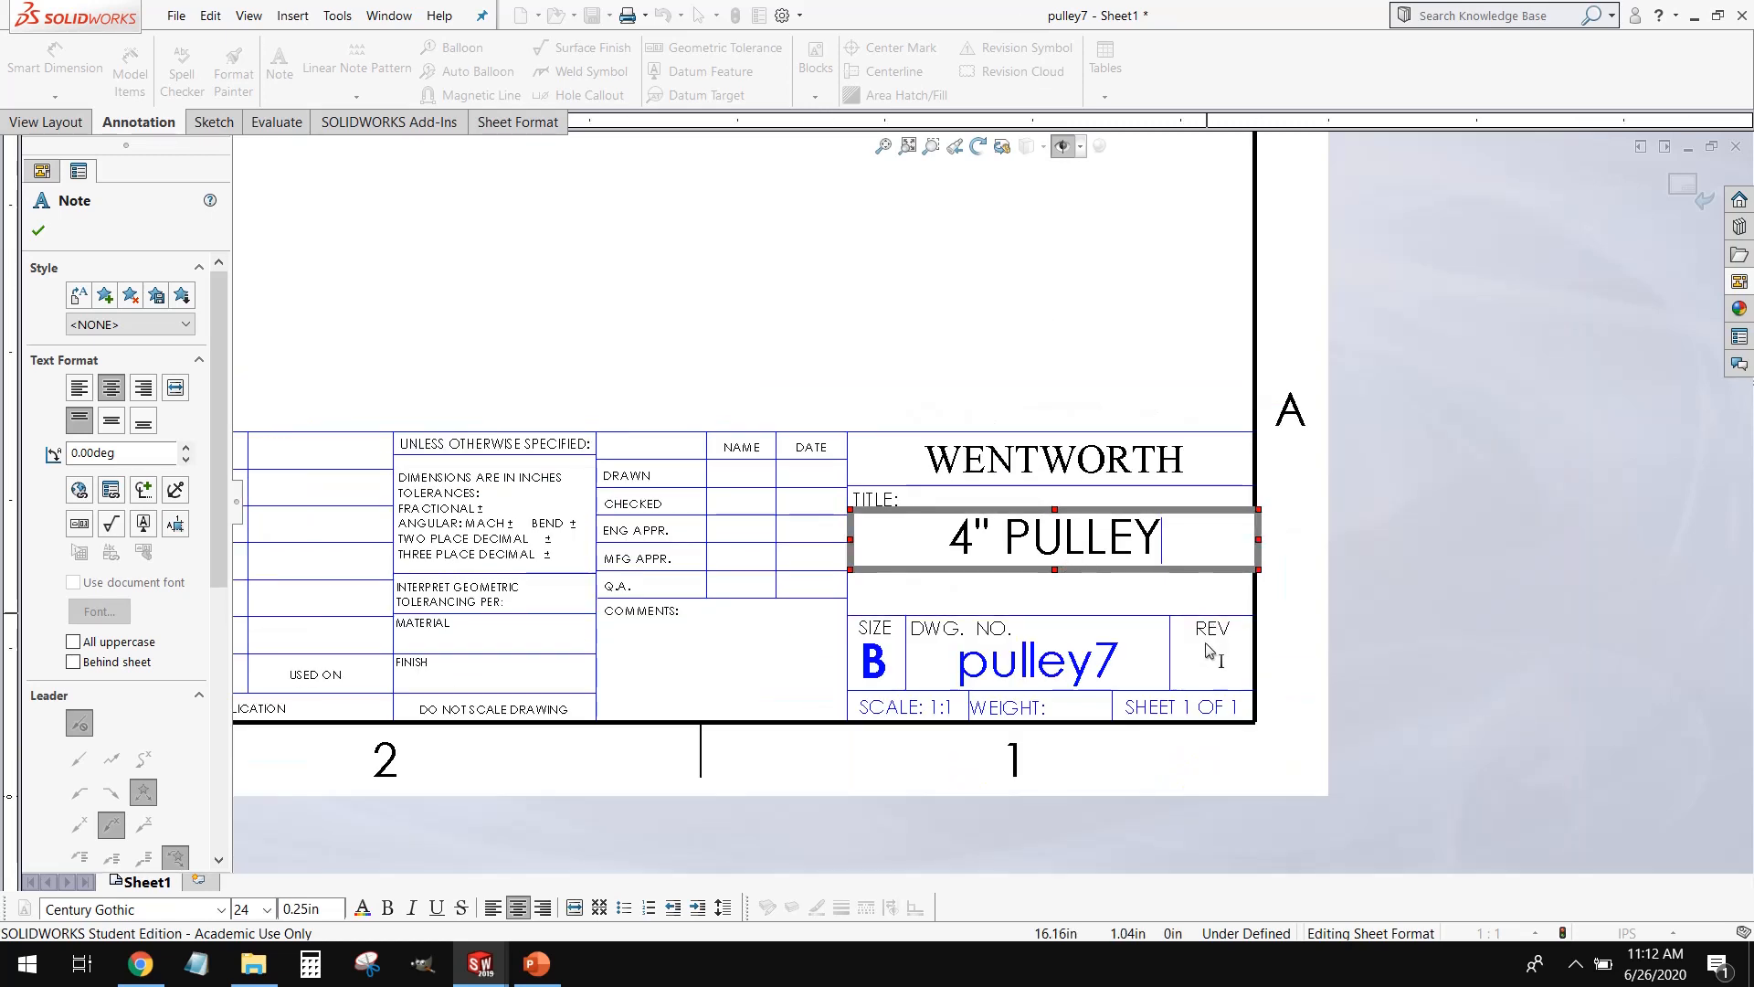
{"action": "left_click", "coordinate": [1222, 671]}
Step: Set the REV field of the title block to 1
{"action": "left_click", "coordinate": [1225, 676]}
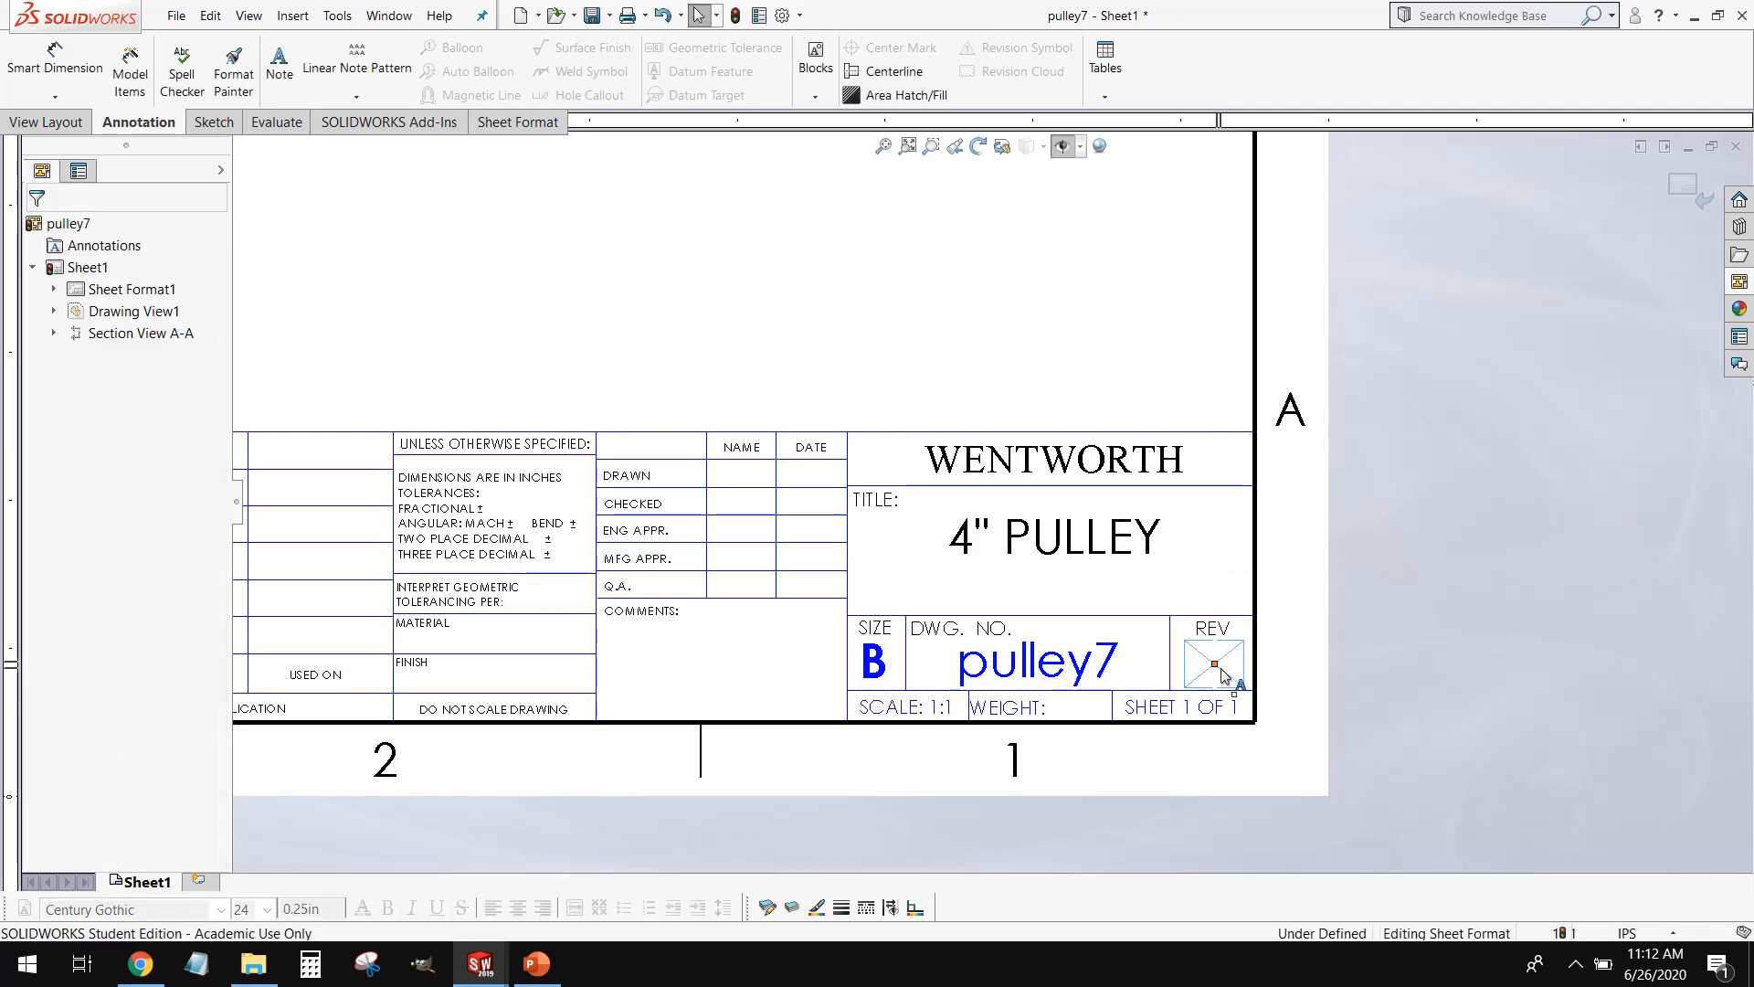
{"action": "double_click", "coordinate": [1224, 676]}
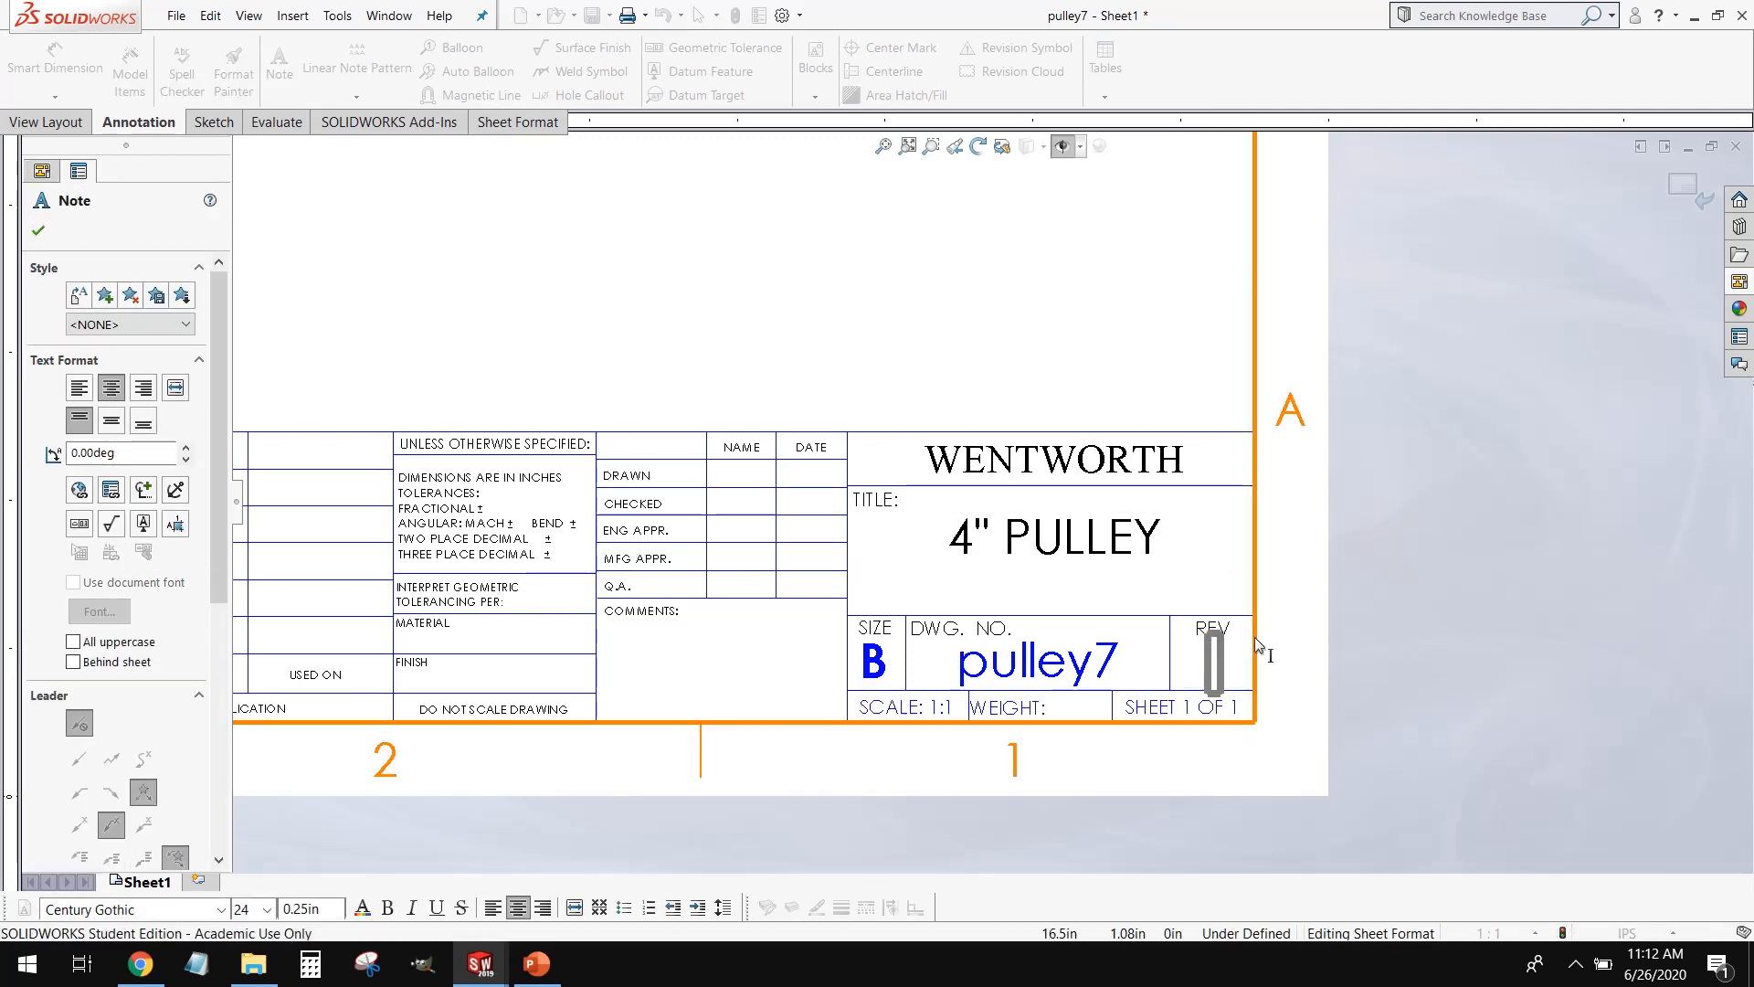
{"action": "type", "text": "1"}
{"action": "left_click", "coordinate": [1186, 441]}
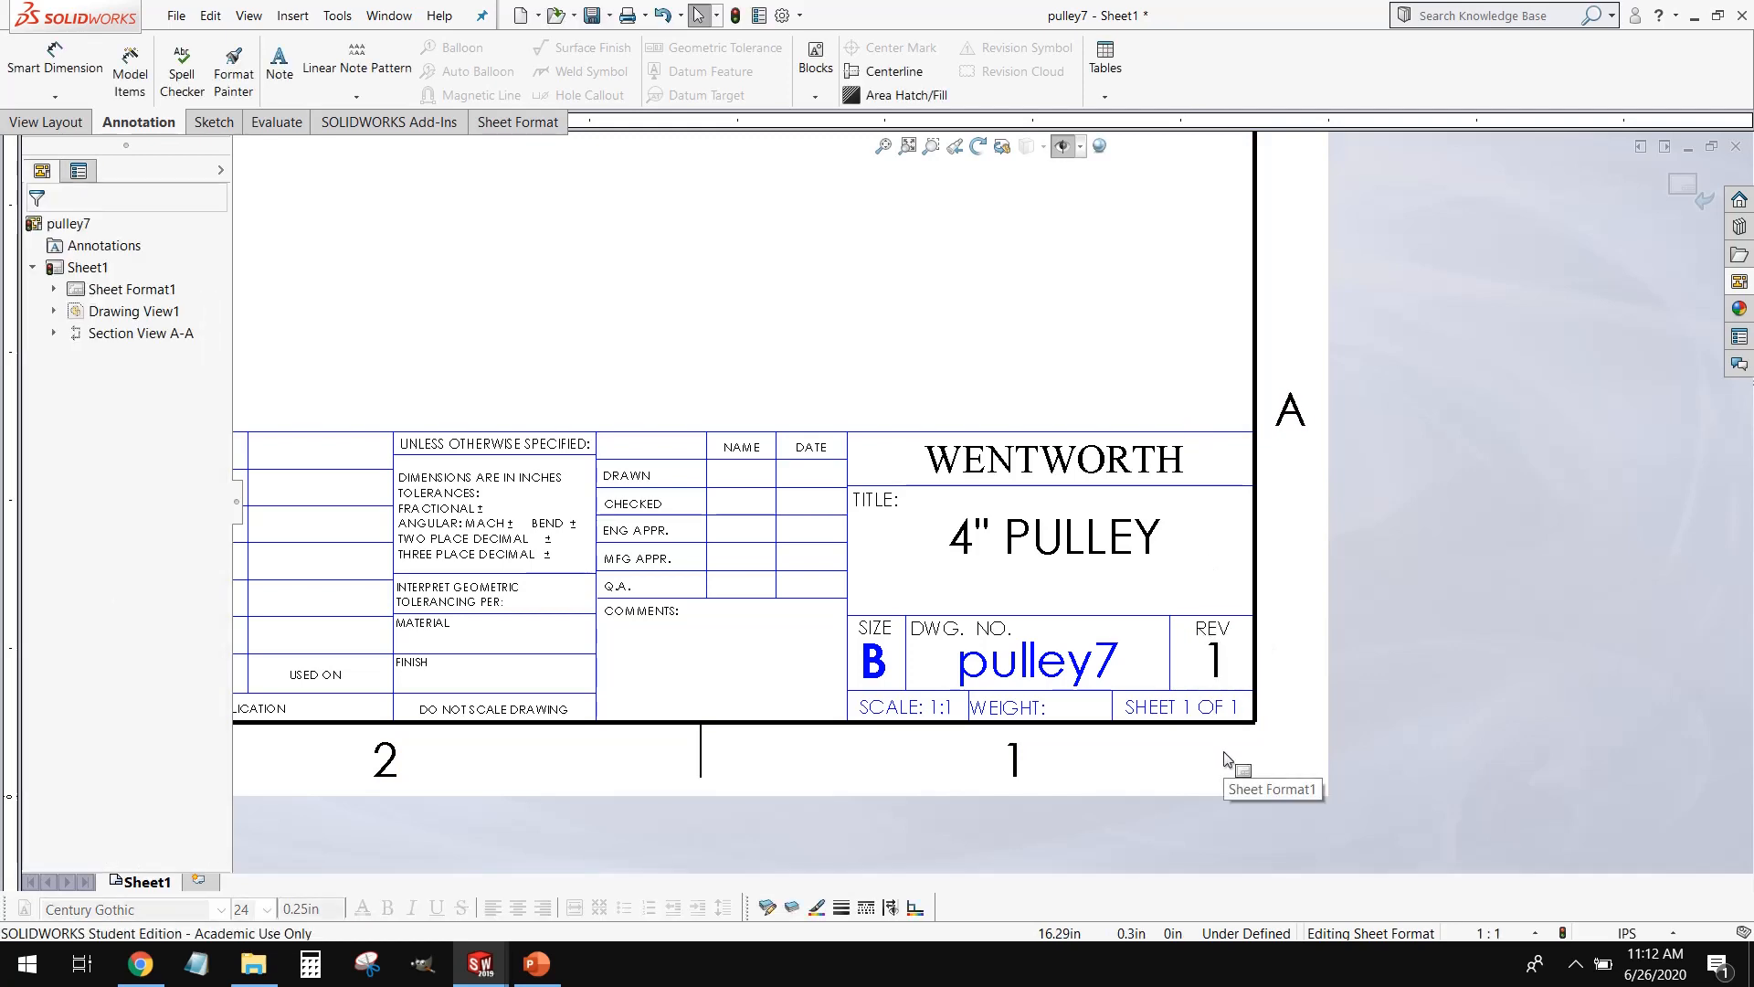
Step: Fill in the DRAWN row of the title block with the drafter's initials and the date 06/26/20
{"action": "scroll", "coordinate": [736, 484], "scroll_direction": "down", "scroll_amount": 3}
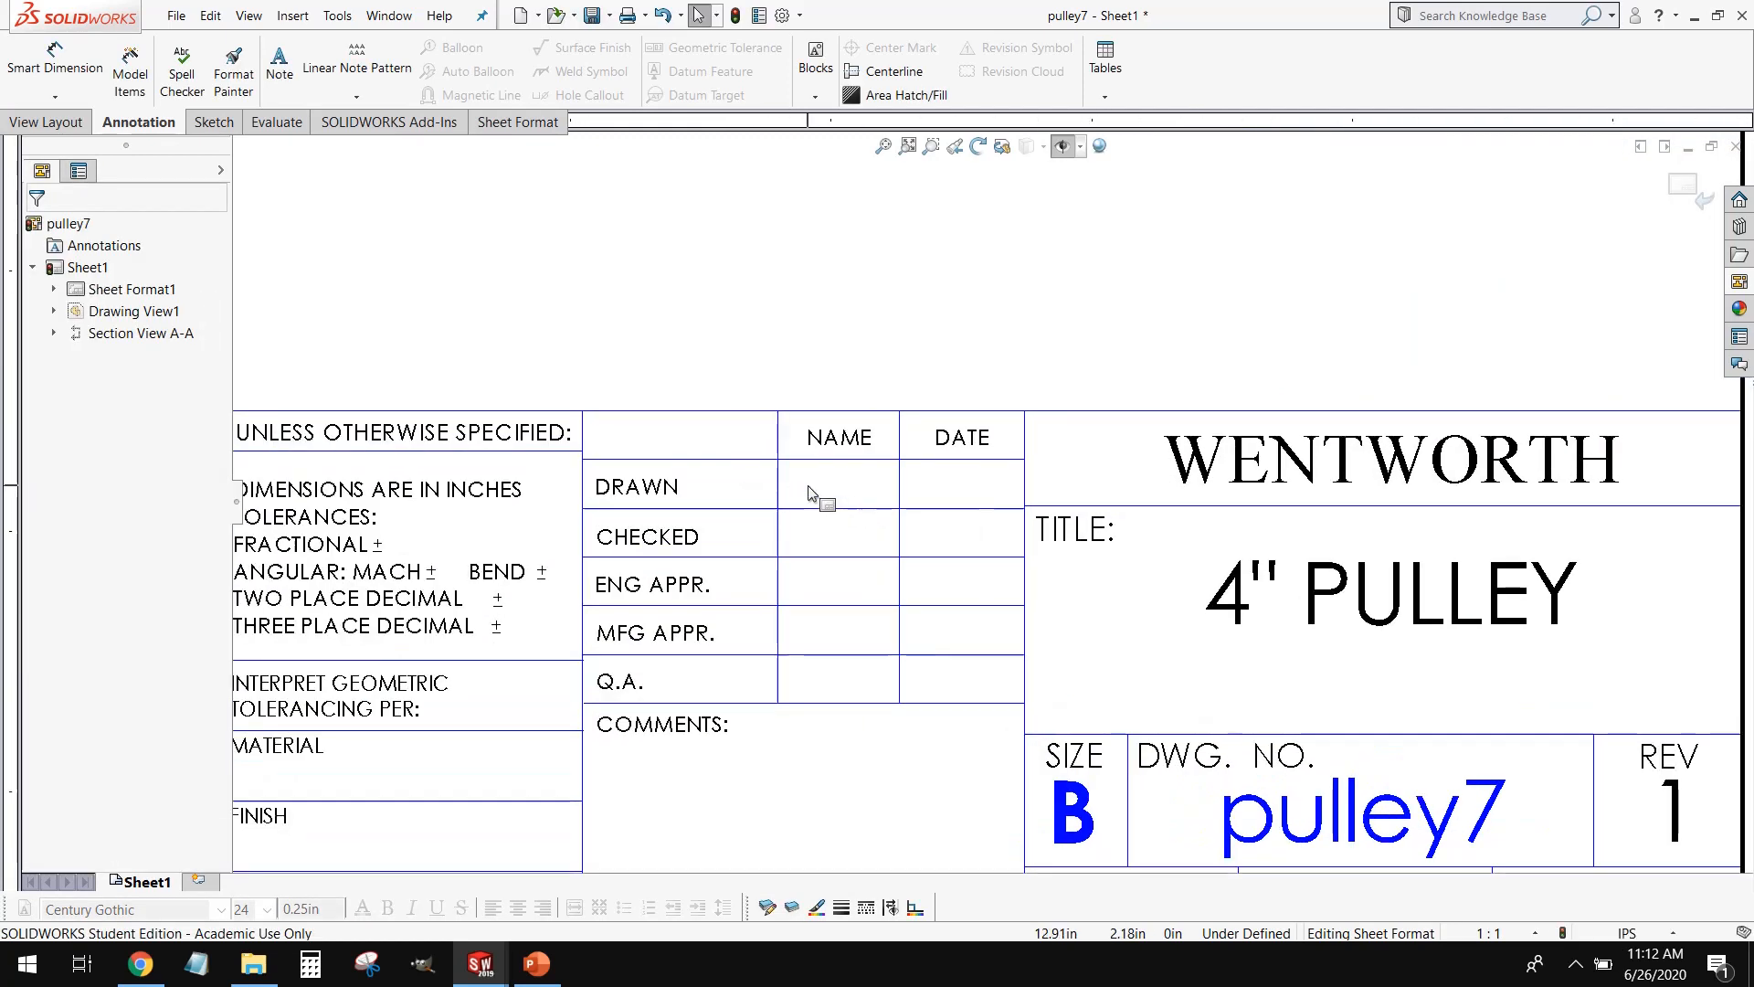
{"action": "double_click", "coordinate": [839, 486]}
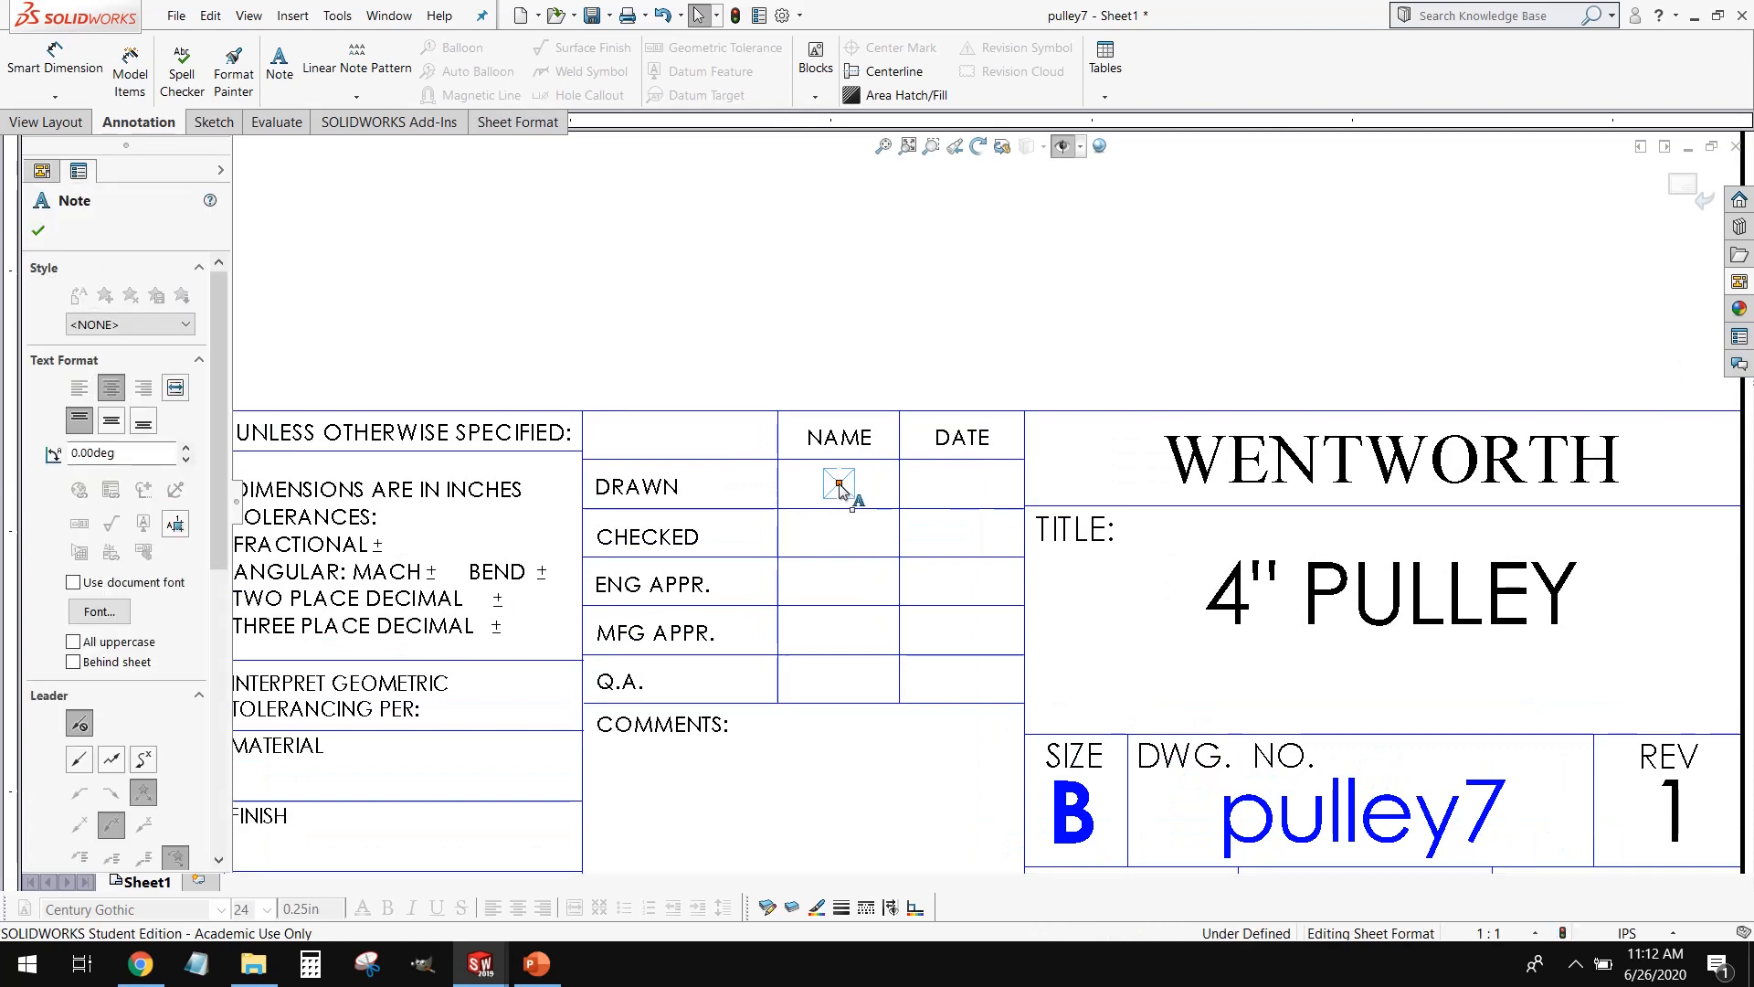
{"action": "type", "text": "MXC"}
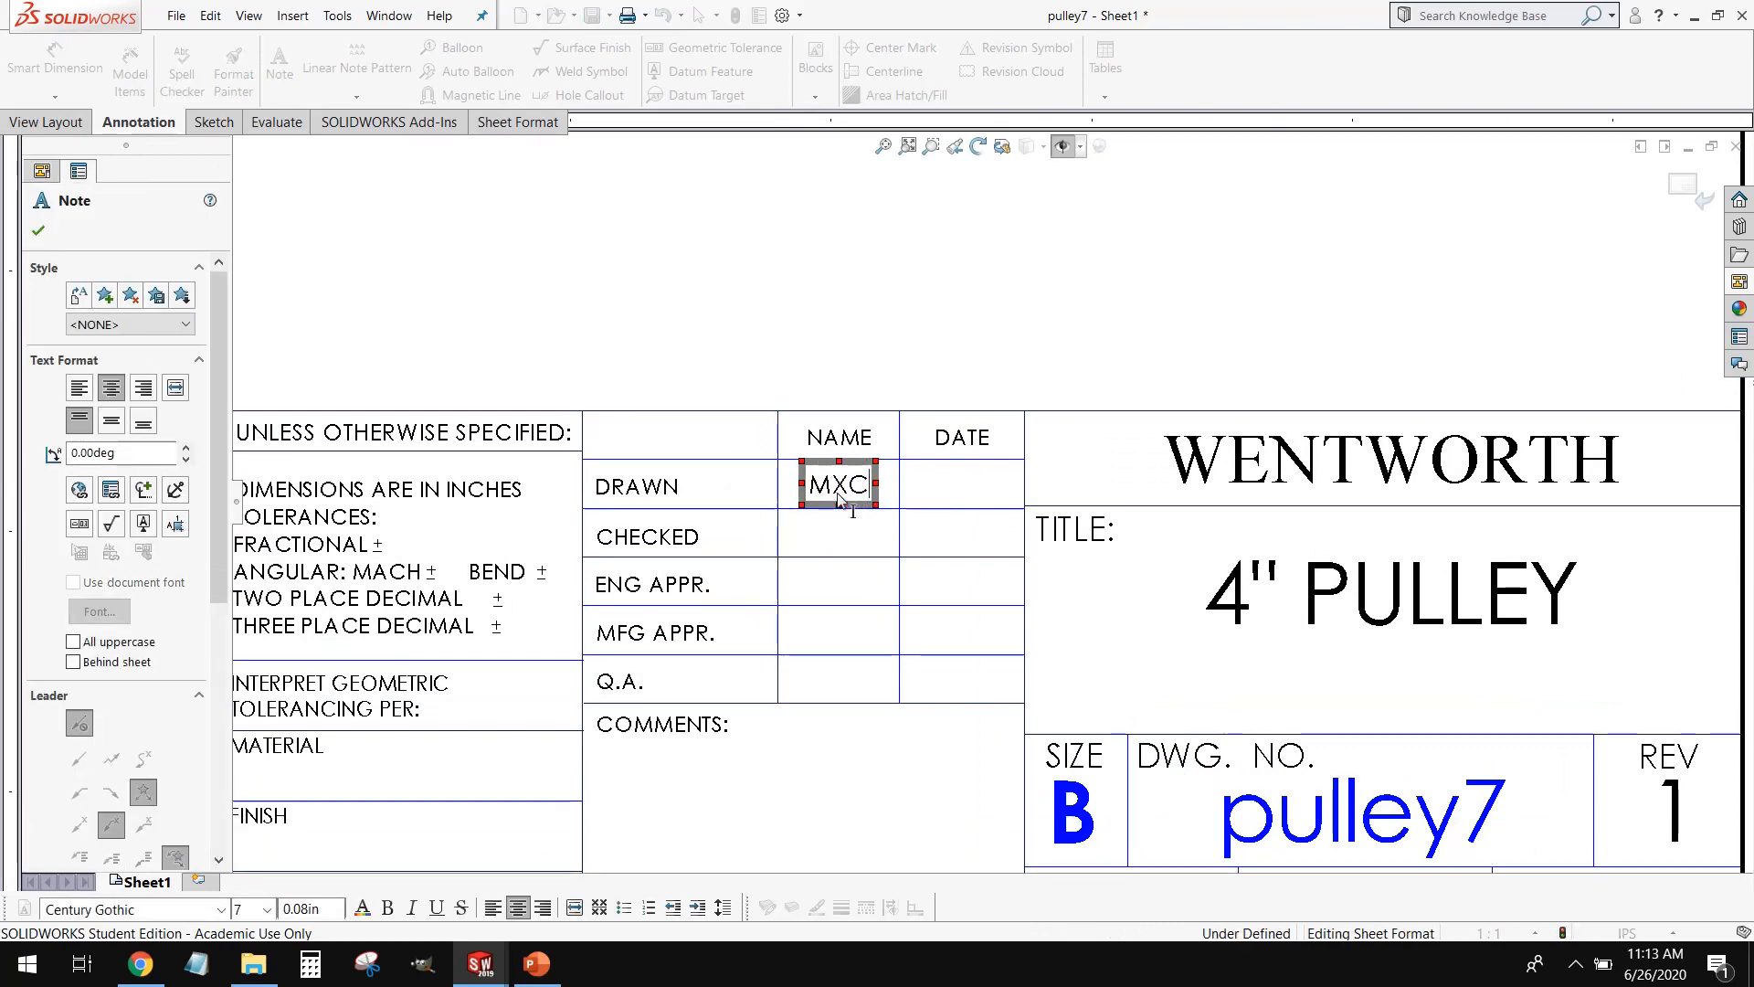
{"action": "left_click", "coordinate": [972, 487]}
{"action": "double_click", "coordinate": [973, 491]}
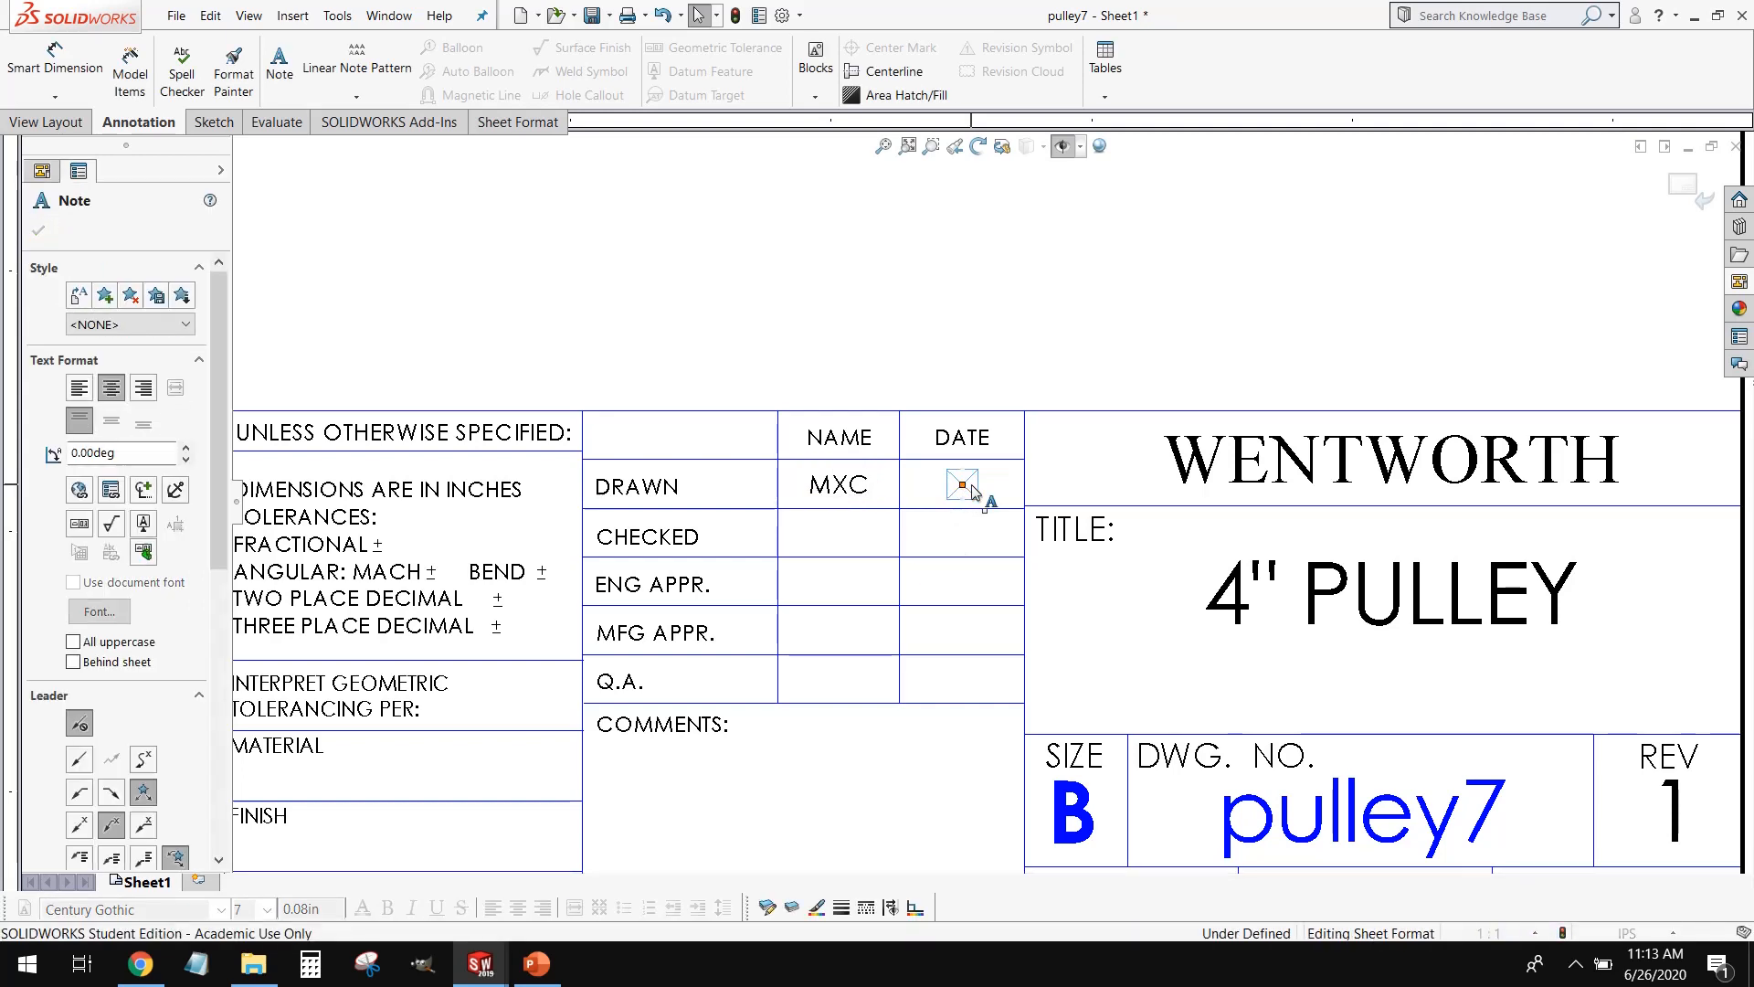
{"action": "type", "text": "06/26/"}
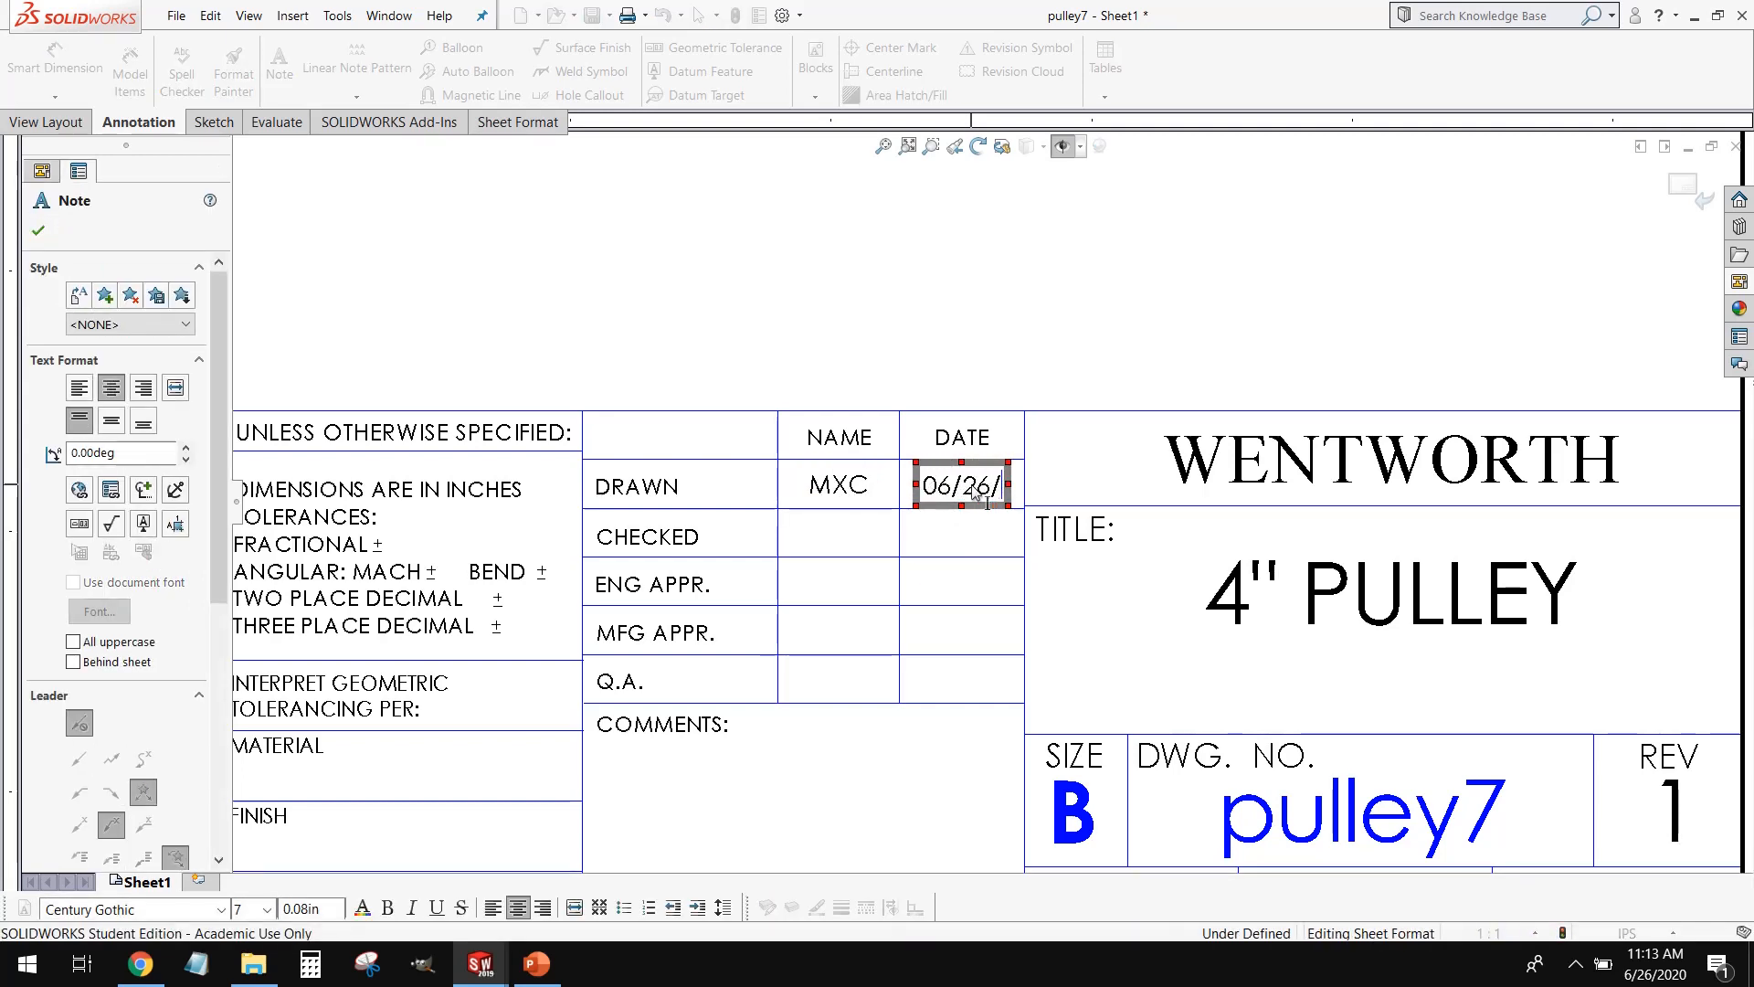
{"action": "type", "text": "20"}
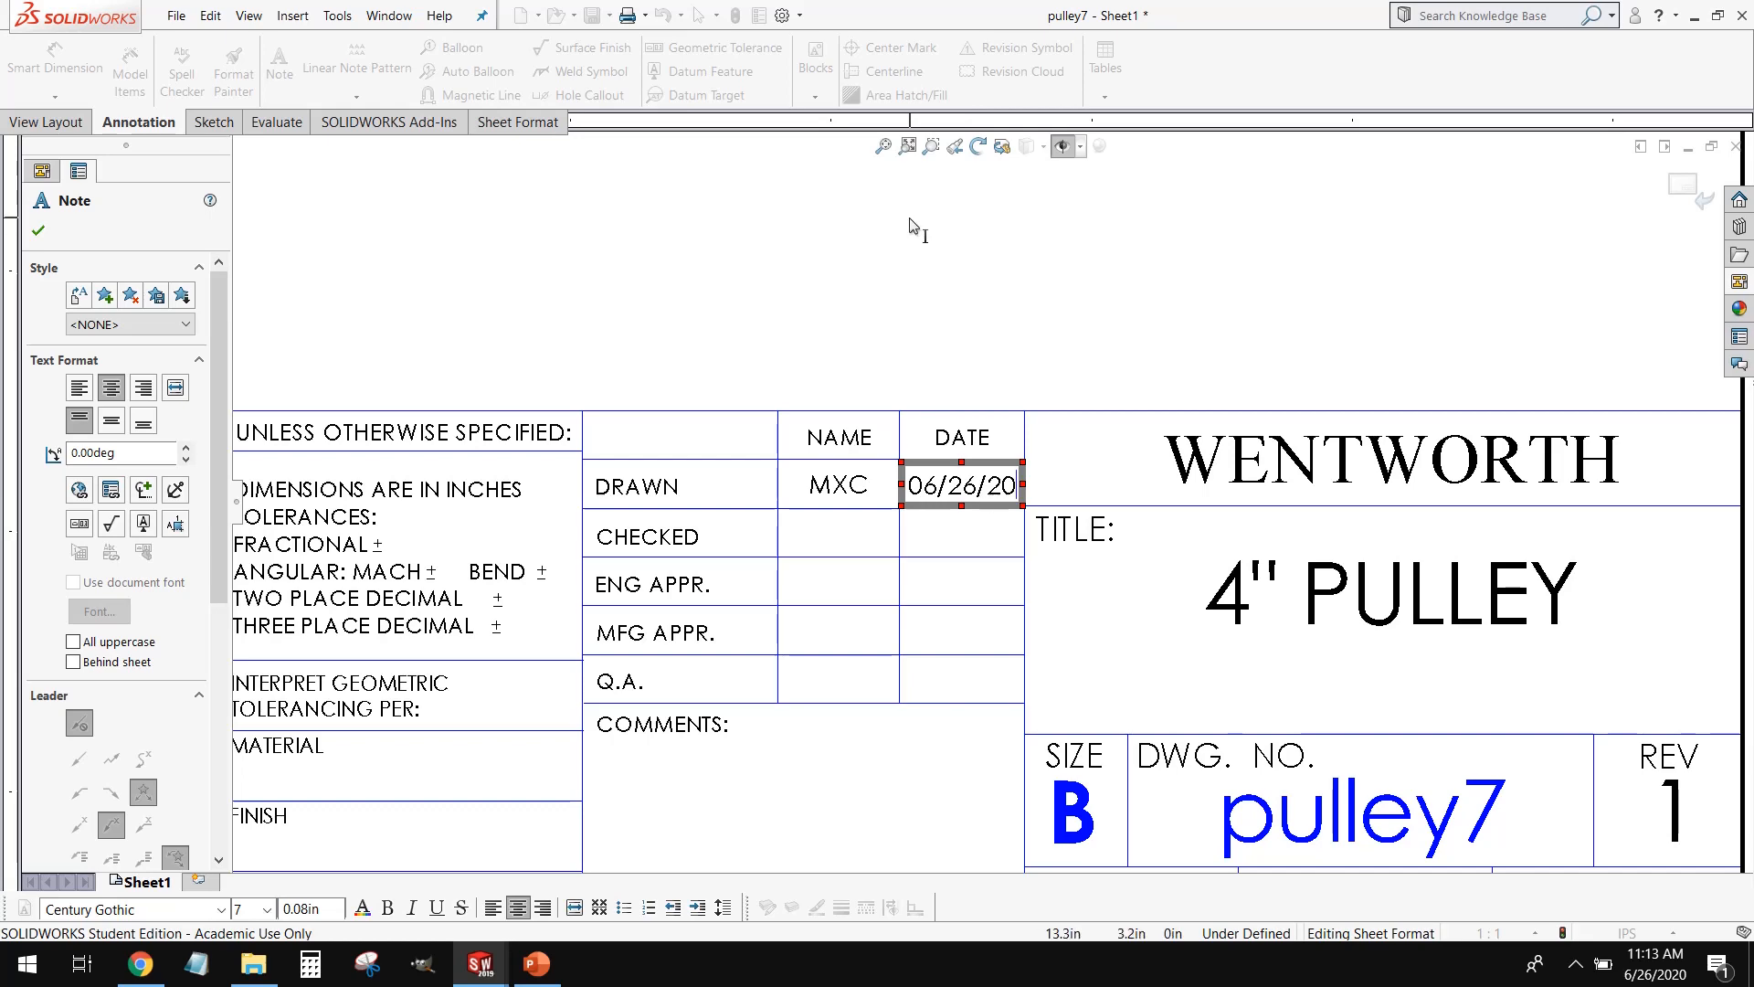
{"action": "left_click", "coordinate": [901, 301]}
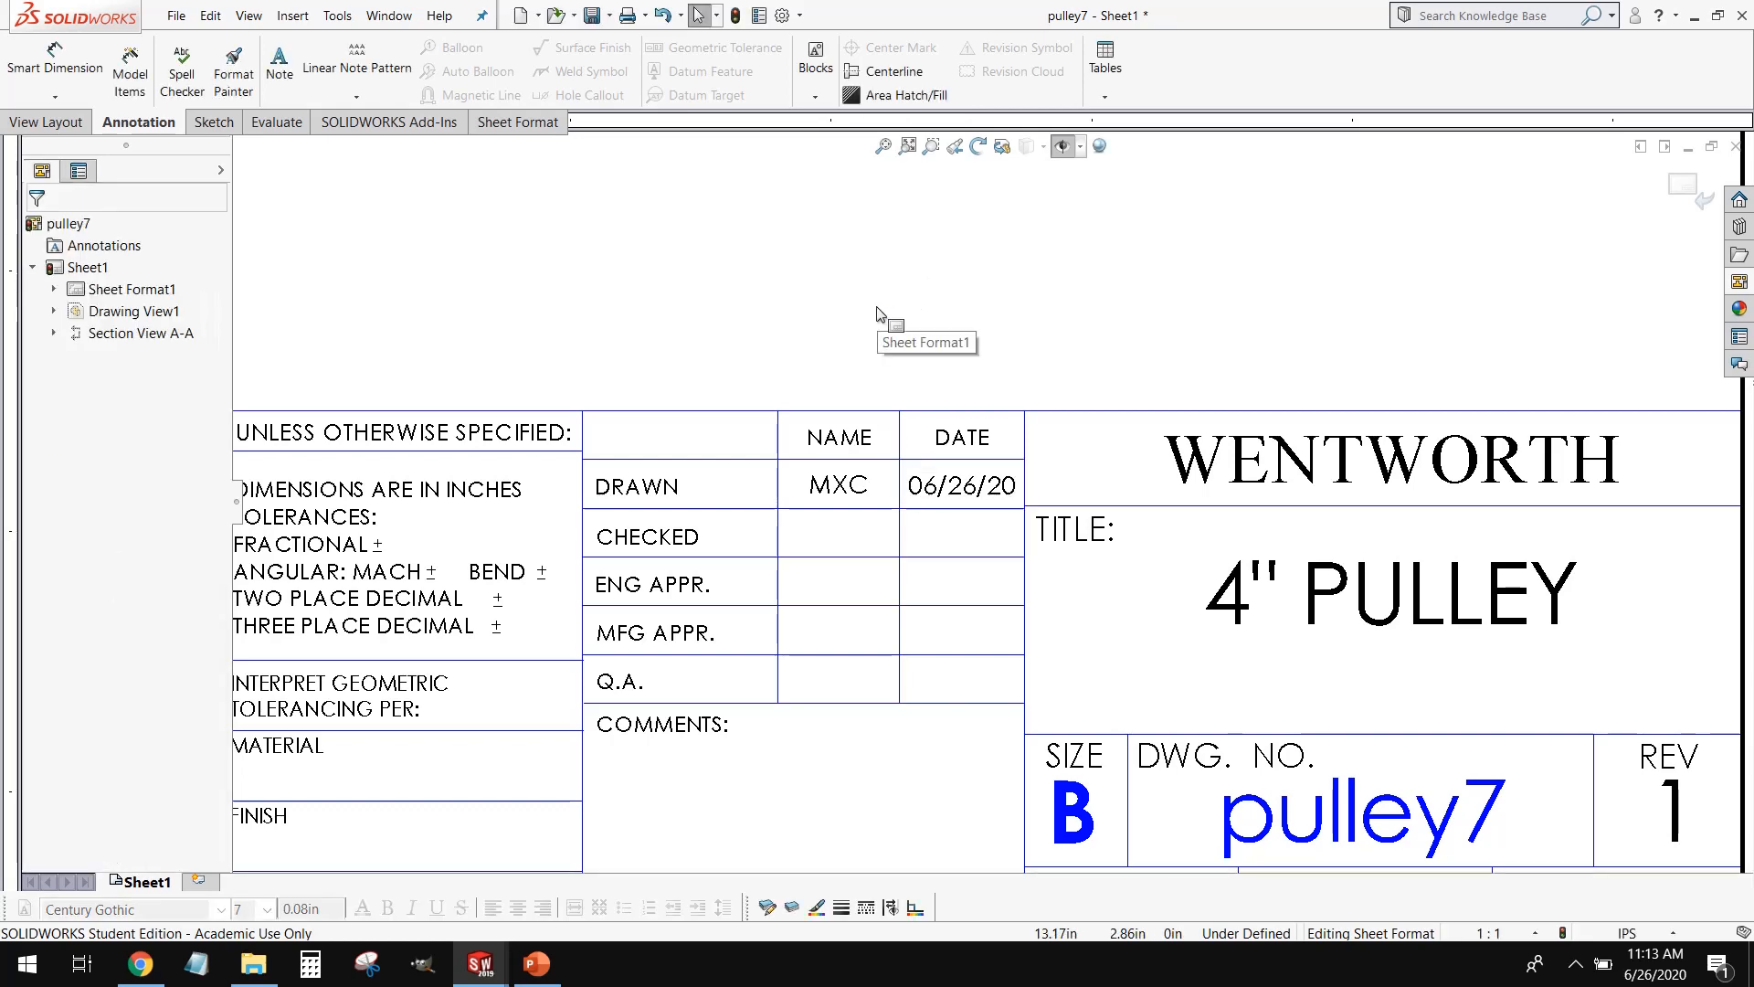
Step: Set the fractional tolerance to ±1/16 and the angular MACH tolerance to ±1° in the title block's tolerance note
{"action": "scroll", "coordinate": [877, 314], "scroll_direction": "up", "scroll_amount": 4}
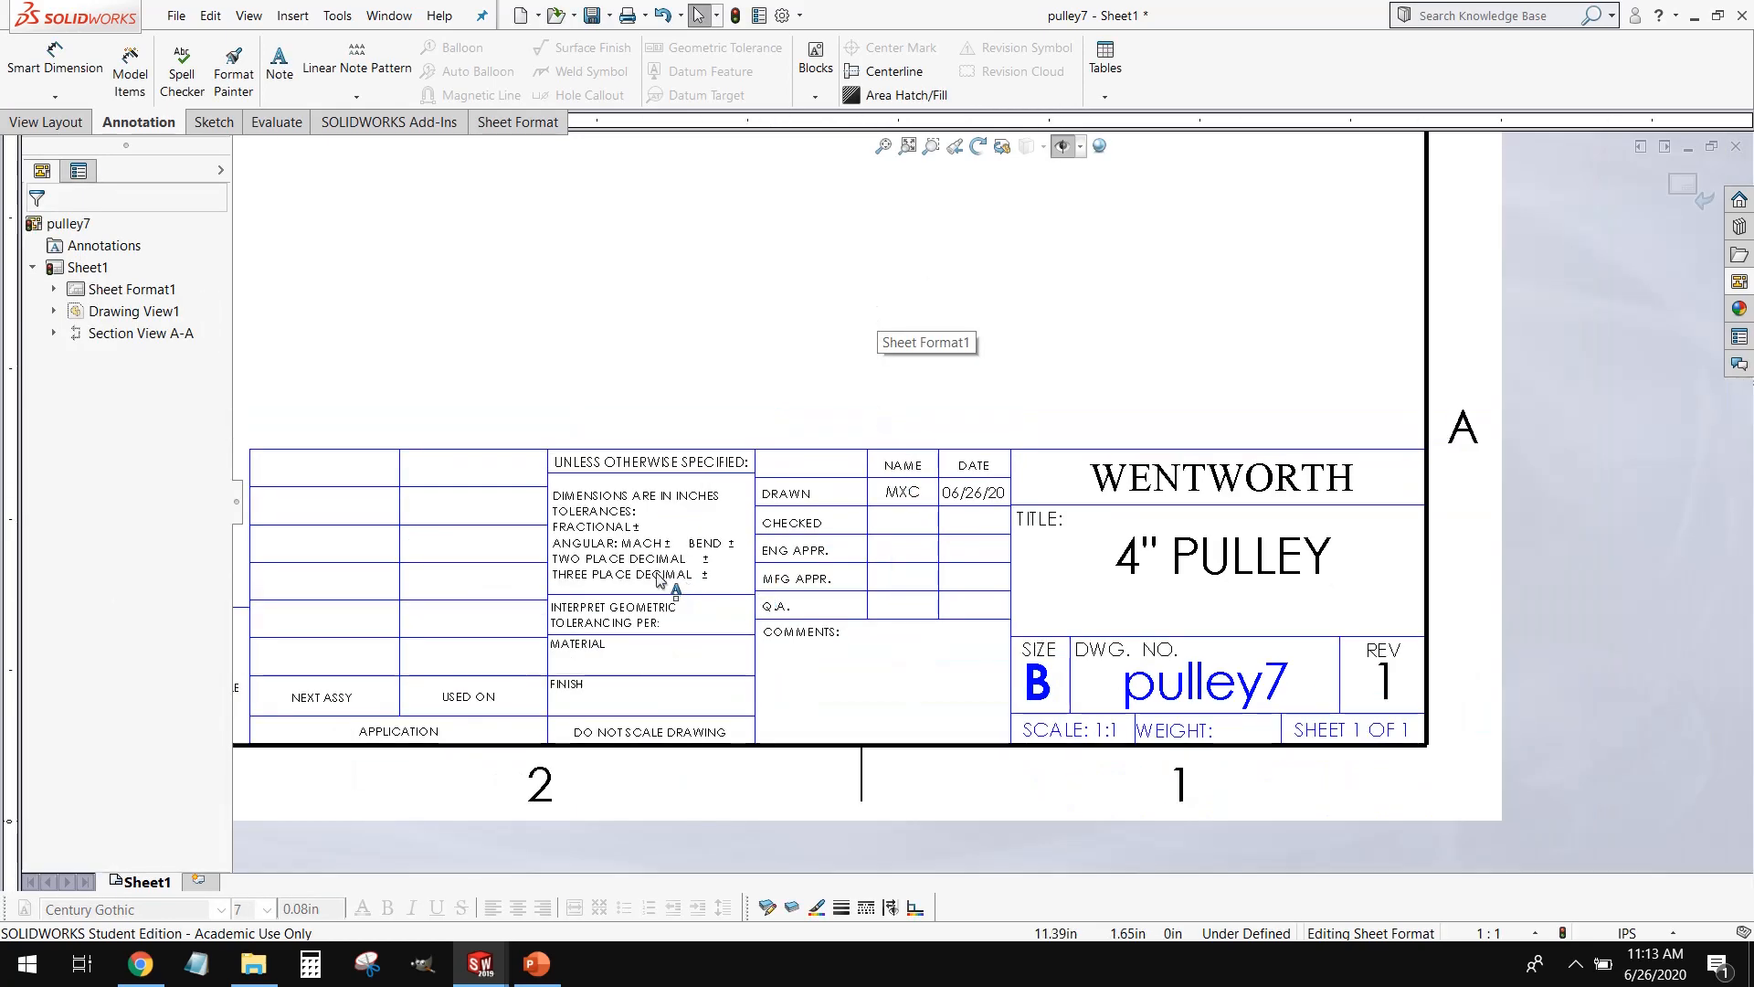
{"action": "scroll", "coordinate": [658, 580], "scroll_direction": "down", "scroll_amount": 3}
{"action": "scroll", "coordinate": [677, 570], "scroll_direction": "down", "scroll_amount": 2}
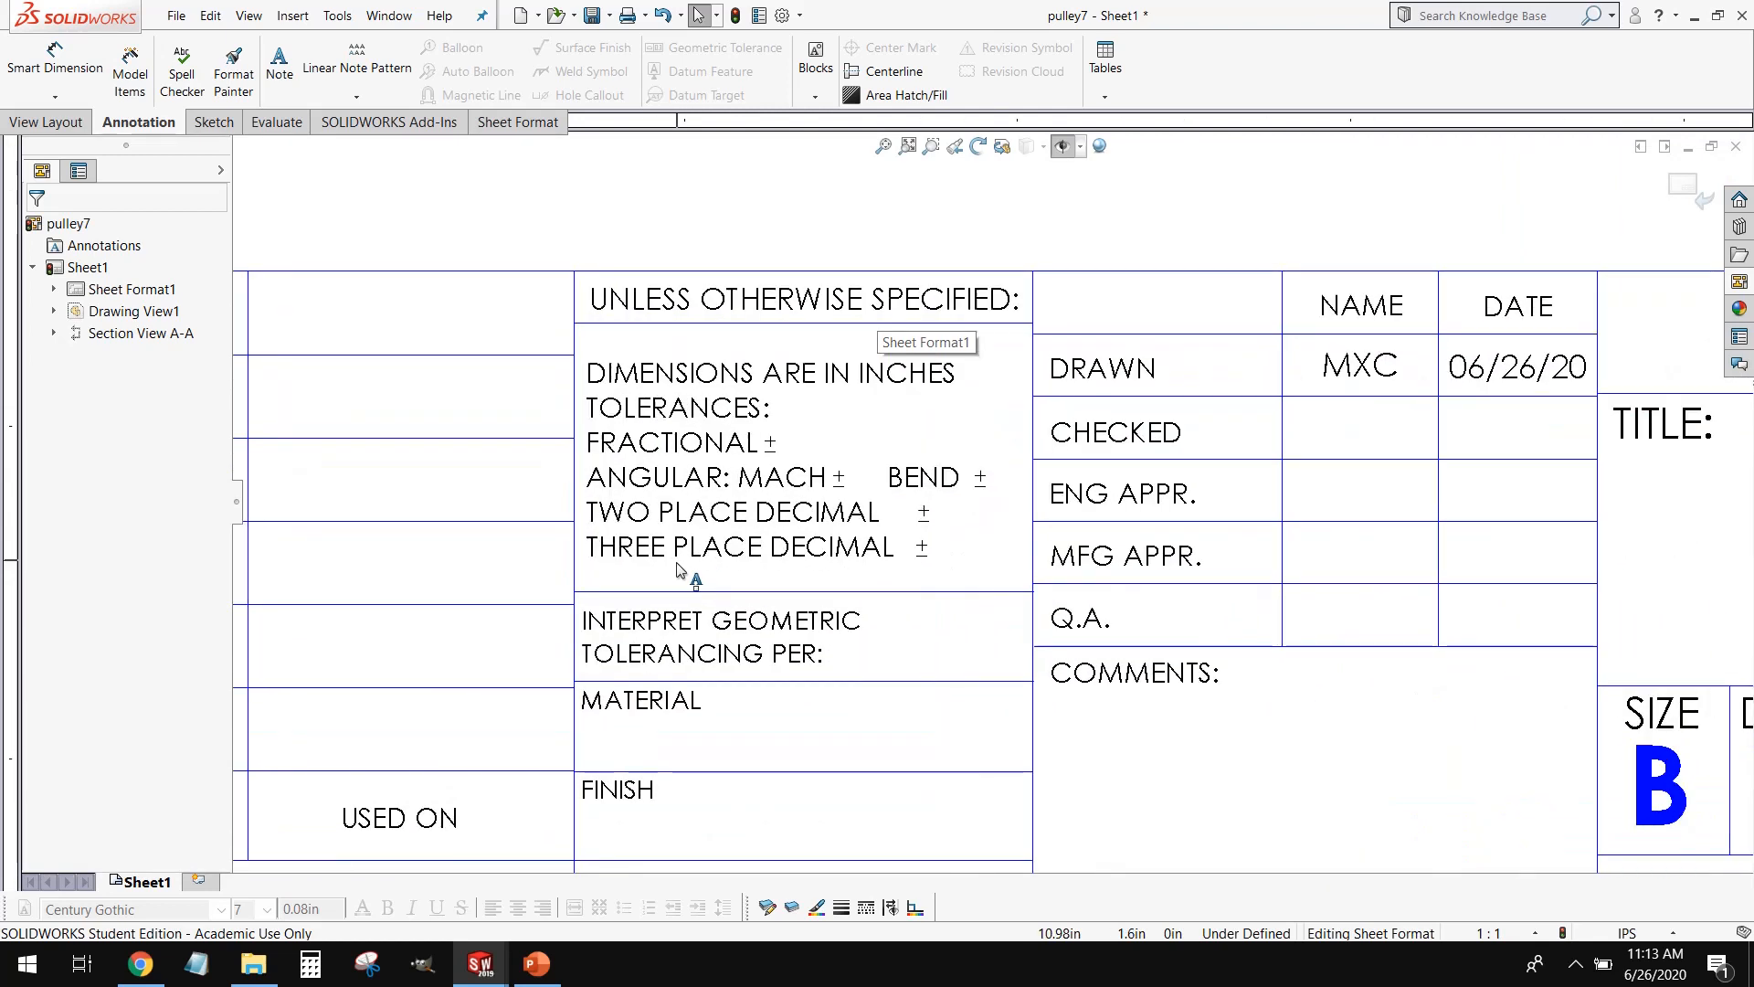
{"action": "double_click", "coordinate": [774, 496]}
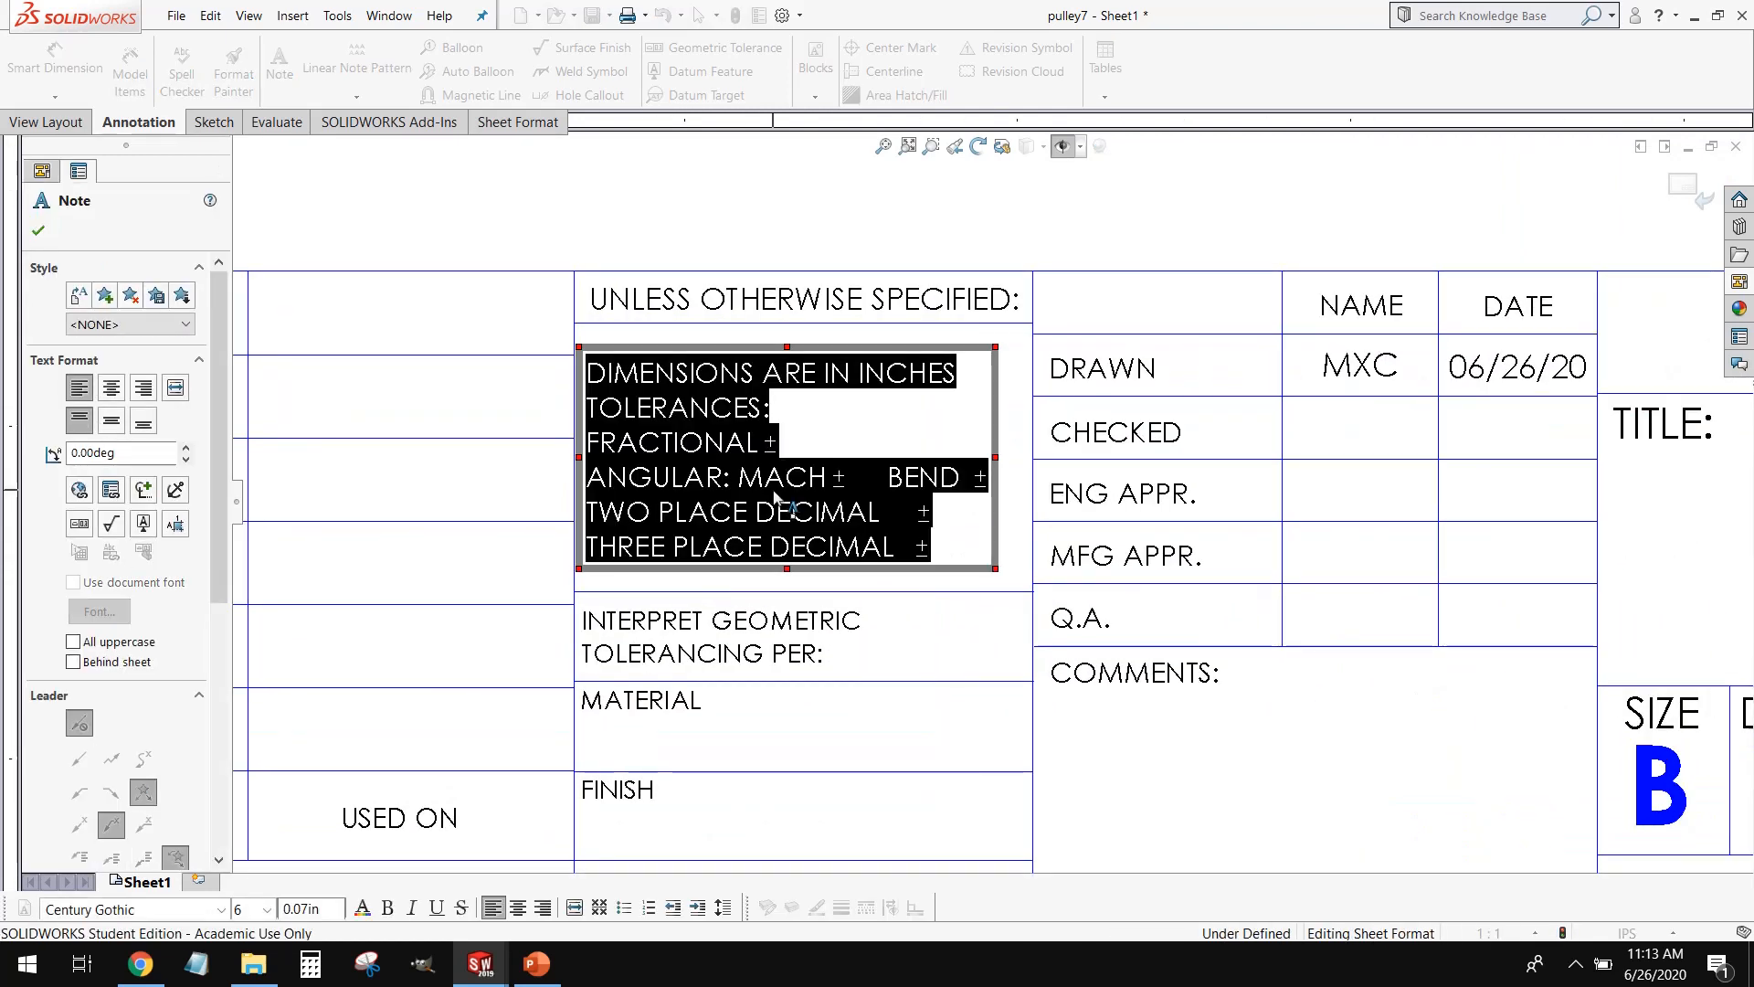
{"action": "left_click", "coordinate": [785, 446]}
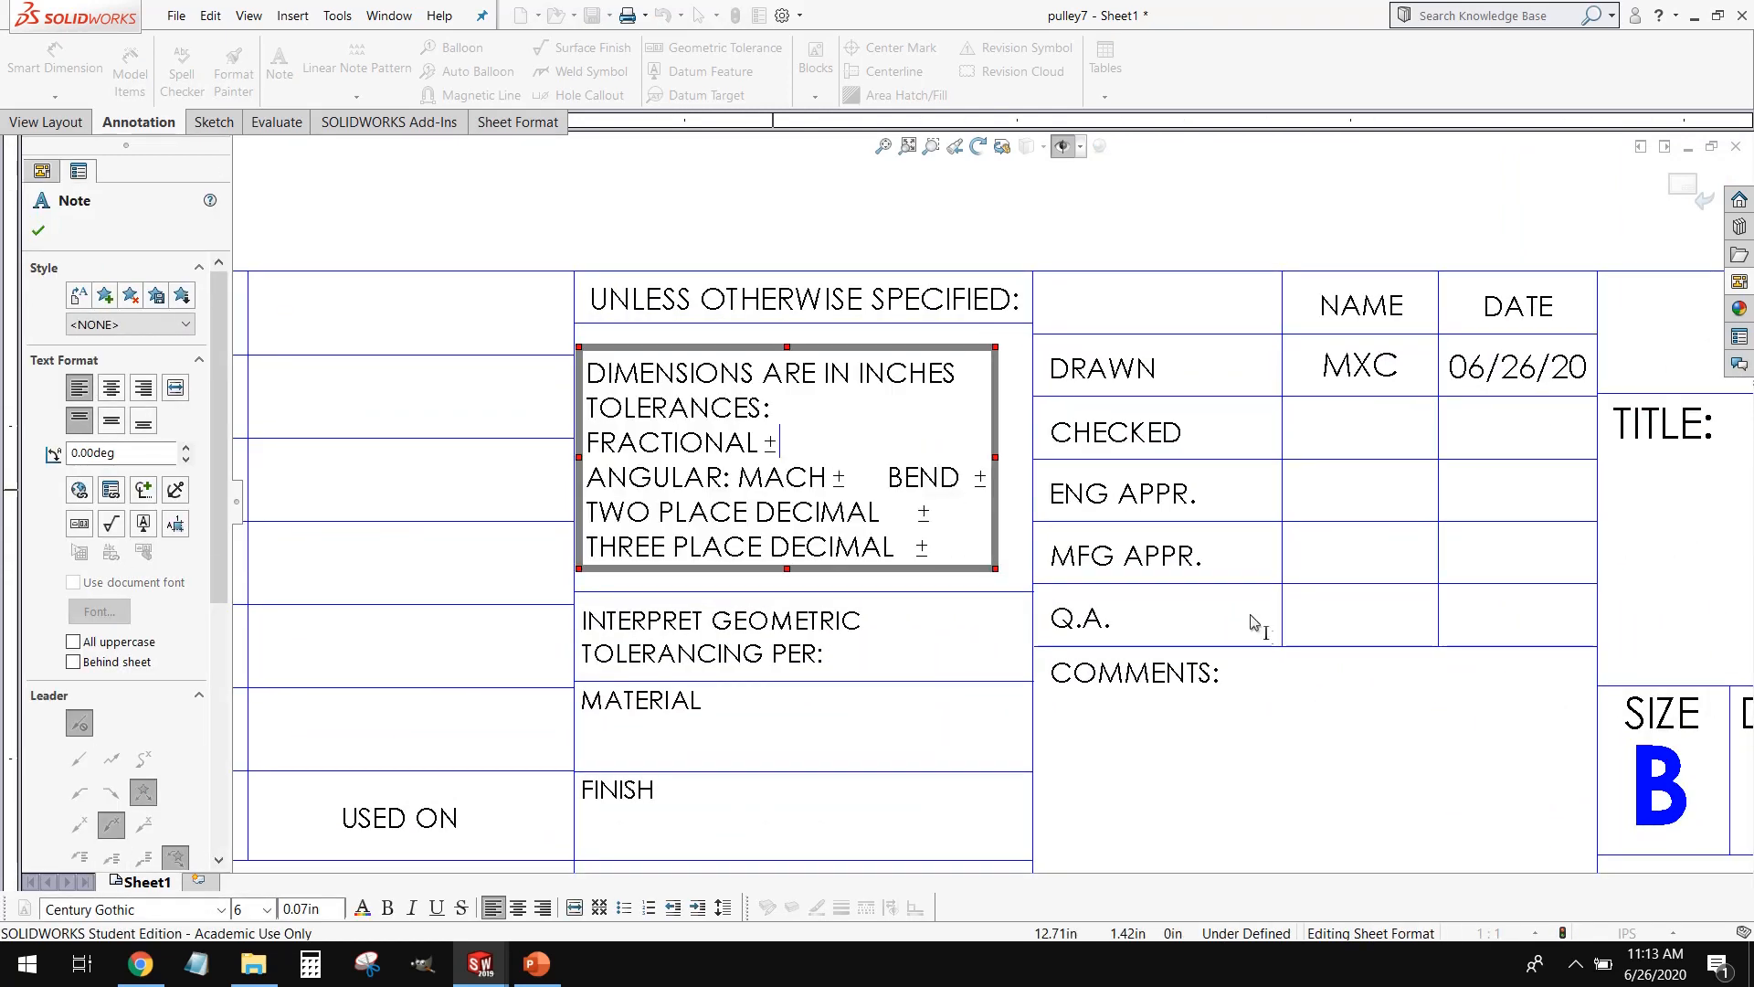
{"action": "type", "text": "1/"}
{"action": "type", "text": "1"}
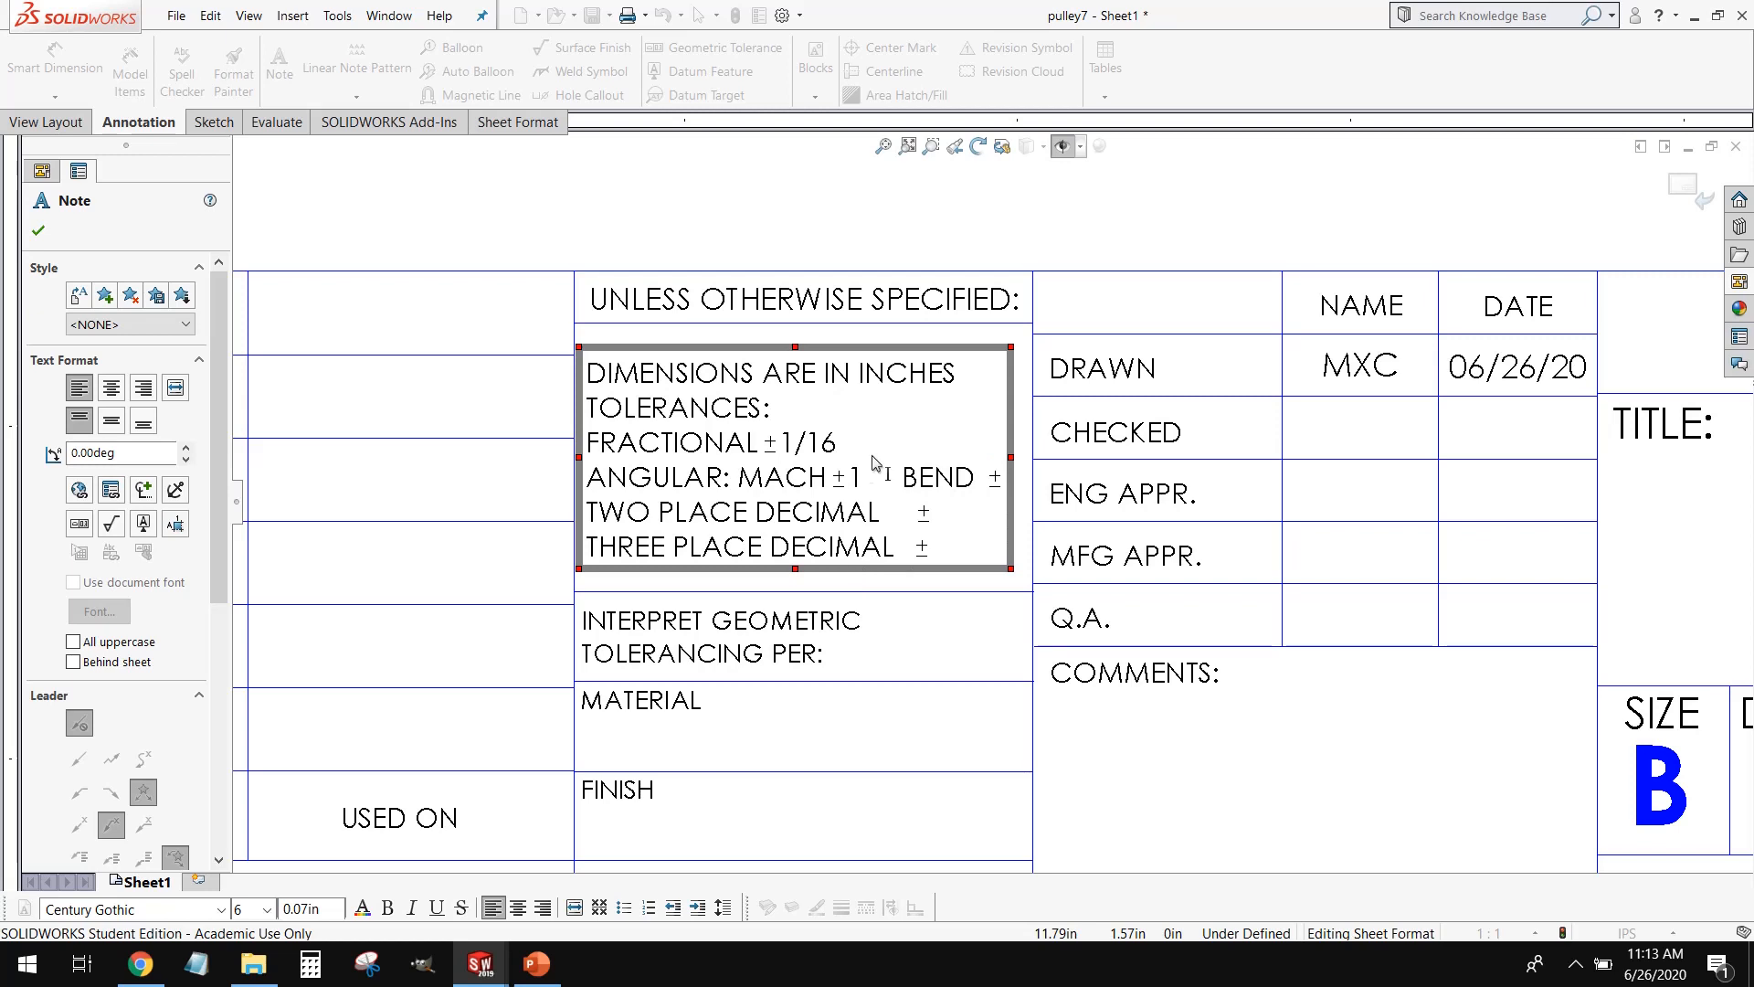
{"action": "left_click", "coordinate": [144, 489]}
{"action": "left_click", "coordinate": [161, 530]}
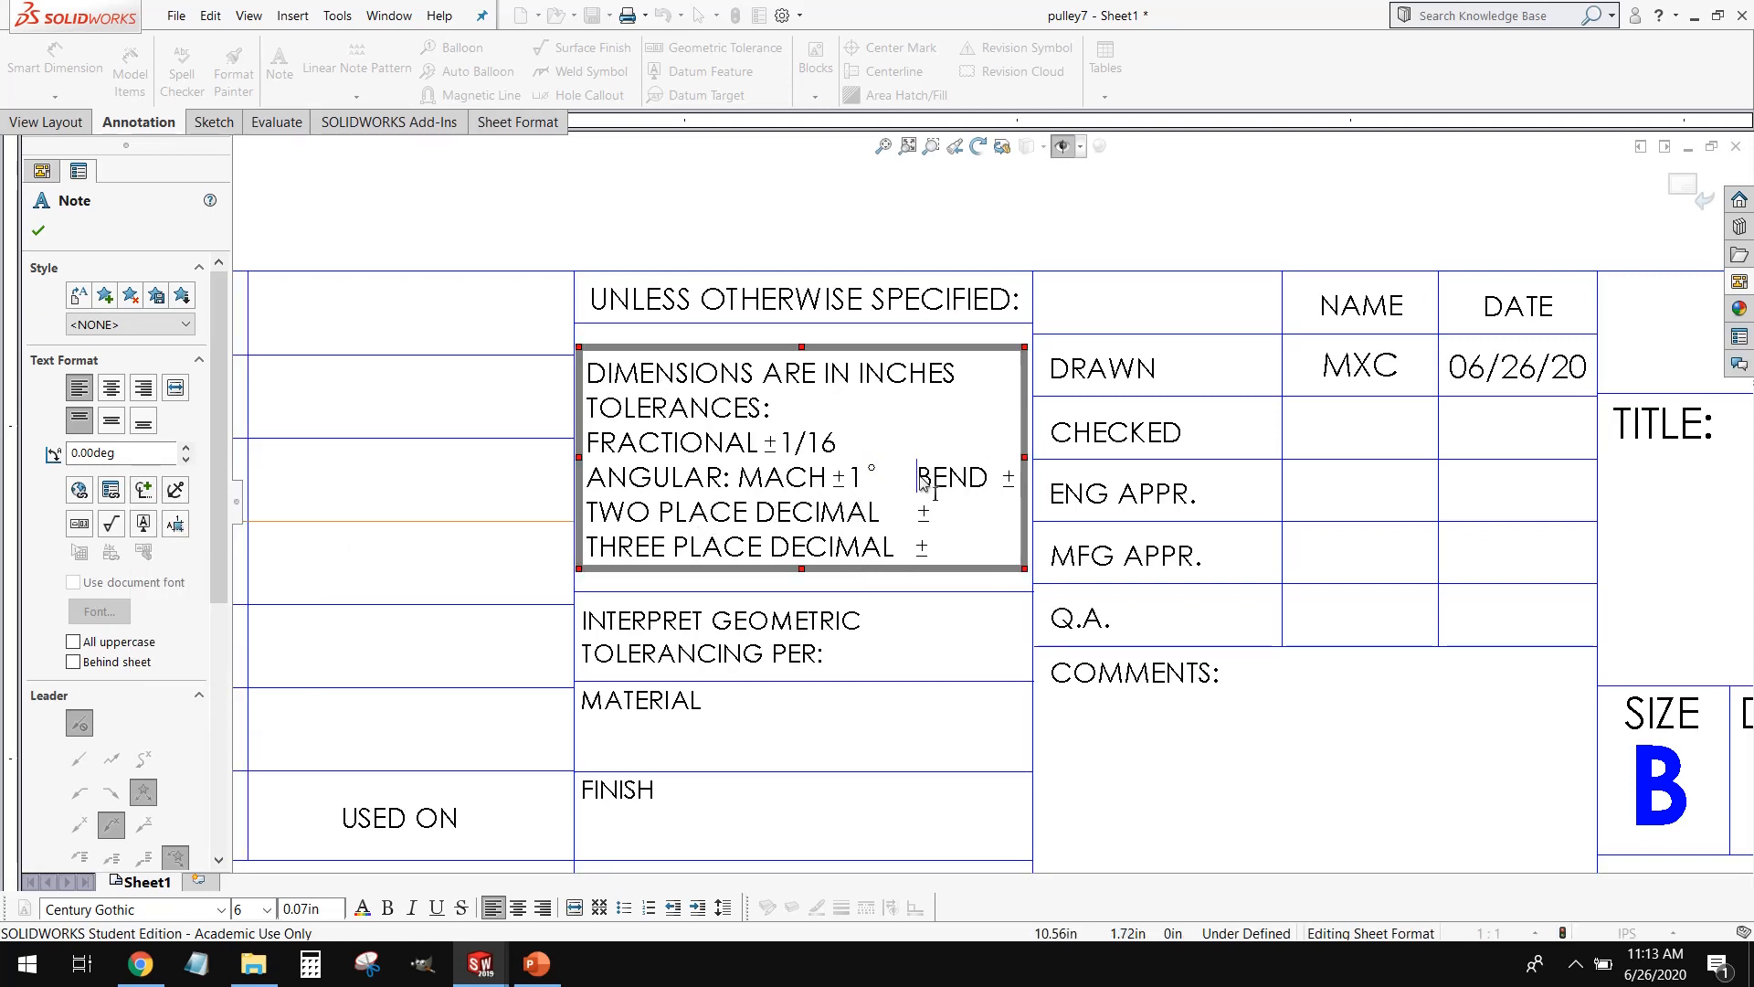
Step: Remove the extra spaces before BEND in the tolerance note and set the bend tolerance to ±5°
{"action": "key", "text": "Delete"}
{"action": "key", "text": "Delete"}
{"action": "key", "text": "Delete"}
{"action": "key", "text": "Delete"}
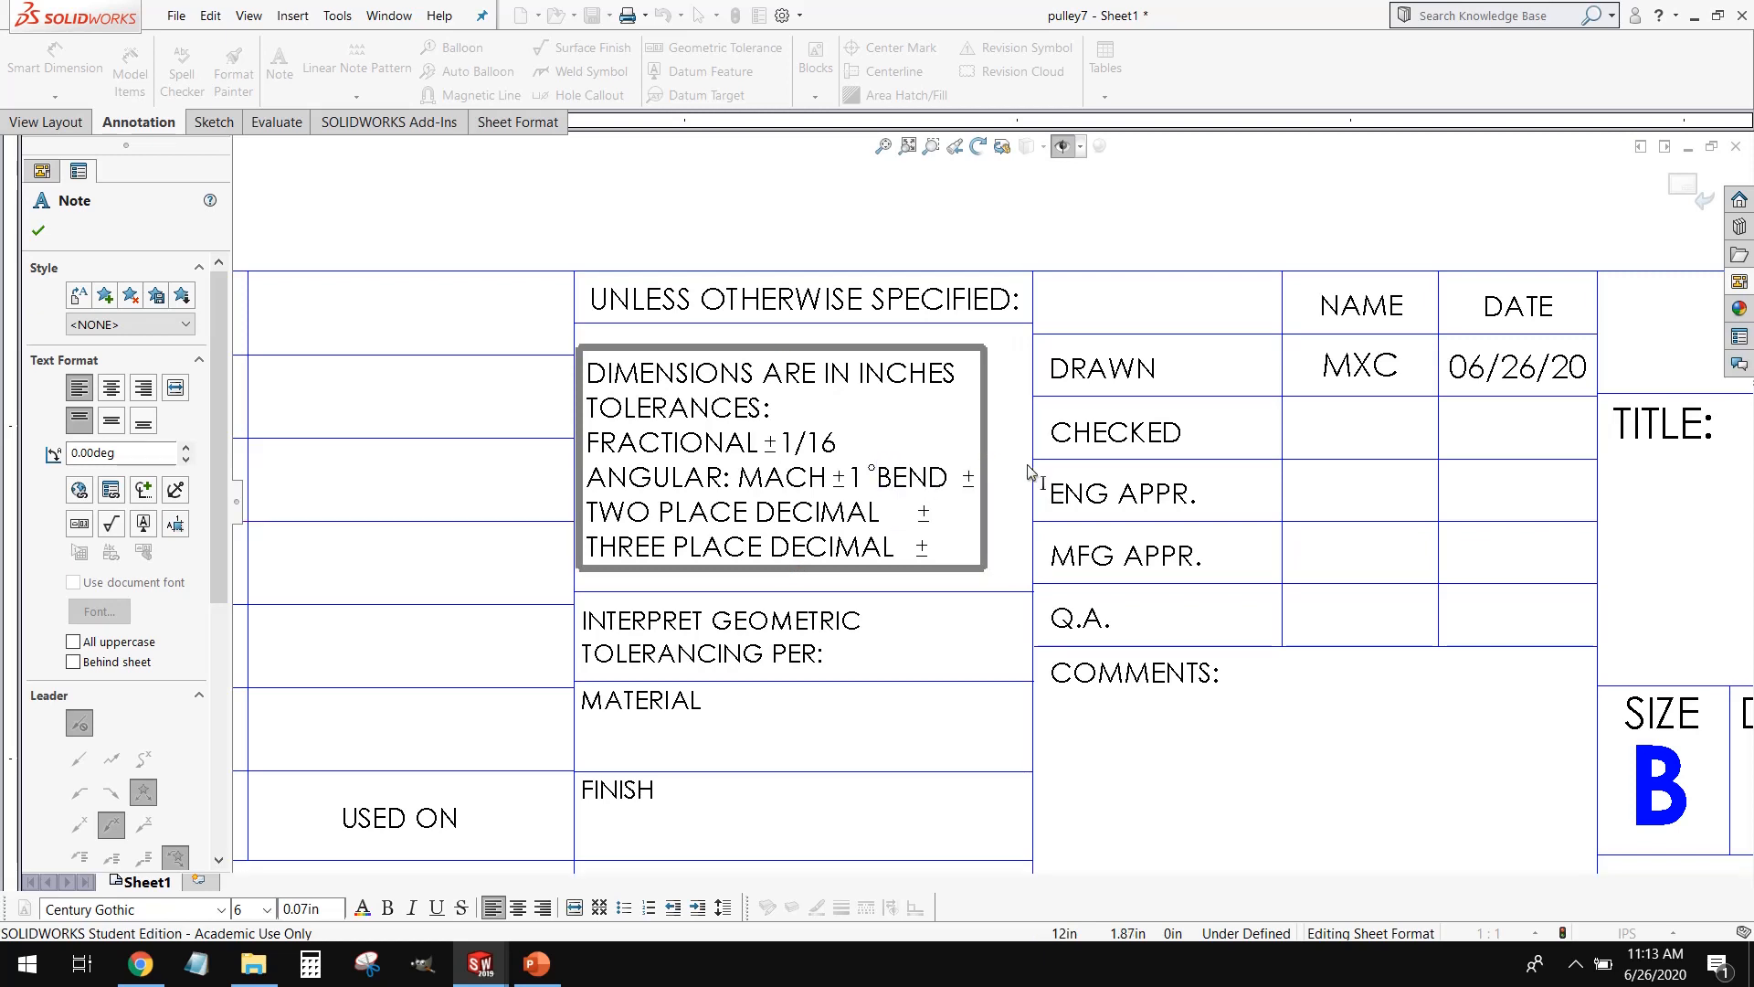
{"action": "type", "text": "5"}
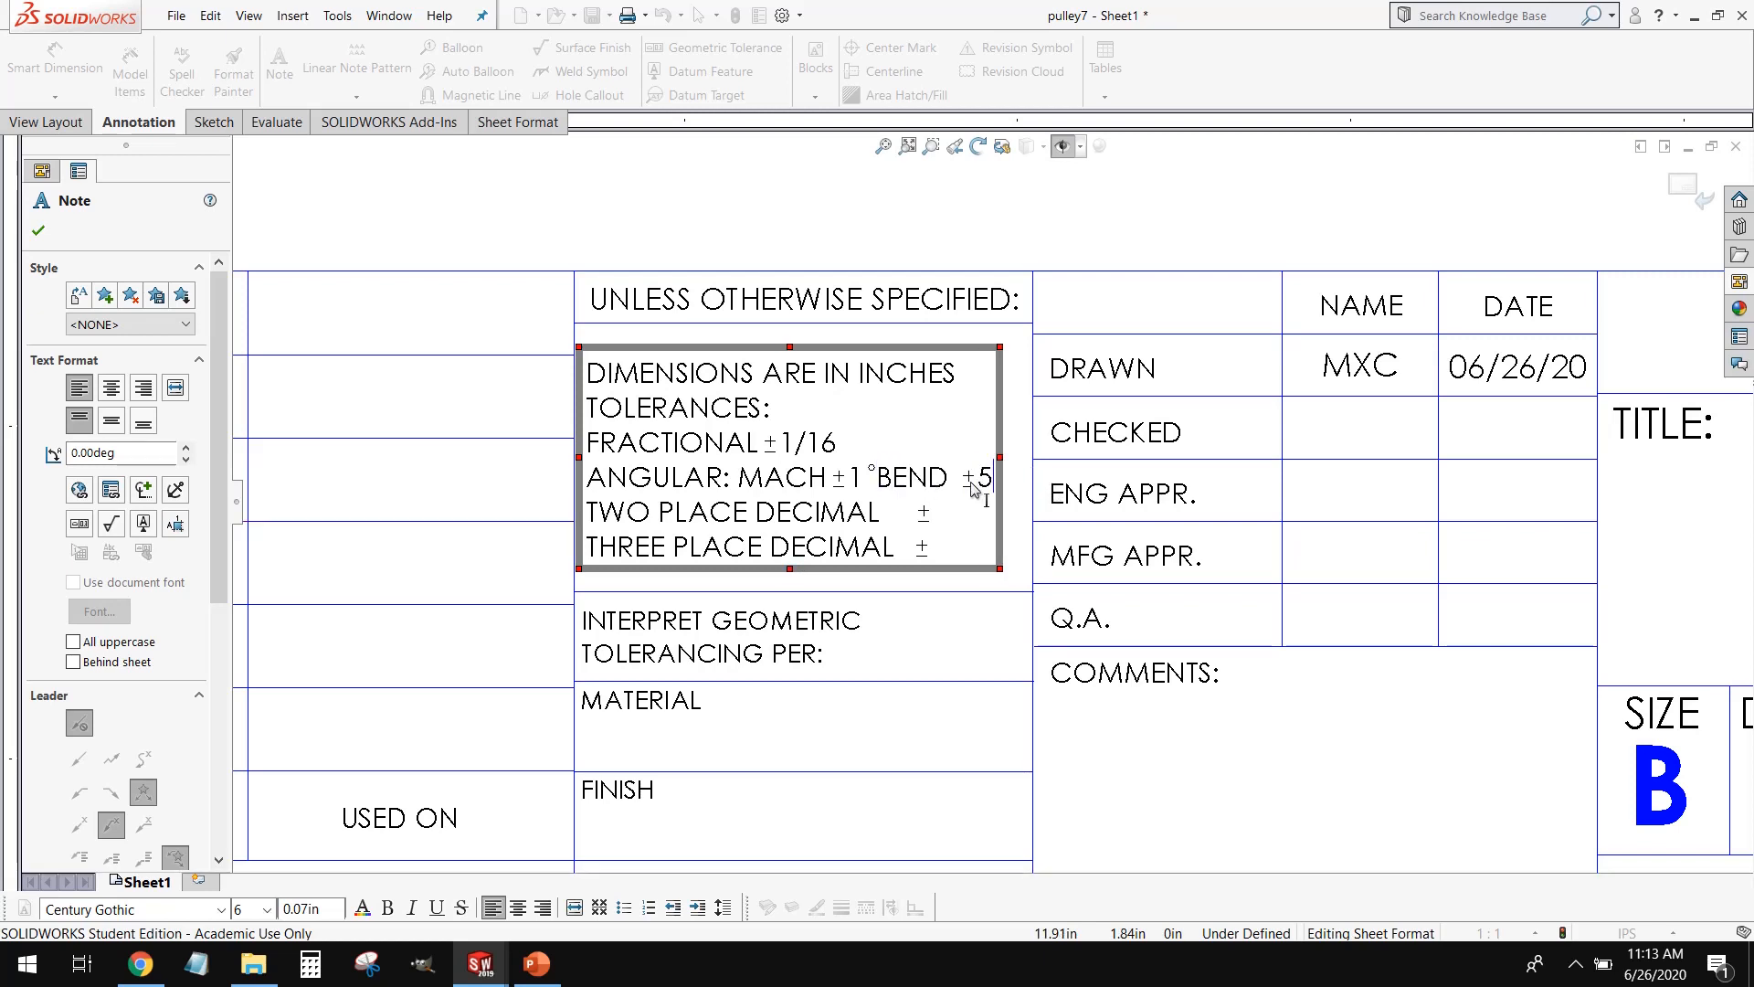
{"action": "left_click", "coordinate": [143, 494]}
{"action": "left_click", "coordinate": [149, 522]}
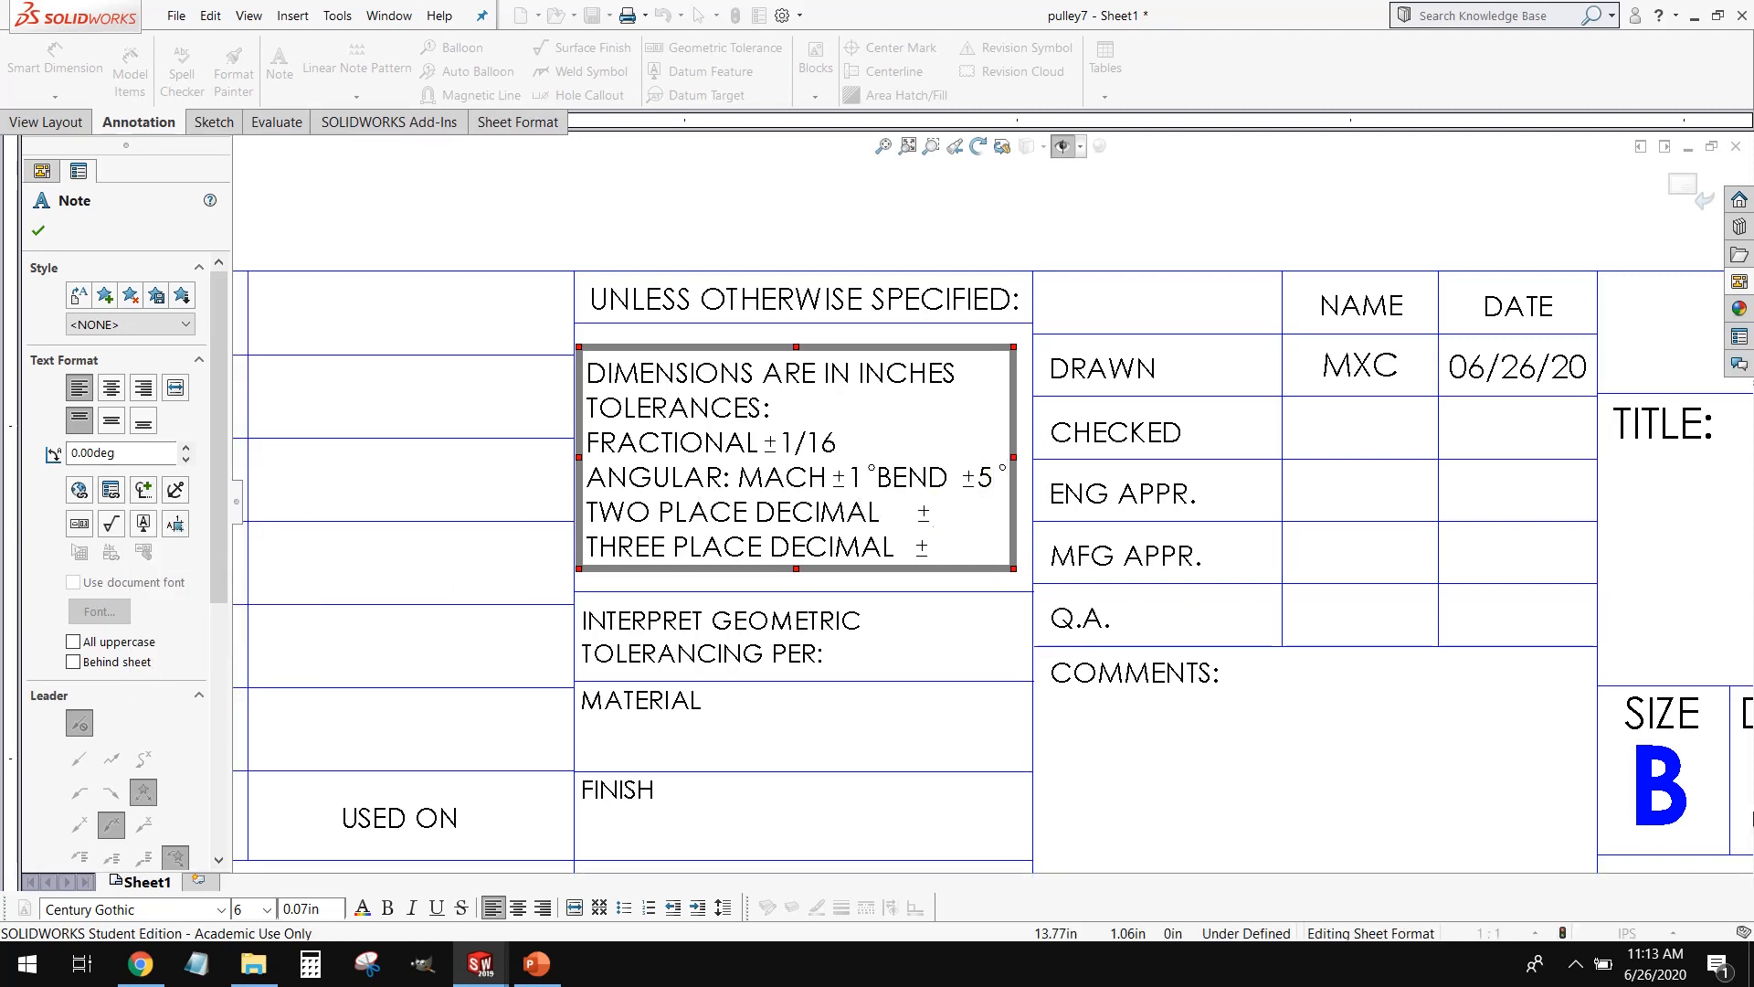
Step: Set the two place decimal tolerance to ±.05 and the three place decimal tolerance to ±.003
{"action": "type", "text": ".05"}
{"action": "left_click", "coordinate": [957, 549]}
{"action": "type", "text": ".003"}
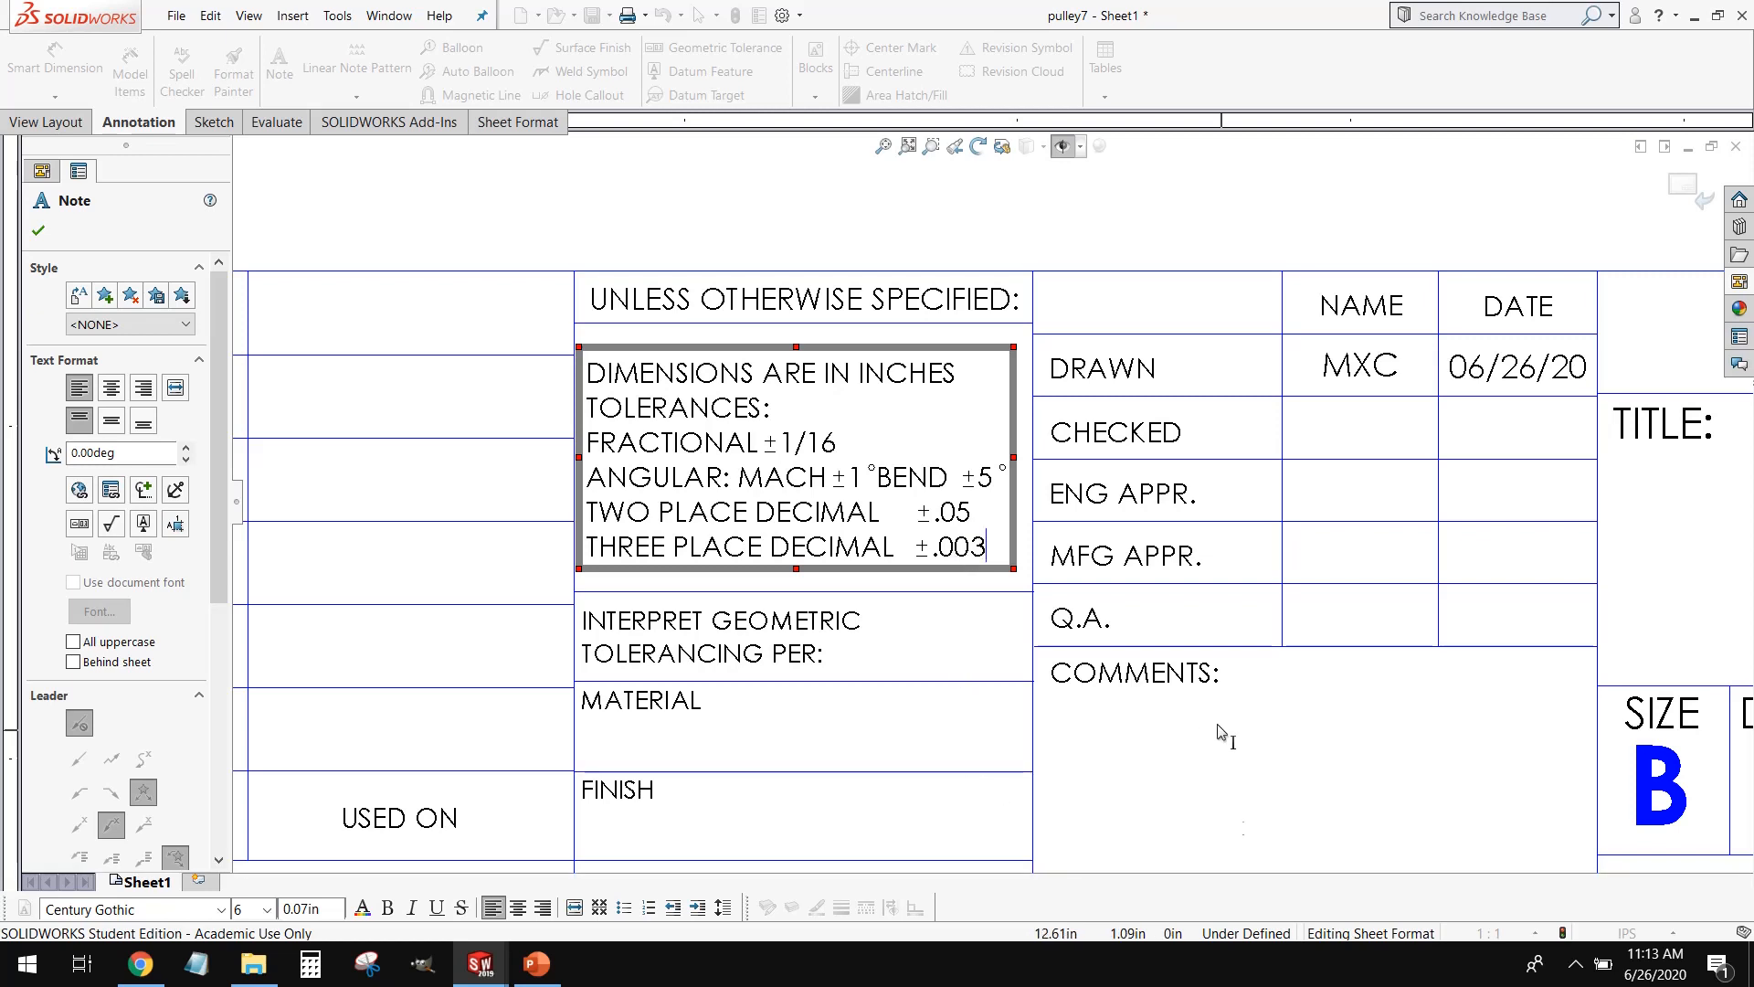
{"action": "left_click", "coordinate": [1220, 820]}
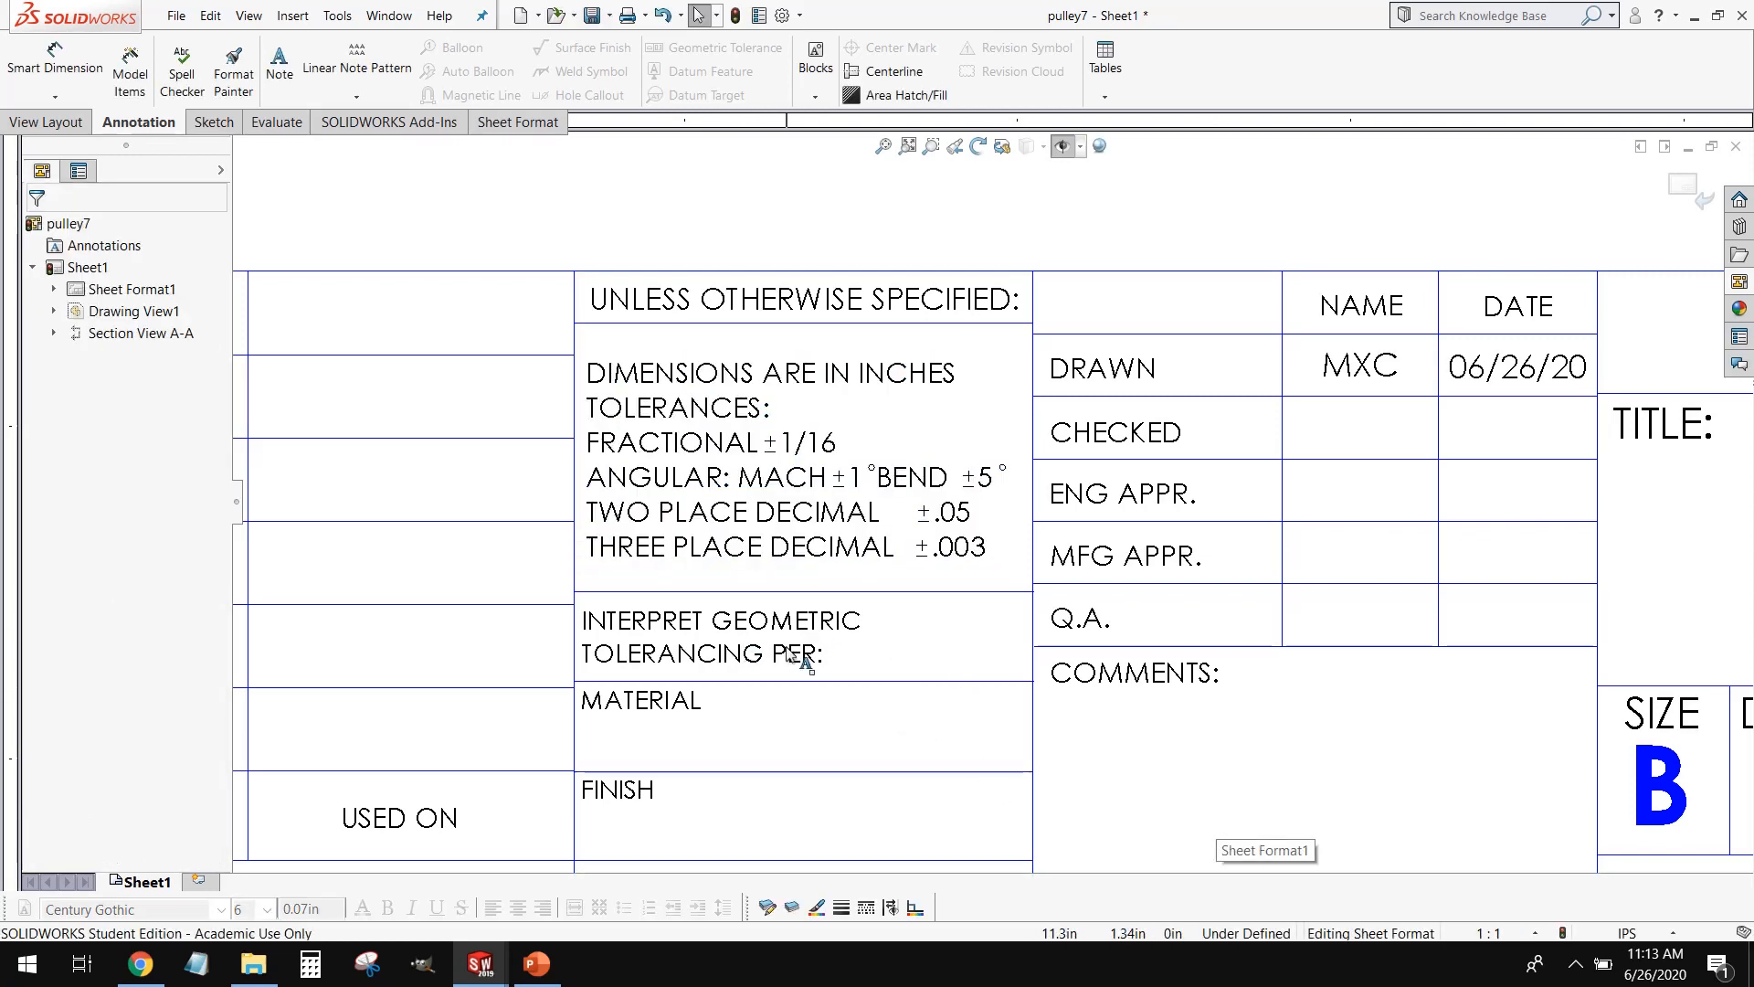
Step: Add ASME Y14.5 as the standard after INTERPRET GEOMETRIC TOLERANCING PER: in the title block
{"action": "left_click", "coordinate": [823, 656]}
{"action": "double_click", "coordinate": [823, 656]}
{"action": "left_click", "coordinate": [827, 661]}
{"action": "type", "text": ":"}
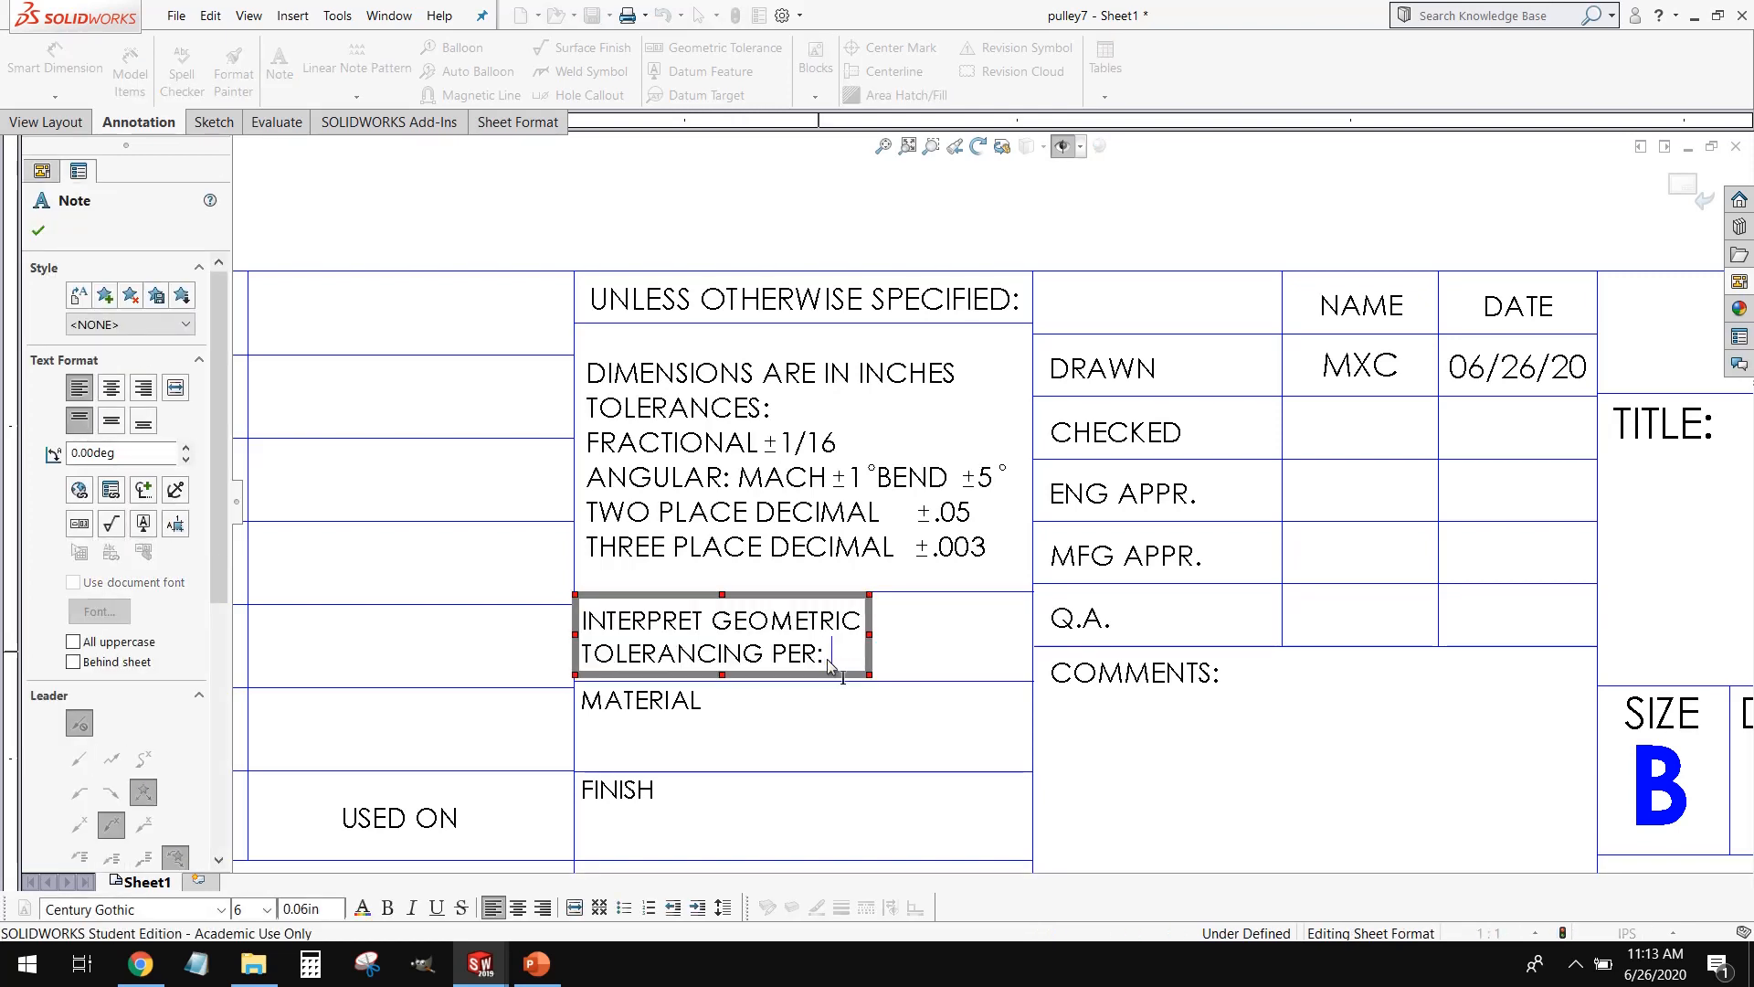
{"action": "type", "text": " ASTM"}
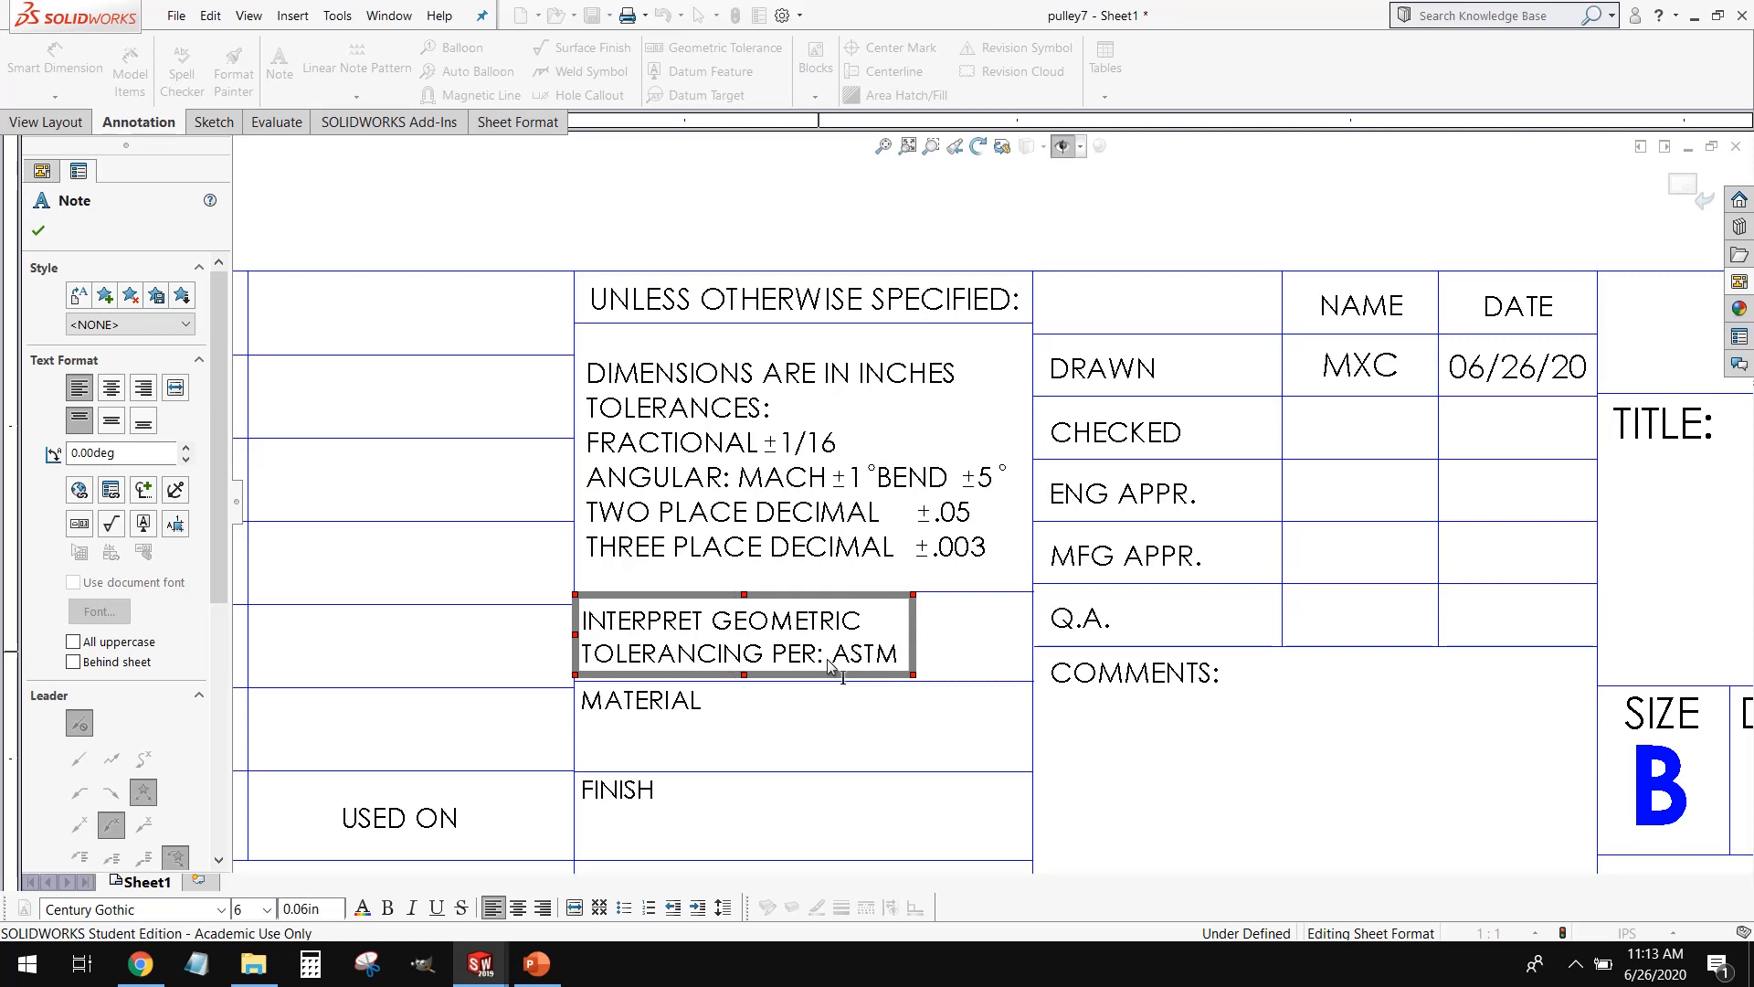
{"action": "key", "text": "BackSpace"}
{"action": "key", "text": "BackSpace"}
{"action": "key", "text": "BackSpace"}
{"action": "key", "text": "BackSpace"}
{"action": "type", "text": "SME"}
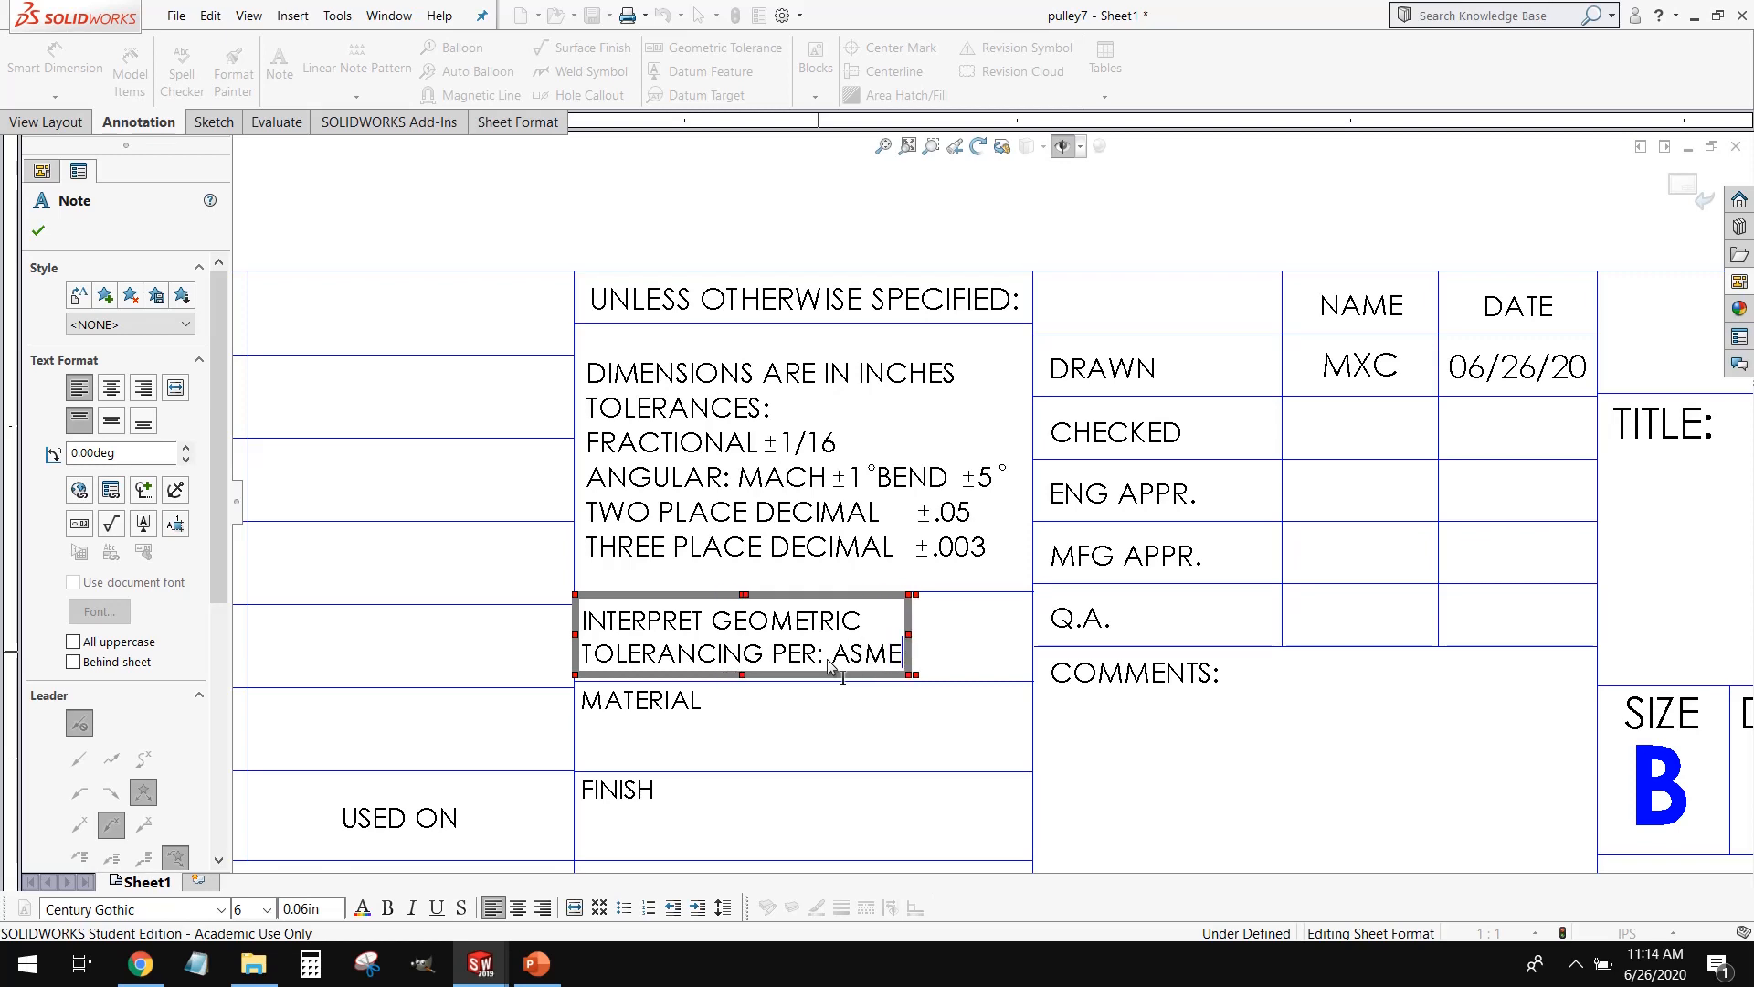
{"action": "type", "text": " Y14.5"}
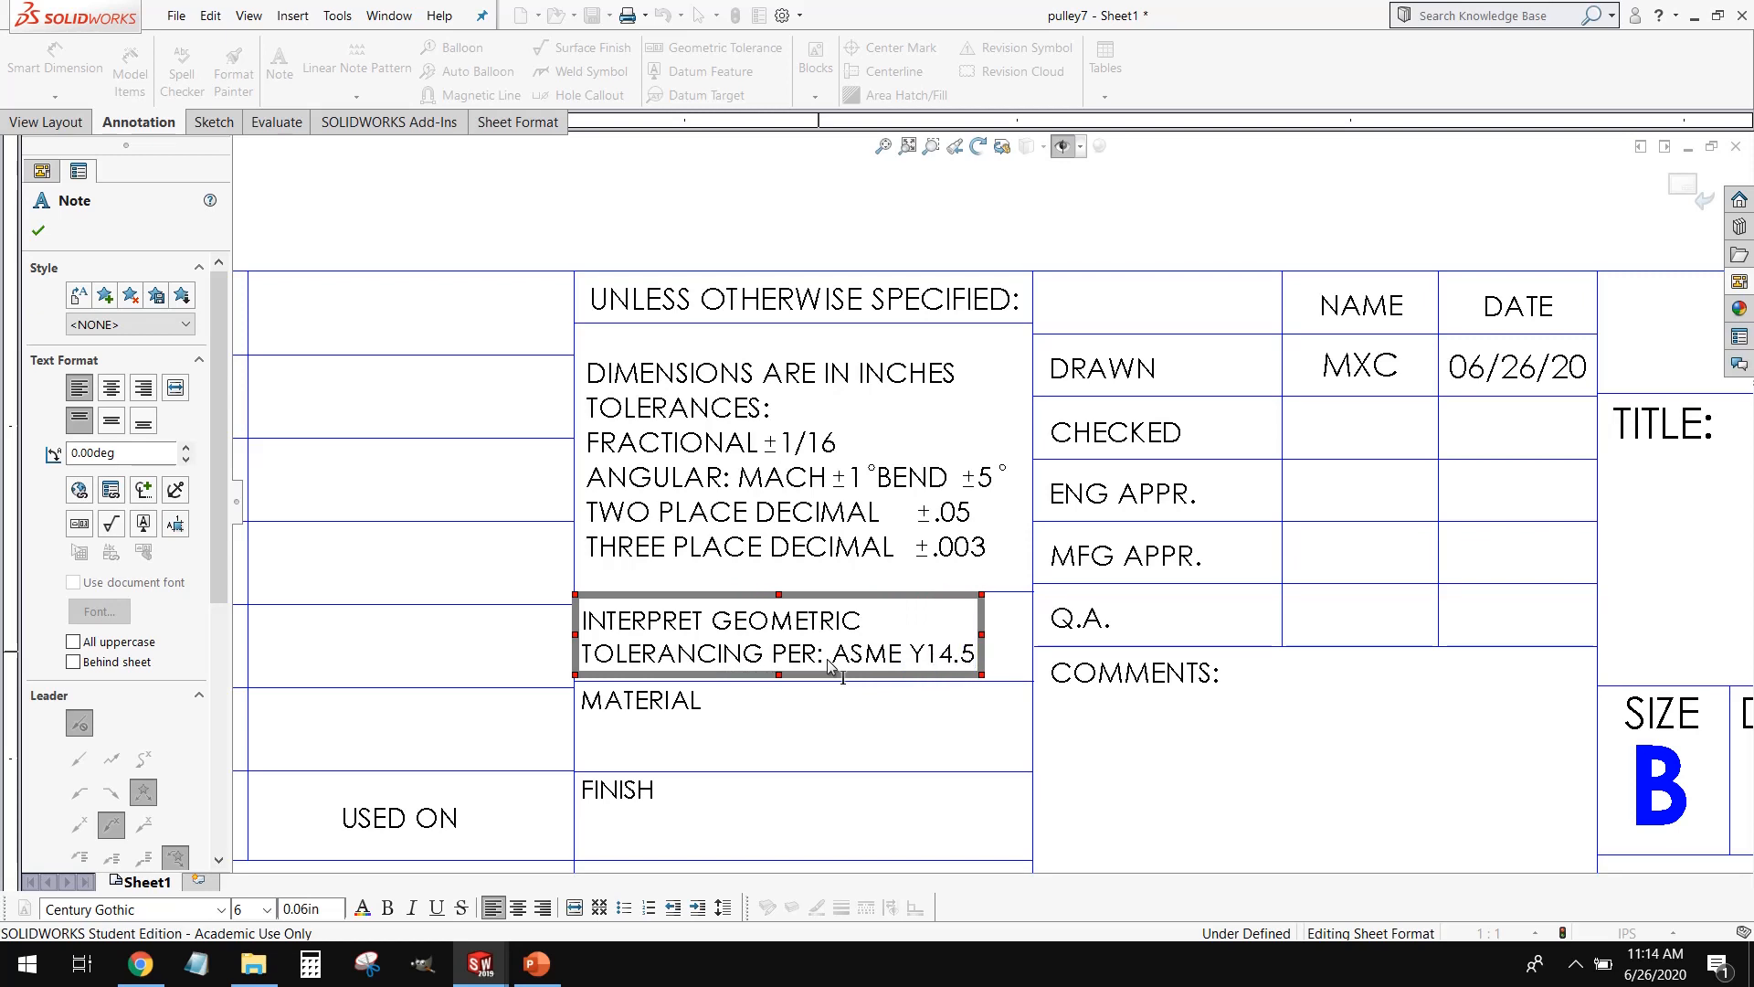
{"action": "scroll", "coordinate": [879, 599], "scroll_direction": "up", "scroll_amount": 2}
{"action": "scroll", "coordinate": [853, 689], "scroll_direction": "down", "scroll_amount": 3}
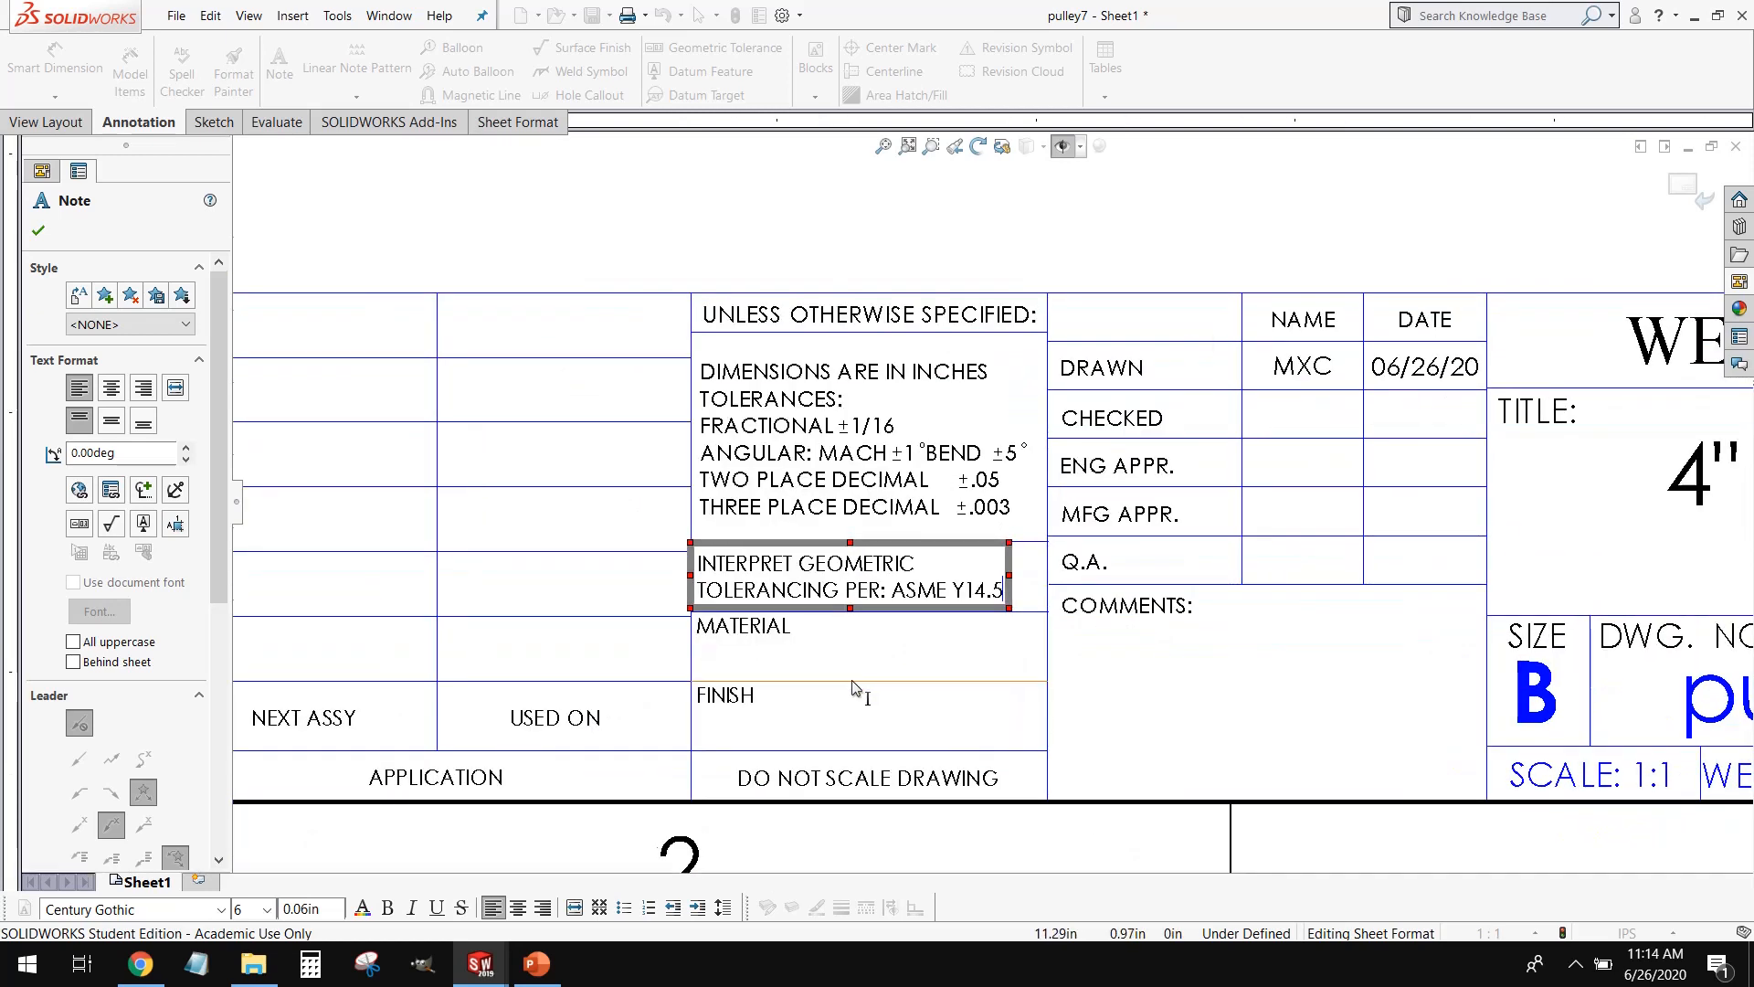
{"action": "key", "text": "Escape"}
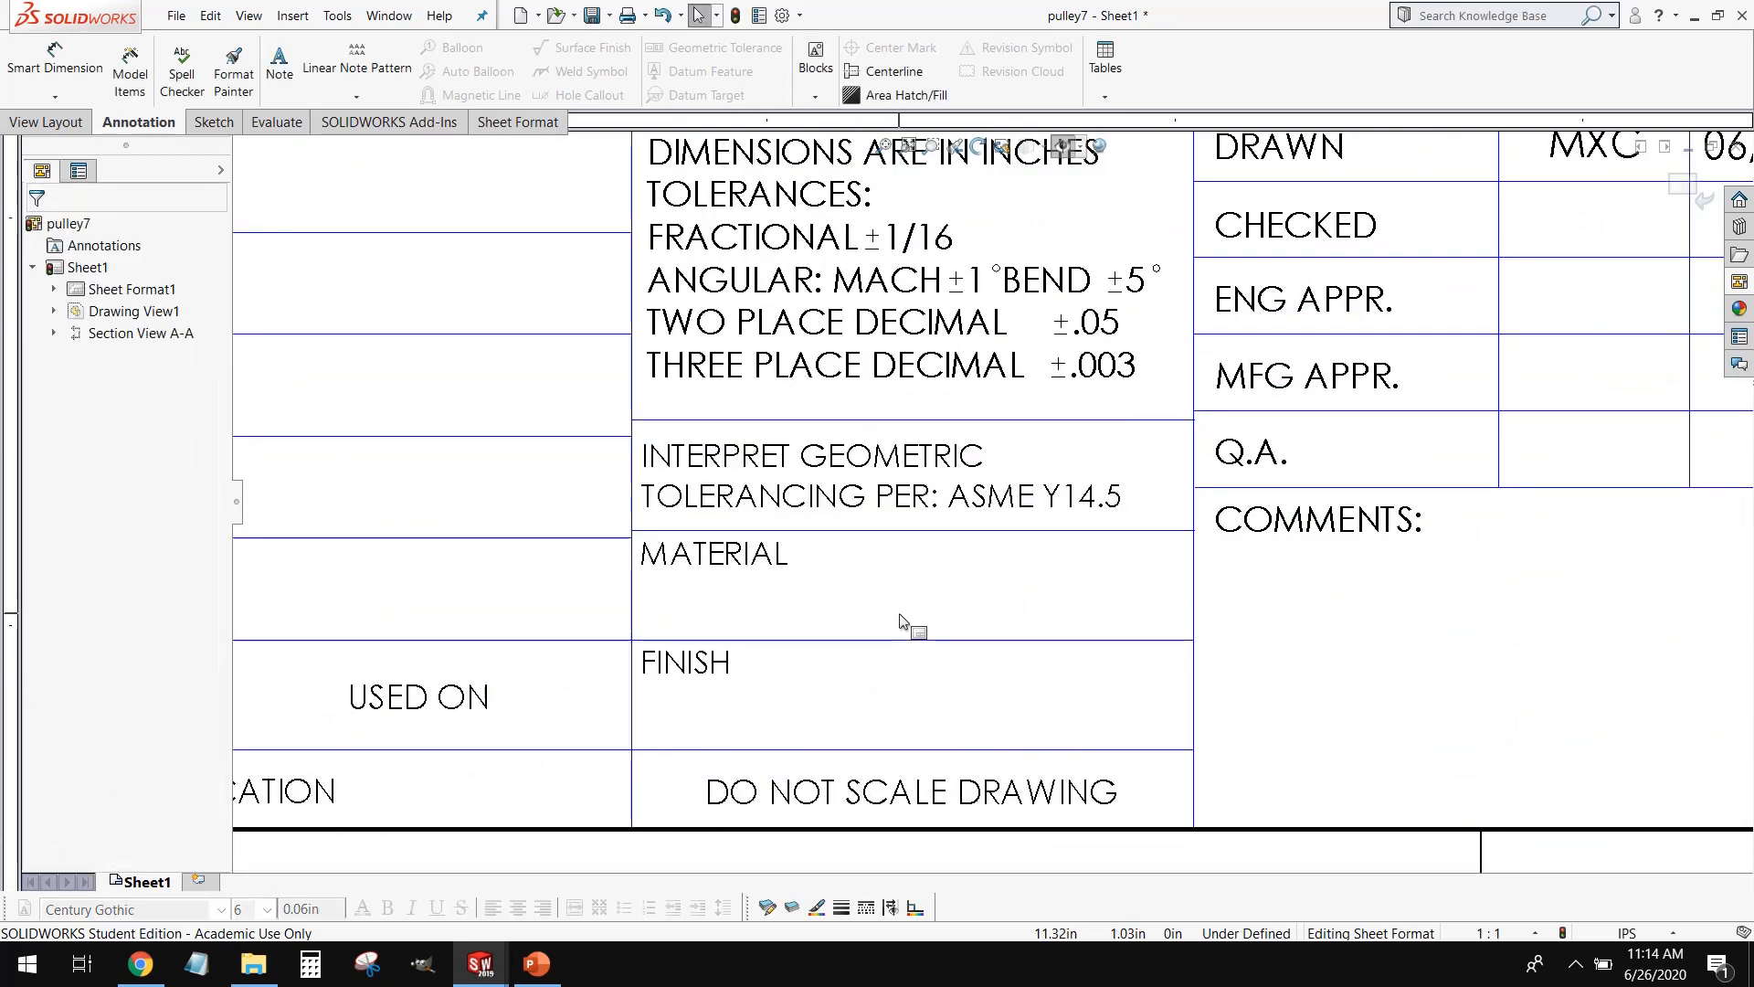
Step: Enter SEE NOTES in both the MATERIAL and FINISH fields of the title block
{"action": "left_click", "coordinate": [920, 610]}
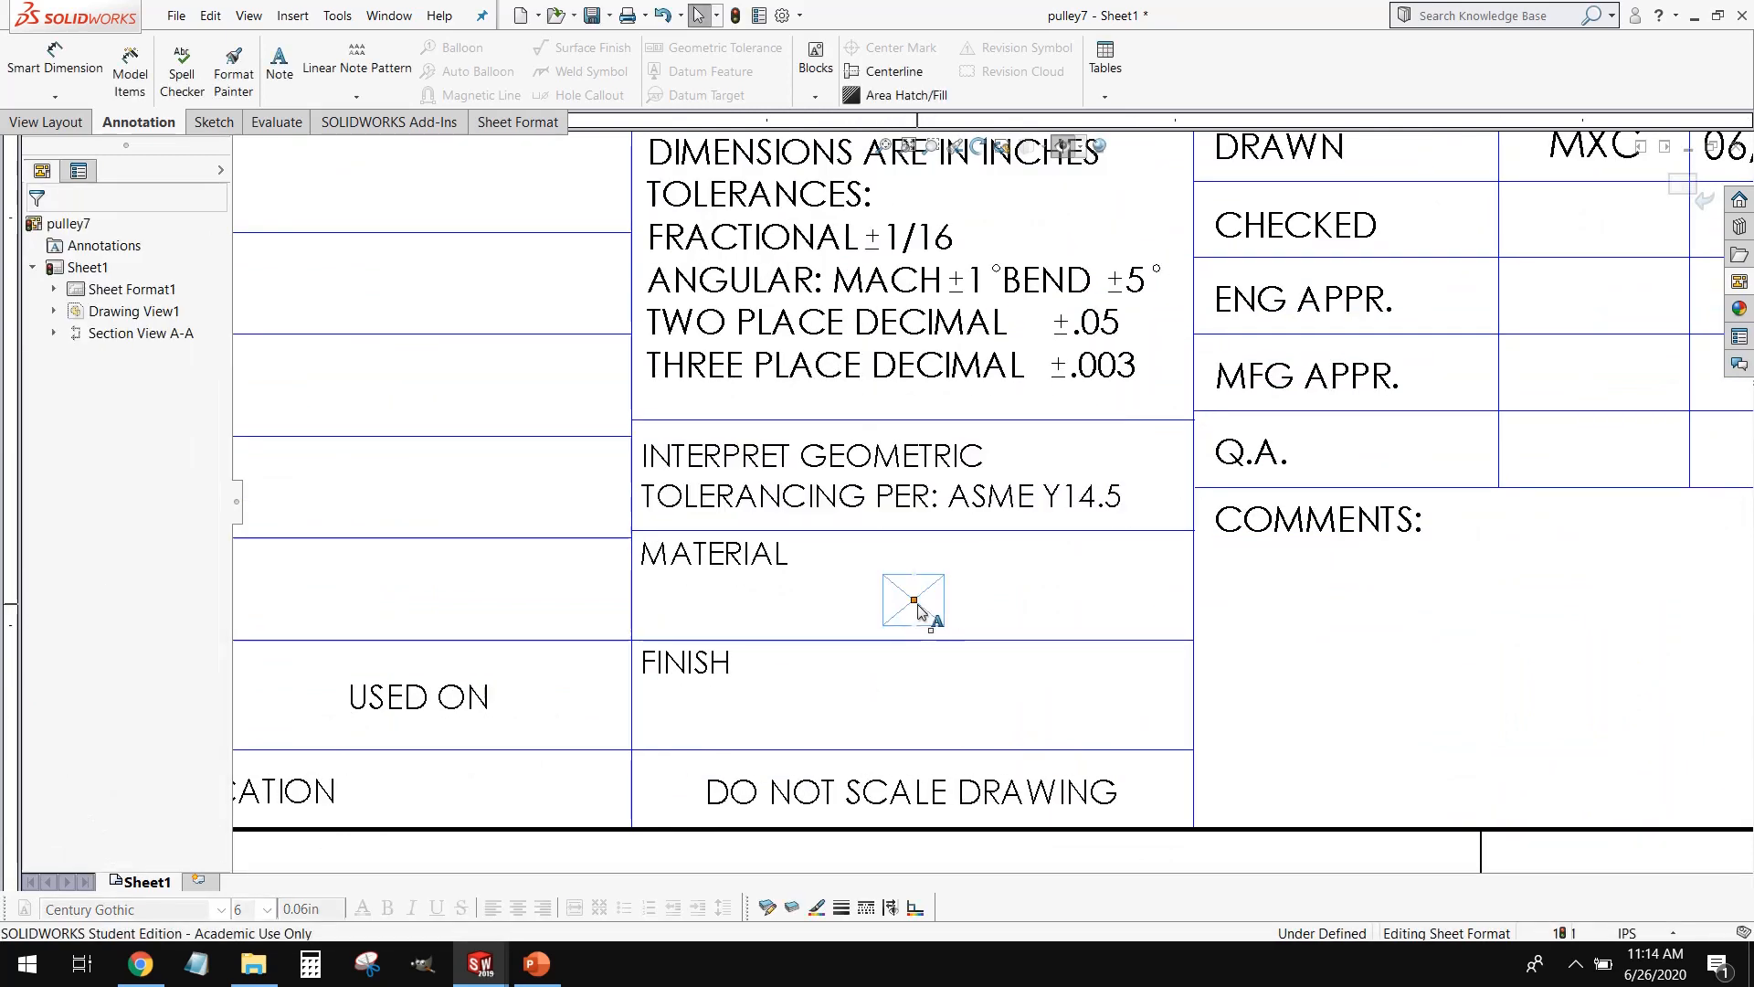
{"action": "double_click", "coordinate": [920, 612]}
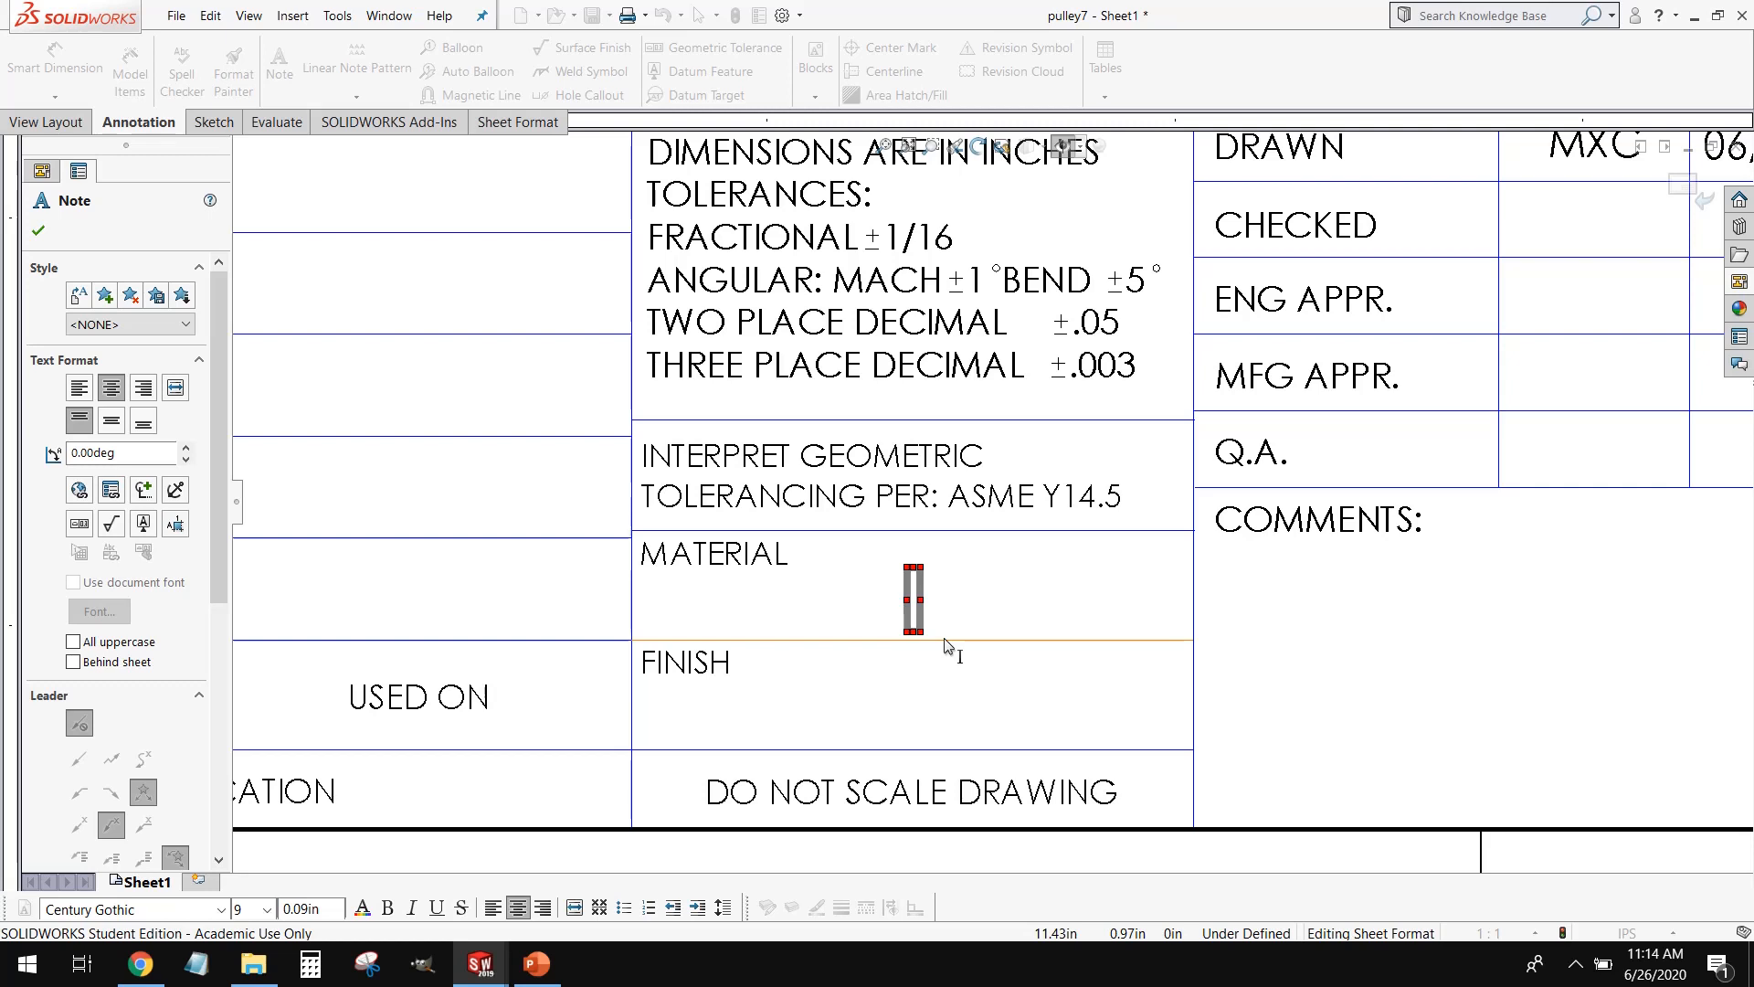
{"action": "type", "text": "SEE NOTES"}
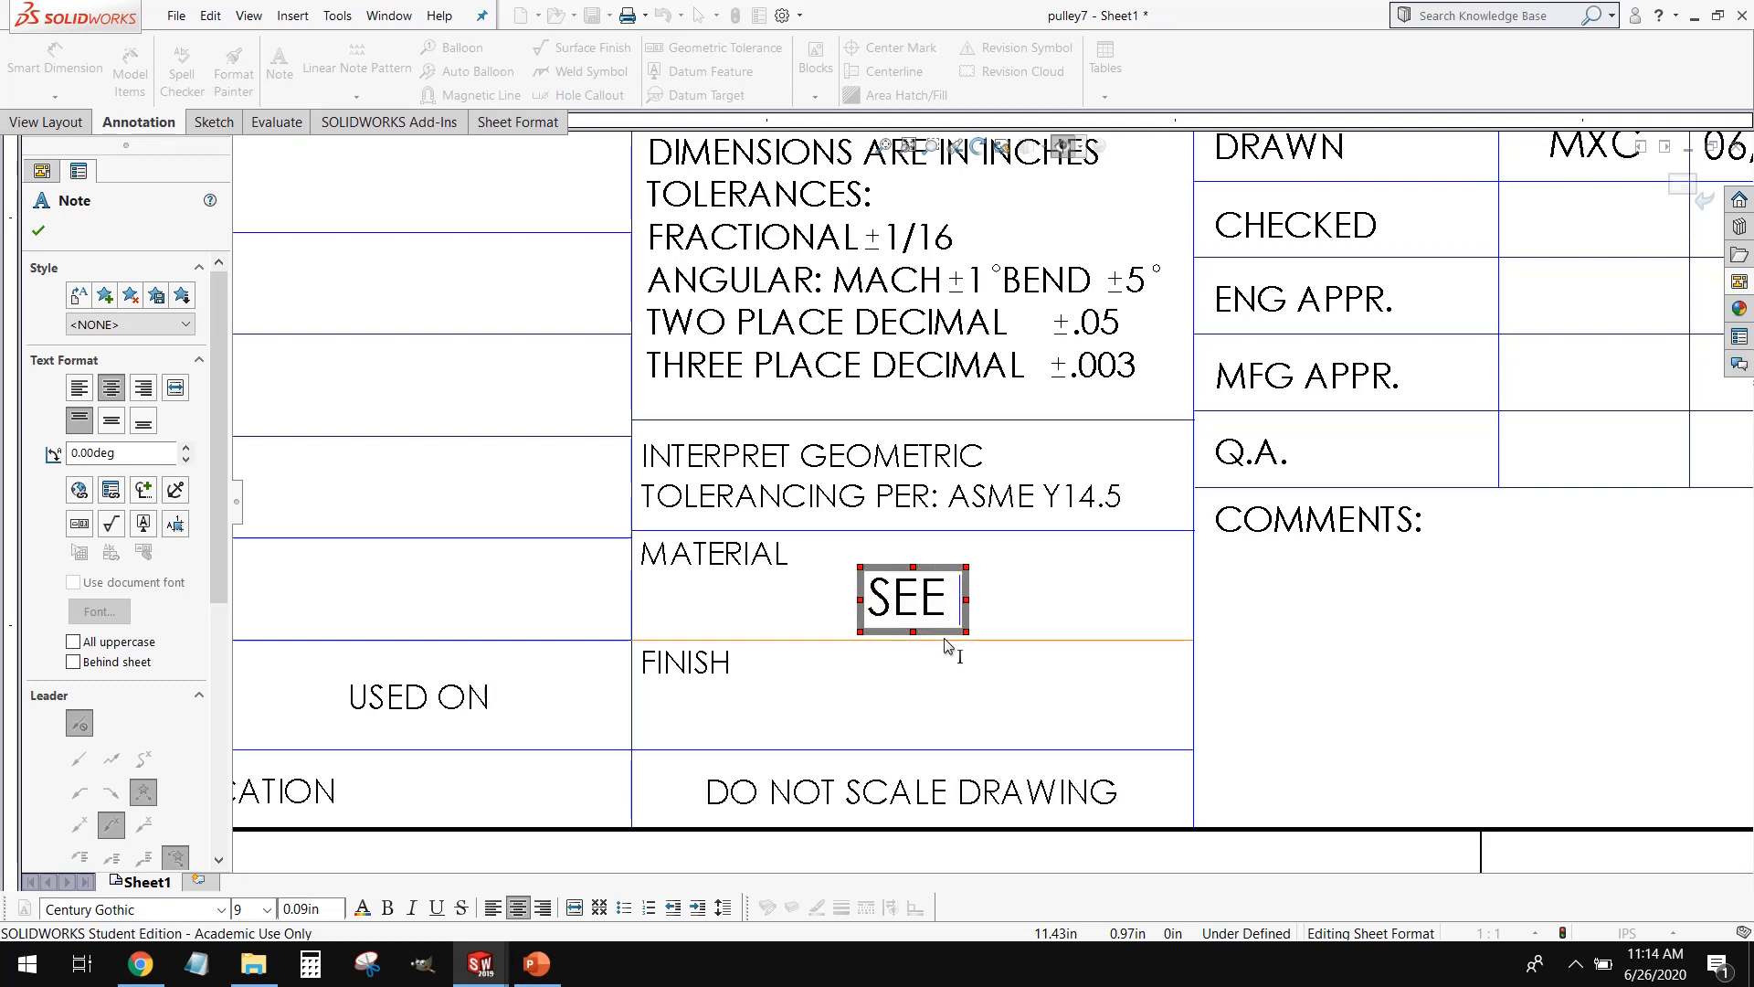
{"action": "key", "text": "Escape"}
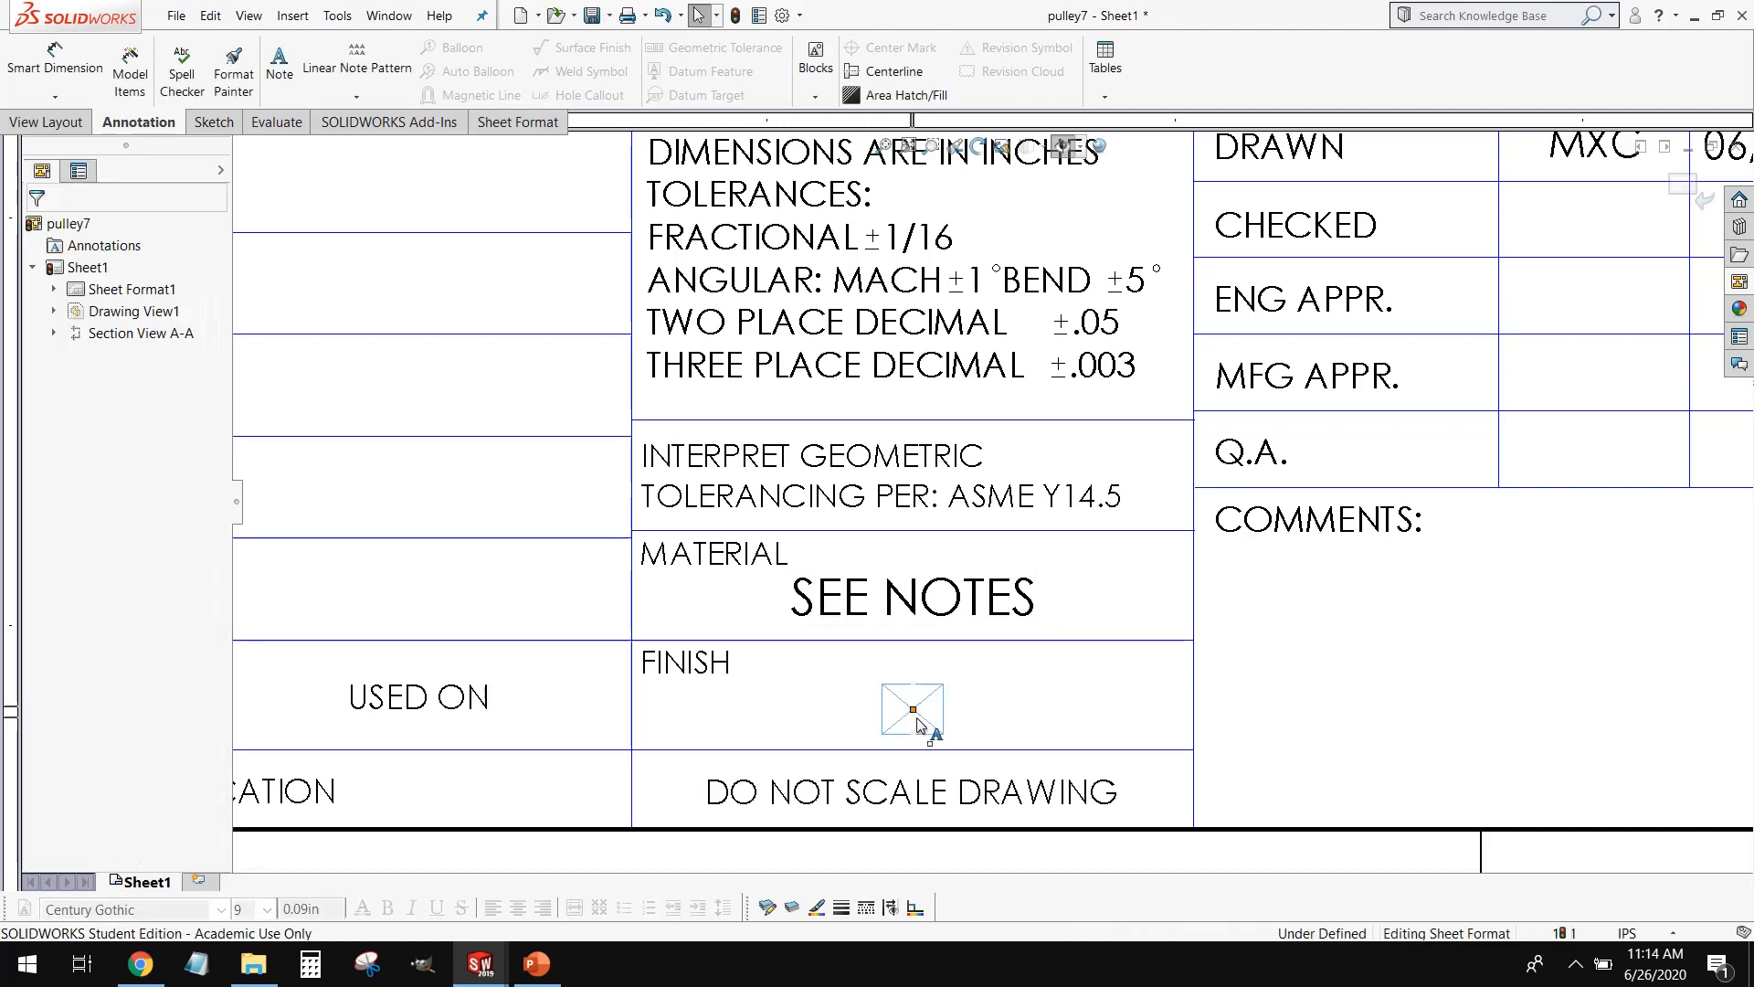
{"action": "left_click", "coordinate": [916, 724]}
{"action": "type", "text": "SEE NOTES"}
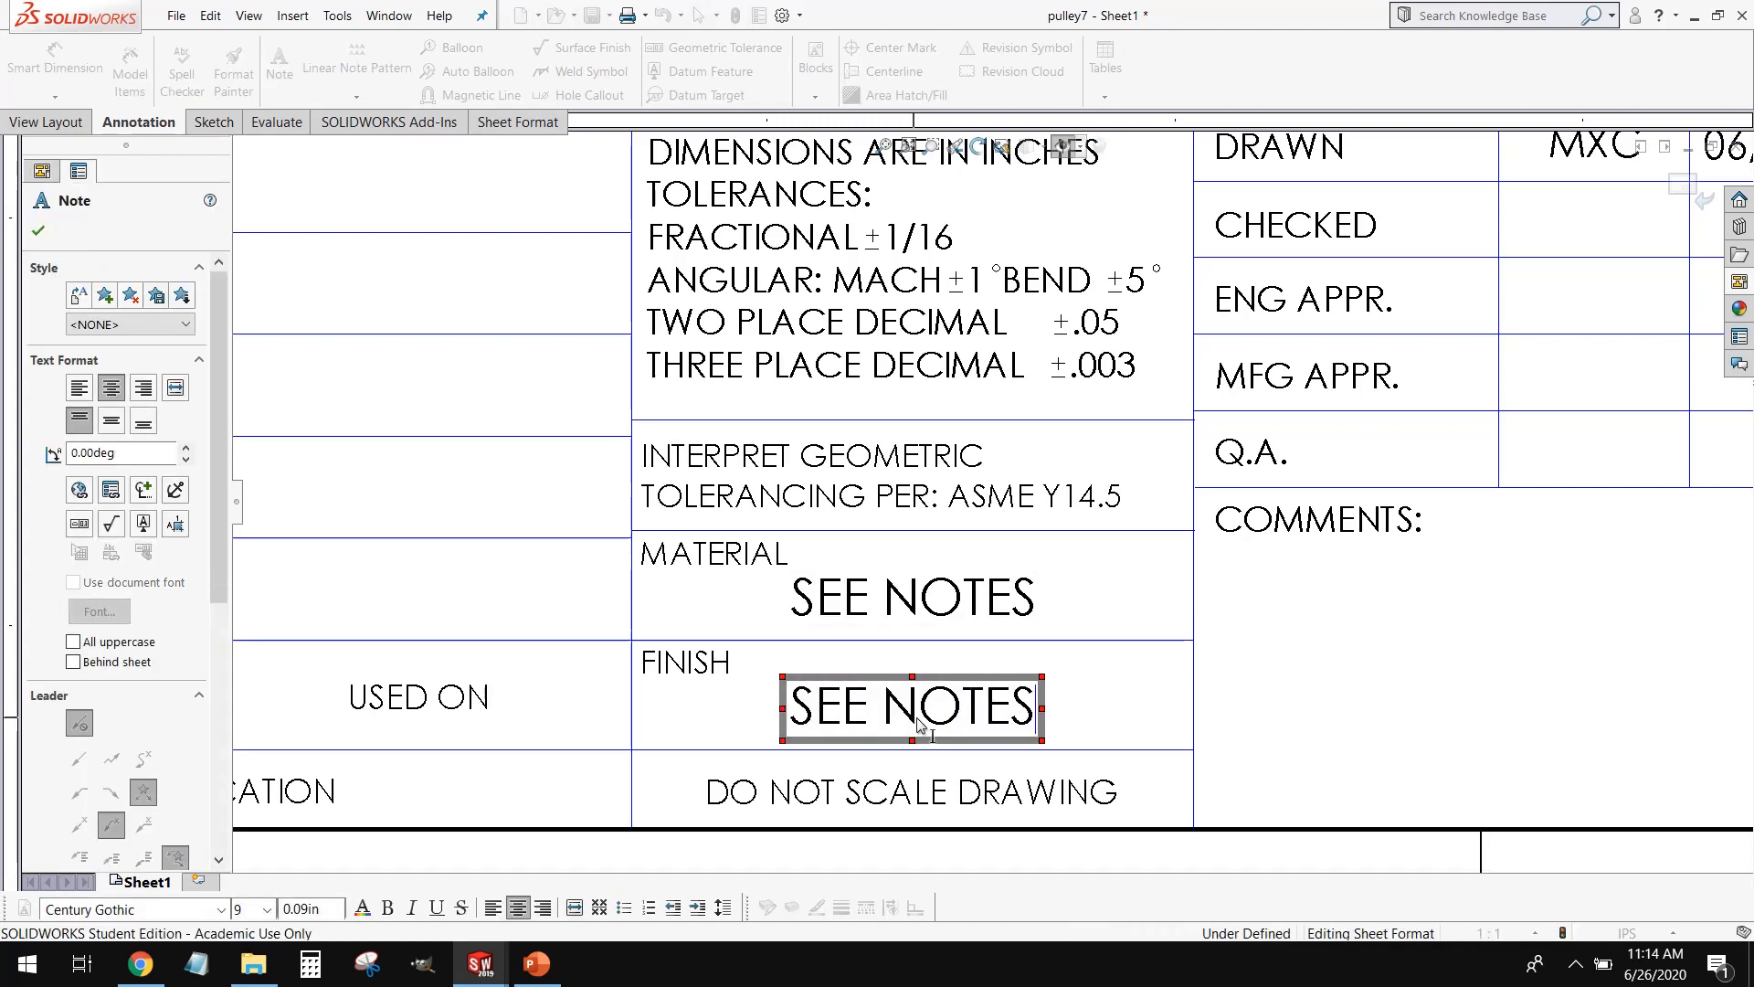
{"action": "key", "text": "Escape"}
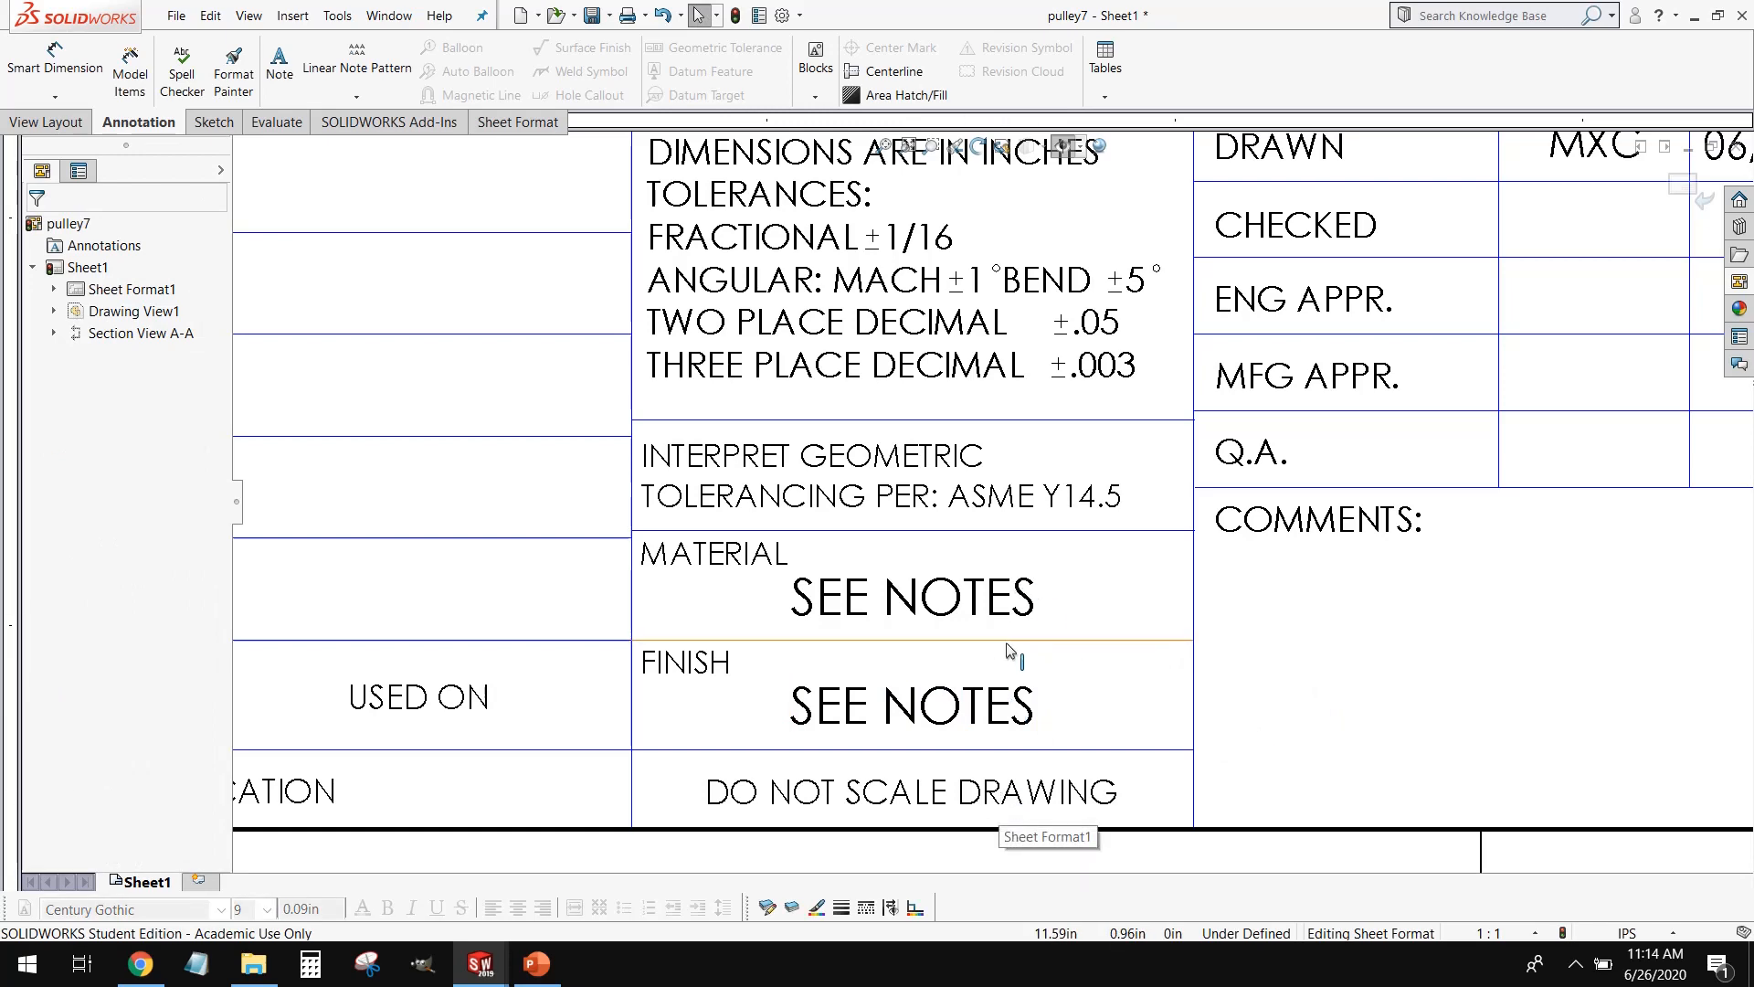
Step: Delete the PROPRIETARY AND CONFIDENTIAL notice and its border lines beside the title block
{"action": "scroll", "coordinate": [1005, 655], "scroll_direction": "up", "scroll_amount": 4}
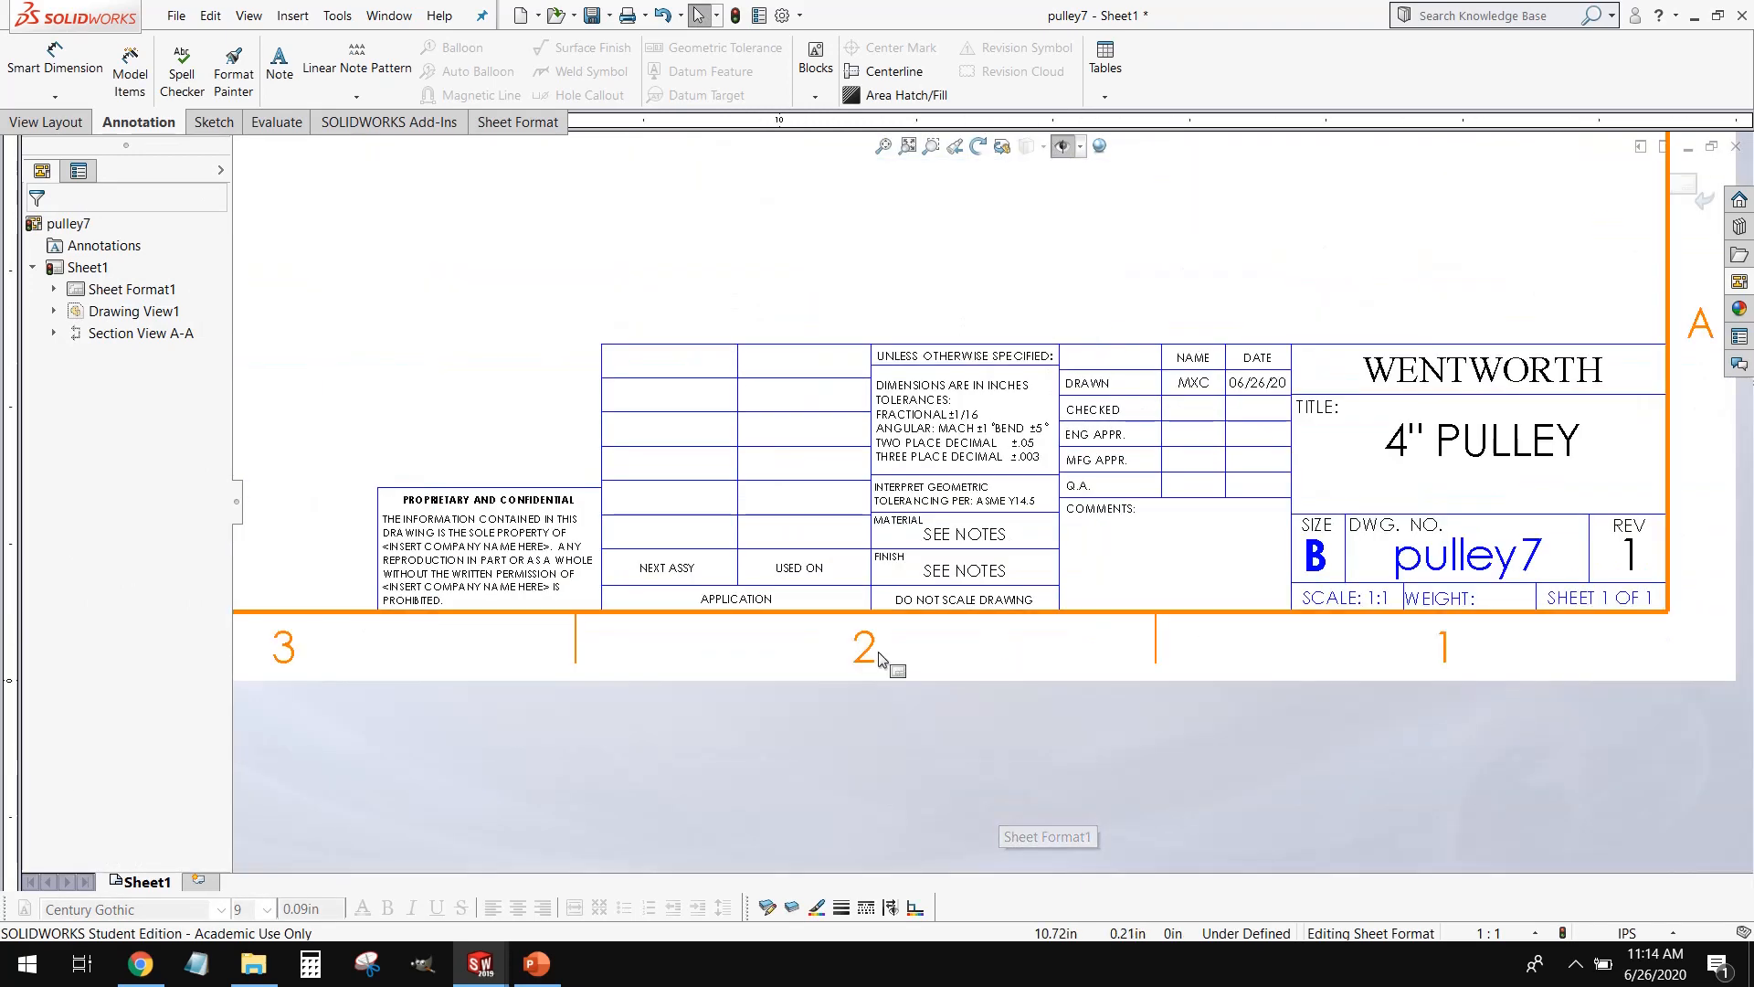
{"action": "scroll", "coordinate": [509, 485], "scroll_direction": "down", "scroll_amount": 3}
{"action": "left_click_drag", "start_coordinate": [620, 431], "coordinate": [329, 661]}
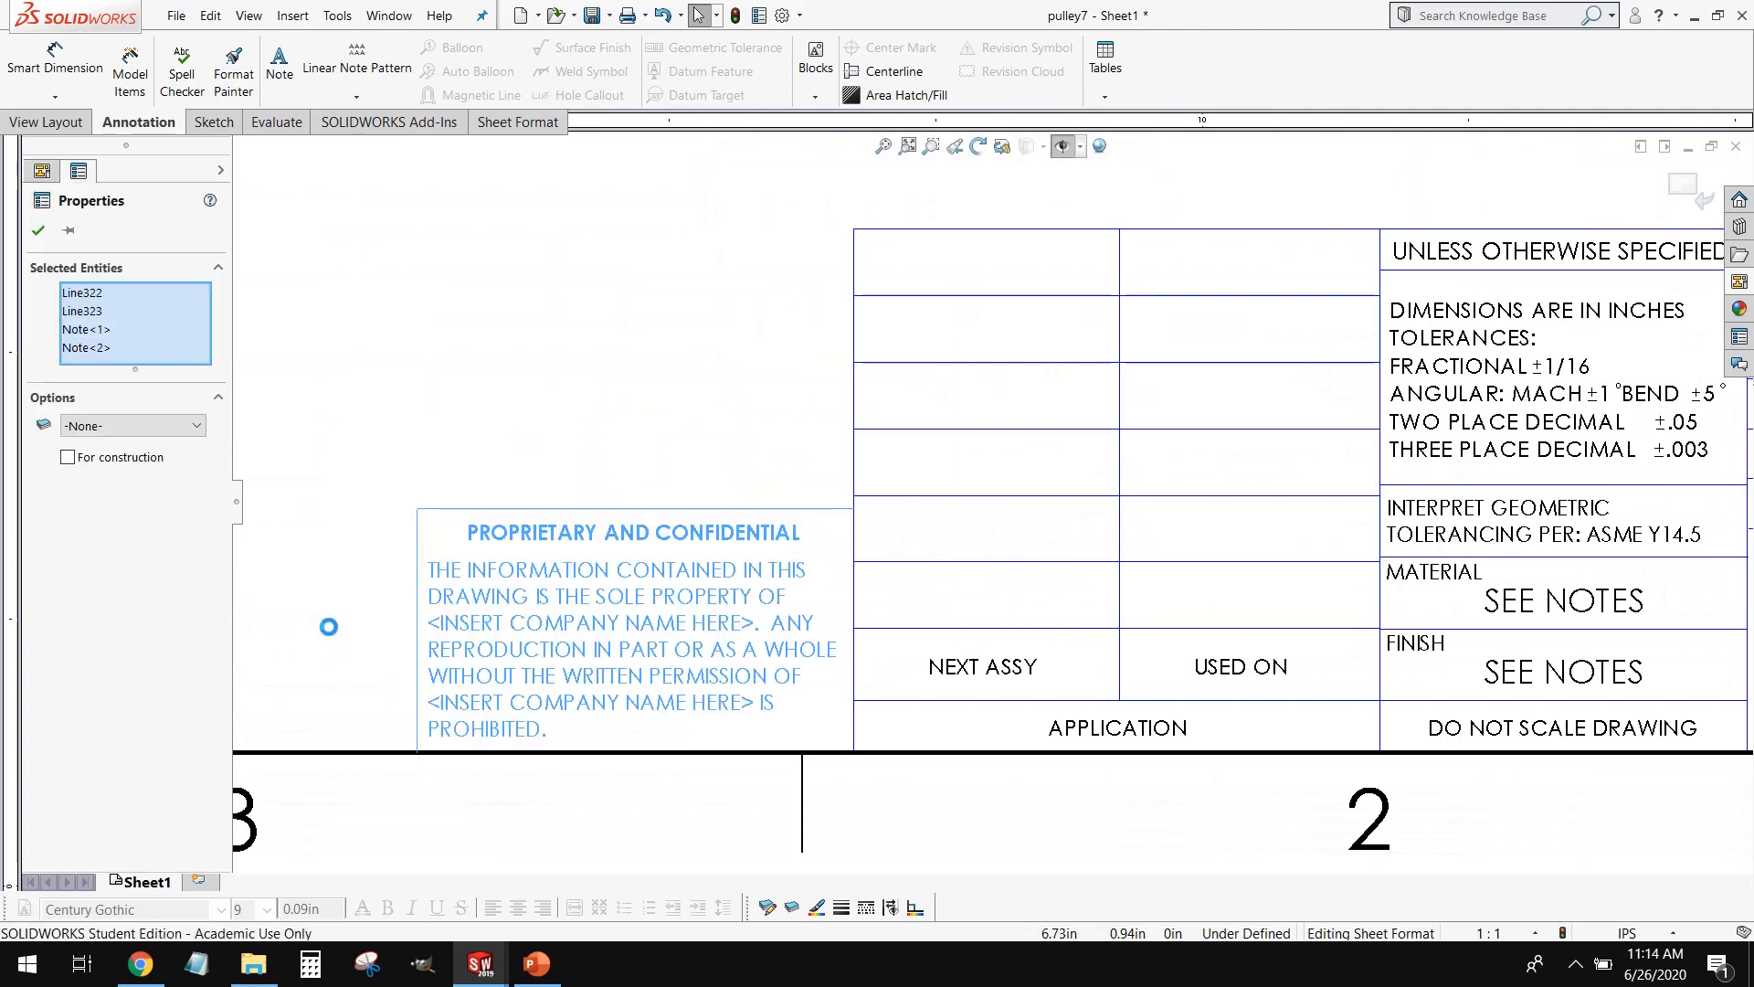
{"action": "key", "text": "Delete"}
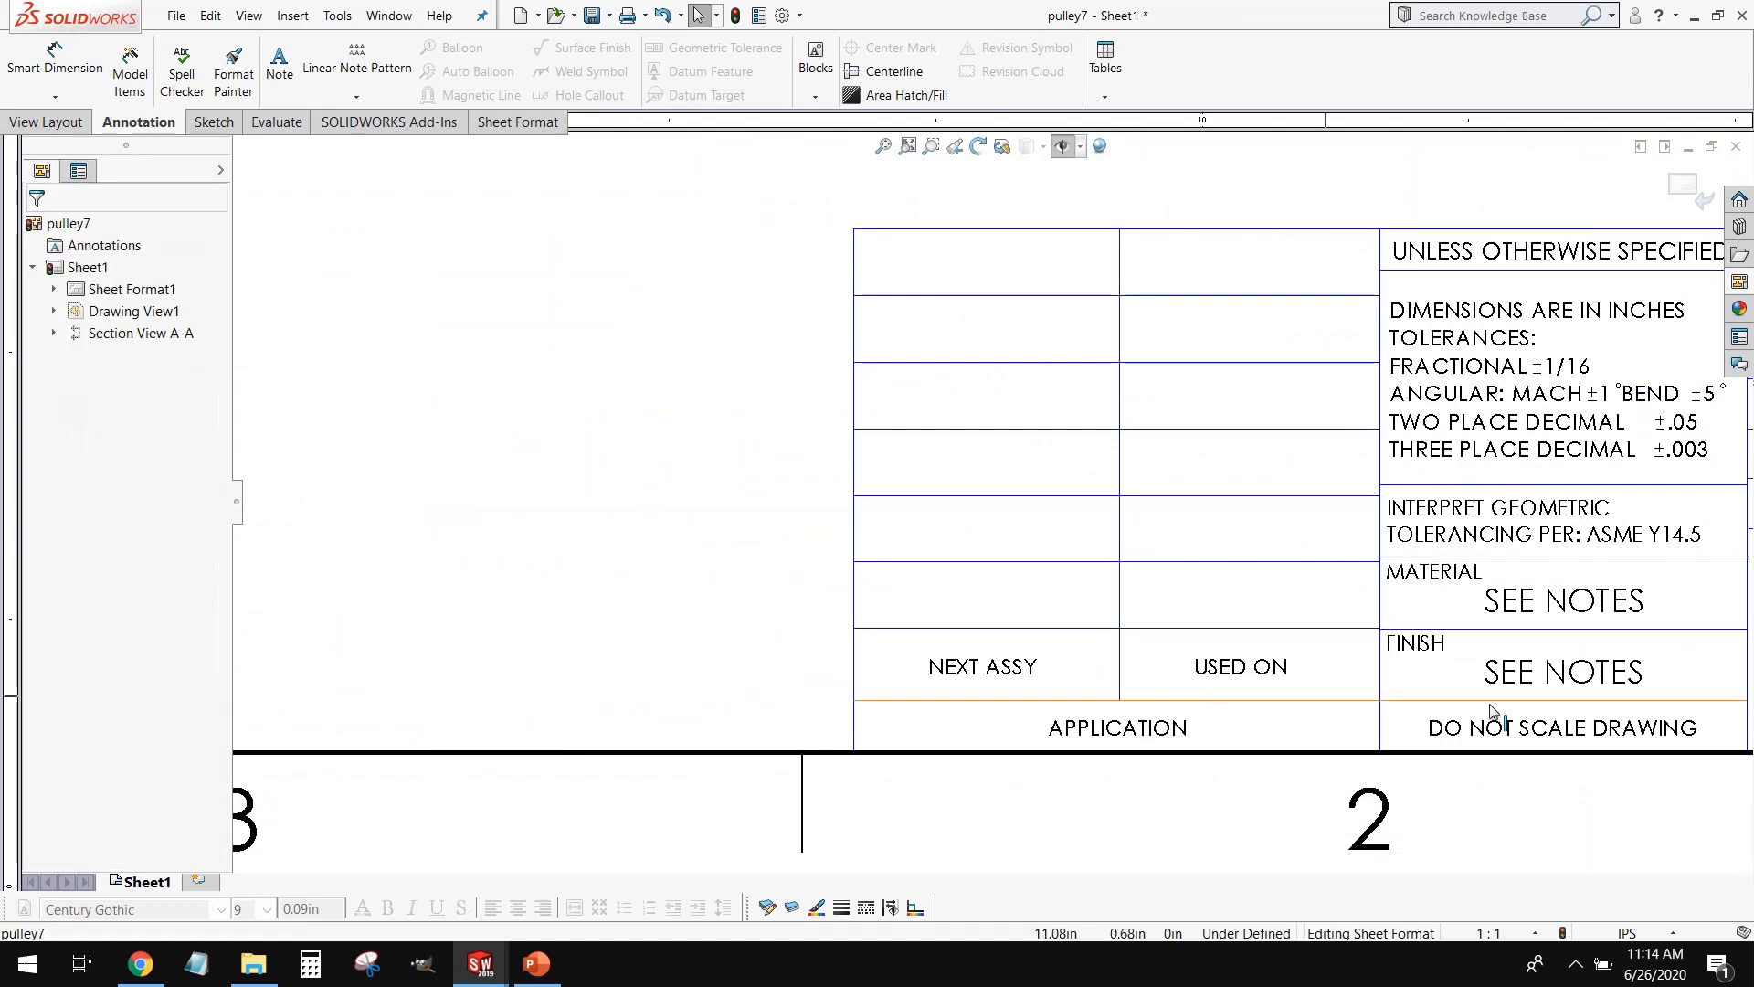
{"action": "scroll", "coordinate": [1499, 717], "scroll_direction": "up", "scroll_amount": 3}
{"action": "scroll", "coordinate": [1640, 644], "scroll_direction": "up", "scroll_amount": 2}
{"action": "scroll", "coordinate": [1638, 648], "scroll_direction": "down", "scroll_amount": 3}
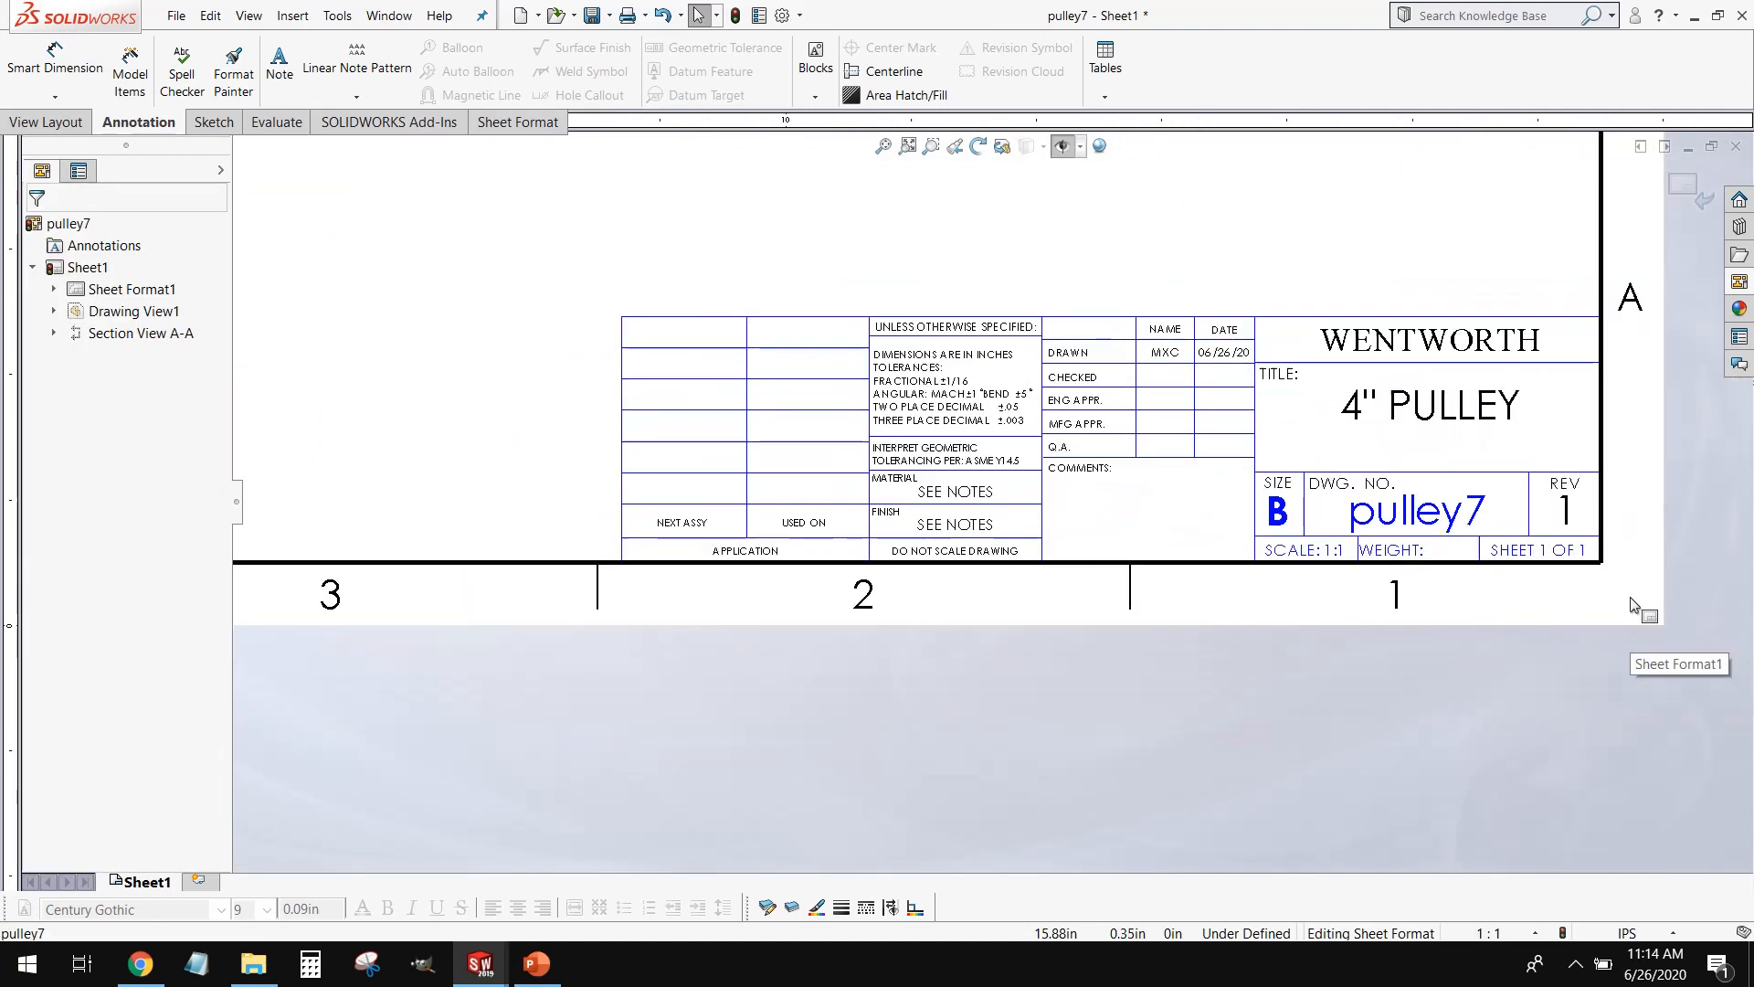
{"action": "scroll", "coordinate": [1270, 393], "scroll_direction": "down", "scroll_amount": 1}
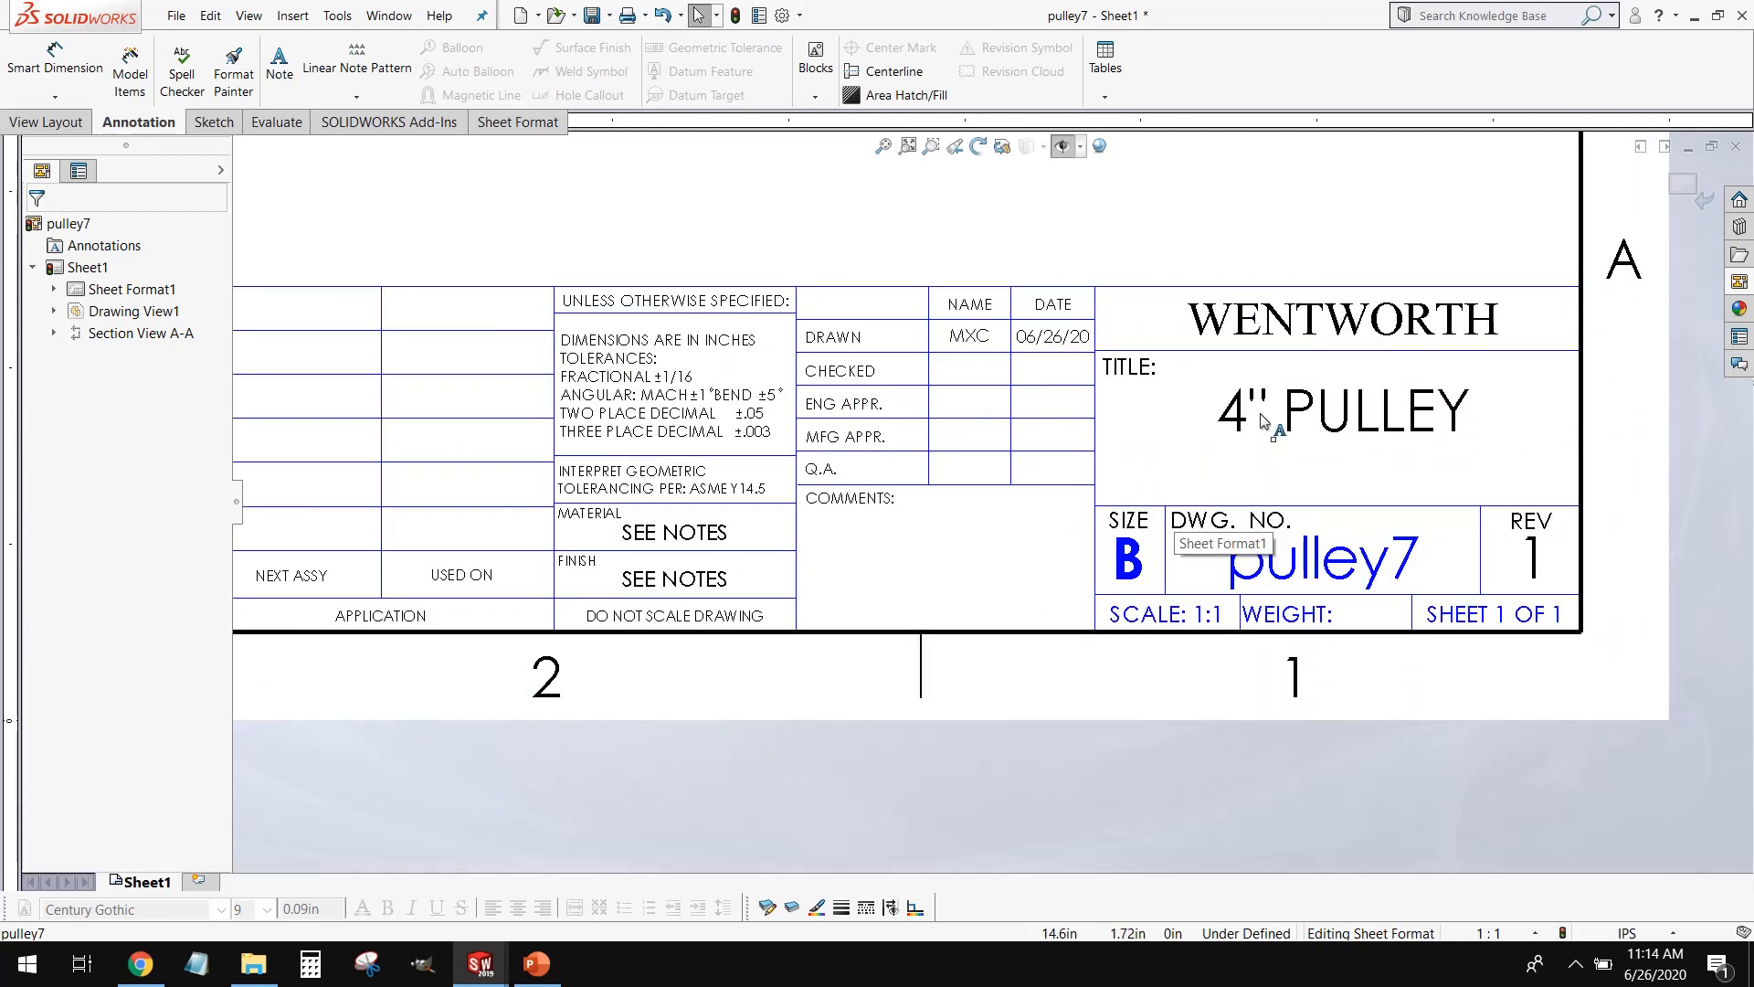
Step: Finish editing the sheet format and return to editing the drawing sheet
{"action": "scroll", "coordinate": [1264, 420], "scroll_direction": "up", "scroll_amount": 2}
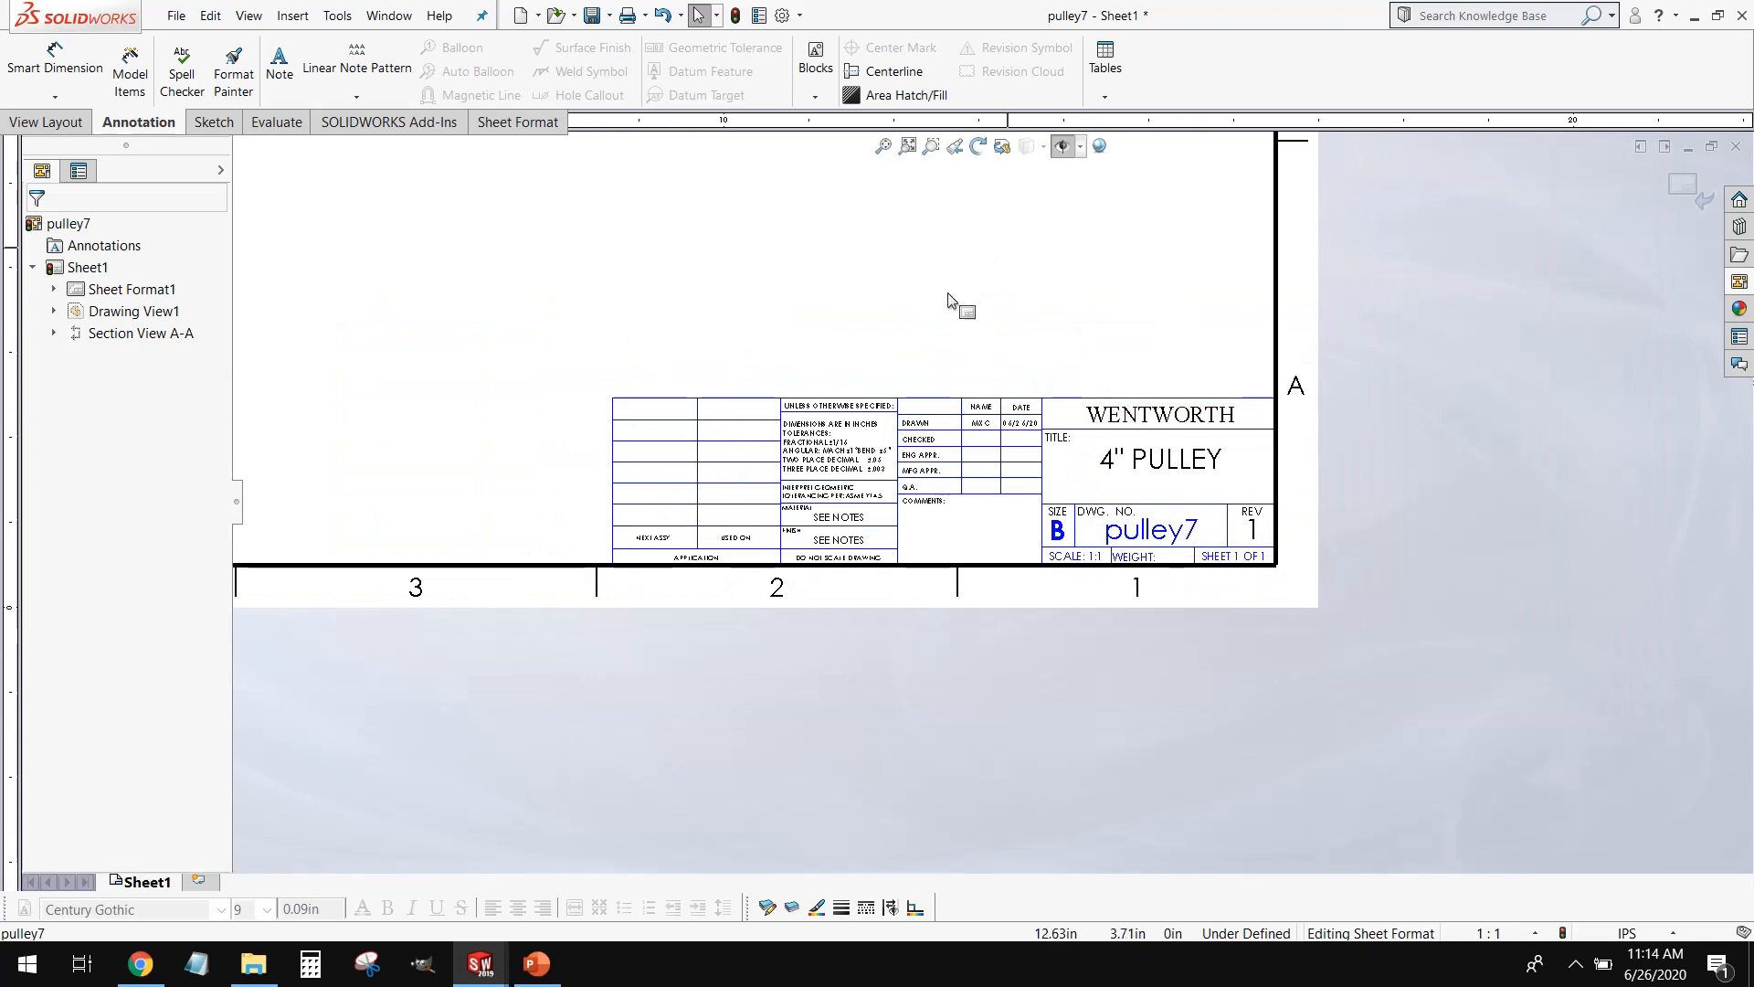
{"action": "right_click", "coordinate": [954, 256]}
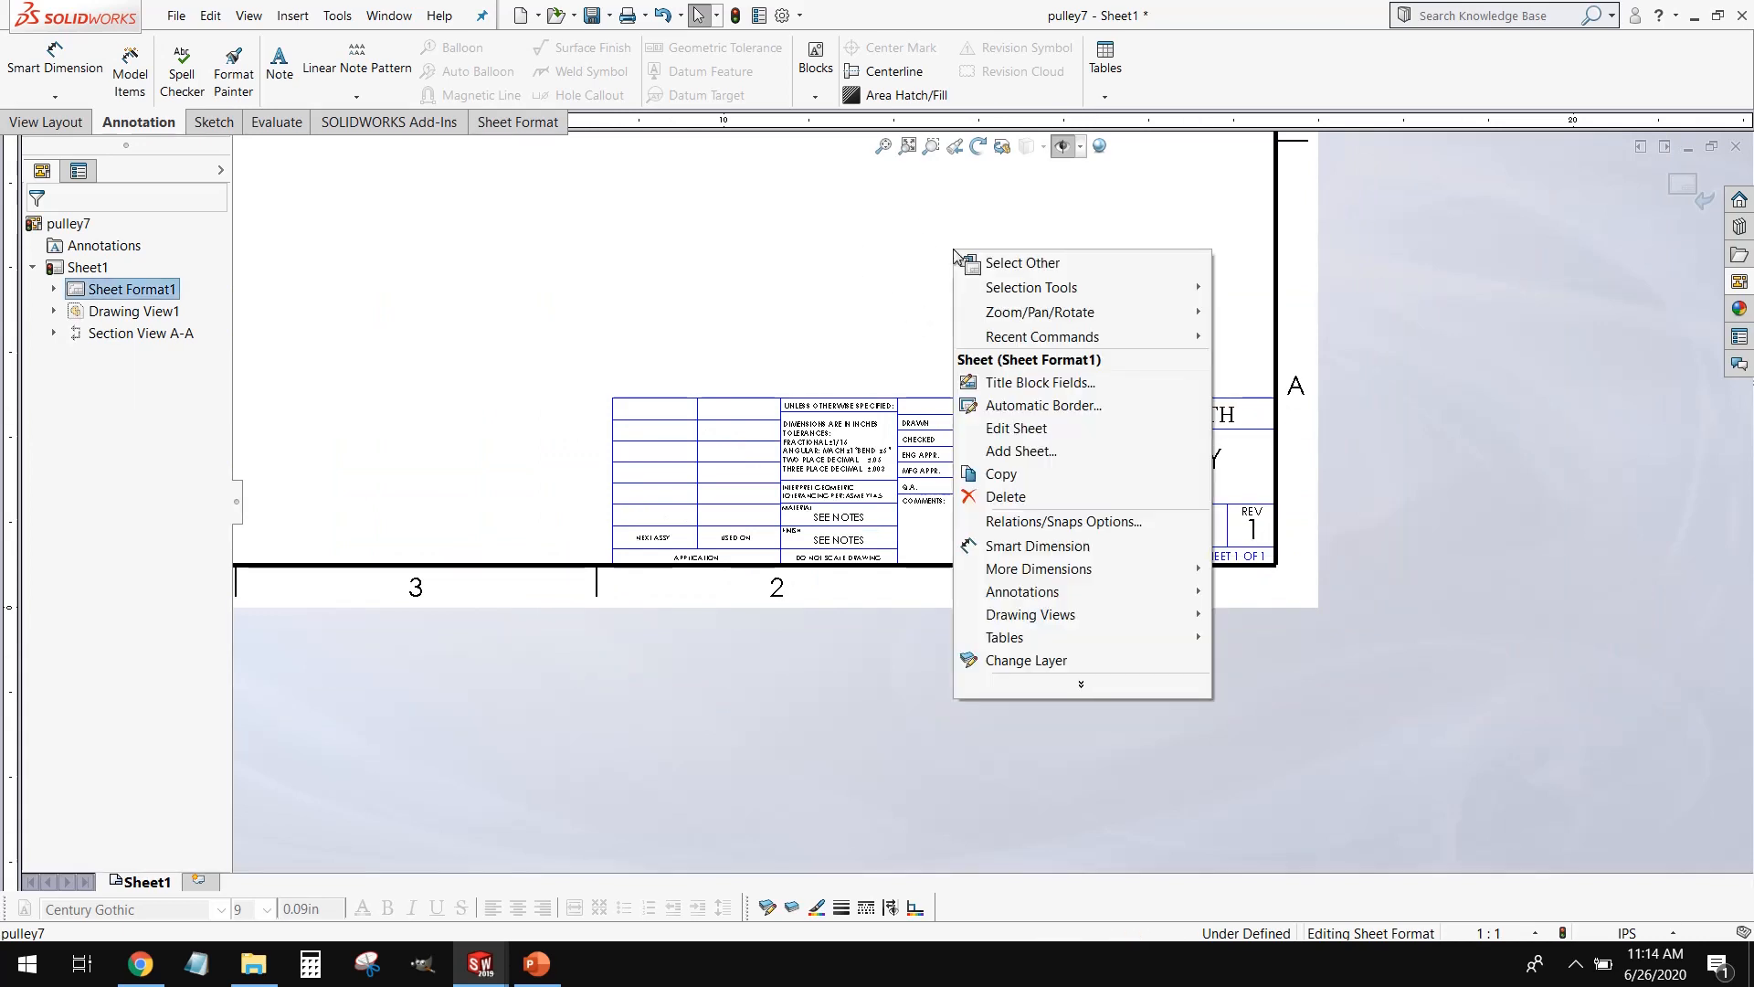
{"action": "left_click", "coordinate": [1083, 429]}
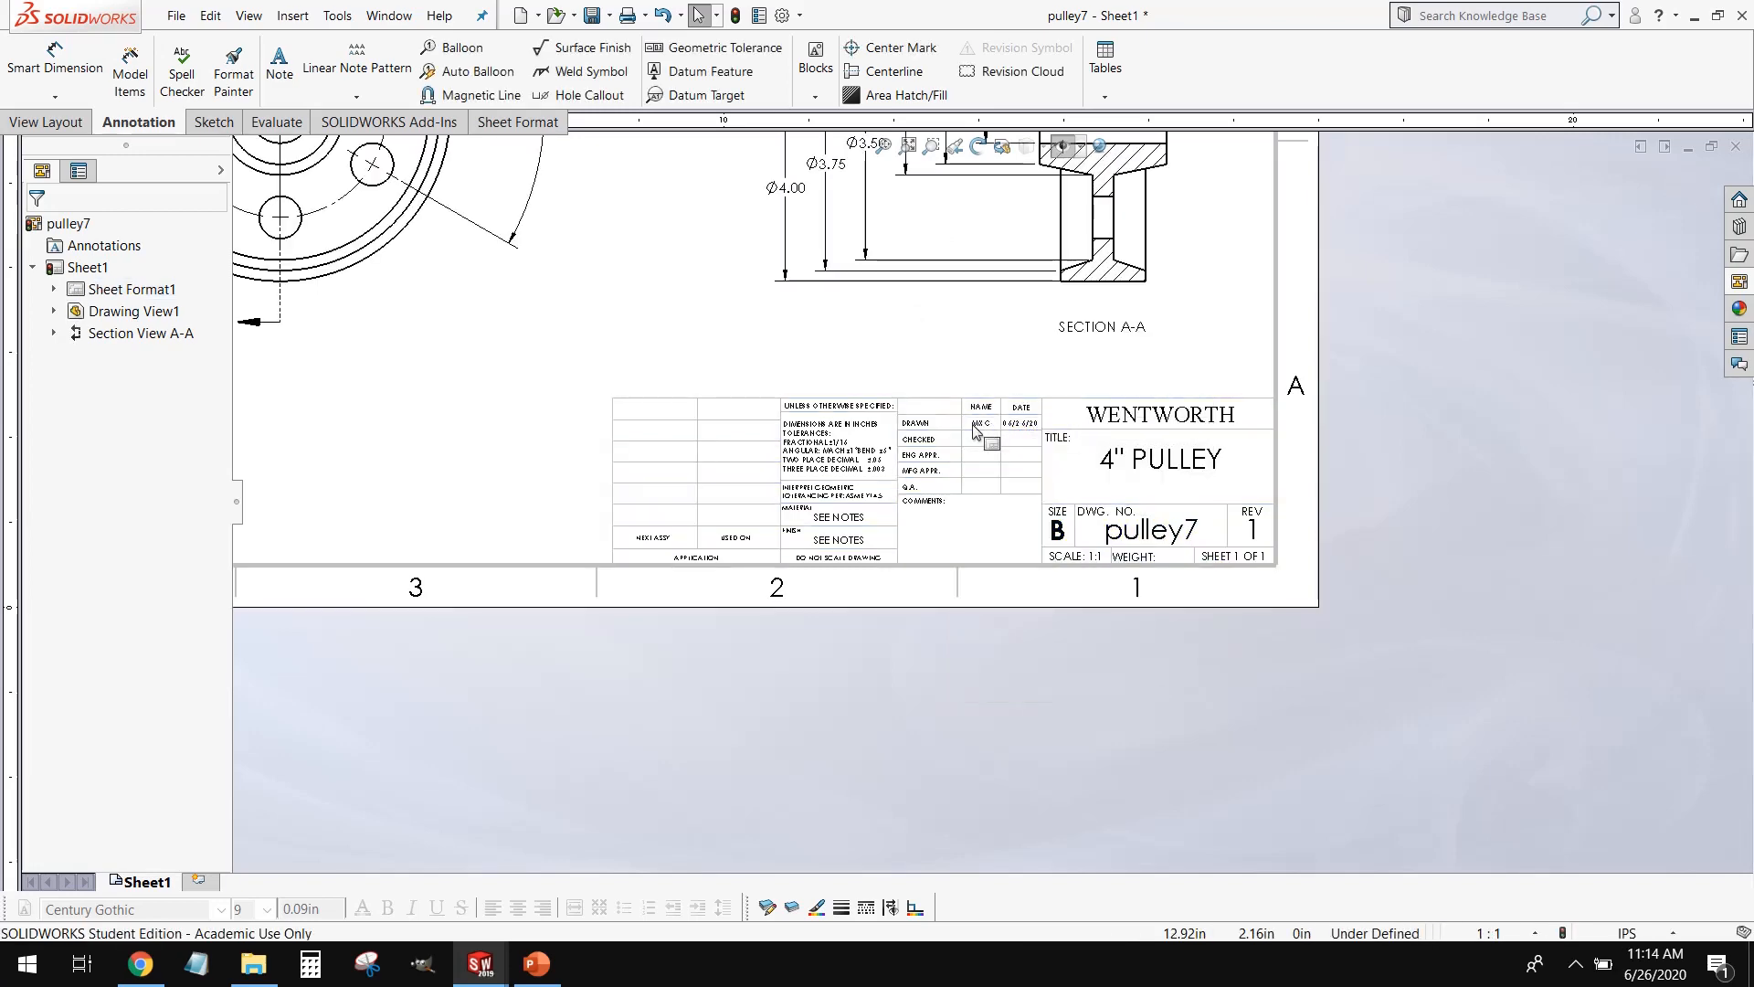
Step: Place a note with the heading NOTES: just inside the drawing border's upper-left corner
{"action": "scroll", "coordinate": [982, 429], "scroll_direction": "up", "scroll_amount": 4}
{"action": "scroll", "coordinate": [595, 201], "scroll_direction": "down", "scroll_amount": 2}
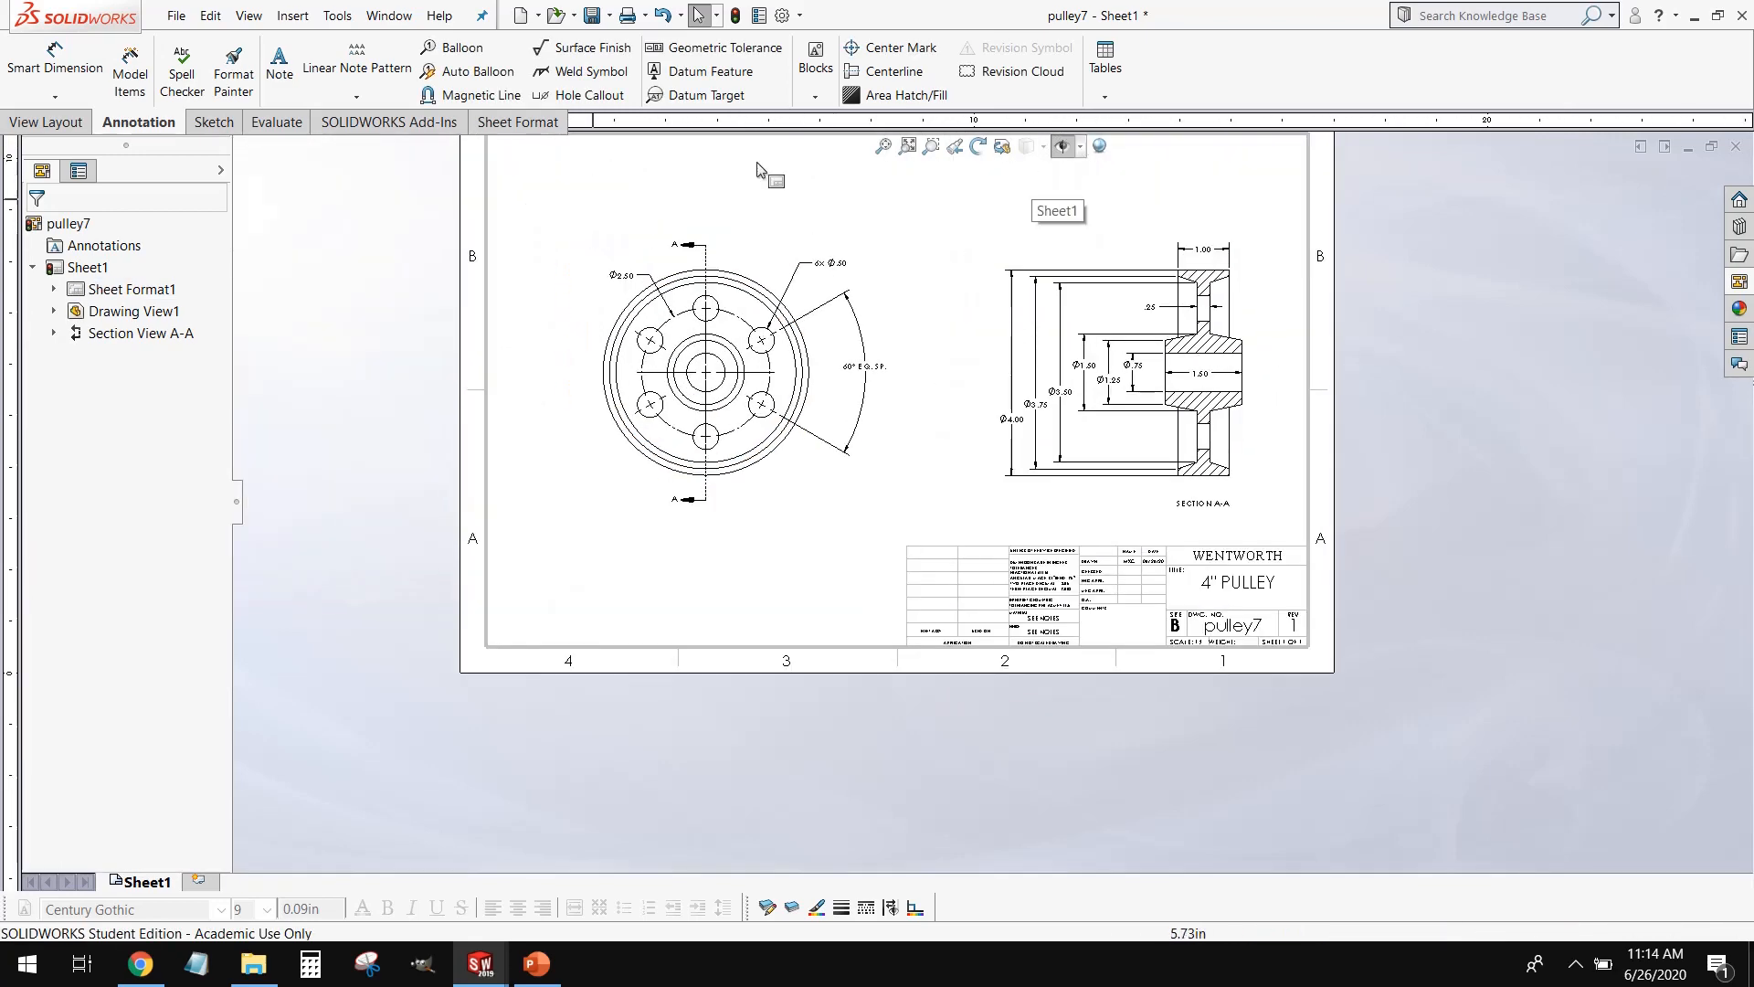
{"action": "scroll", "coordinate": [788, 183], "scroll_direction": "down", "scroll_amount": 2}
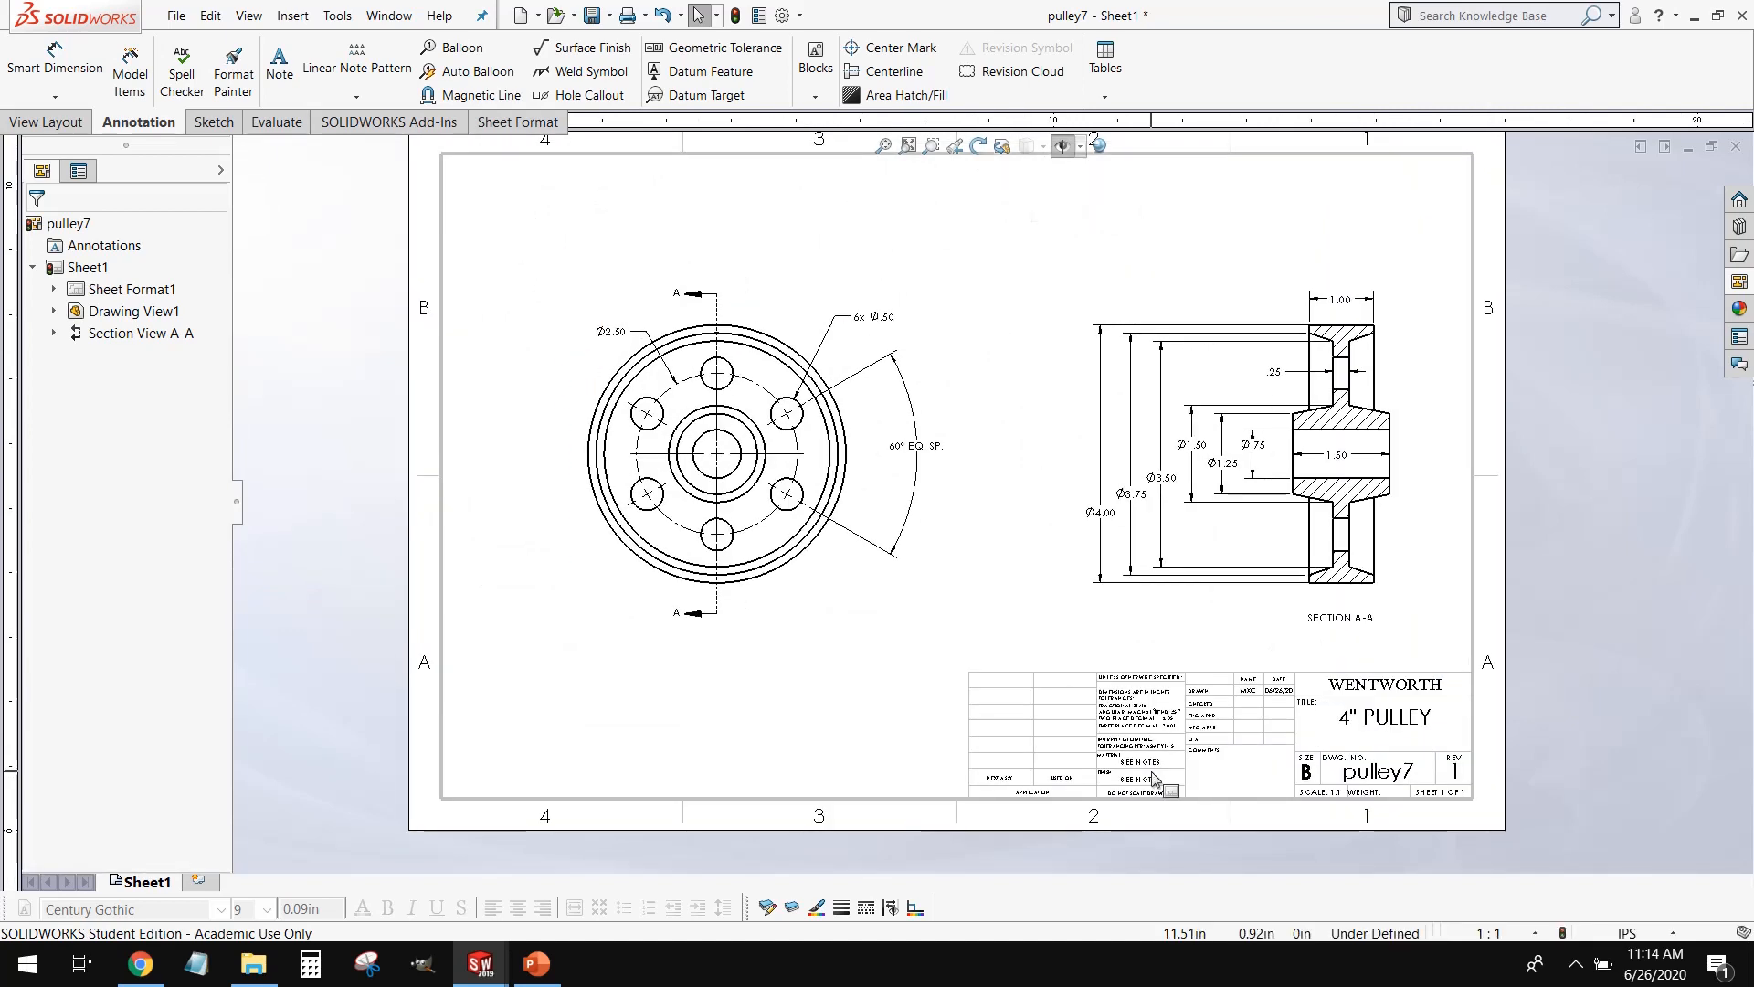
{"action": "scroll", "coordinate": [1153, 805], "scroll_direction": "down", "scroll_amount": 2}
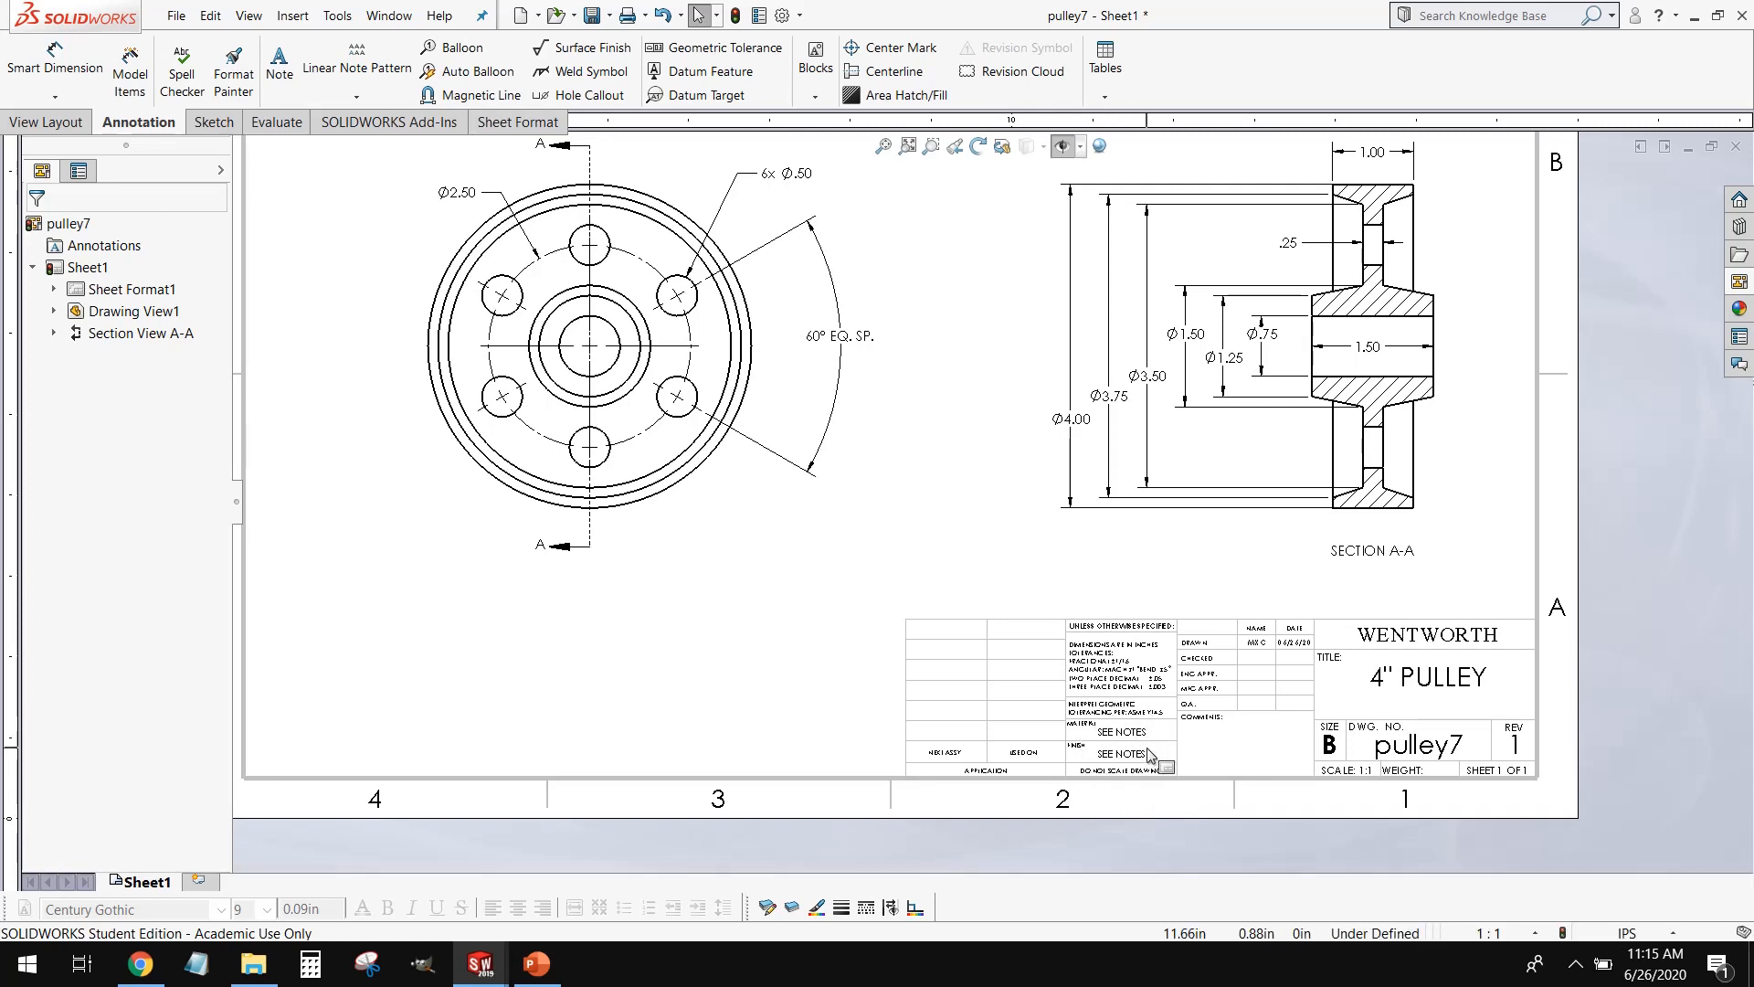
{"action": "scroll", "coordinate": [697, 528], "scroll_direction": "up", "scroll_amount": 2}
{"action": "scroll", "coordinate": [650, 403], "scroll_direction": "down", "scroll_amount": 1}
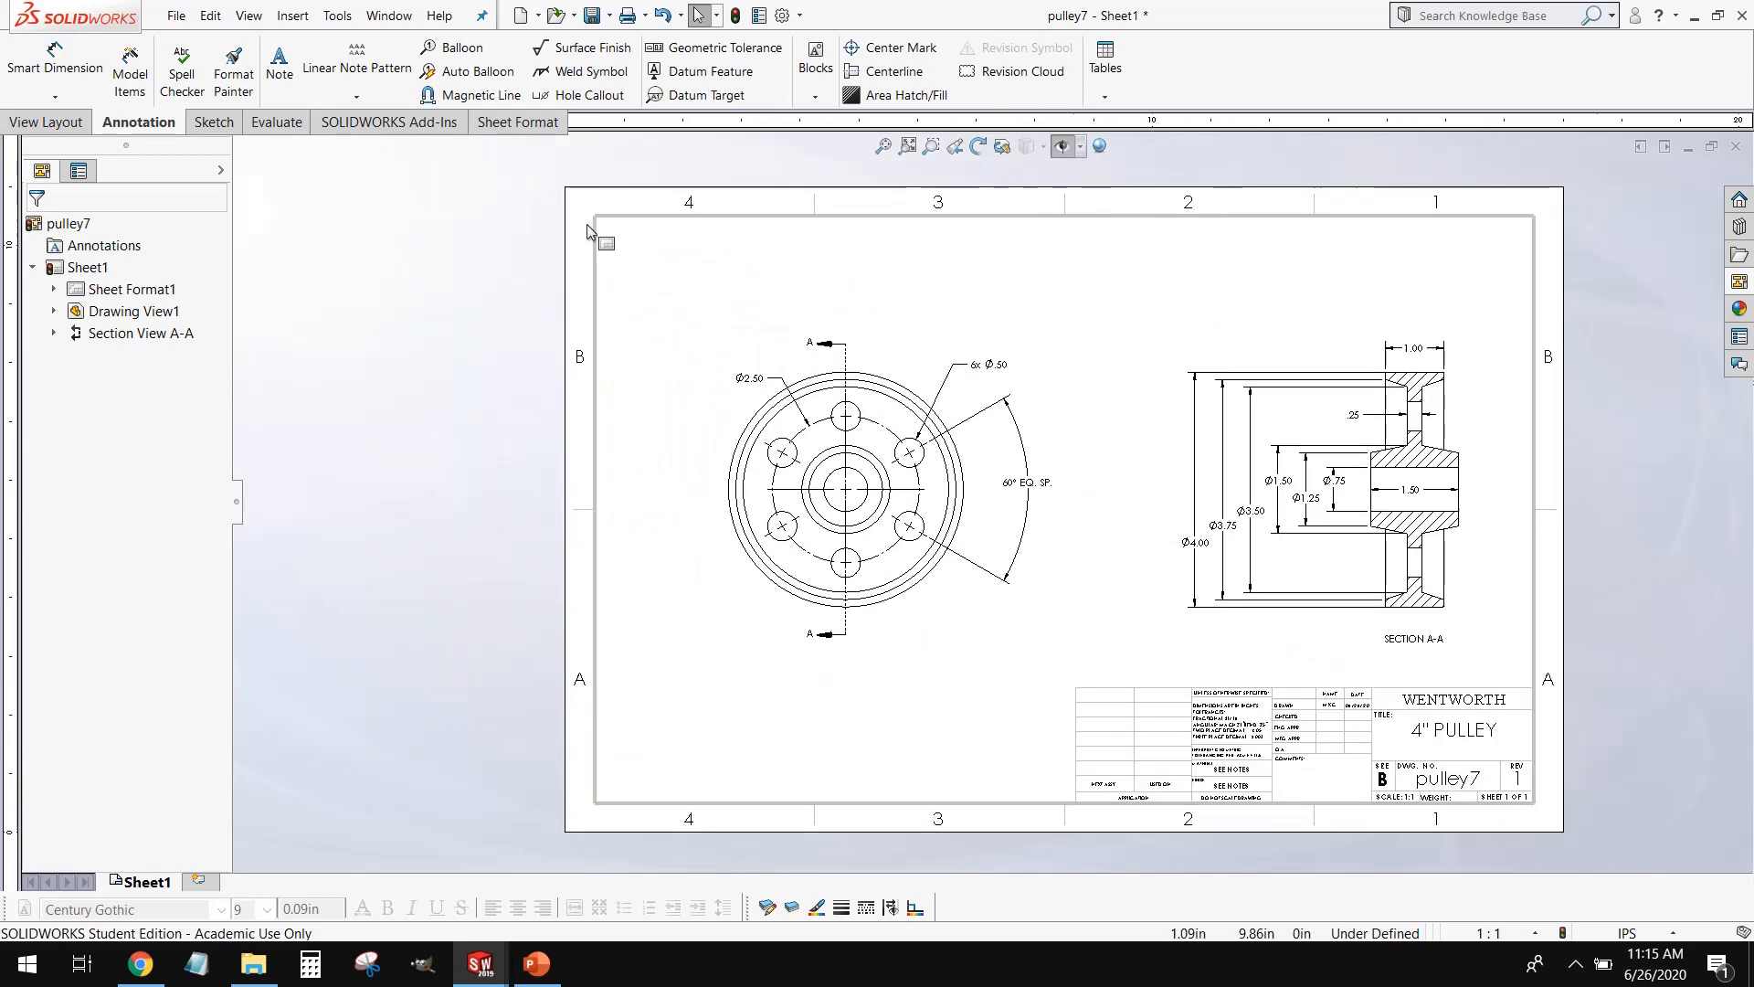
{"action": "scroll", "coordinate": [901, 332], "scroll_direction": "down", "scroll_amount": 2}
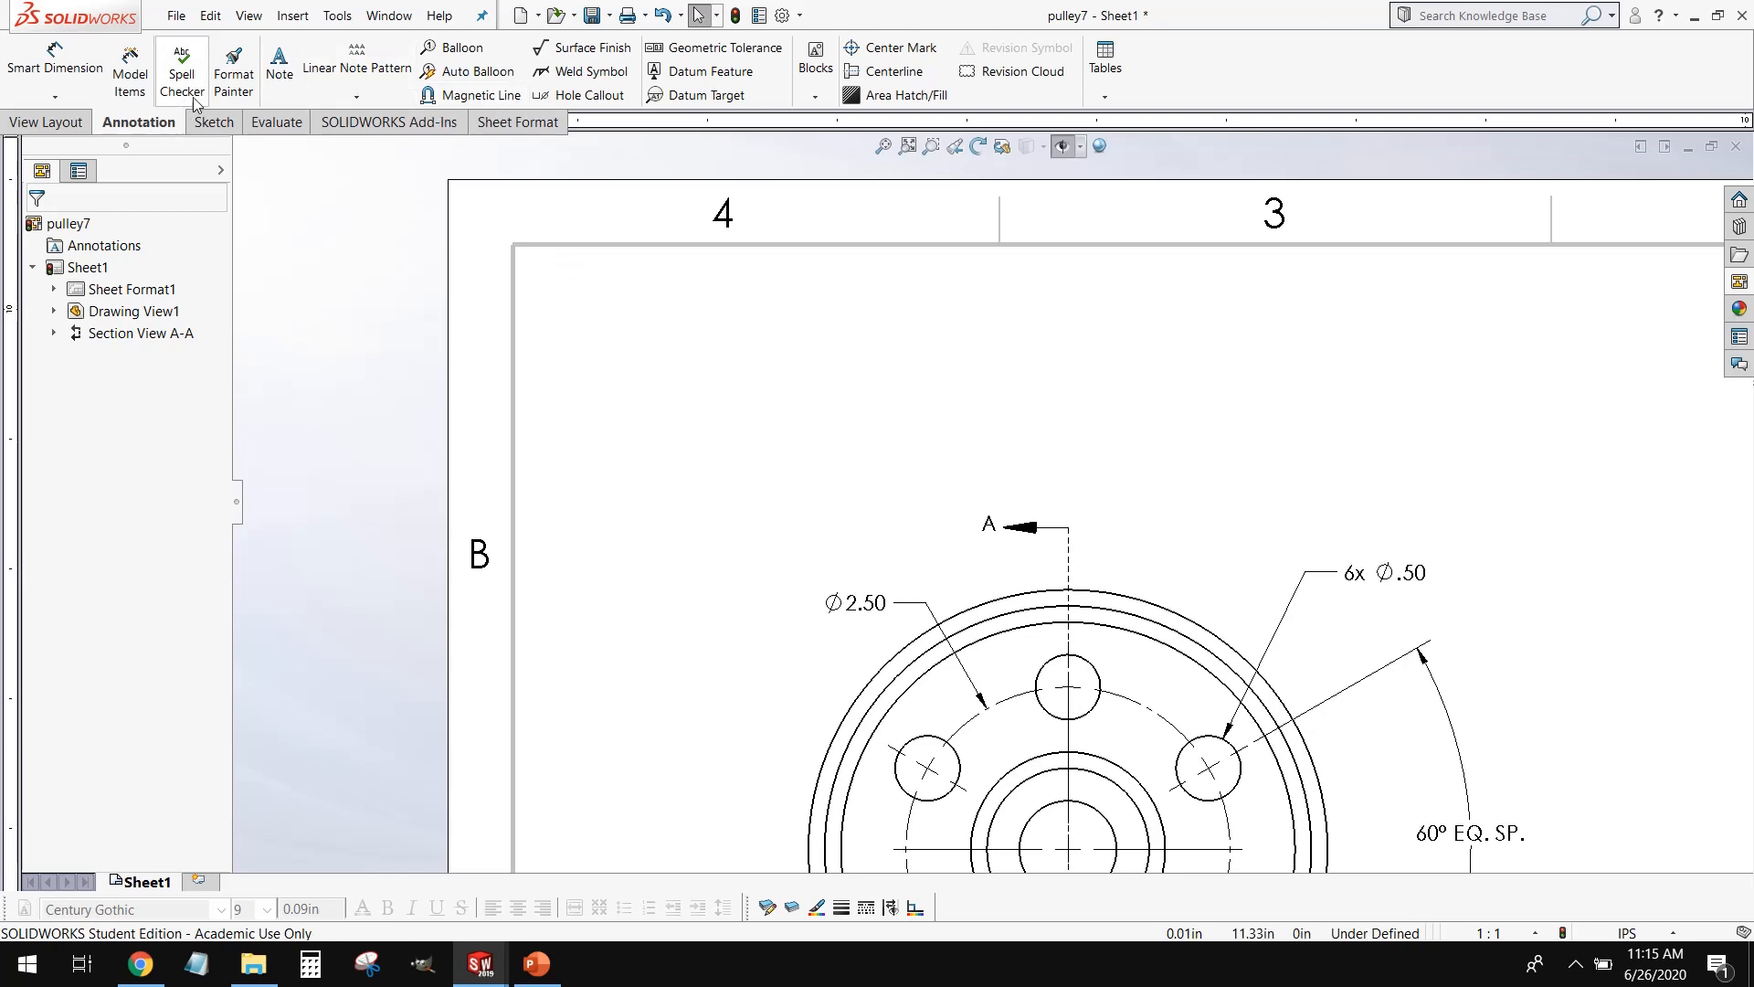
{"action": "left_click", "coordinate": [284, 75]}
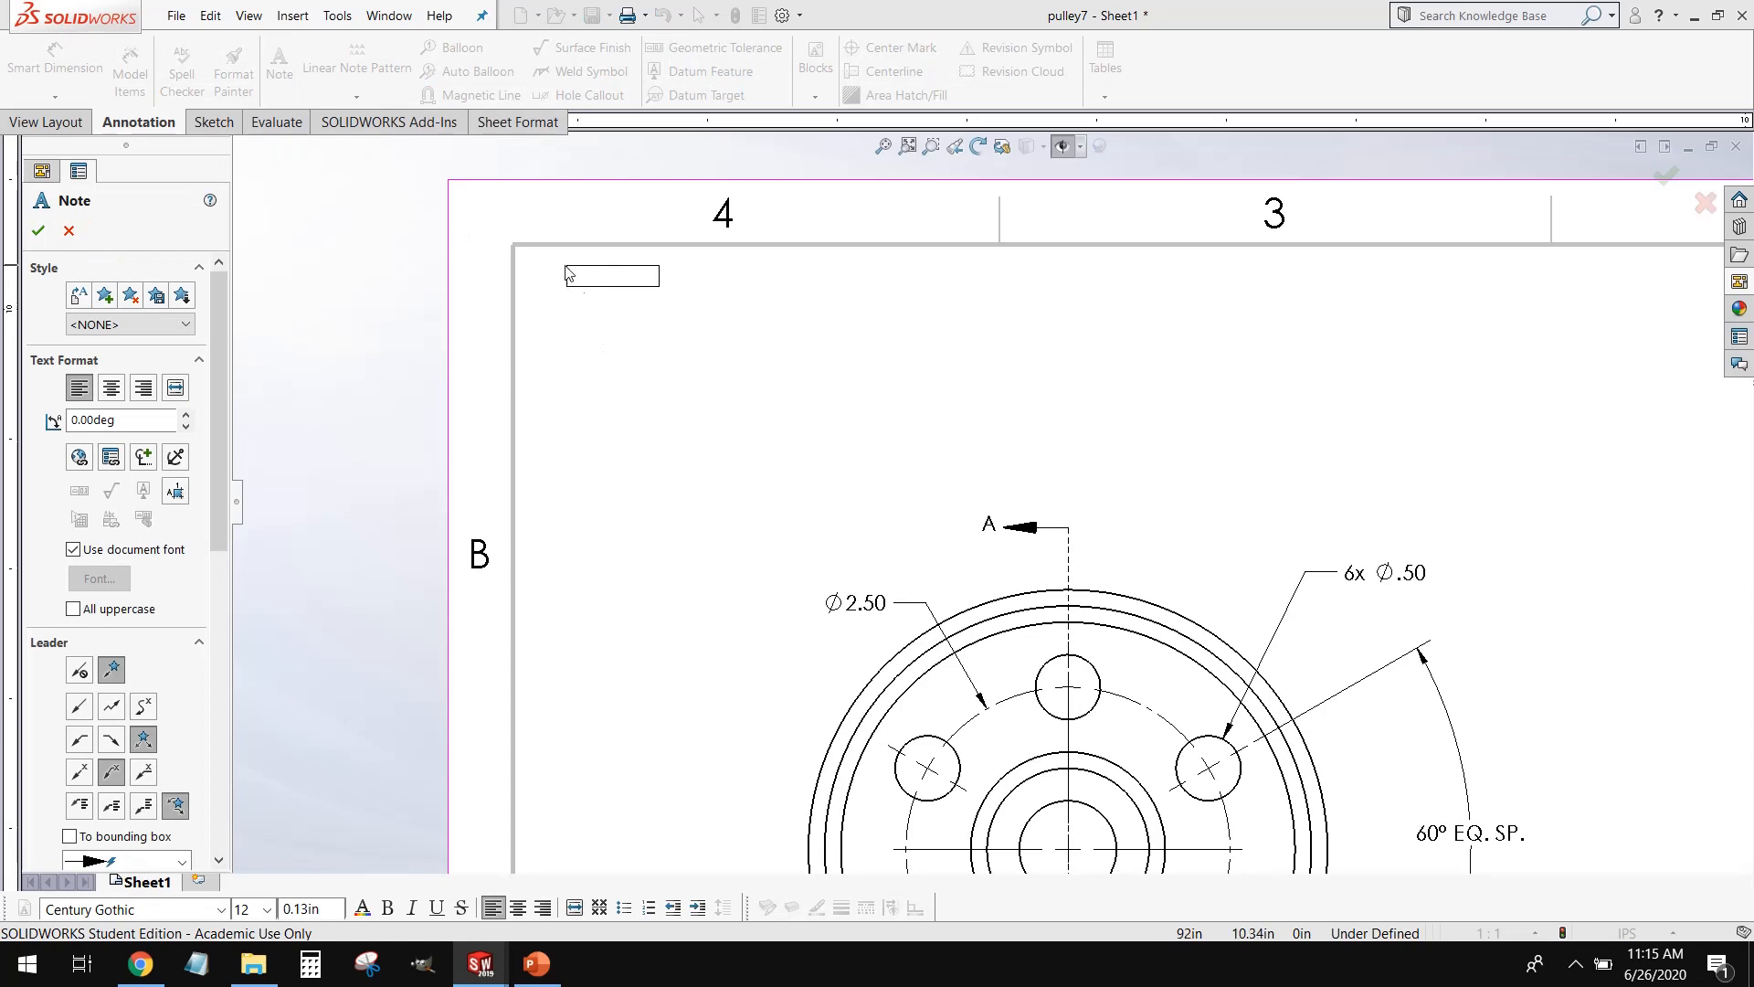
{"action": "left_click", "coordinate": [545, 296]}
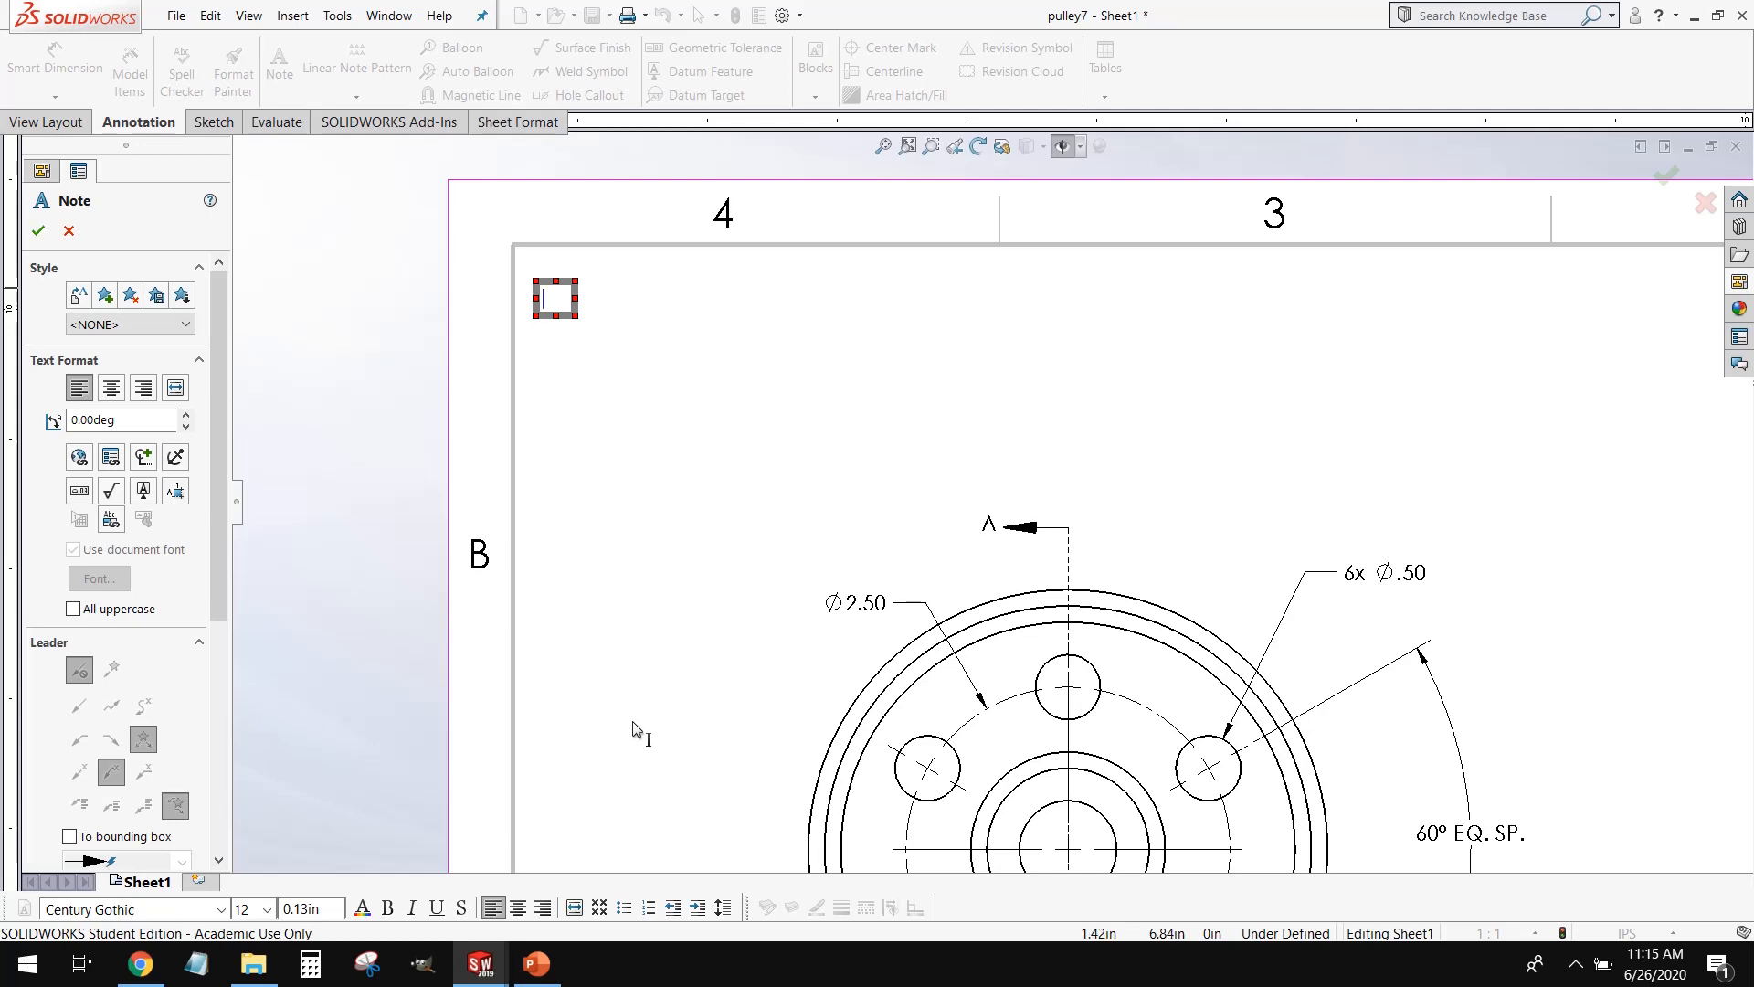
{"action": "type", "text": "NOTES:"}
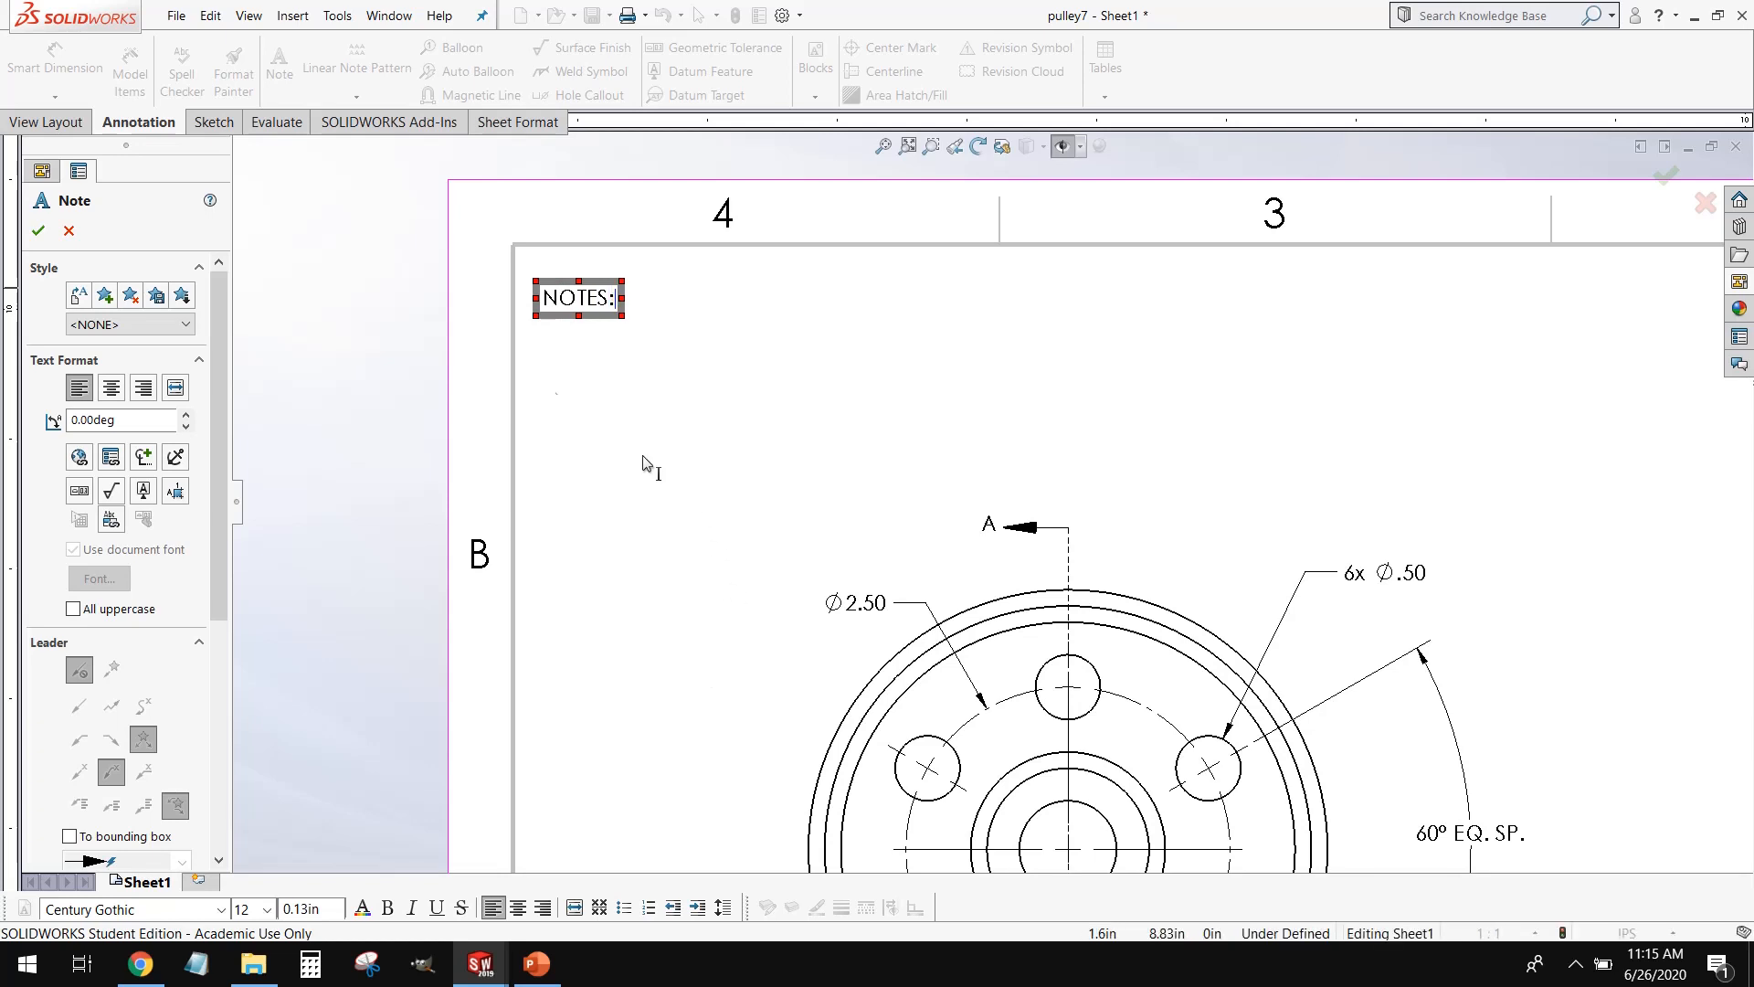
Step: Add a blank line and the item 1) MATERIAL: below the NOTES: heading, and finish editing the note
{"action": "scroll", "coordinate": [568, 254], "scroll_direction": "down", "scroll_amount": 2}
{"action": "key", "text": "Return"}
{"action": "key", "text": "Return"}
{"action": "type", "text": "1) "}
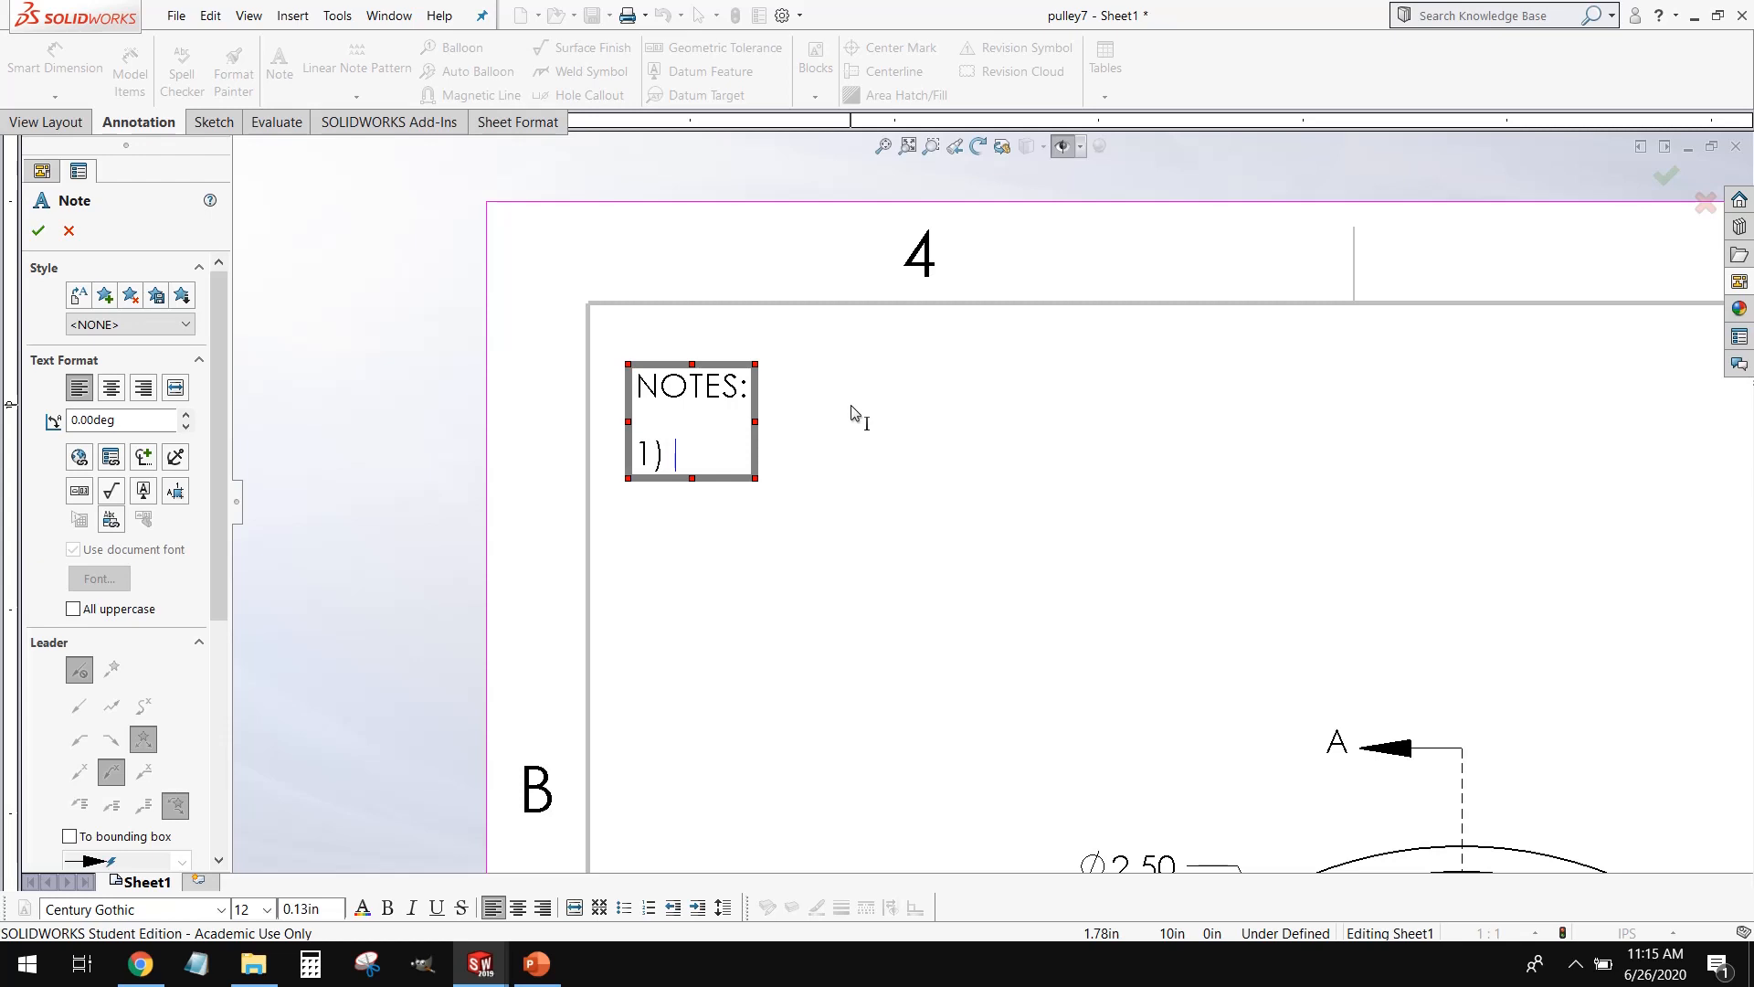
{"action": "type", "text": "MATERIAL:"}
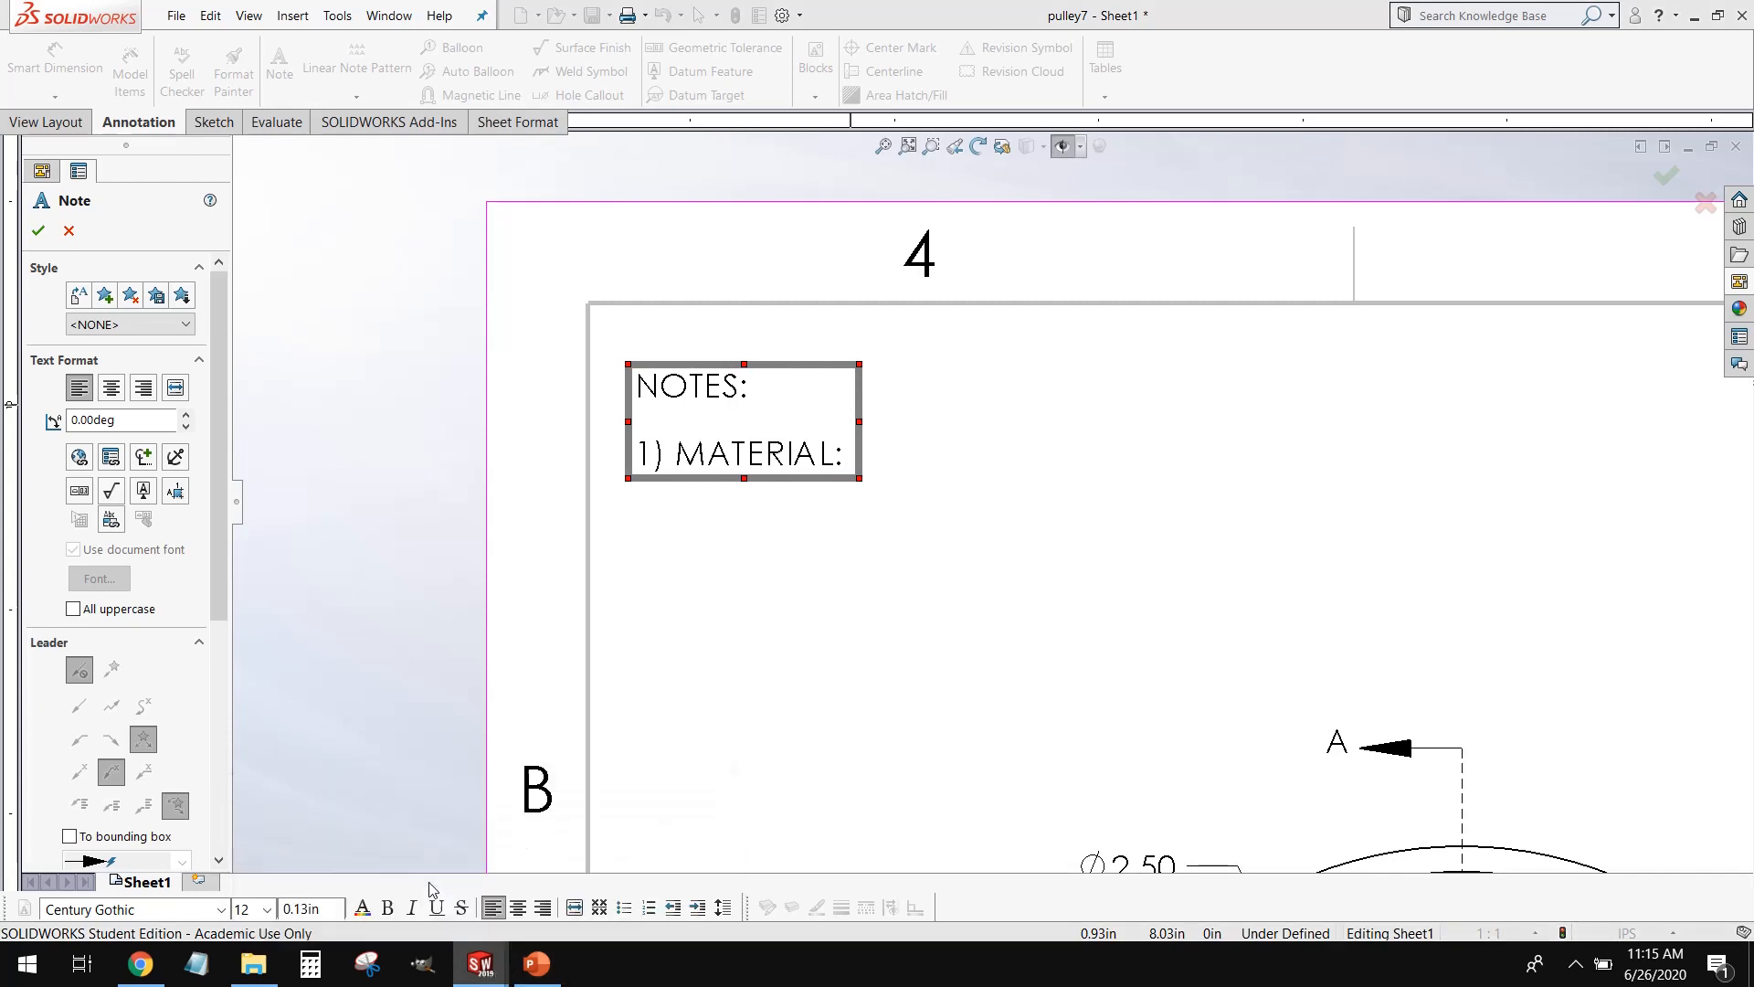
{"action": "left_click", "coordinate": [737, 601]}
Step: Check the material assigned in the pulley7 part window and return to the drawing
{"action": "mouse_move", "coordinate": [480, 964]}
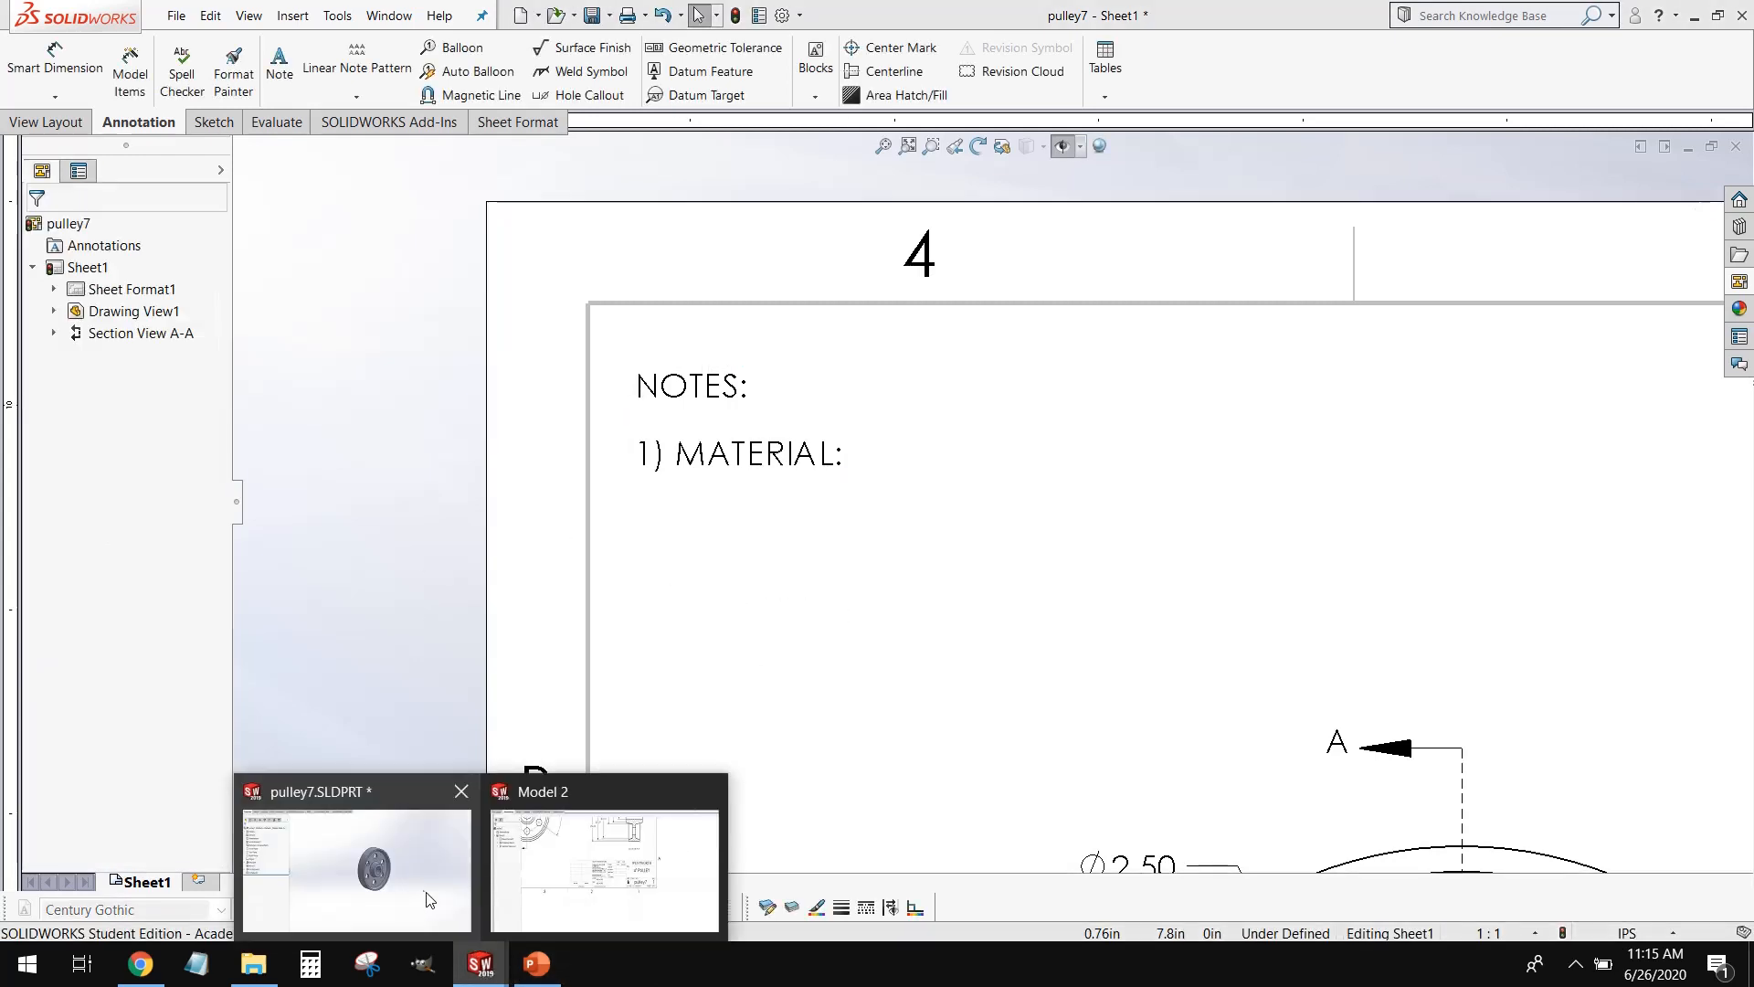
{"action": "left_click", "coordinate": [344, 852]}
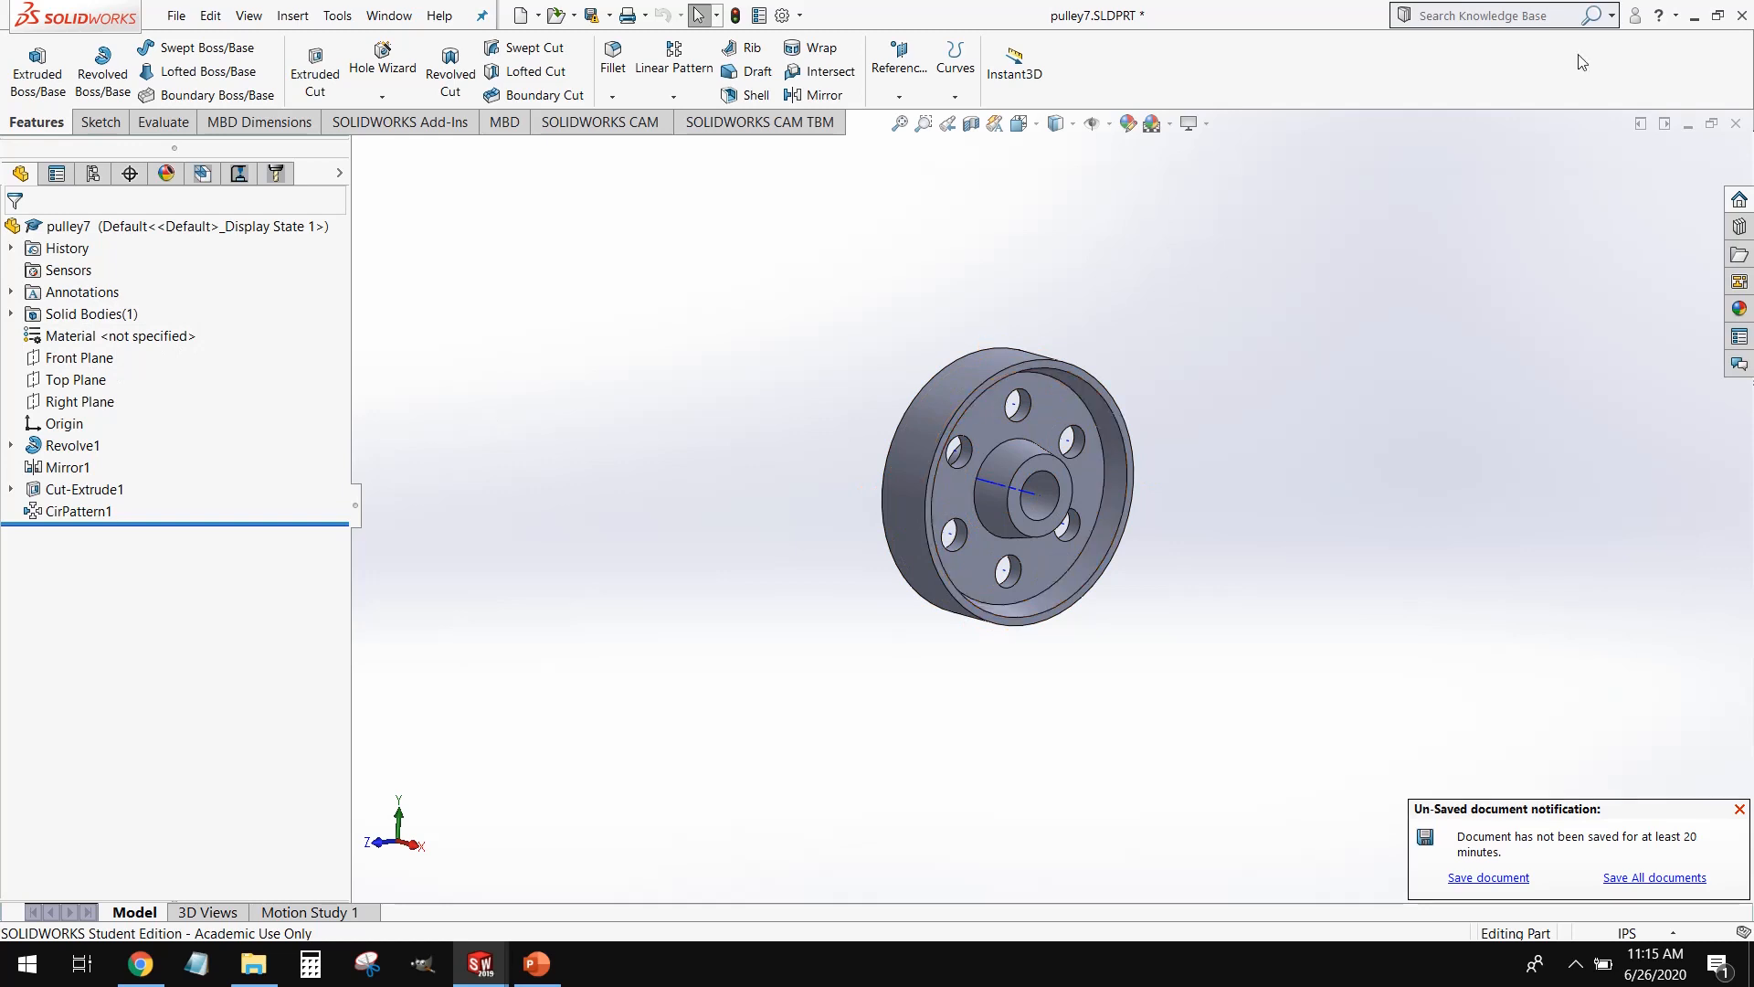
{"action": "left_click", "coordinate": [1690, 124]}
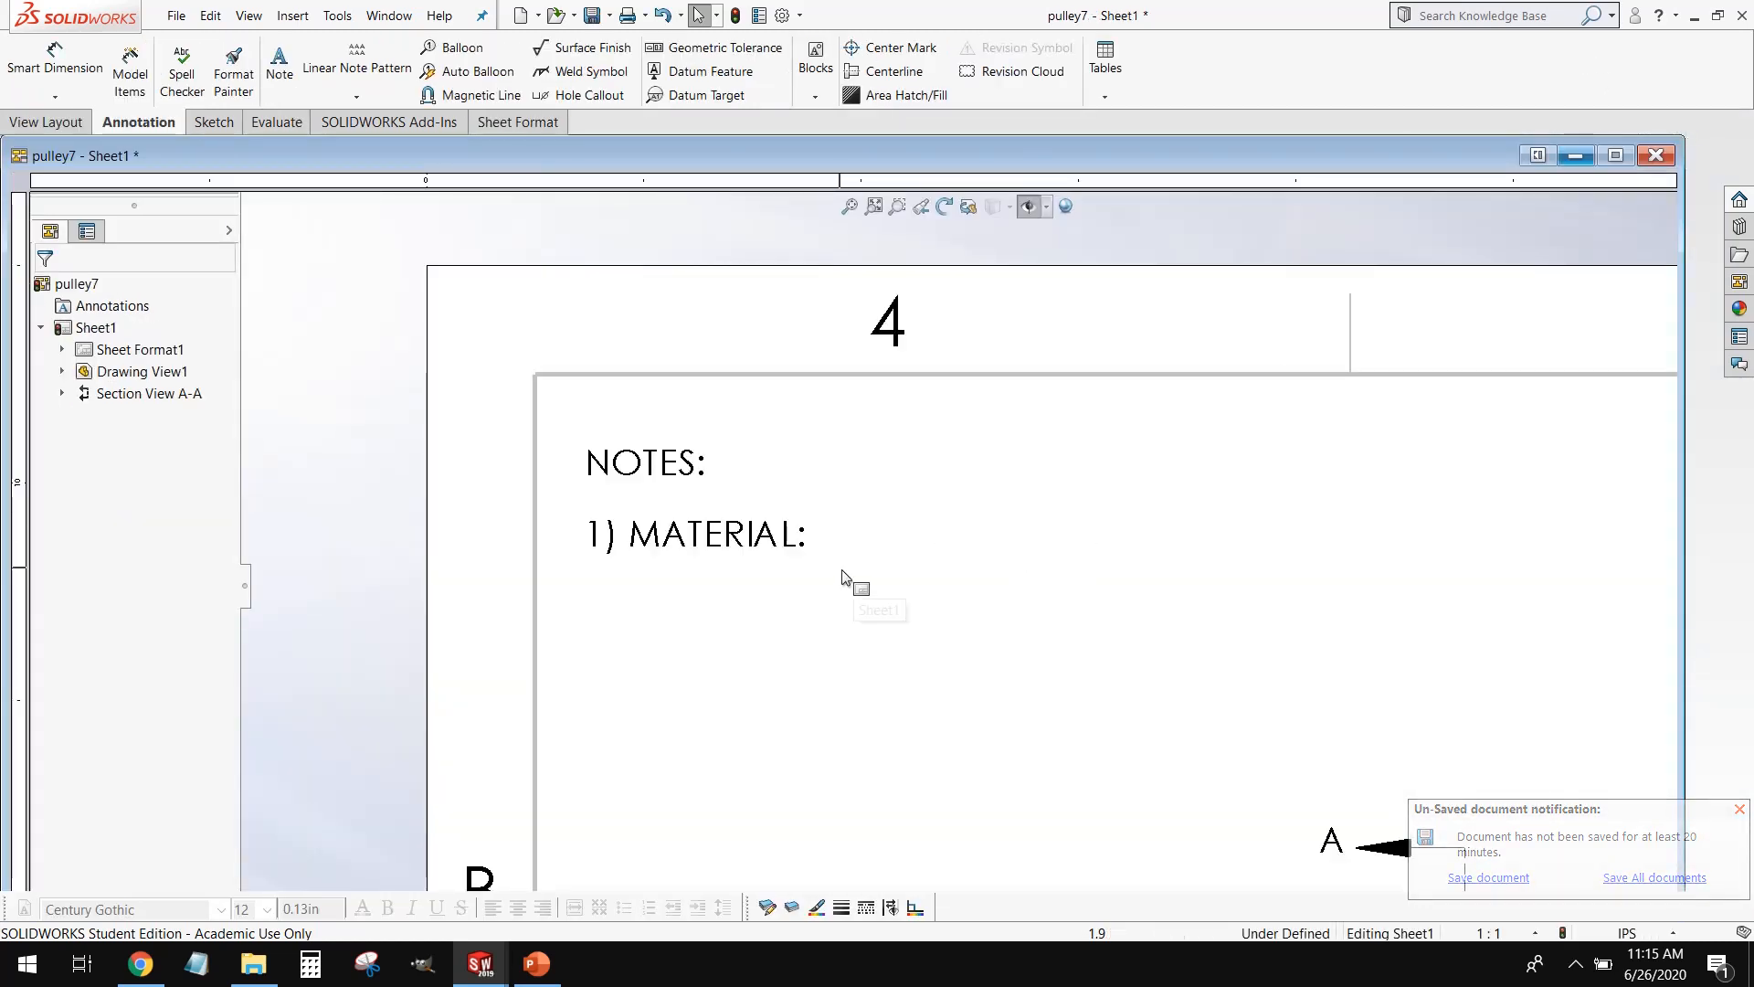
Step: Reopen the note for editing and enter ASTM A36 as the material in item 1
{"action": "double_click", "coordinate": [808, 540]}
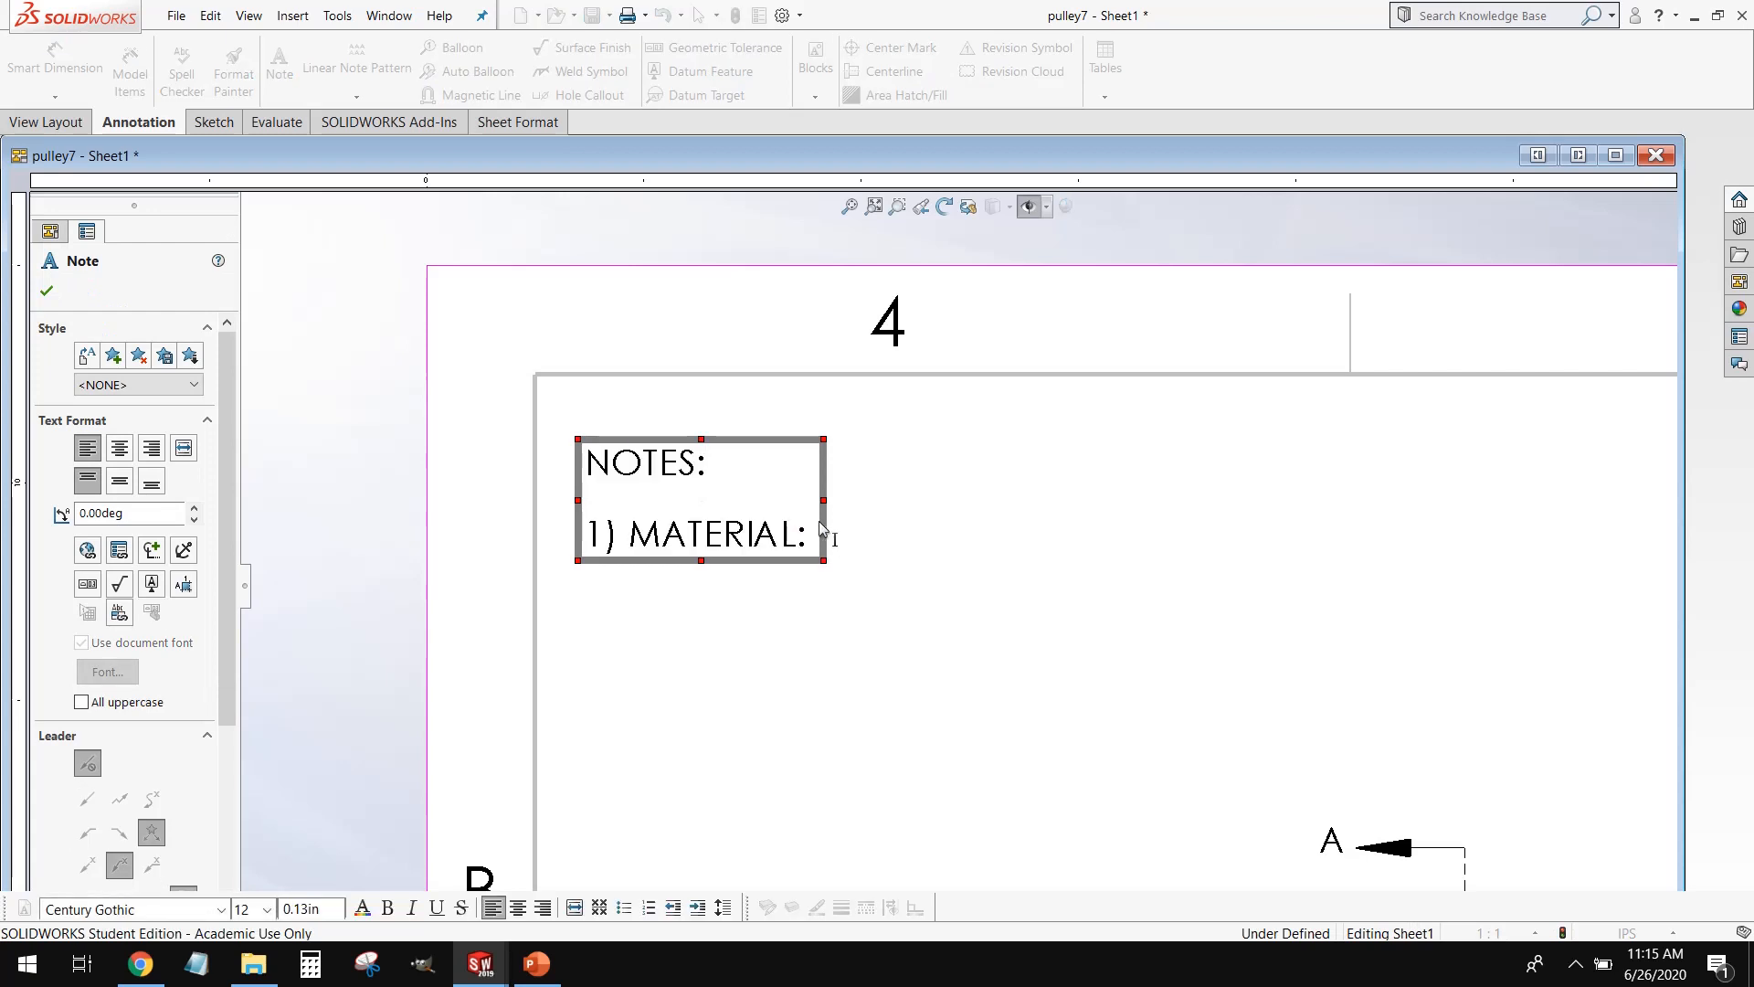
{"action": "type", "text": "ASTM A"}
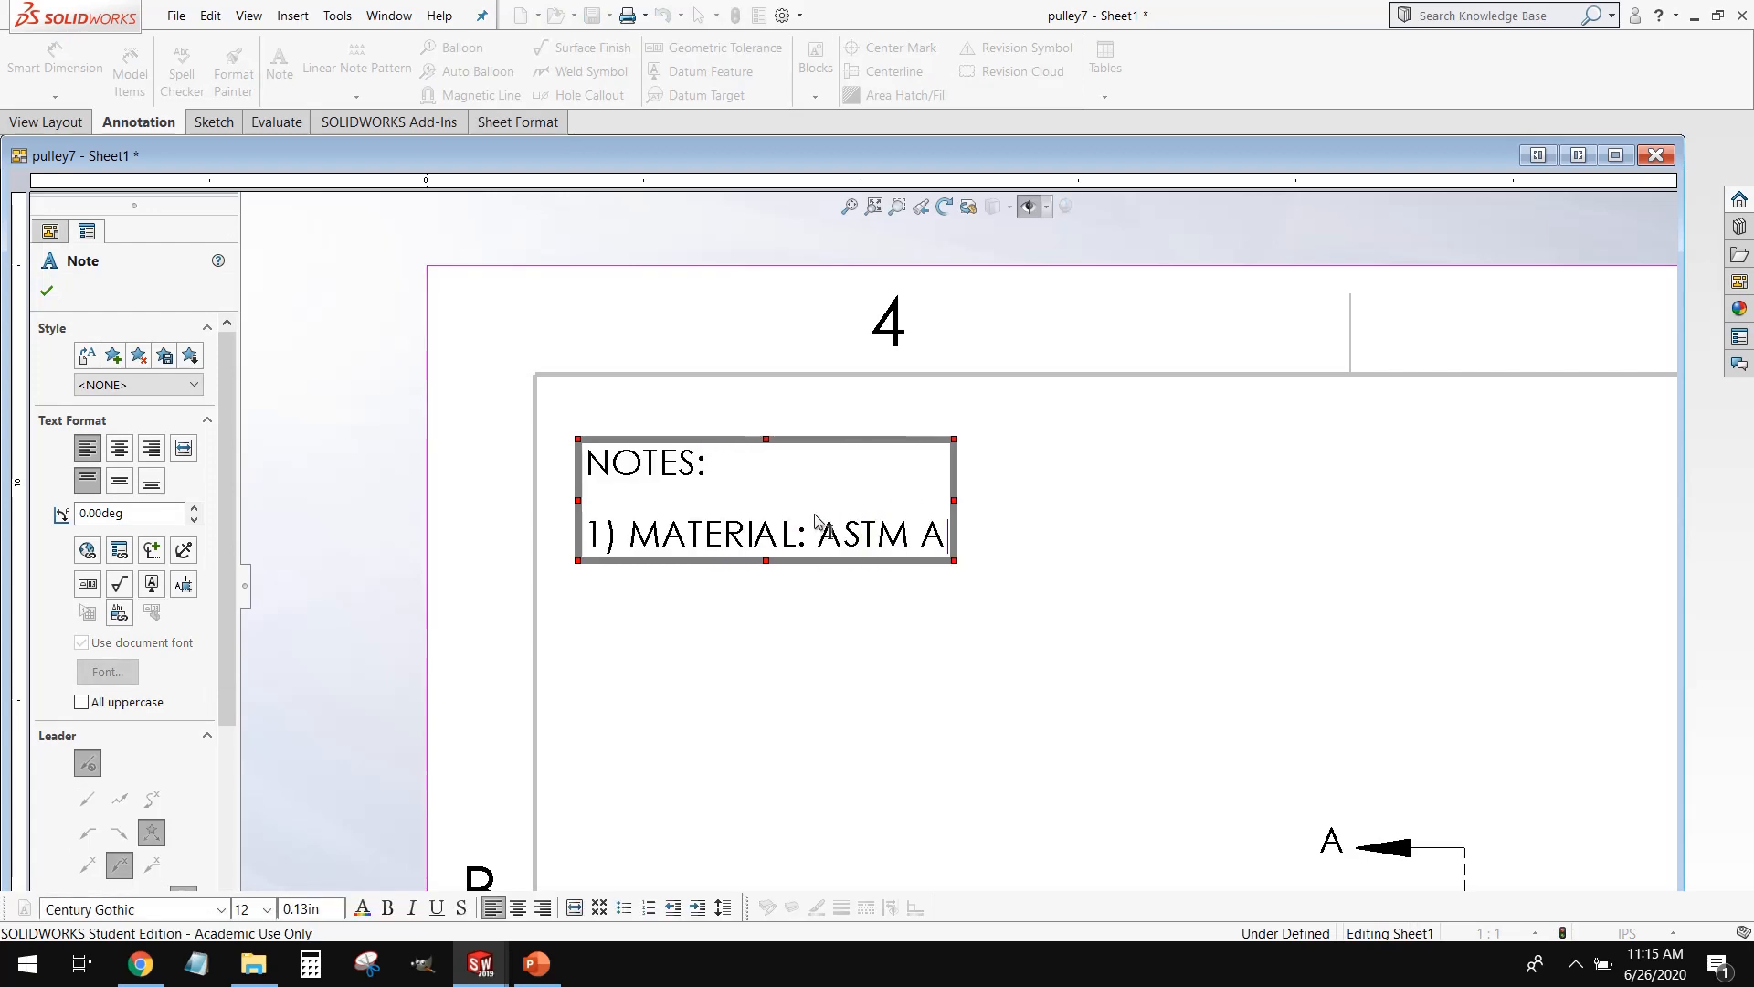
{"action": "type", "text": "36"}
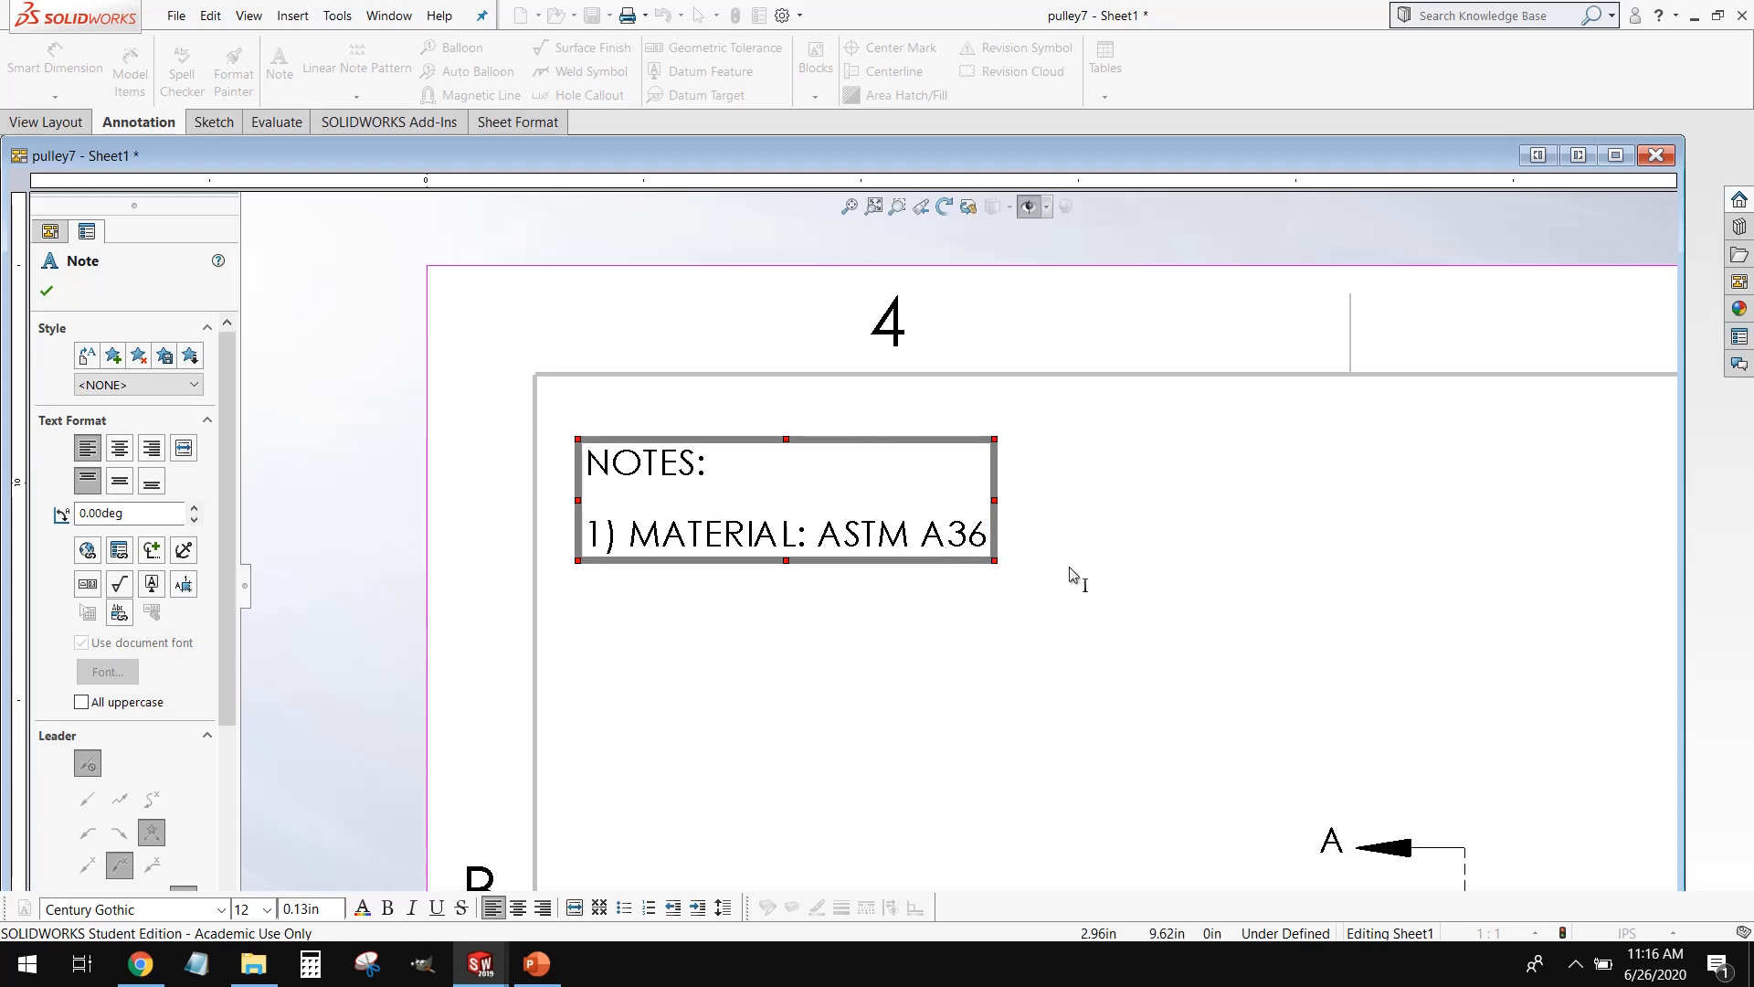
Step: Add the note line 2) SURFACE FINSH: 128 MICROINCH MAX. and widen the note box so it fits on one line
{"action": "key", "text": "Return"}
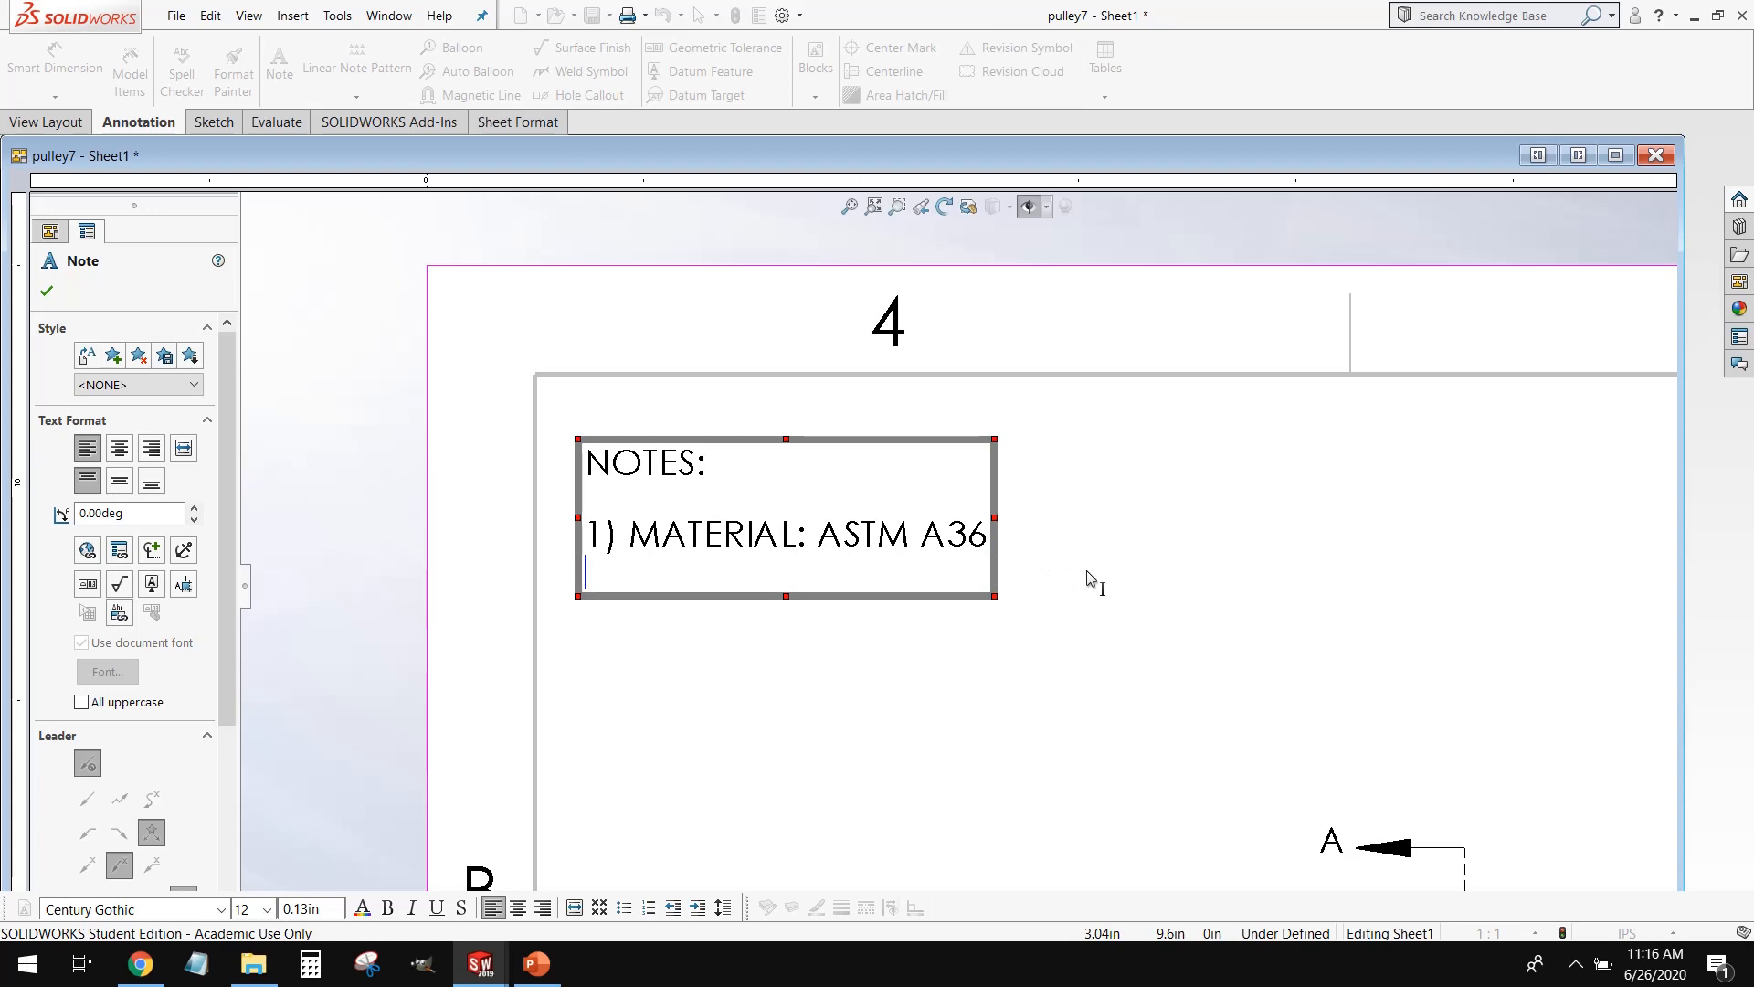
{"action": "type", "text": "2"}
{"action": "type", "text": ") SURFACE FINSH:"}
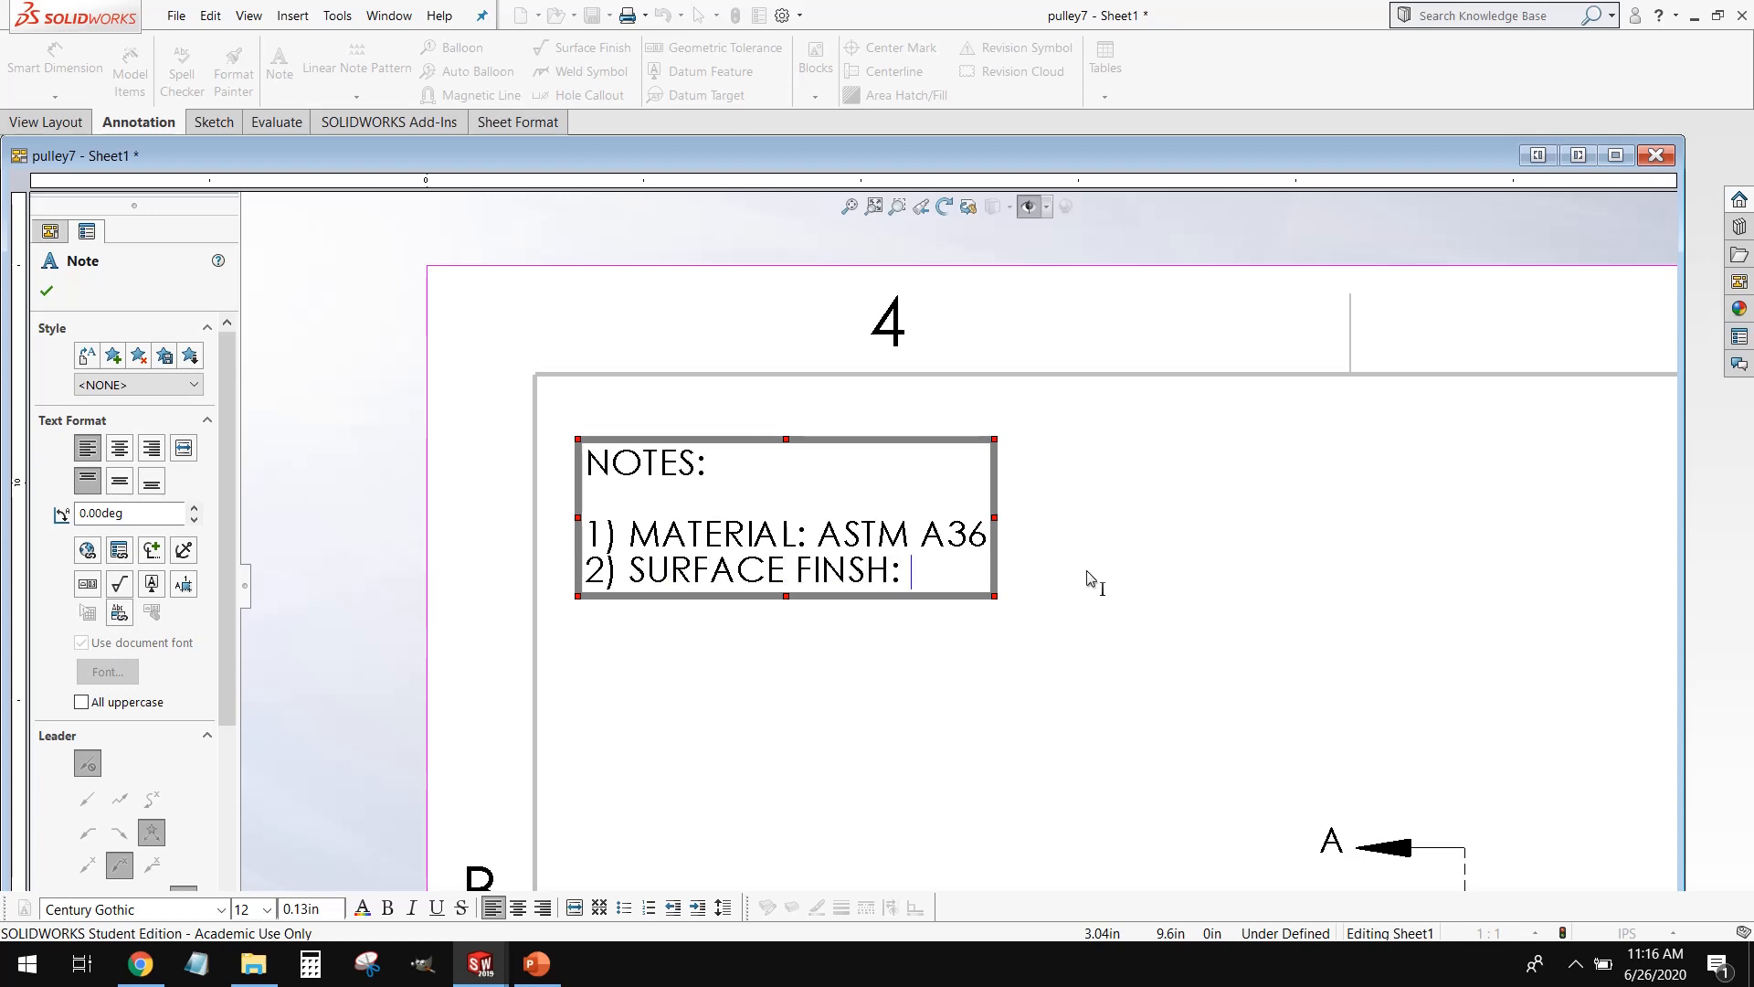
{"action": "scroll", "coordinate": [1087, 578], "scroll_direction": "up", "scroll_amount": 3}
{"action": "scroll", "coordinate": [1175, 771], "scroll_direction": "up", "scroll_amount": 2}
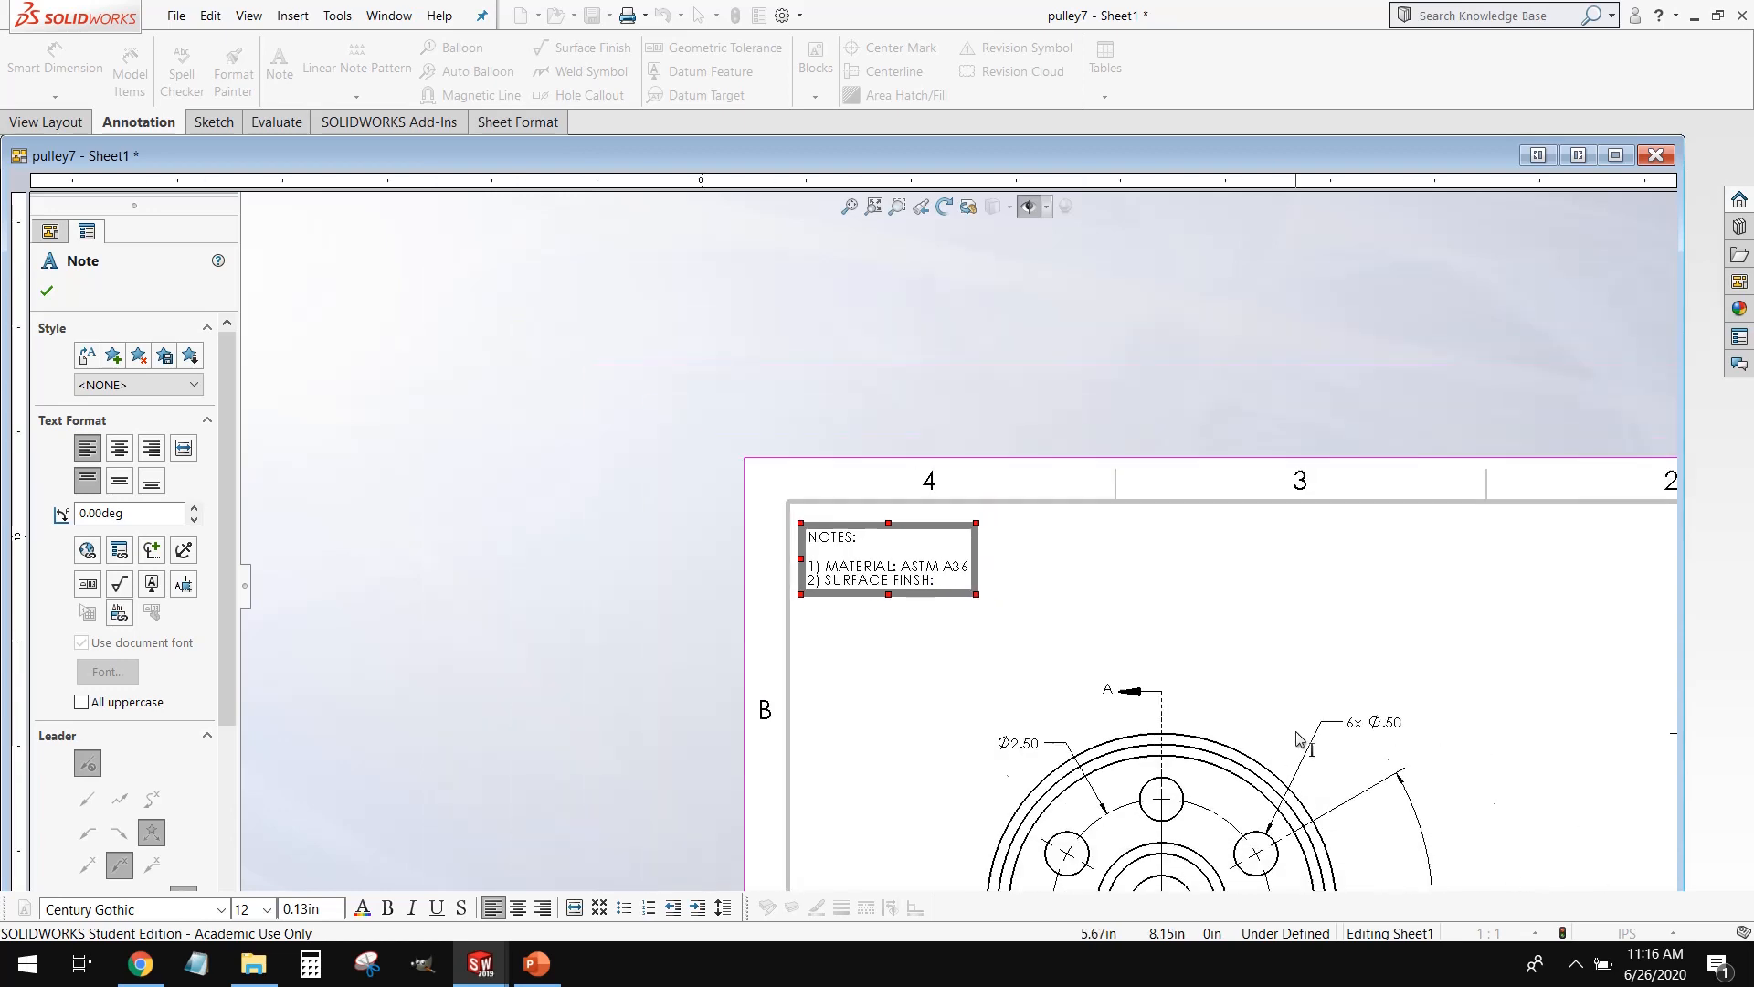
{"action": "scroll", "coordinate": [1265, 861], "scroll_direction": "down", "scroll_amount": 2}
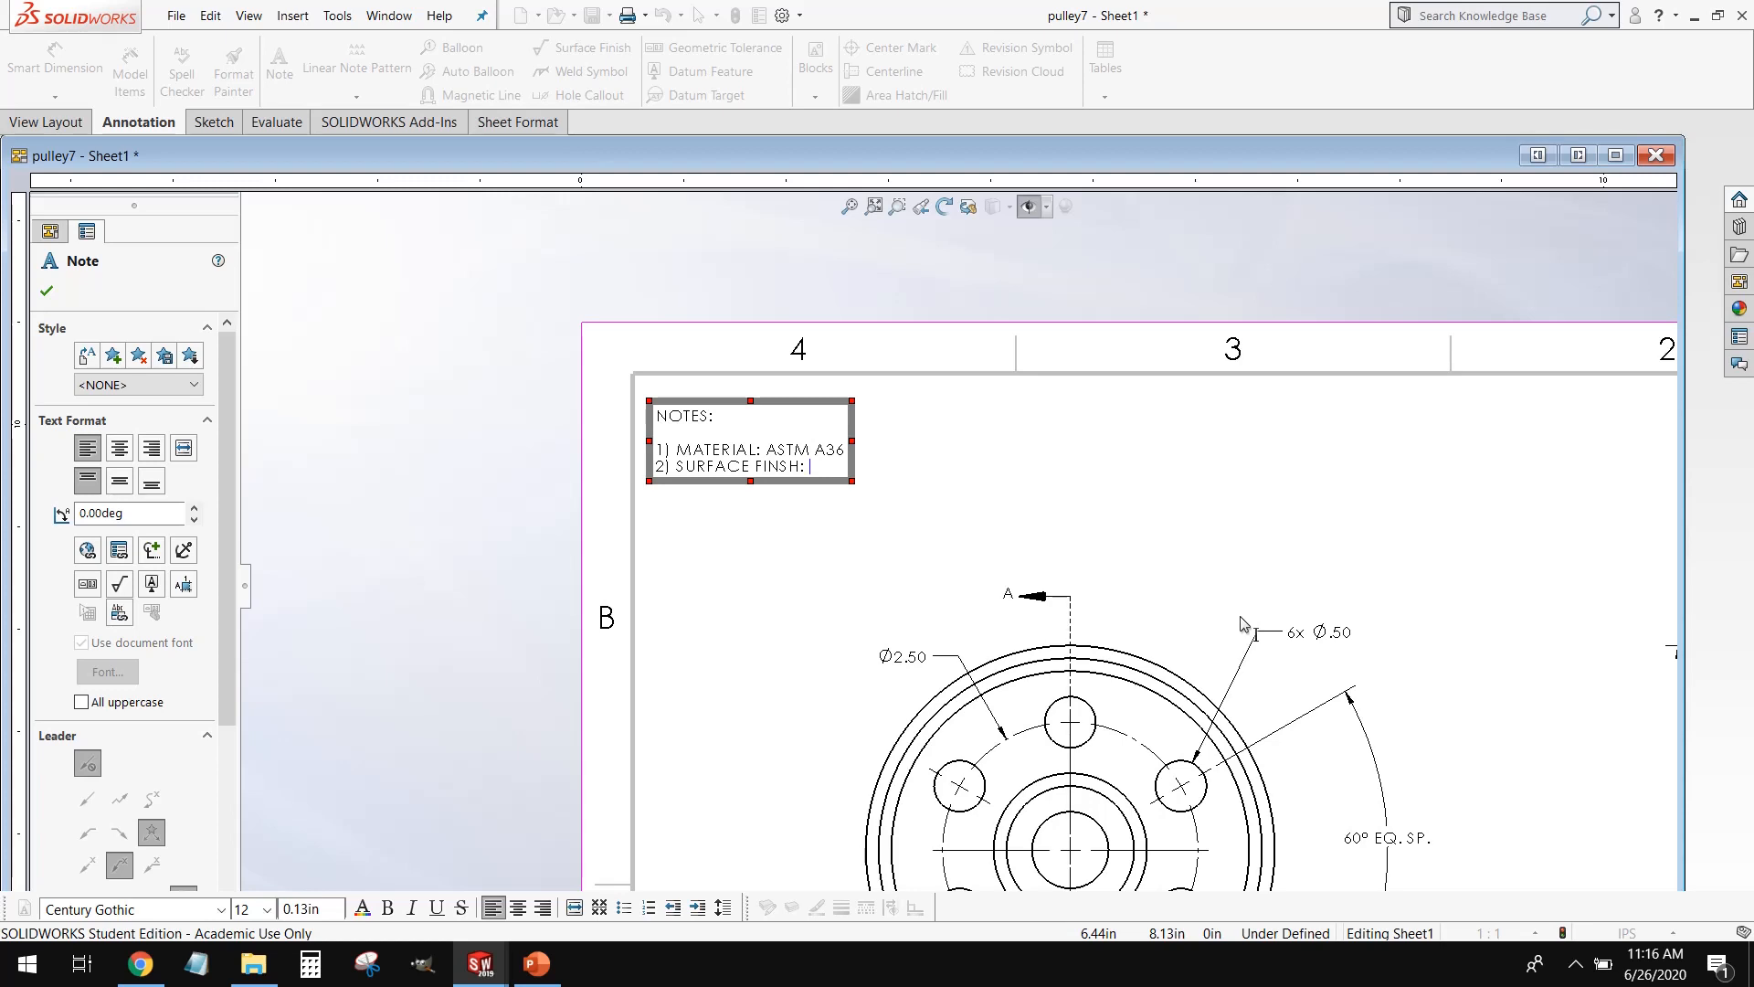
{"action": "scroll", "coordinate": [777, 420], "scroll_direction": "down", "scroll_amount": 5}
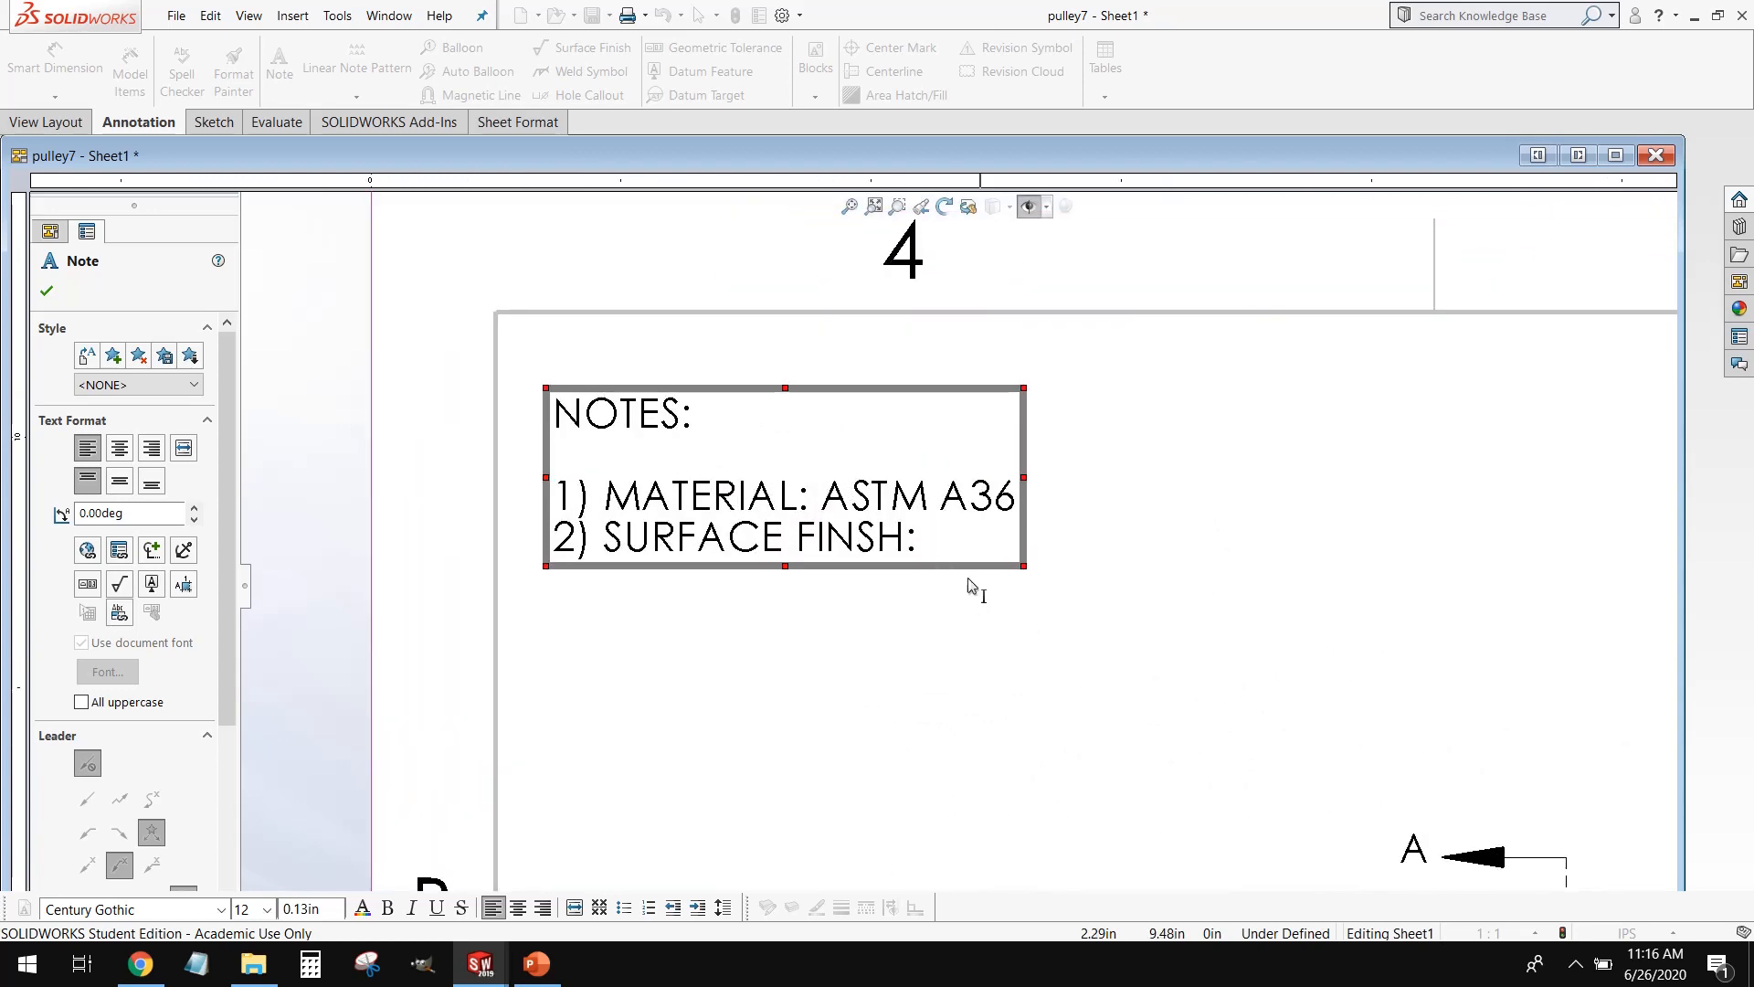
{"action": "left_click_drag", "start_coordinate": [1025, 566], "coordinate": [1322, 748]}
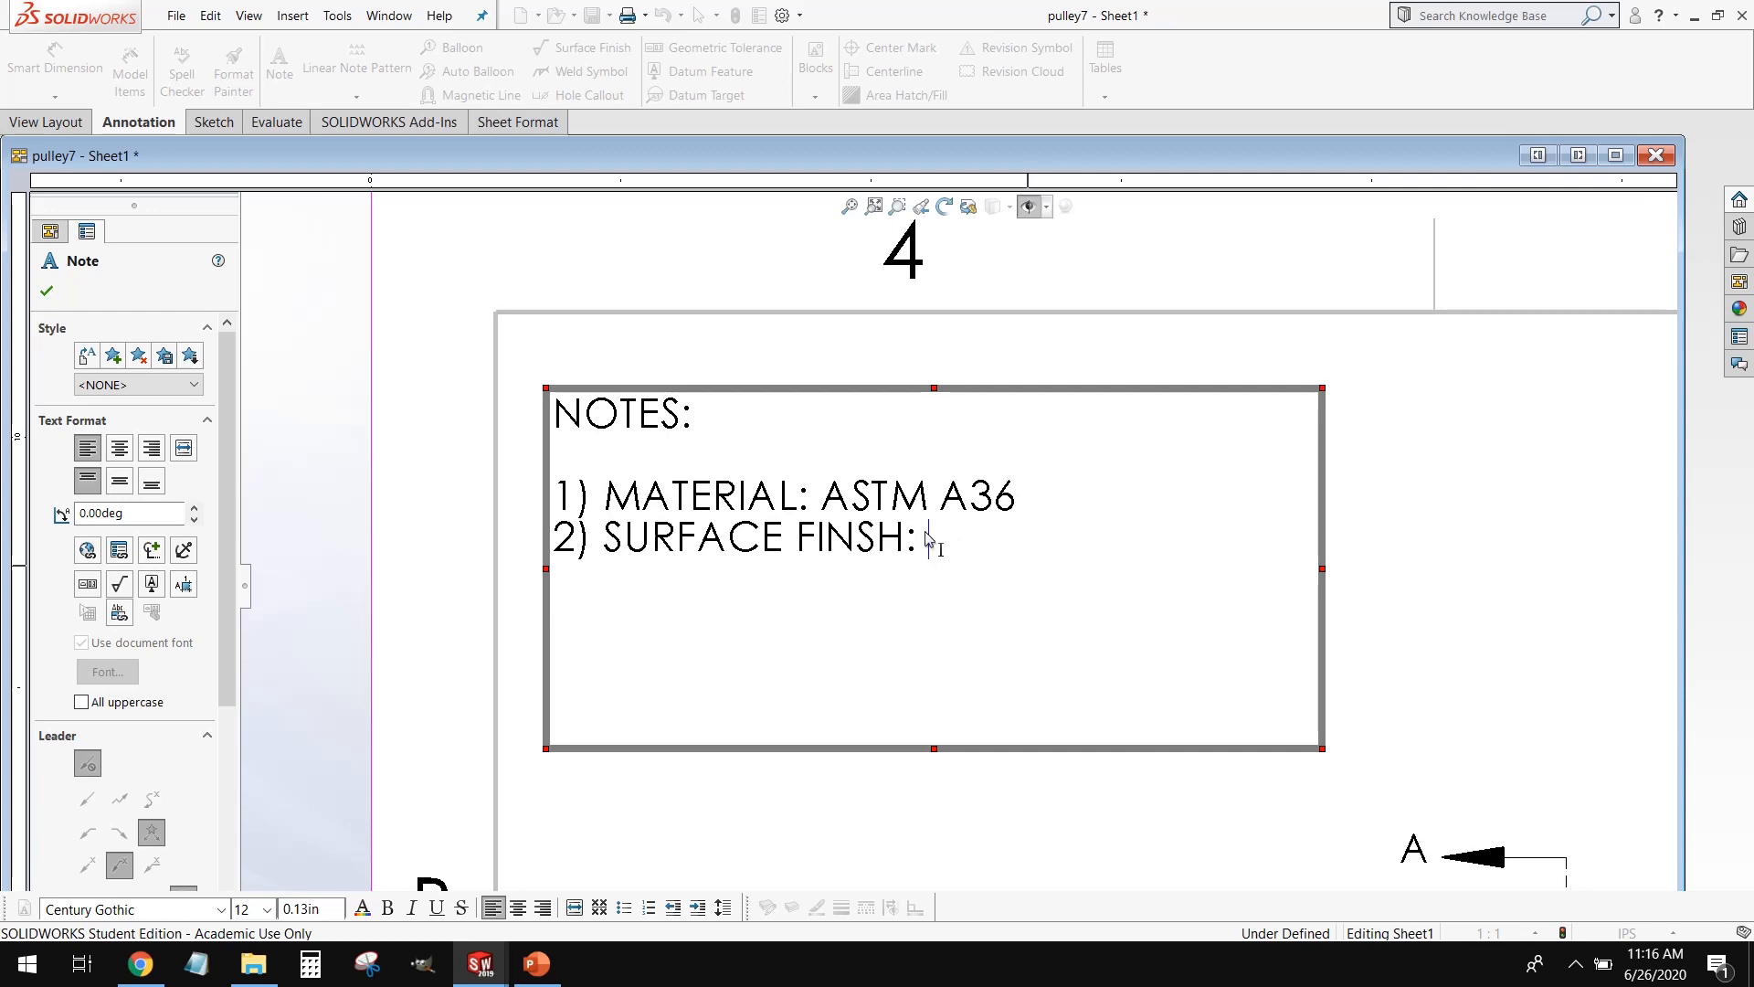
{"action": "type", "text": "128 MICROINCH MAX."}
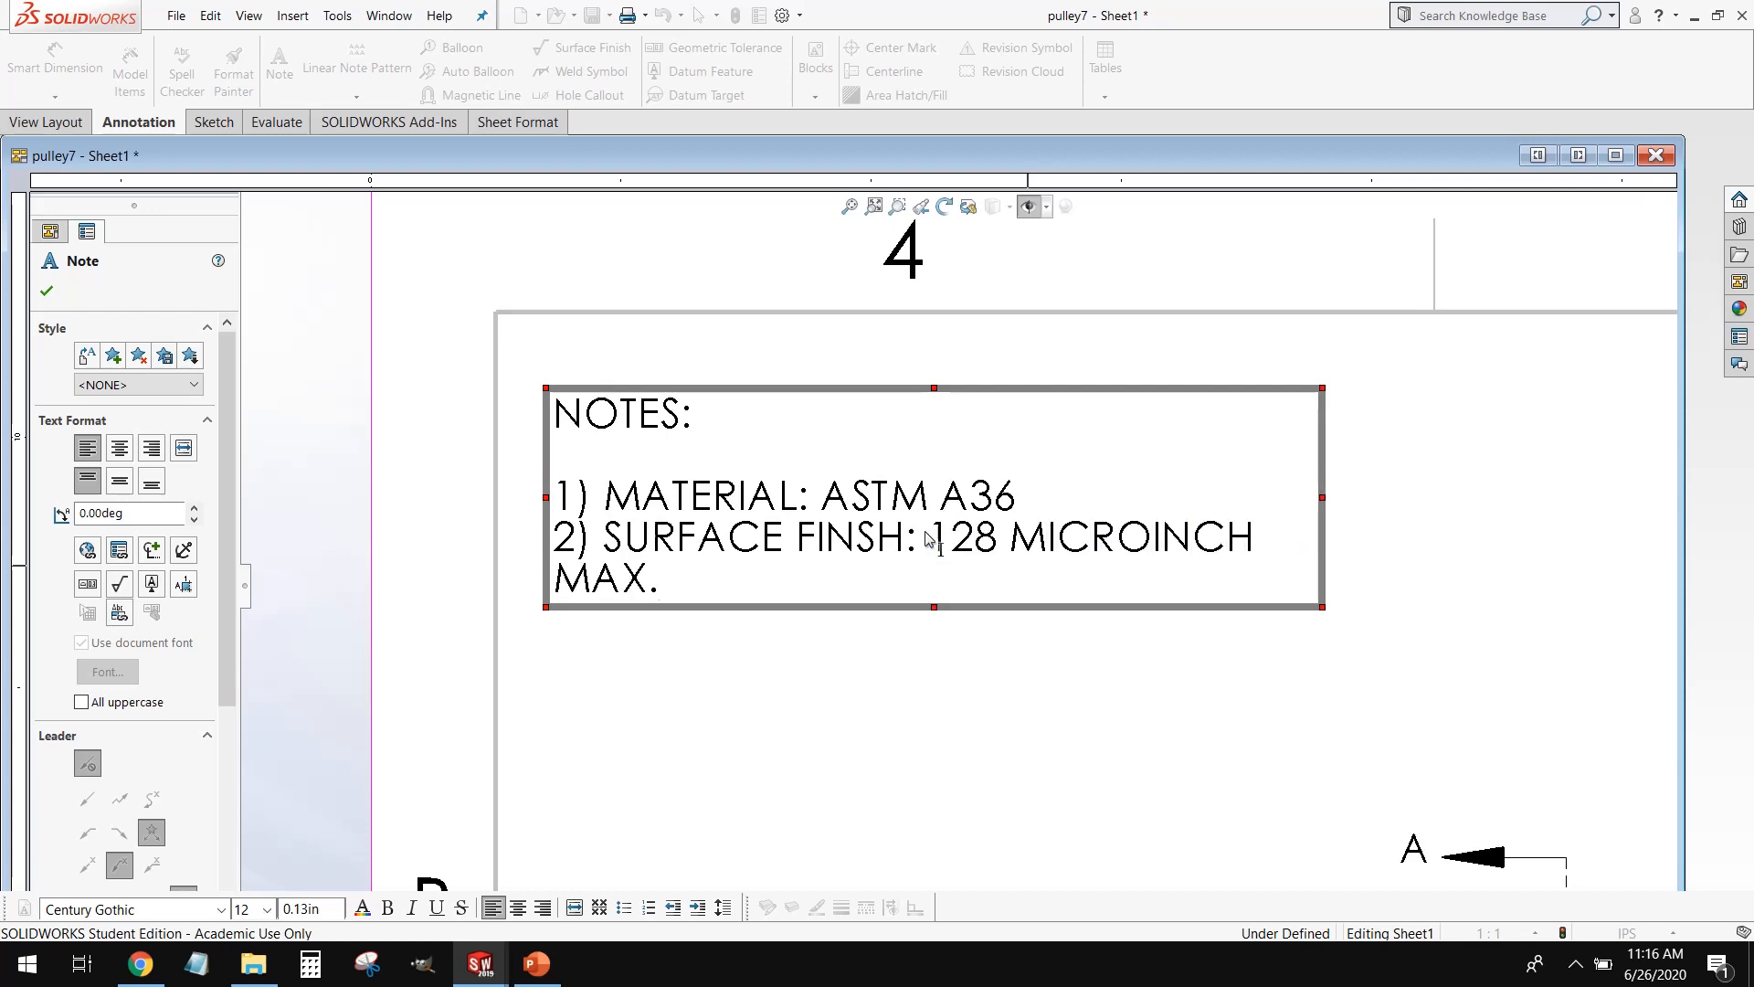
{"action": "left_click_drag", "start_coordinate": [1322, 500], "coordinate": [1561, 467]}
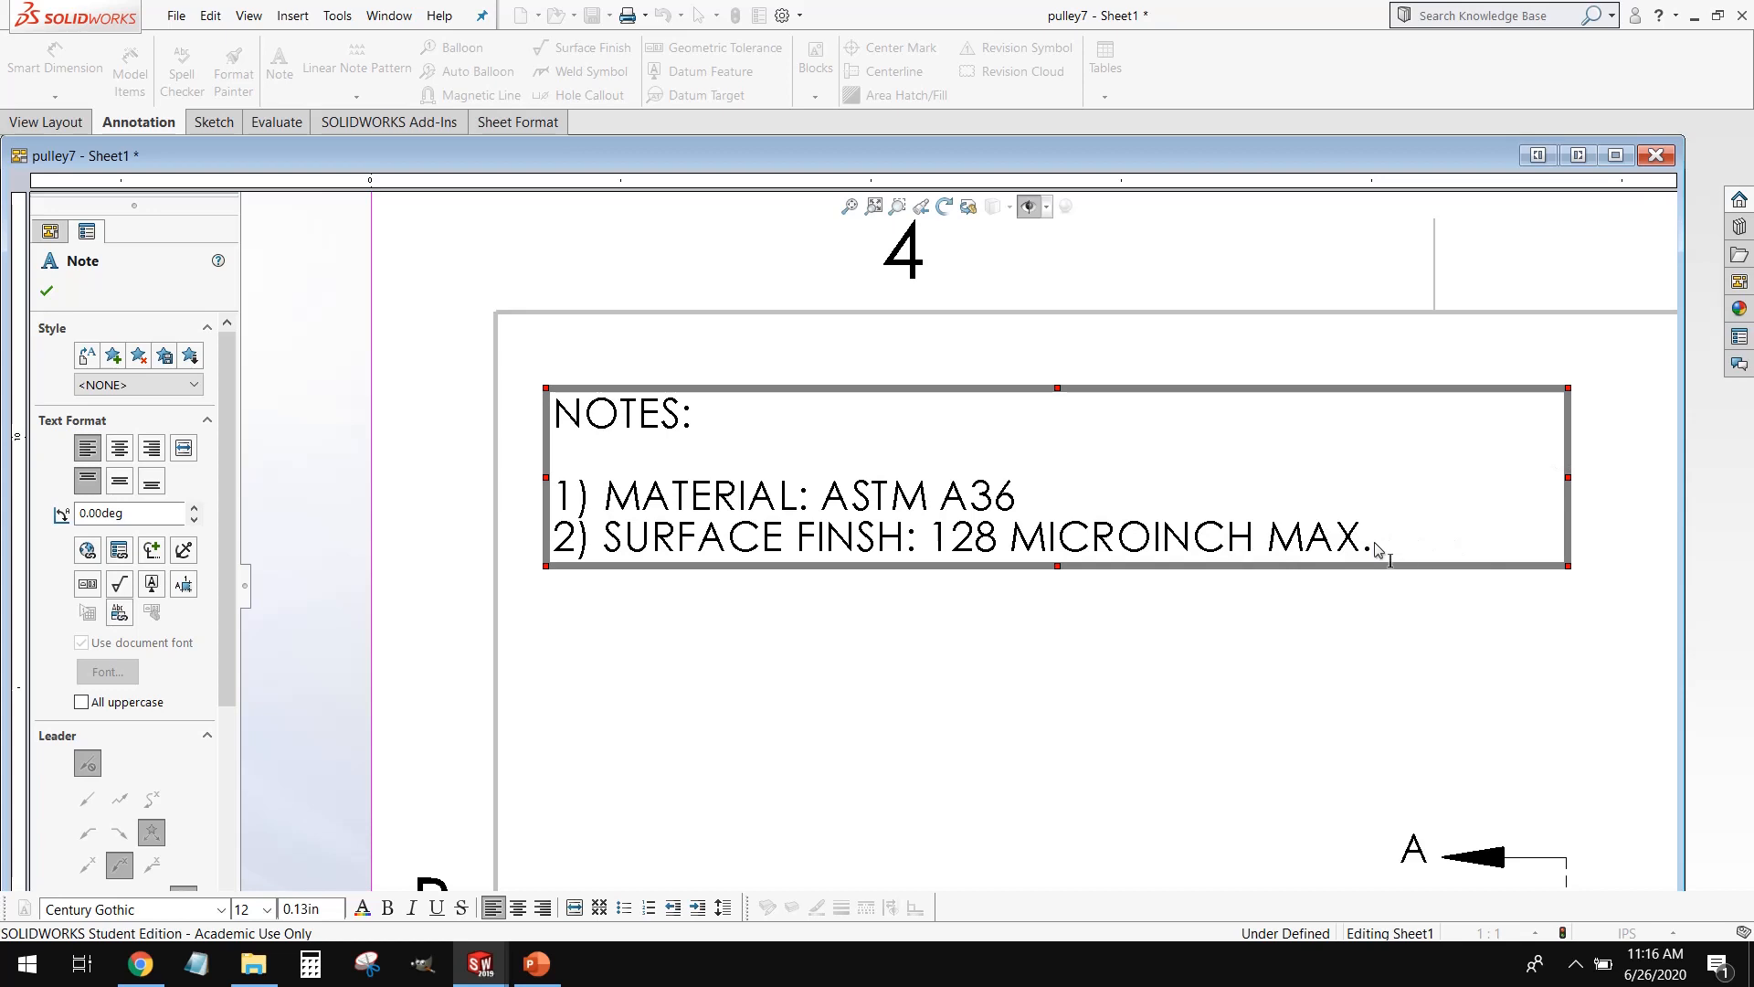
Step: Add the note line 3) FINISH: NONE. and put a period after ASTM A36
{"action": "key", "text": "Return"}
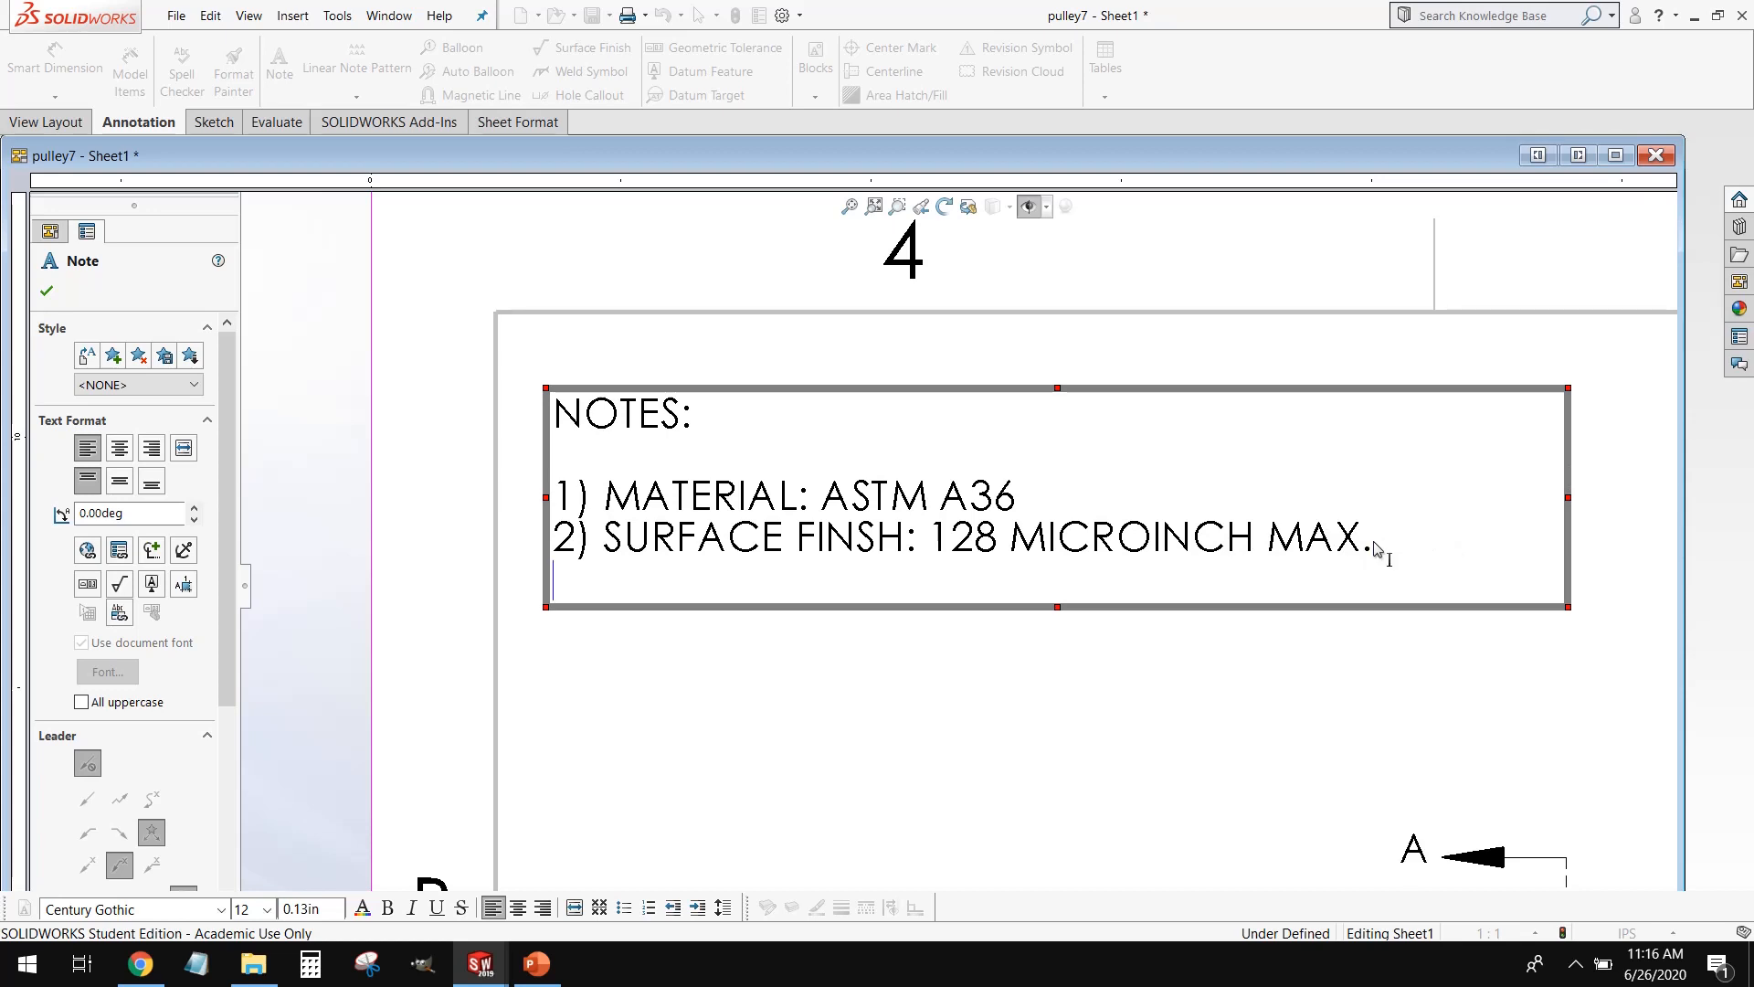
{"action": "type", "text": "3) FINISH"}
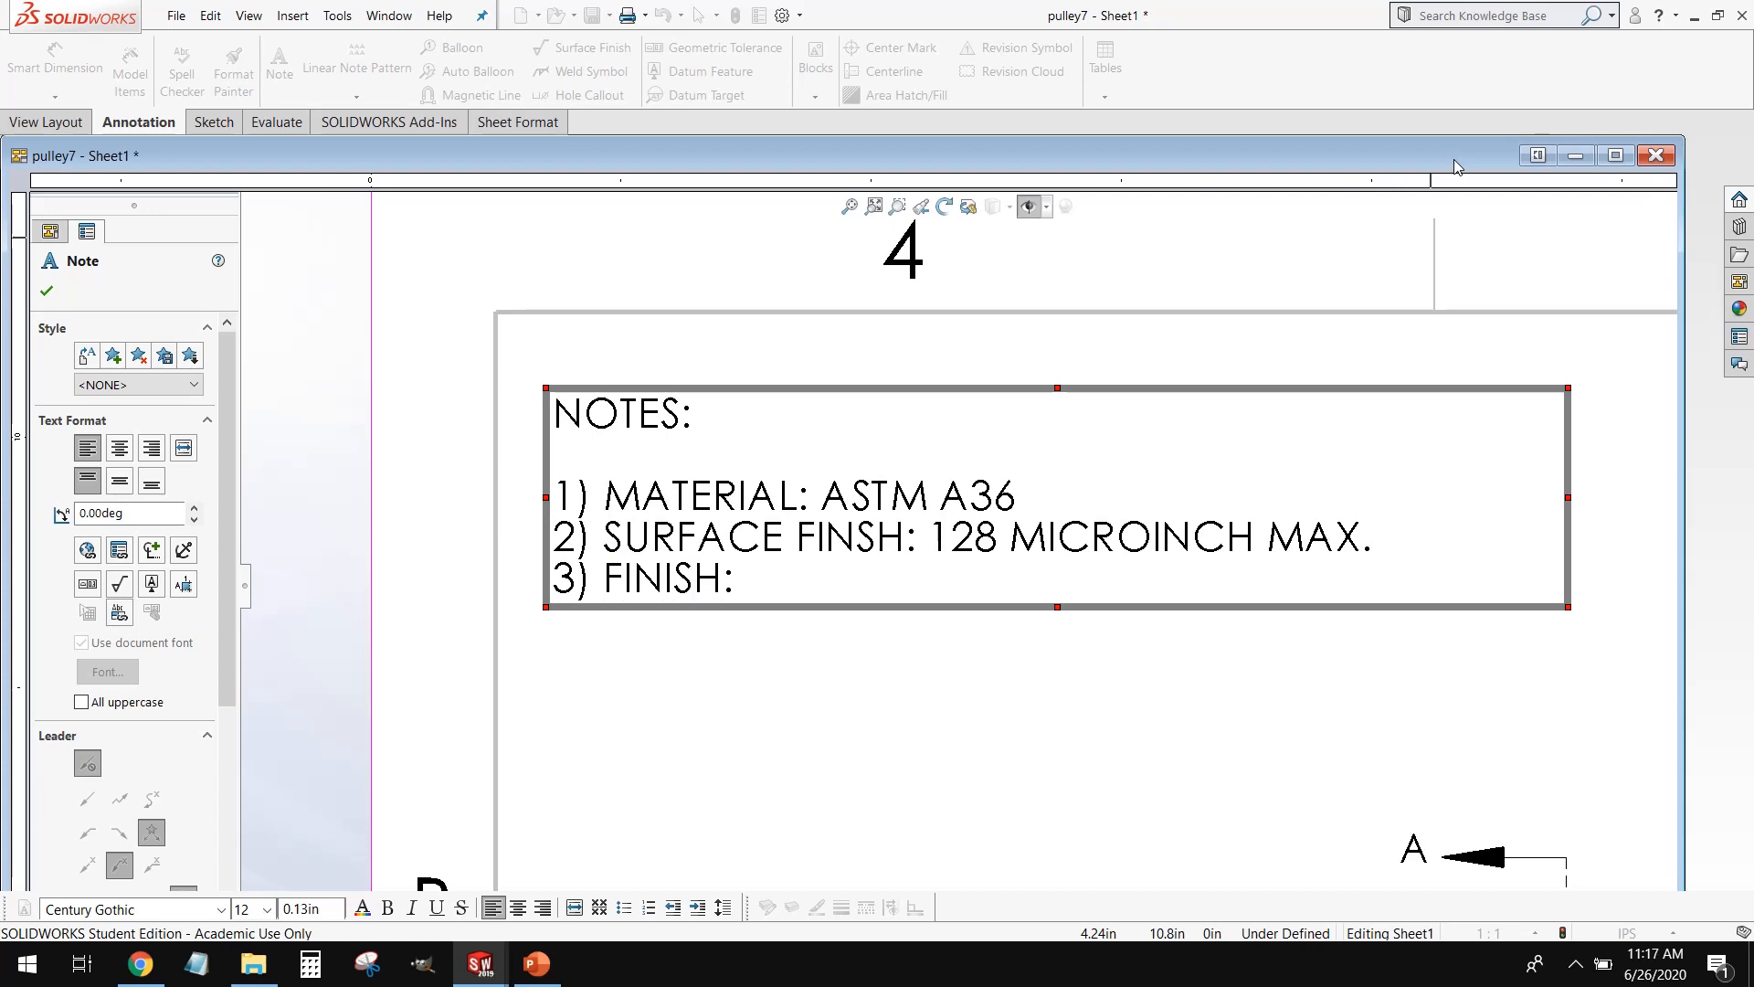
{"action": "type", "text": ": NONE."}
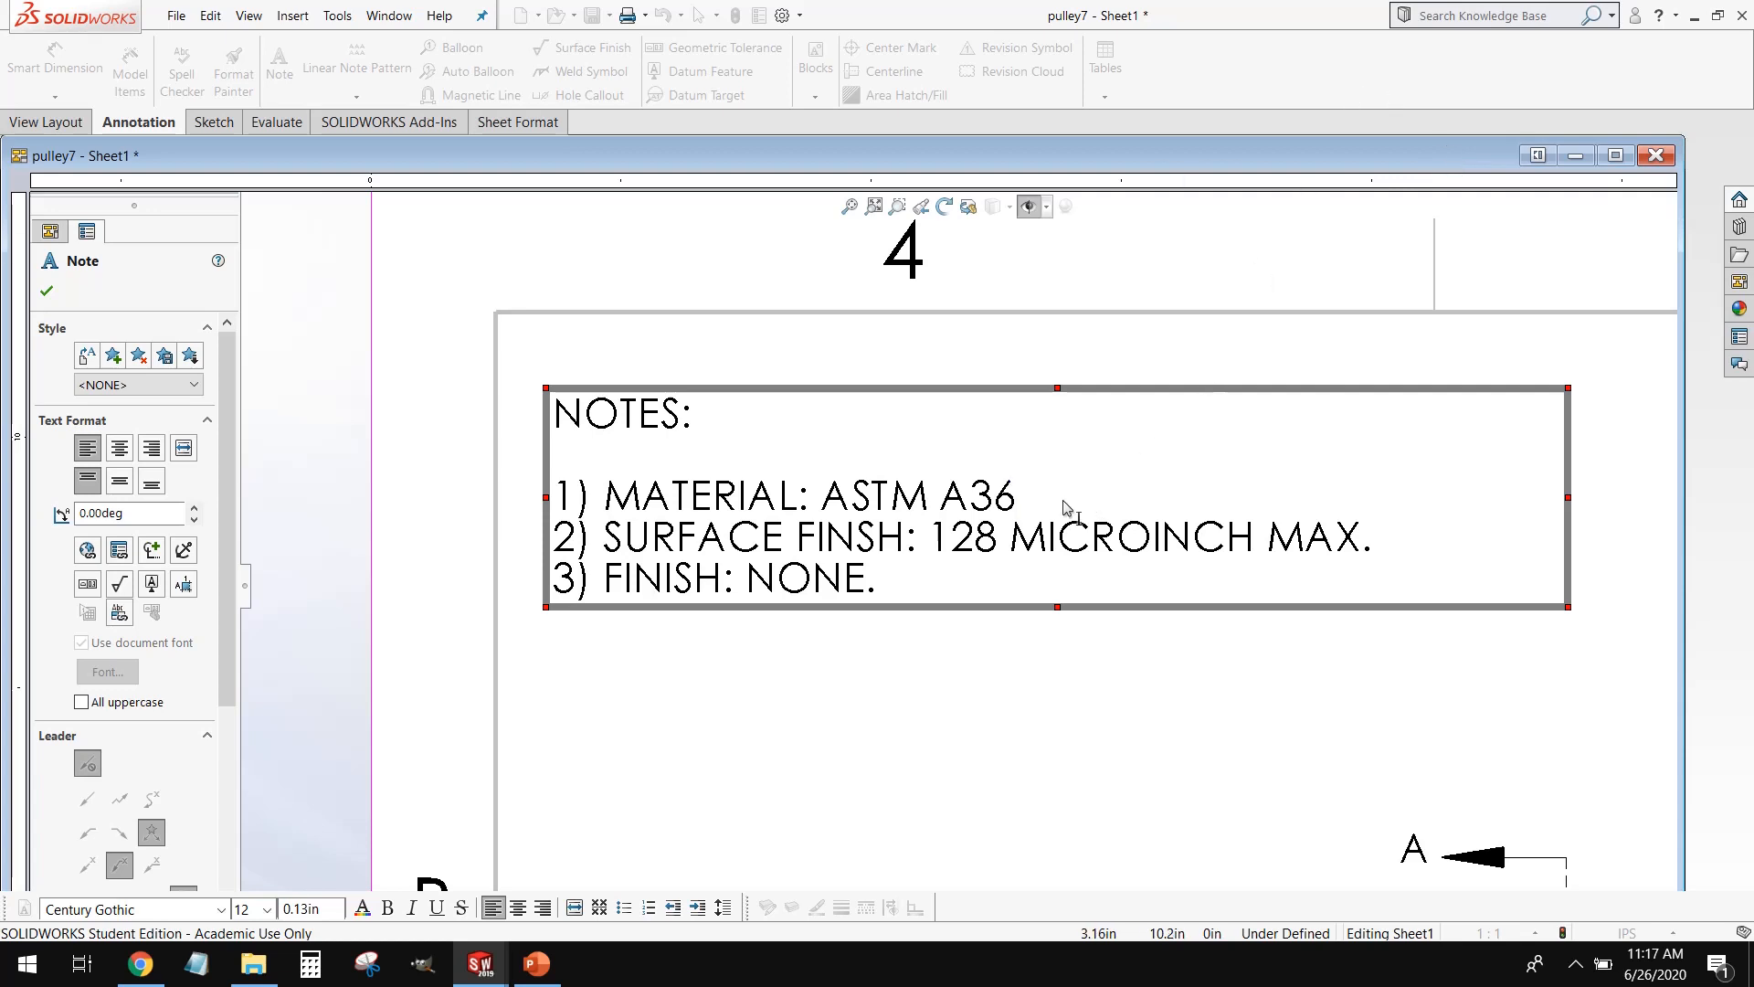
{"action": "left_click", "coordinate": [895, 582]}
Step: Add the note line 4) DEBURR AND BREAK SHARP EDGES
{"action": "key", "text": "Return"}
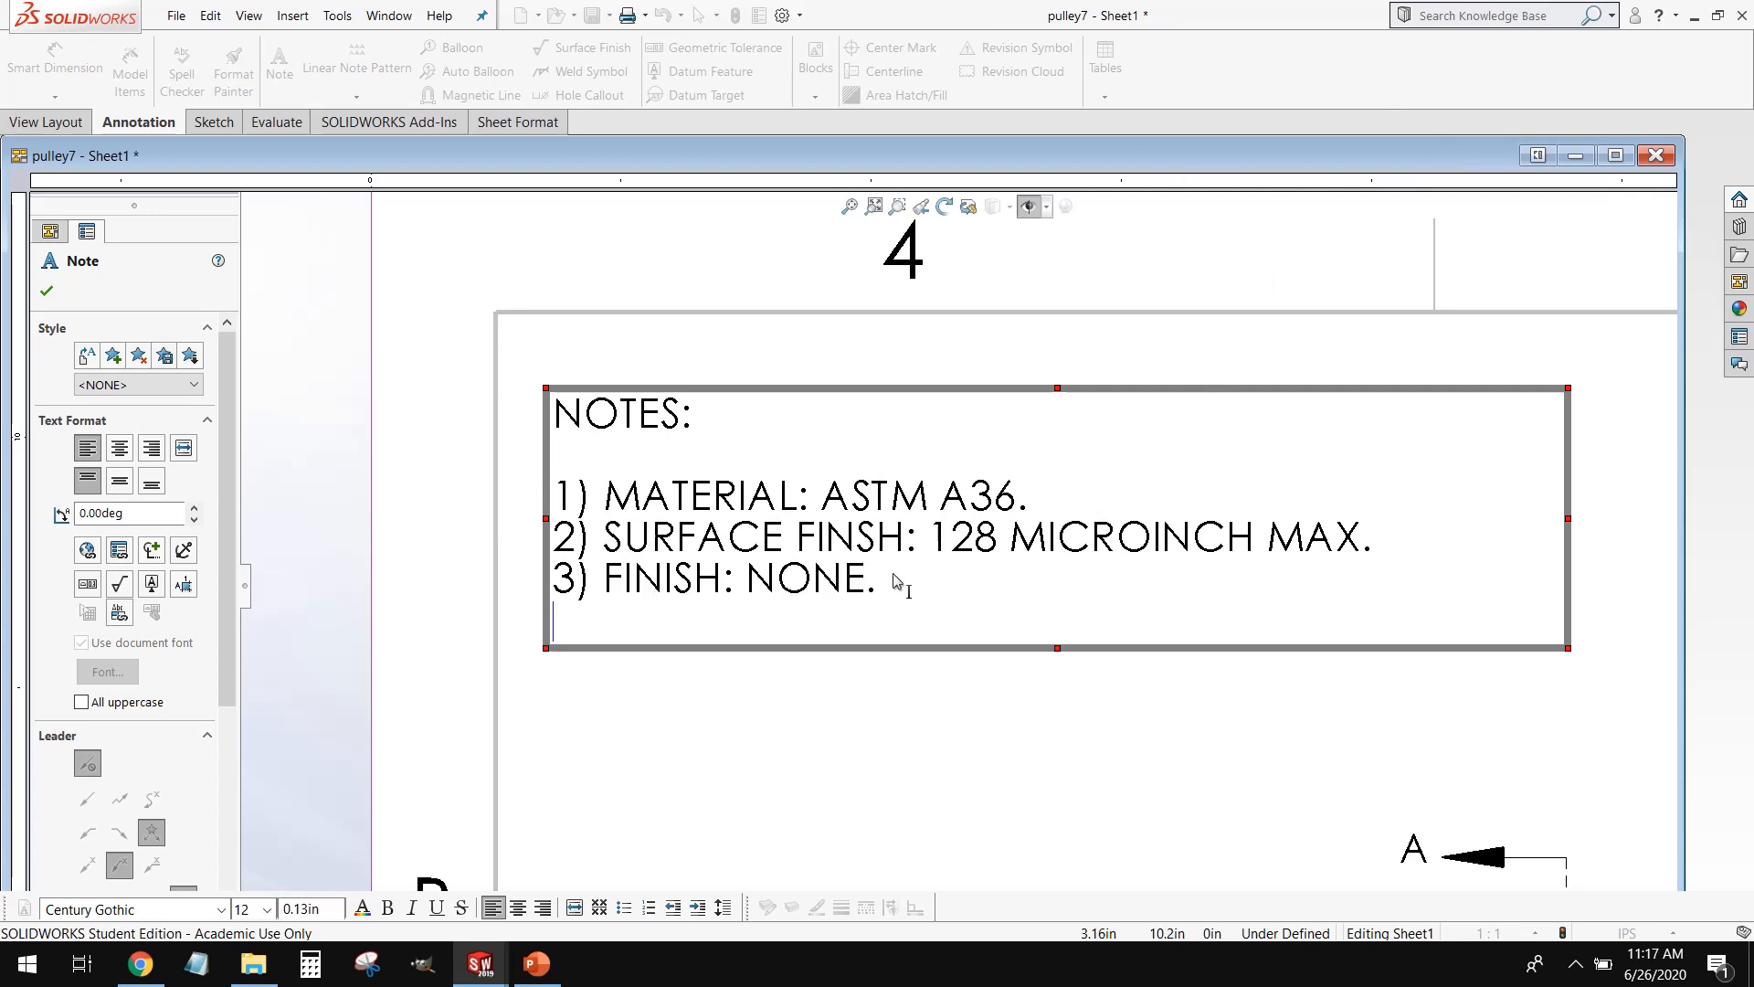
{"action": "type", "text": "4) DEBURR "}
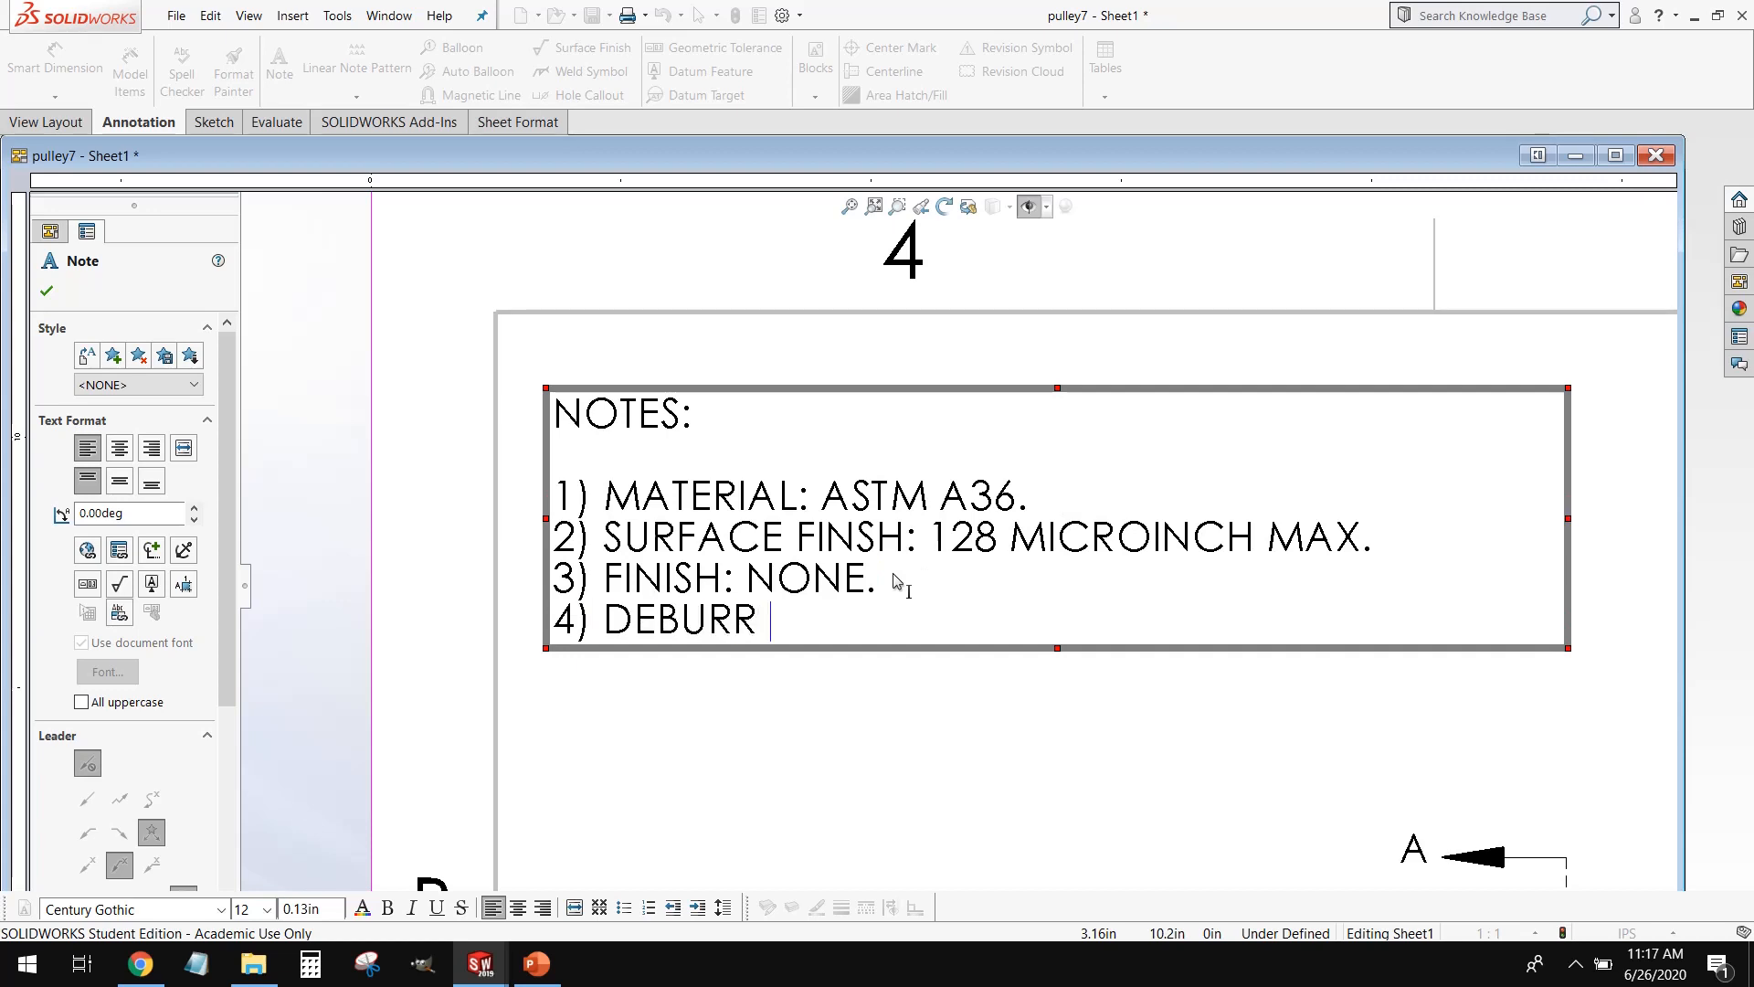
{"action": "type", "text": "AND BREAK S"}
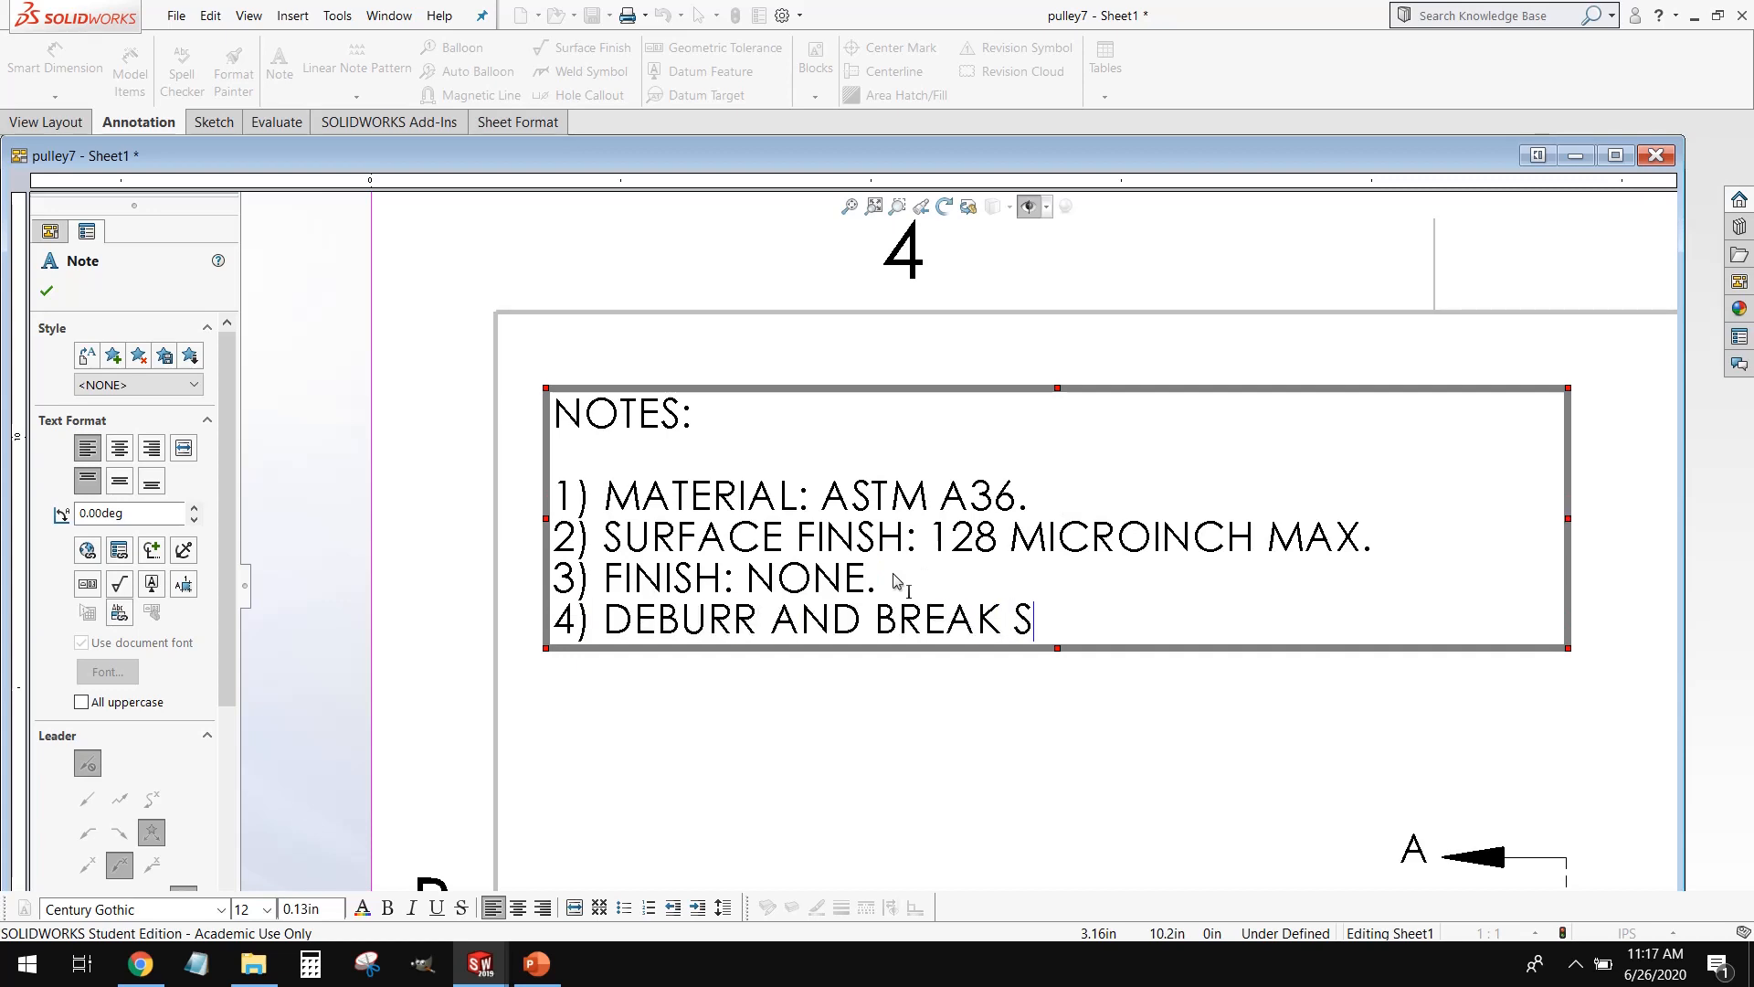
{"action": "type", "text": "HARP EDGES."}
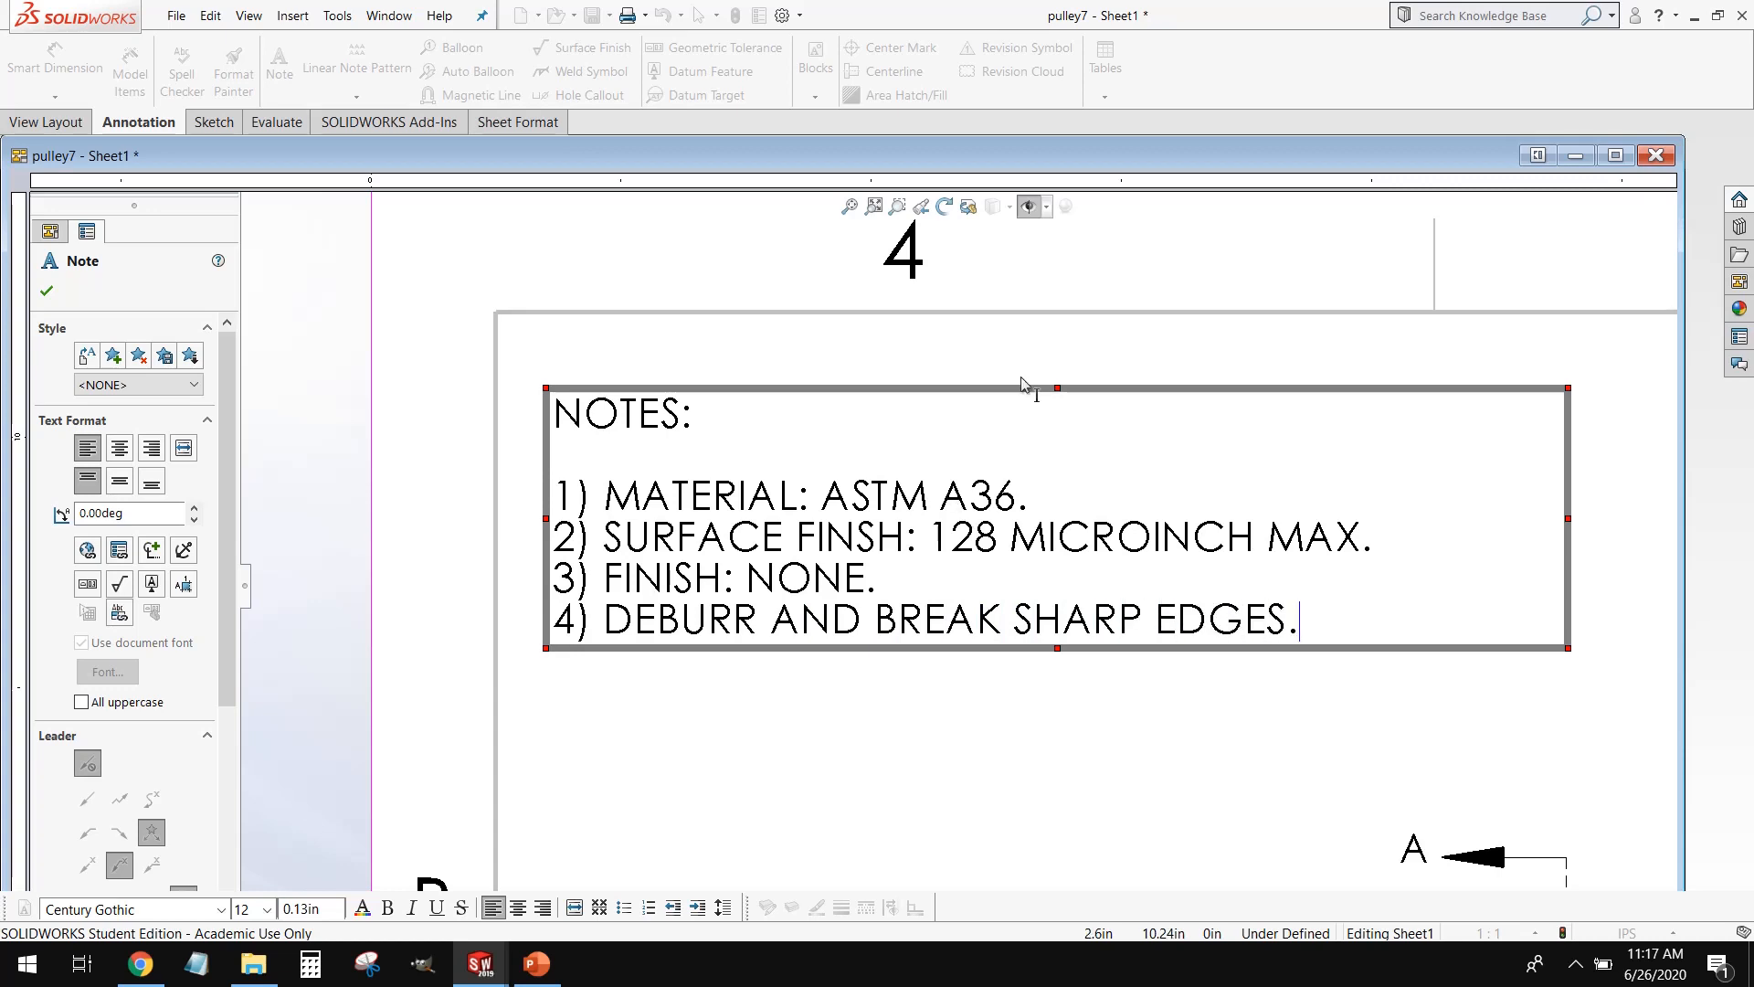
{"action": "scroll", "coordinate": [1065, 660], "scroll_direction": "up", "scroll_amount": 6}
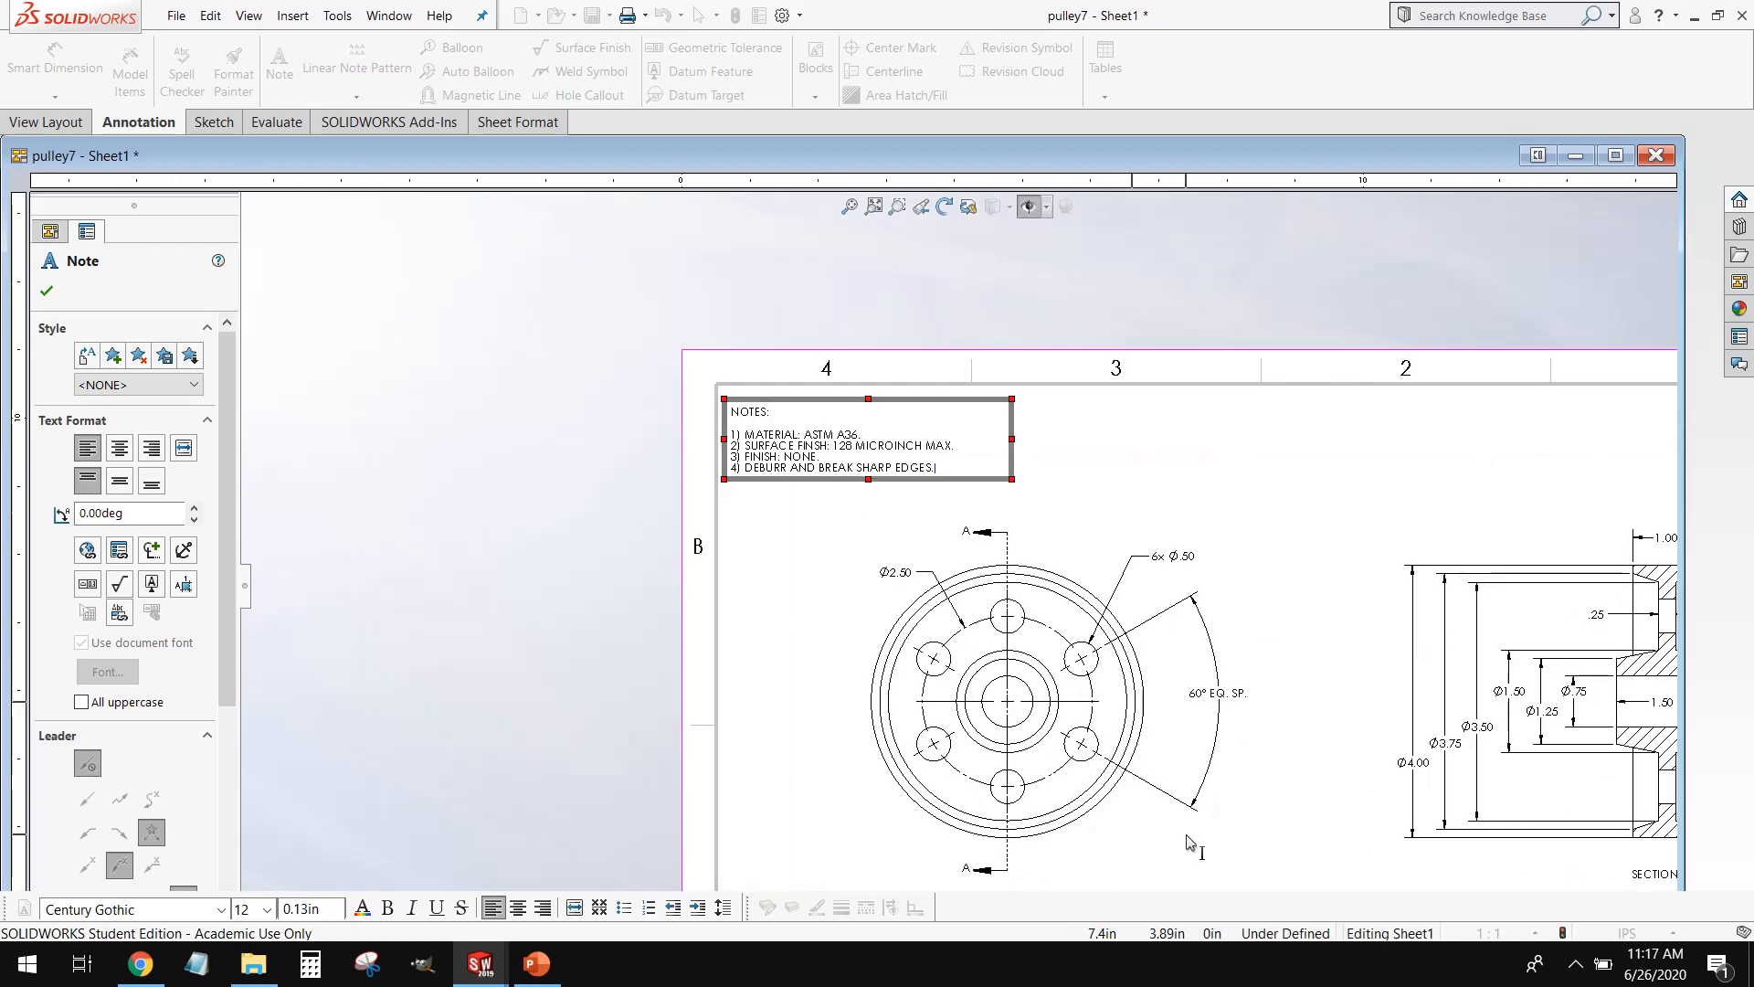
Step: Finish editing the general notes and shift the note block slightly closer to the sheet border's upper-left corner
{"action": "scroll", "coordinate": [945, 466], "scroll_direction": "down", "scroll_amount": 4}
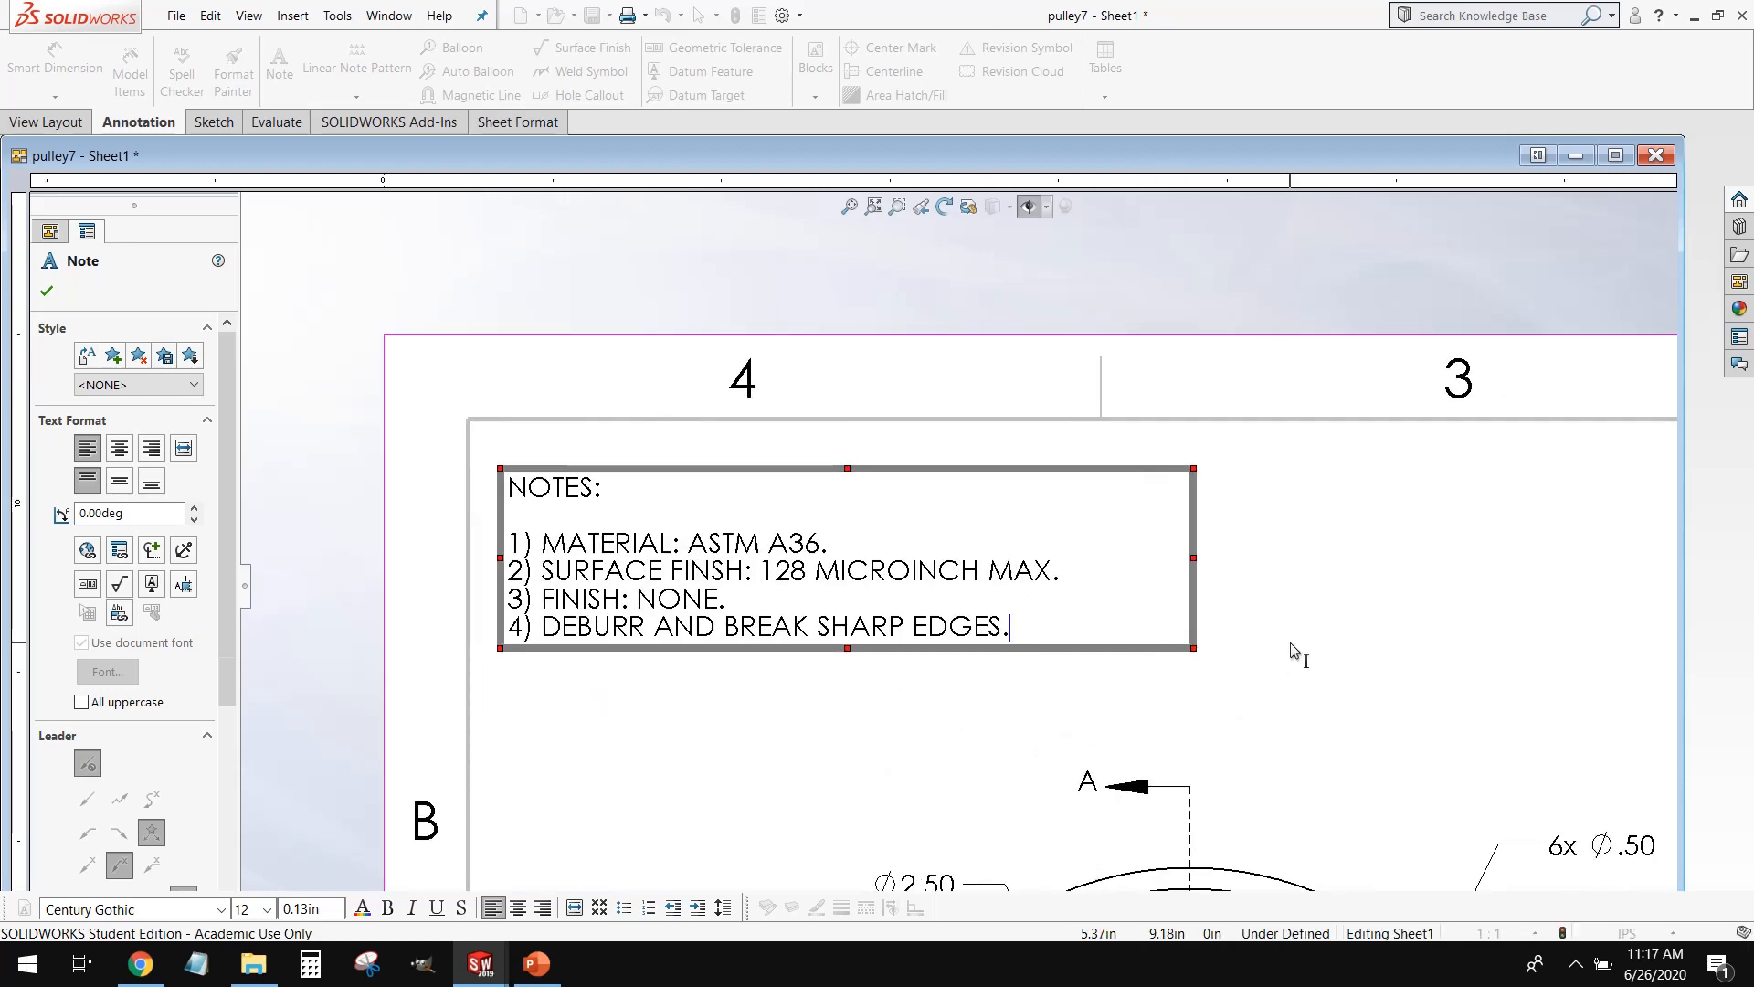
{"action": "key", "text": "Escape"}
{"action": "left_click_drag", "start_coordinate": [637, 565], "coordinate": [615, 535]}
{"action": "left_click", "coordinate": [1304, 618]}
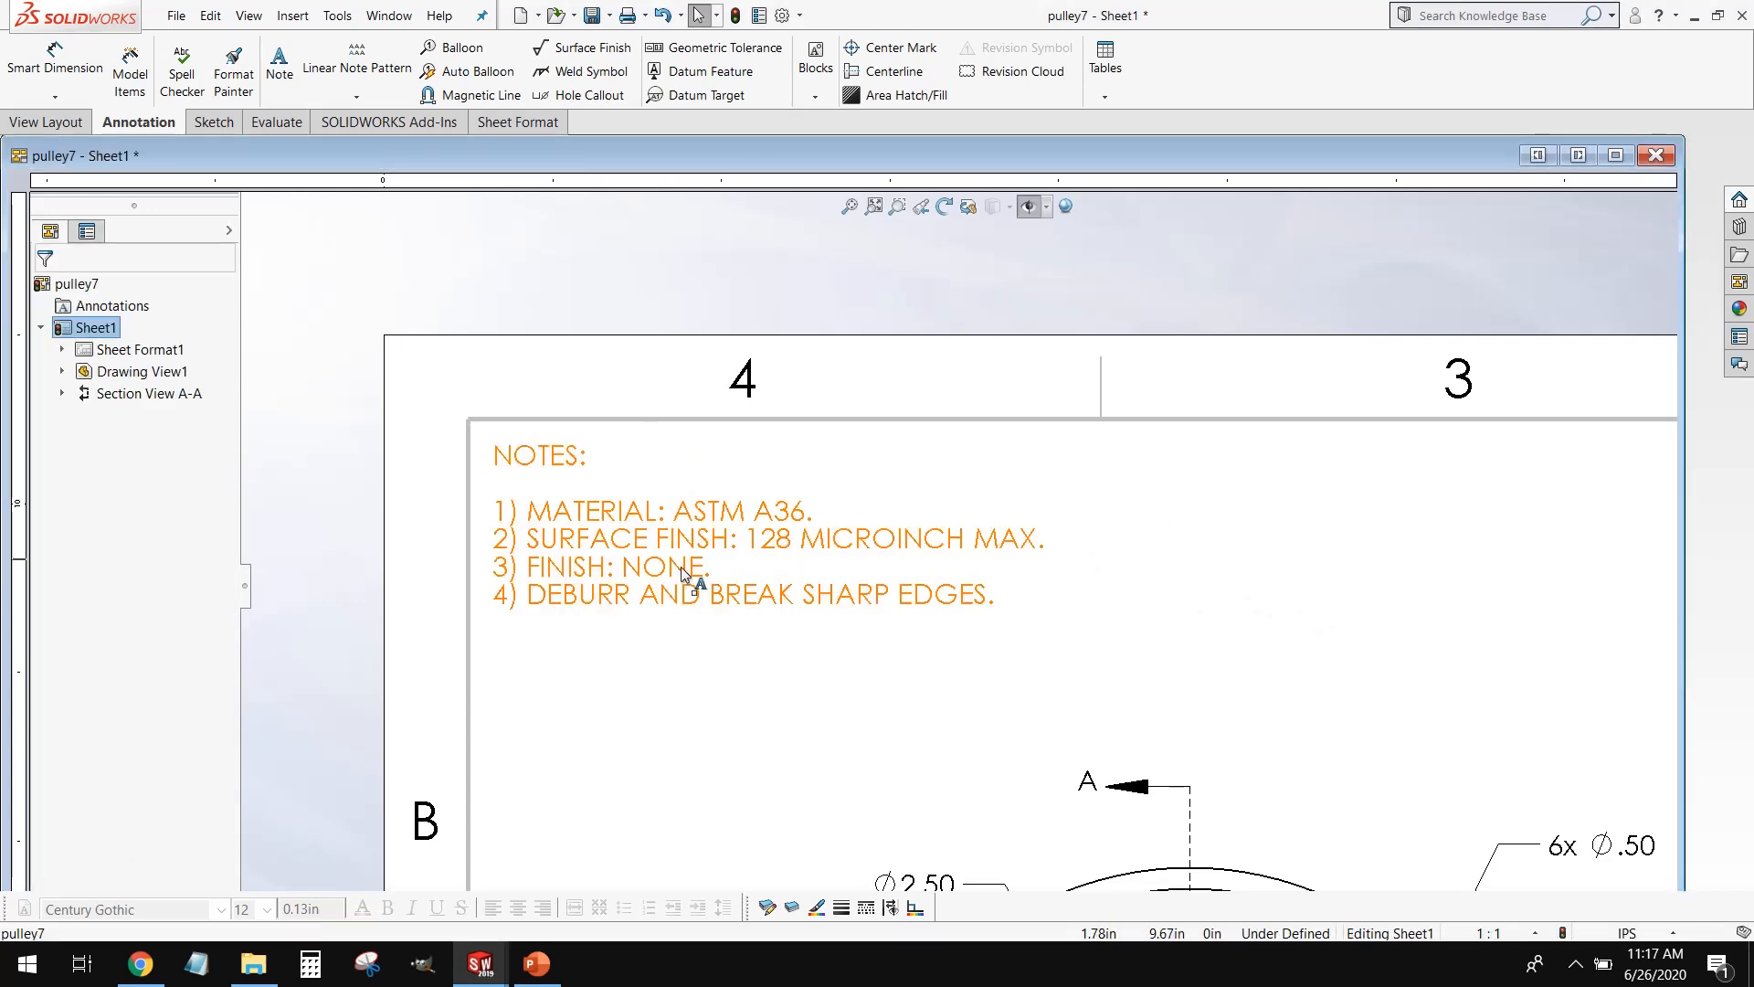
Step: Examine the whole drawing sheet, checking the notes, both dimensioned views and the title block
{"action": "scroll", "coordinate": [1124, 627], "scroll_direction": "up", "scroll_amount": 5}
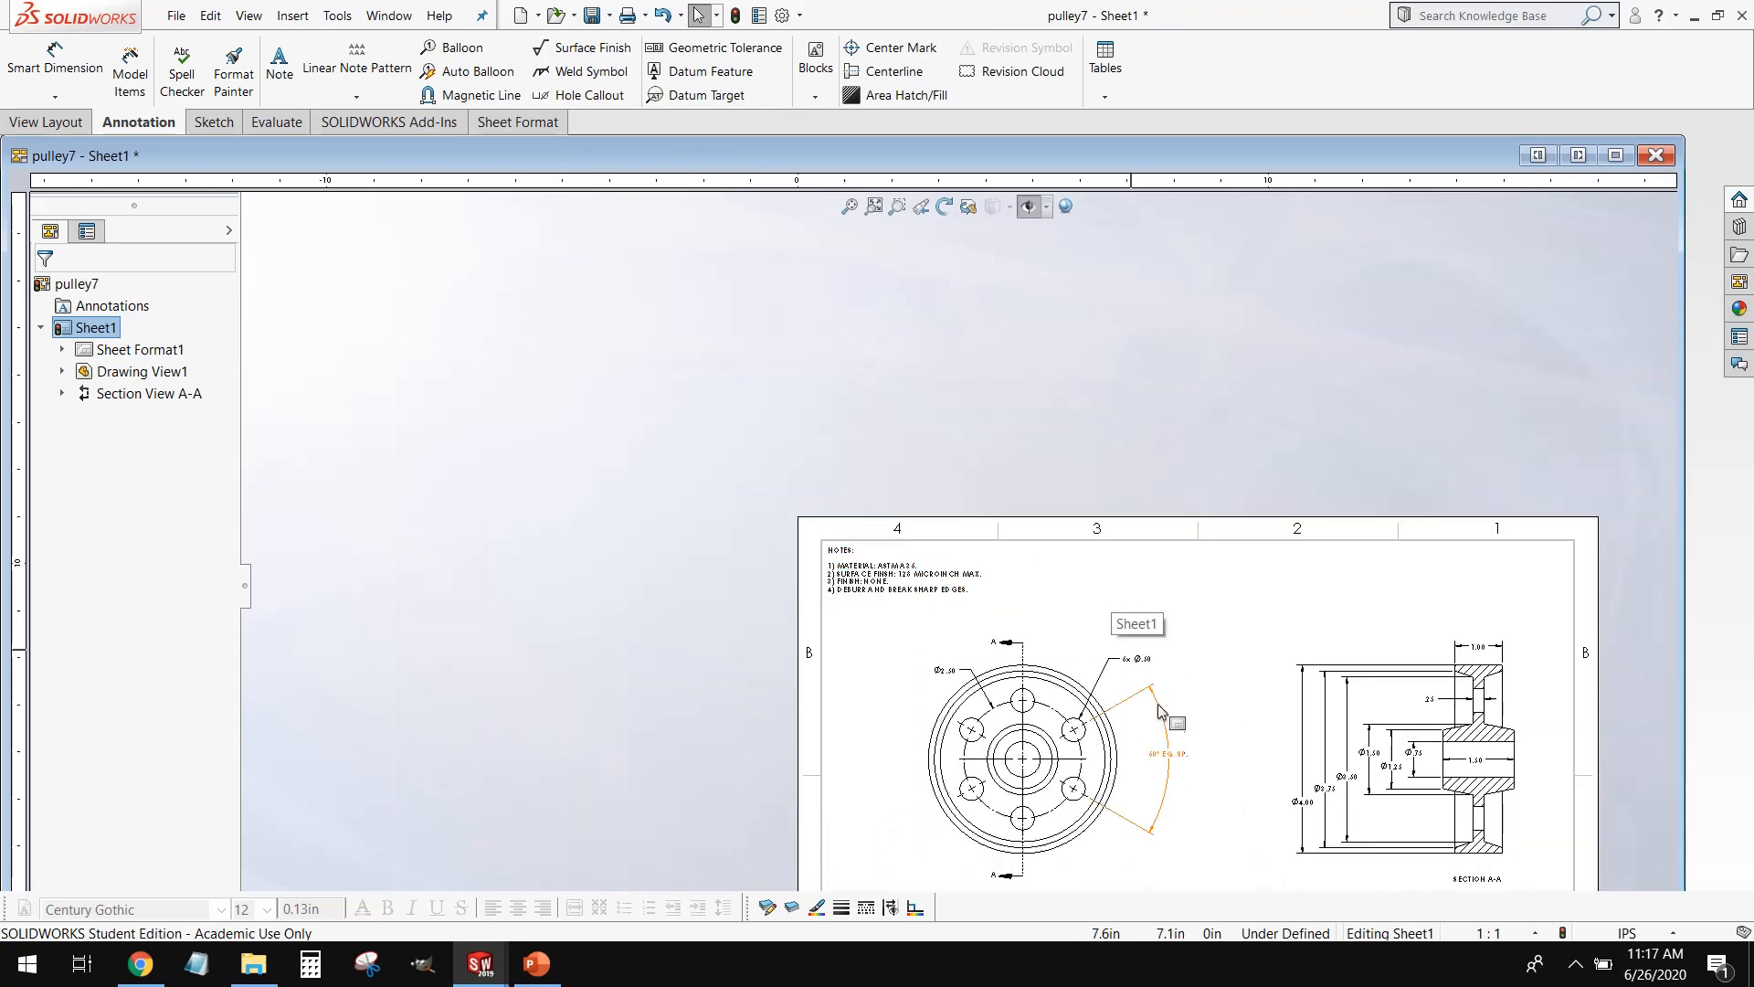
{"action": "scroll", "coordinate": [1175, 654], "scroll_direction": "down", "scroll_amount": 2}
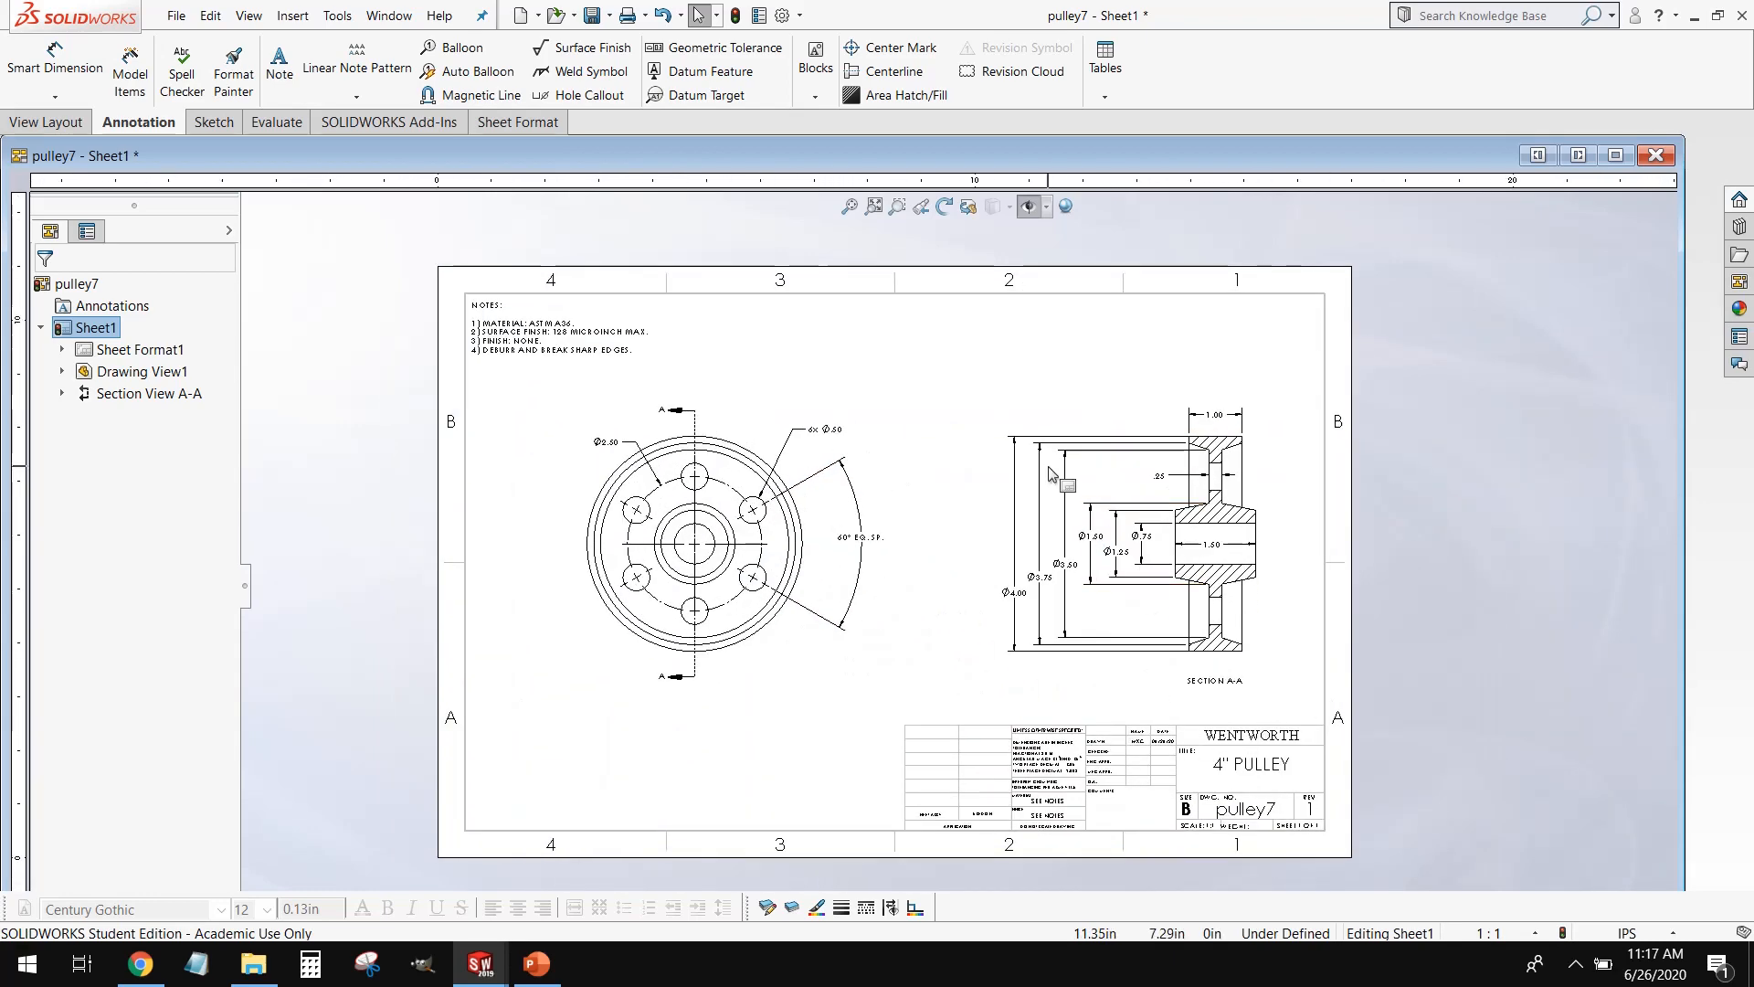
{"action": "scroll", "coordinate": [1042, 468], "scroll_direction": "down", "scroll_amount": 3}
{"action": "scroll", "coordinate": [1028, 461], "scroll_direction": "up", "scroll_amount": 3}
{"action": "scroll", "coordinate": [731, 552], "scroll_direction": "down", "scroll_amount": 1}
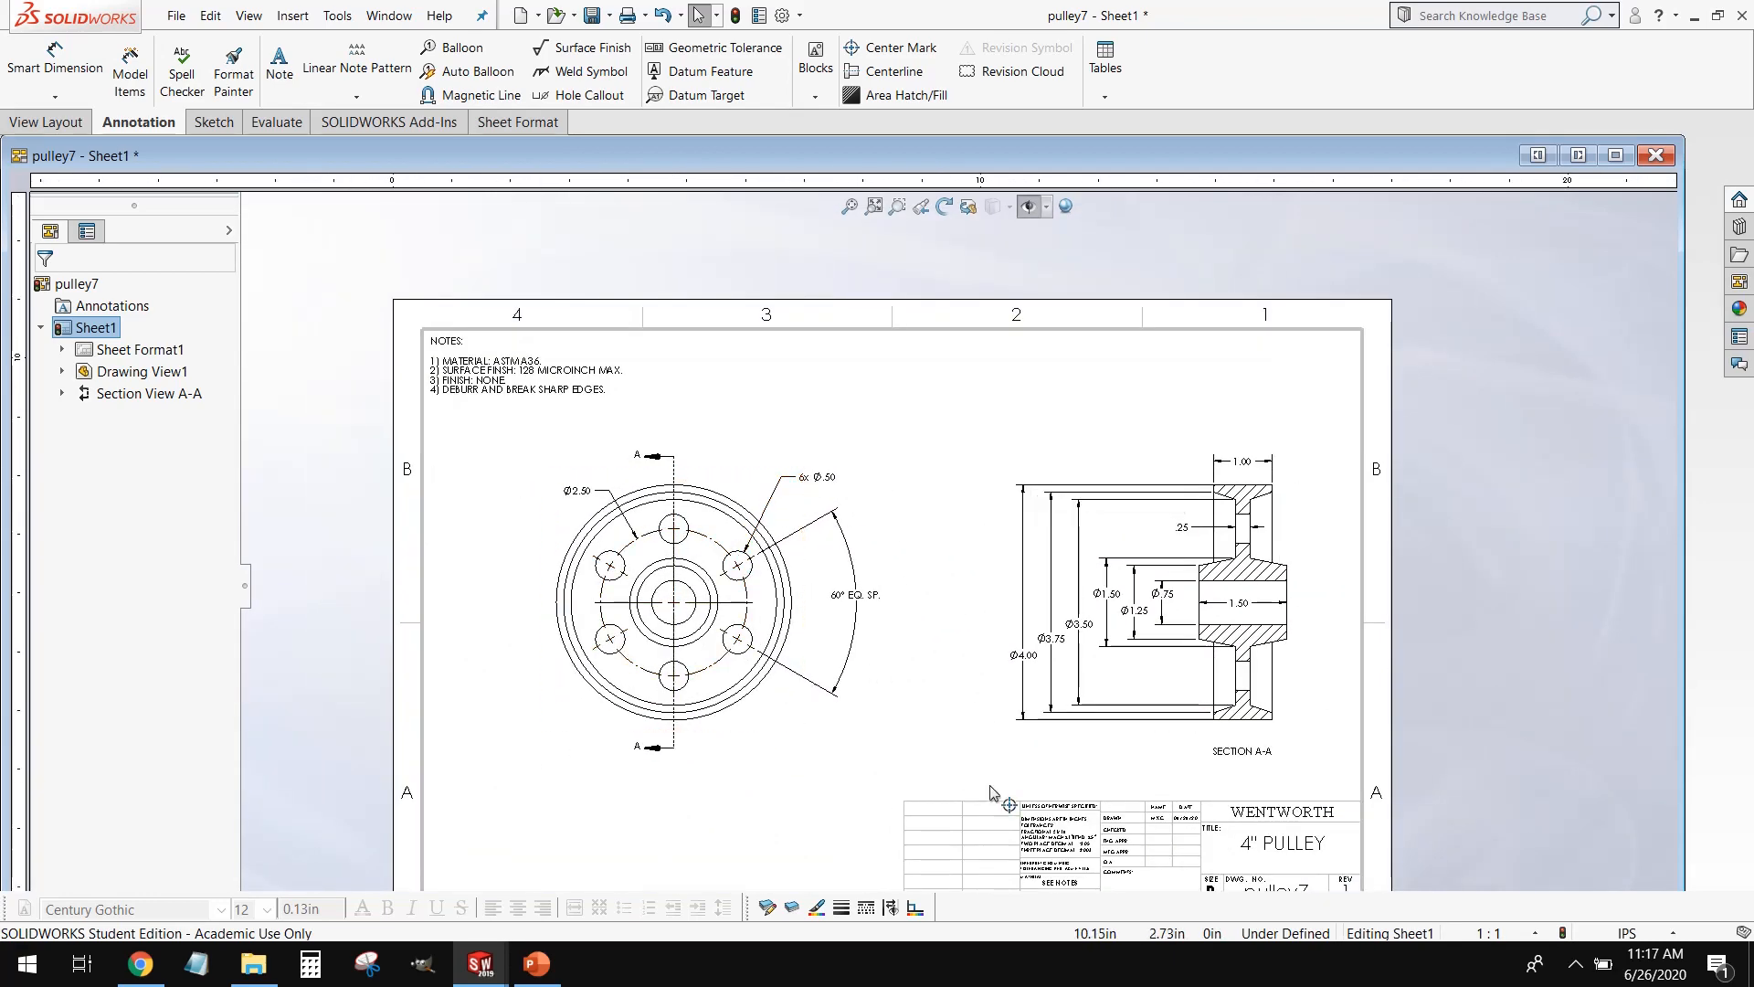
{"action": "scroll", "coordinate": [991, 790], "scroll_direction": "up", "scroll_amount": 1}
{"action": "scroll", "coordinate": [1075, 828], "scroll_direction": "down", "scroll_amount": 1}
{"action": "scroll", "coordinate": [1139, 857], "scroll_direction": "down", "scroll_amount": 1}
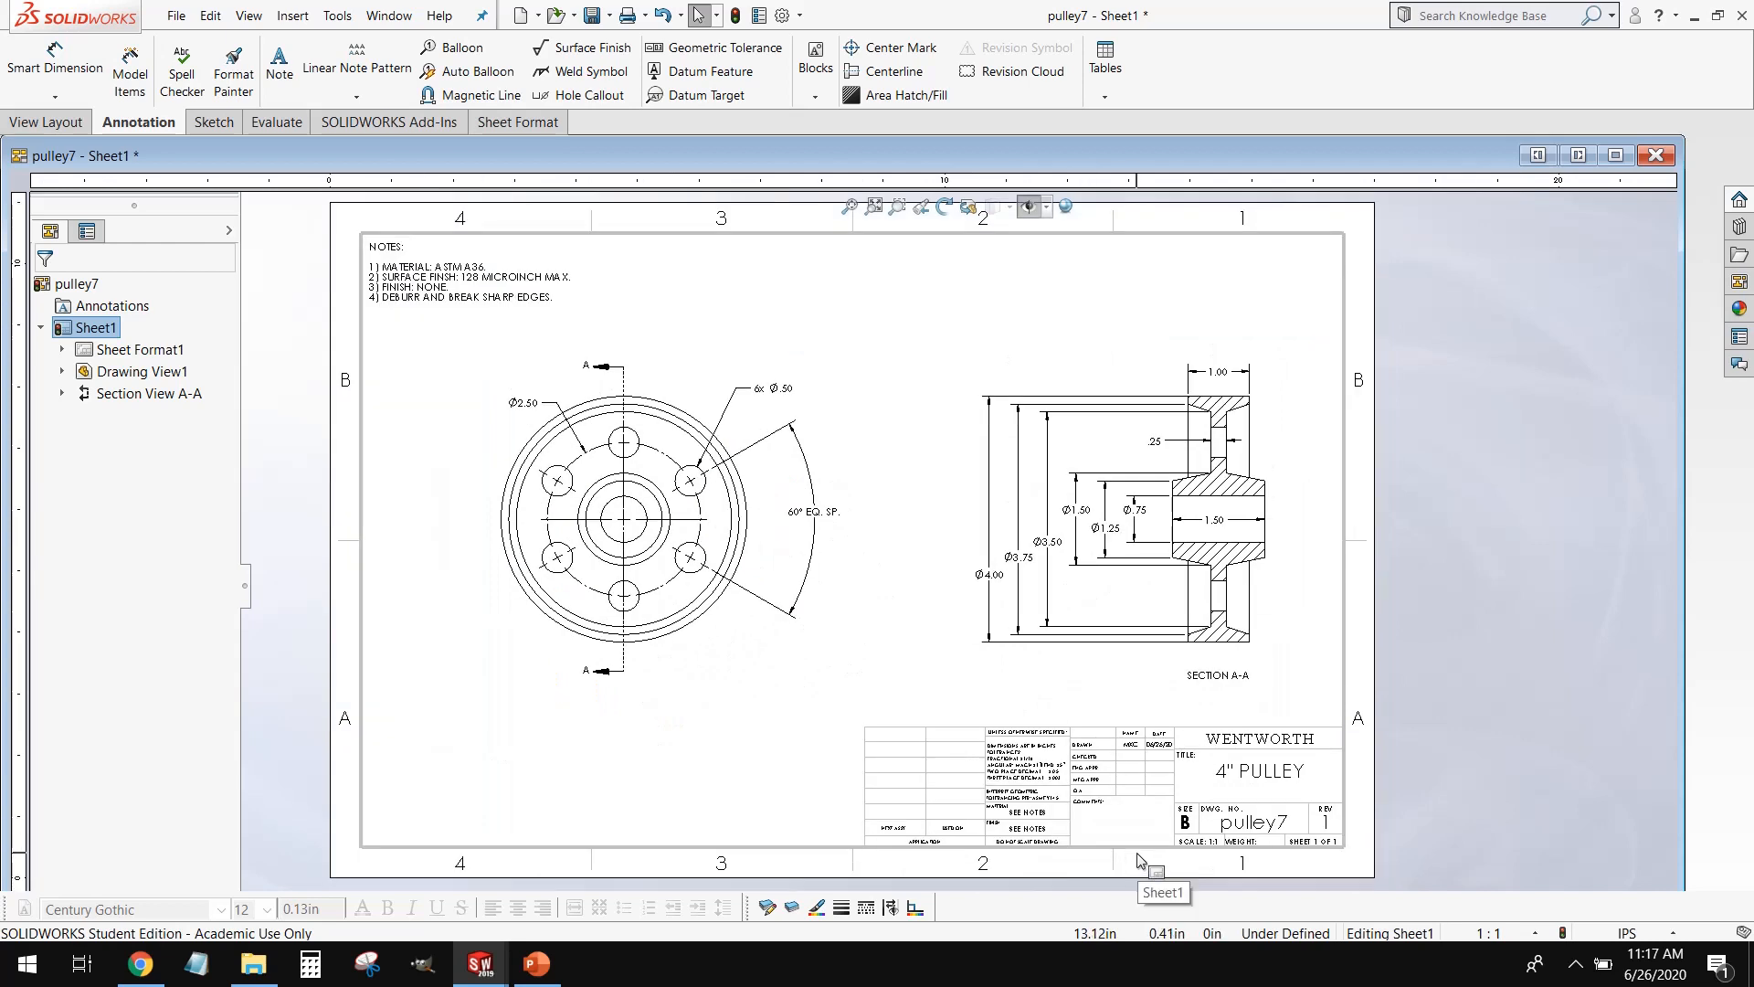